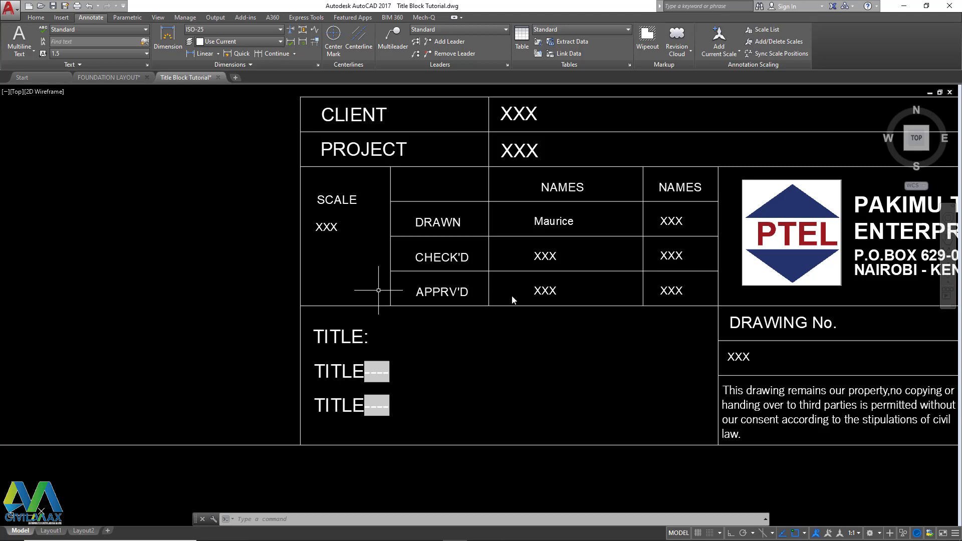
Step: Examine the completed title block's client, project, scale and name fields within its drawing frame
scroll(379, 308, down, 4)
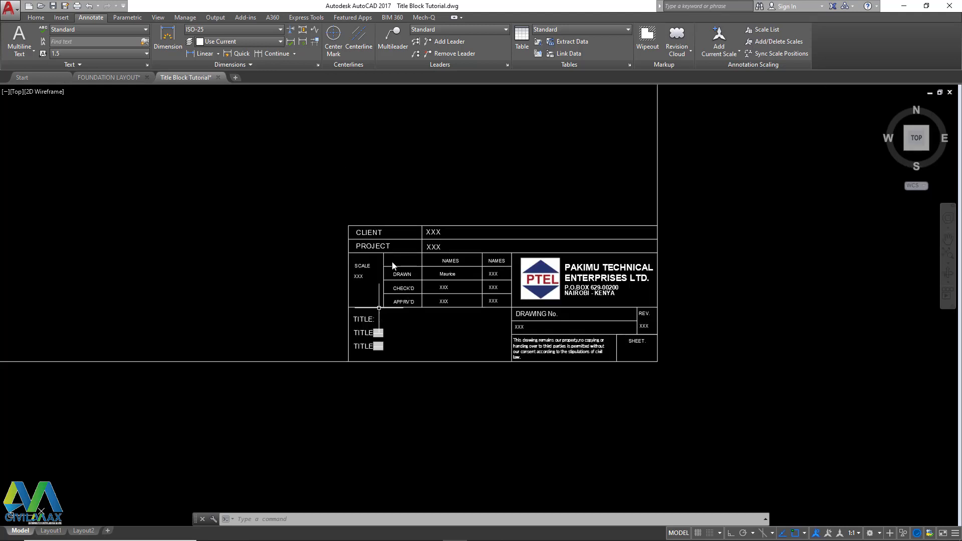
scroll(378, 247, up, 4)
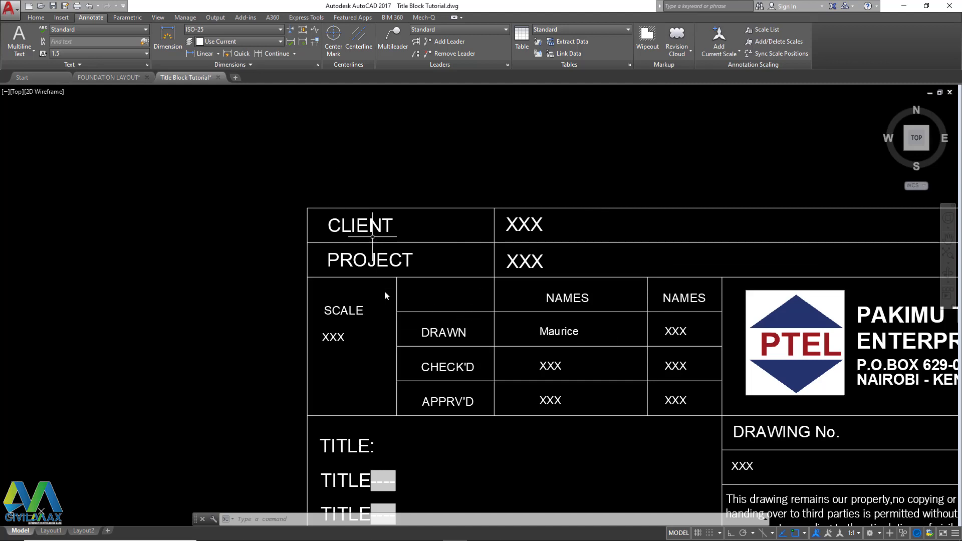
scroll(372, 236, down, 4)
scroll(380, 318, up, 8)
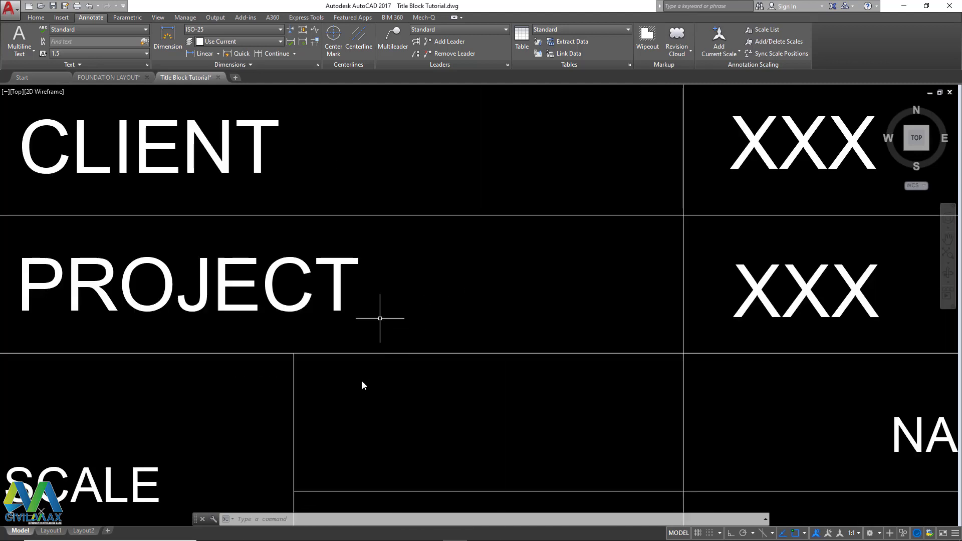
scroll(379, 318, down, 10)
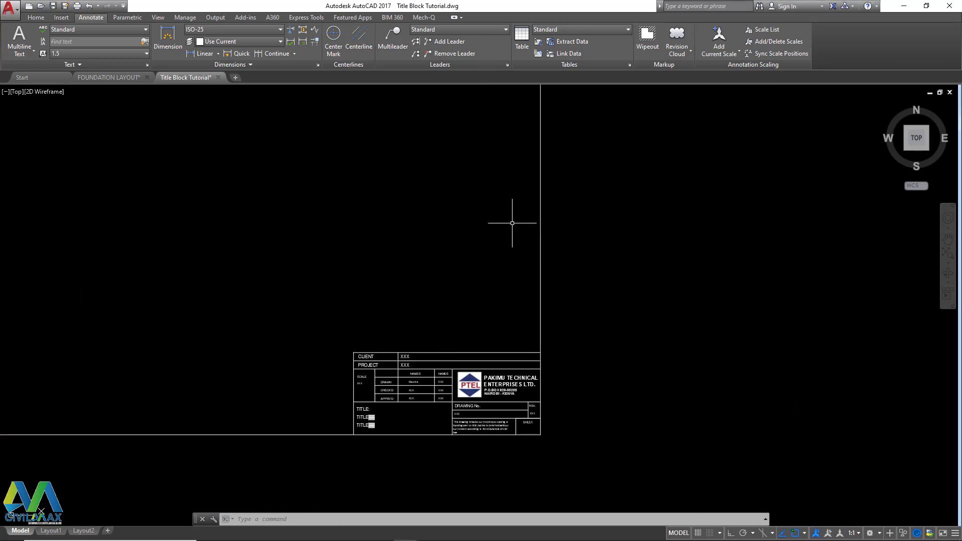
Step: Select the completed title block together with its frame and inspect its text fields and logo as one block
click(541, 210)
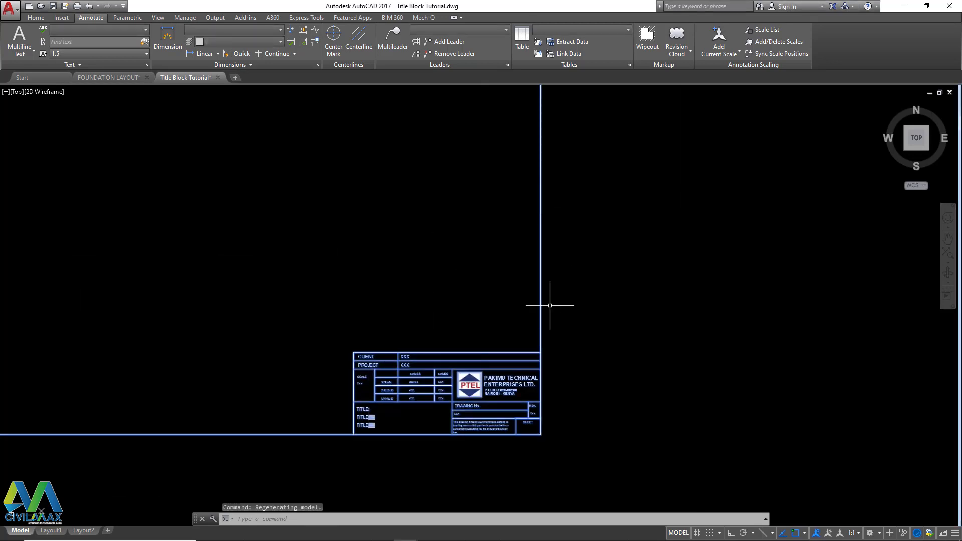
scroll(562, 299, up, 2)
click(585, 229)
click(362, 275)
scroll(541, 265, down, 6)
scroll(488, 332, up, 8)
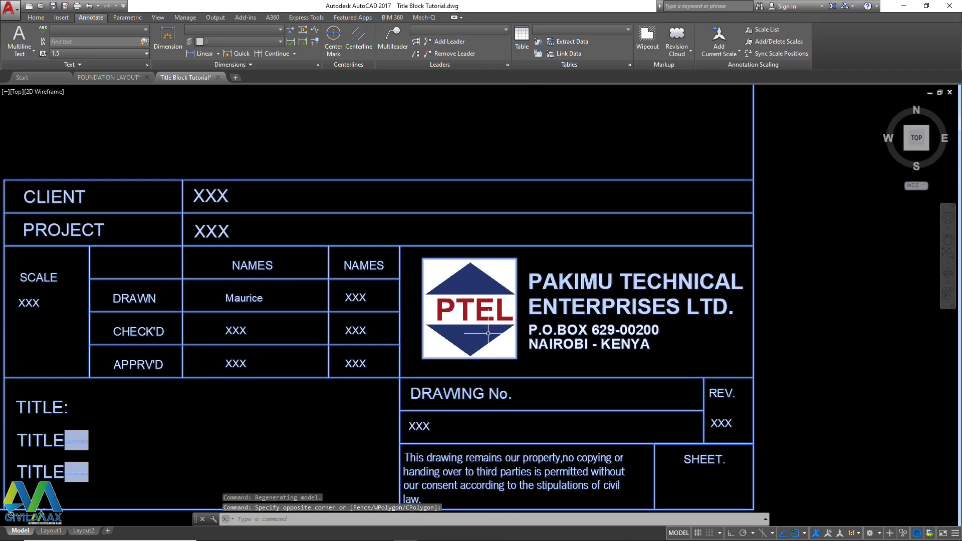
scroll(486, 341, down, 2)
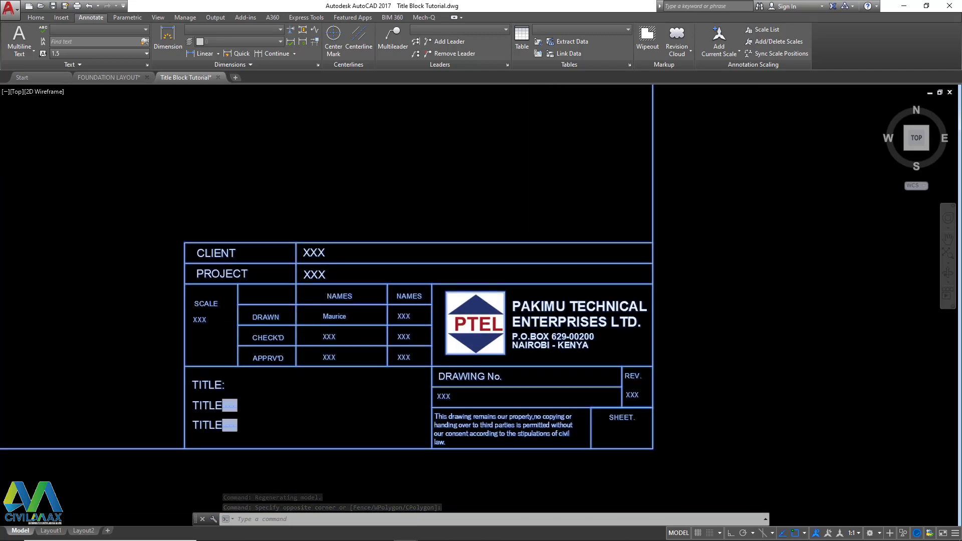
scroll(261, 311, up, 5)
scroll(408, 344, down, 2)
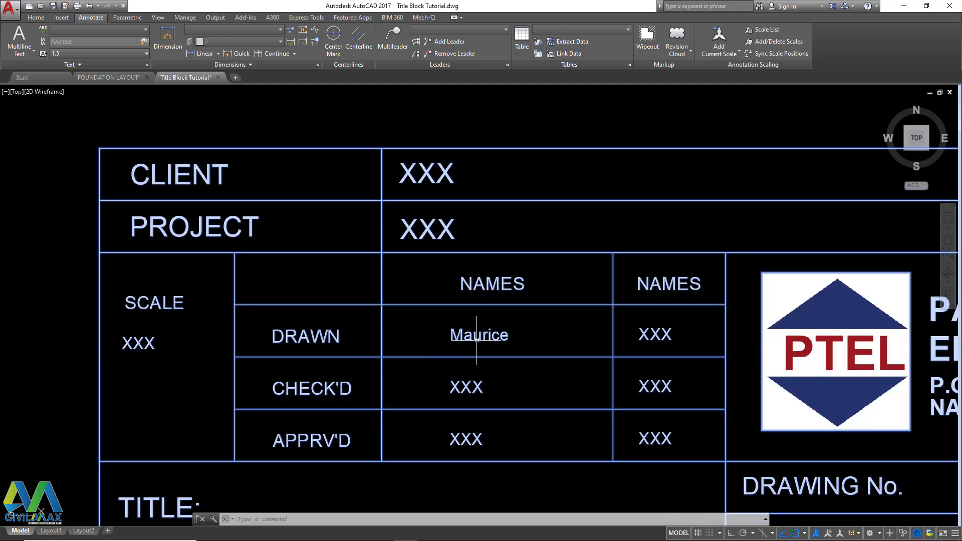
Step: Edit the completed title block's attributes, entering a sample name as the DRAWINGNO value
scroll(465, 385, up, 2)
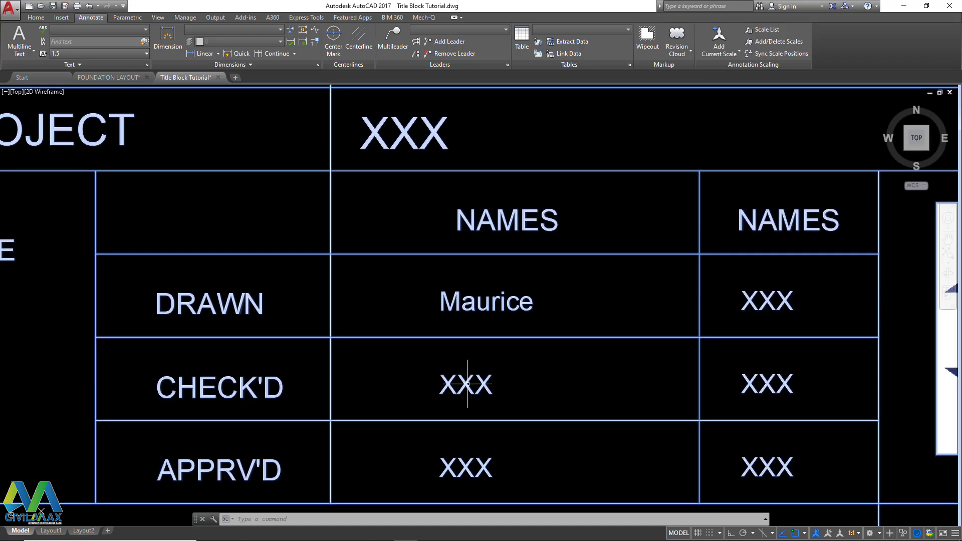
double_click(467, 388)
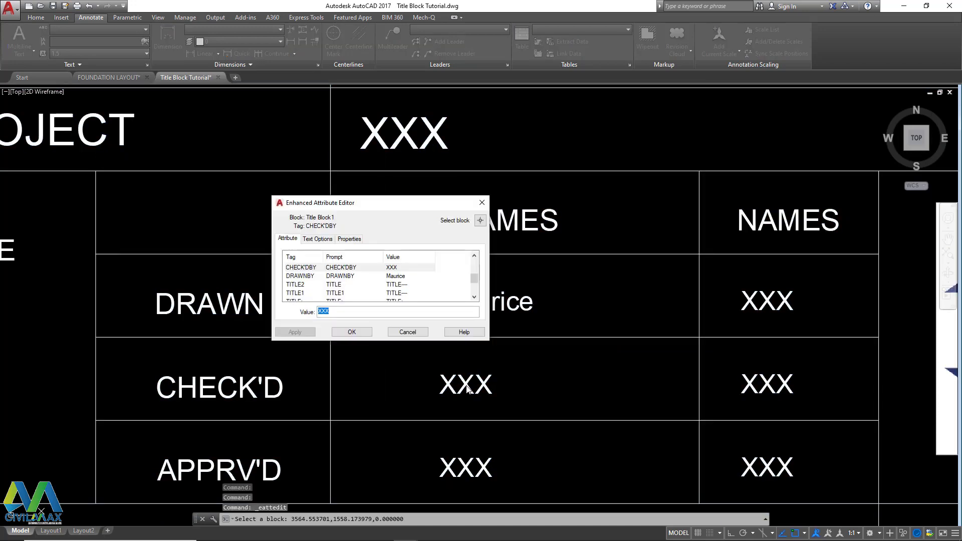
drag(397, 206, 581, 210)
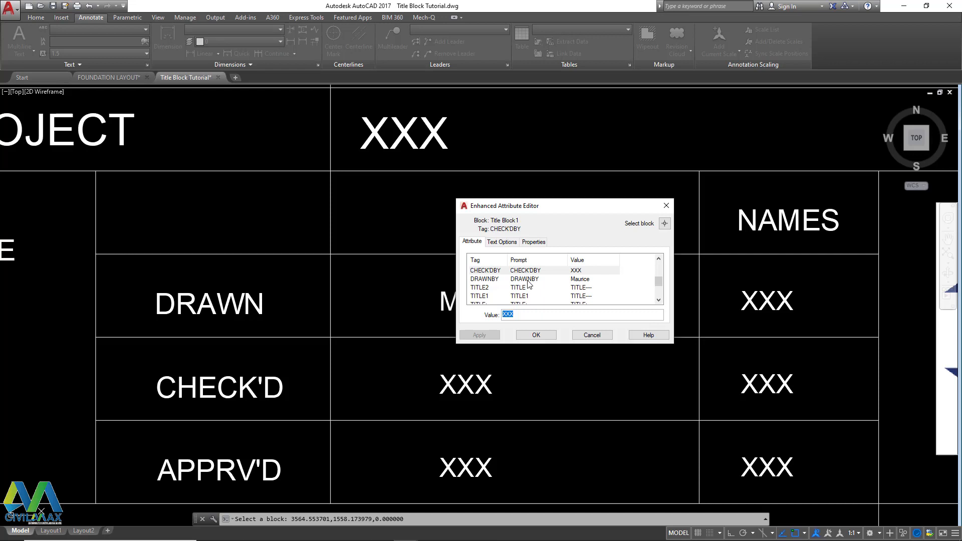
click(527, 282)
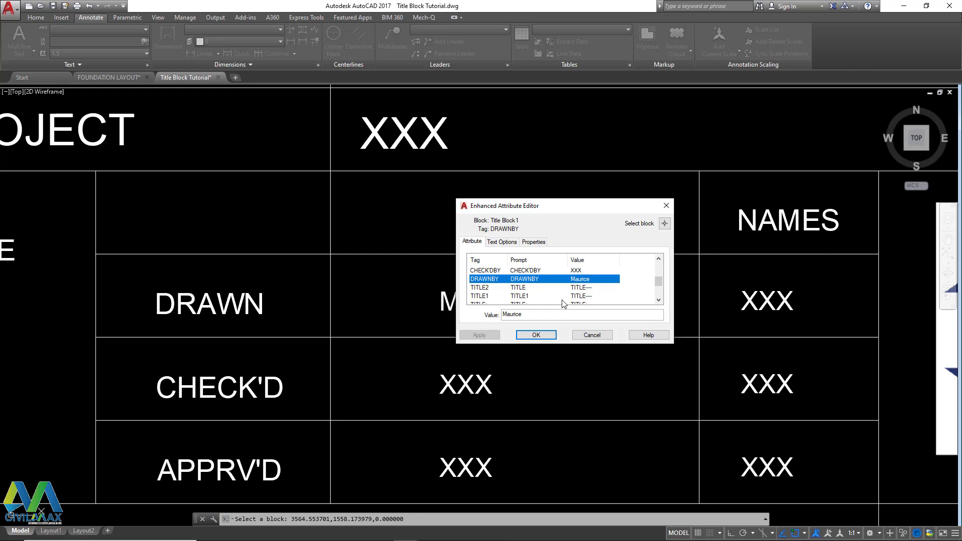
text(dimb)
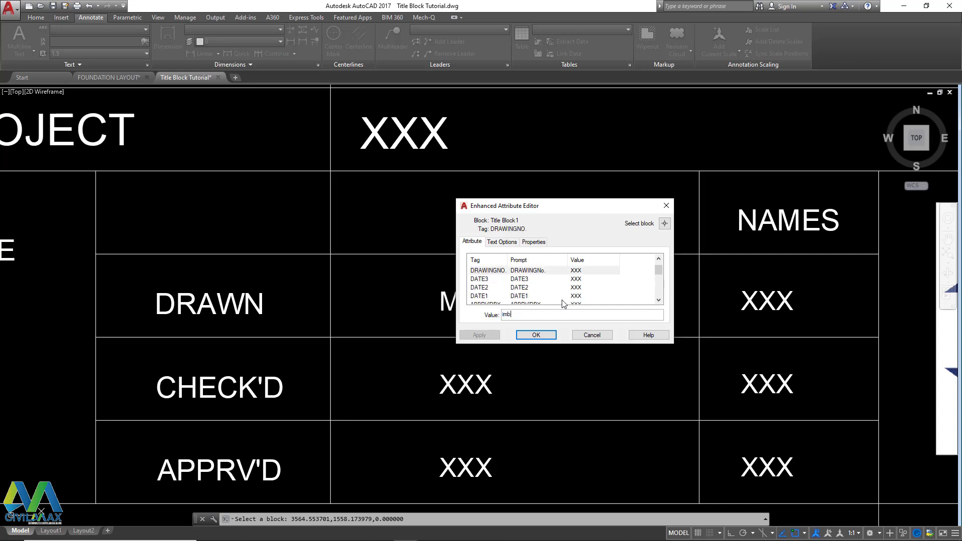
text(a)
click(534, 335)
Step: Try a different name for the DRAWNBY attribute of the completed title block and discard the edit
scroll(501, 325, down, 3)
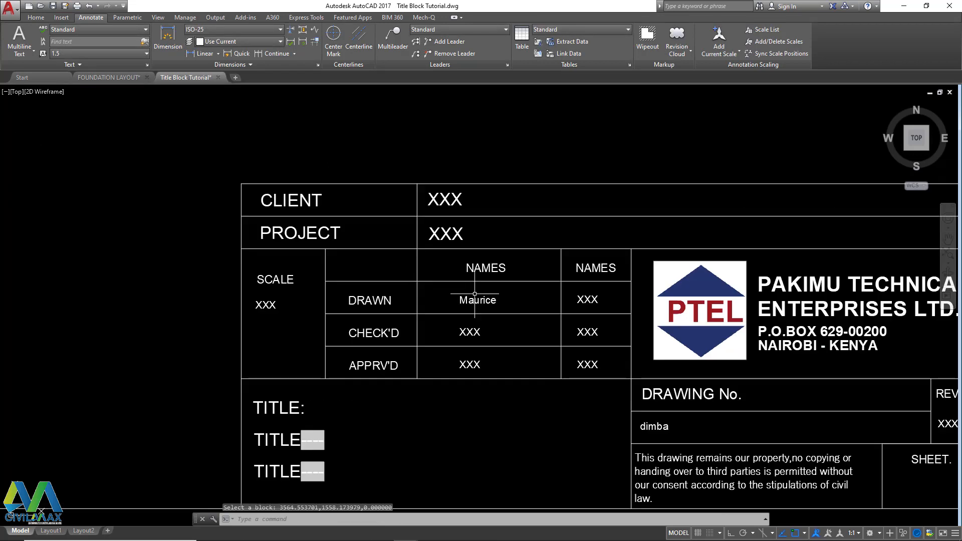
scroll(486, 301, up, 2)
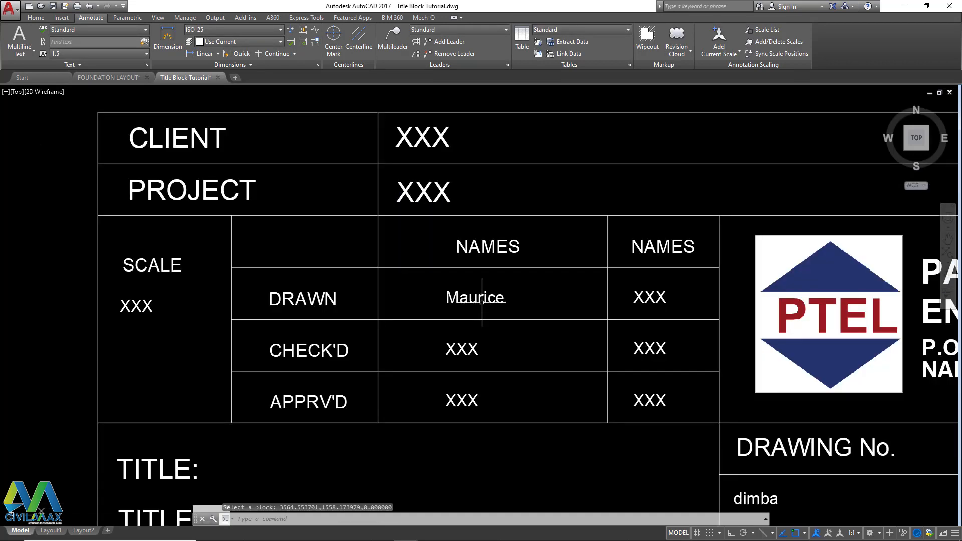
scroll(482, 299, up, 3)
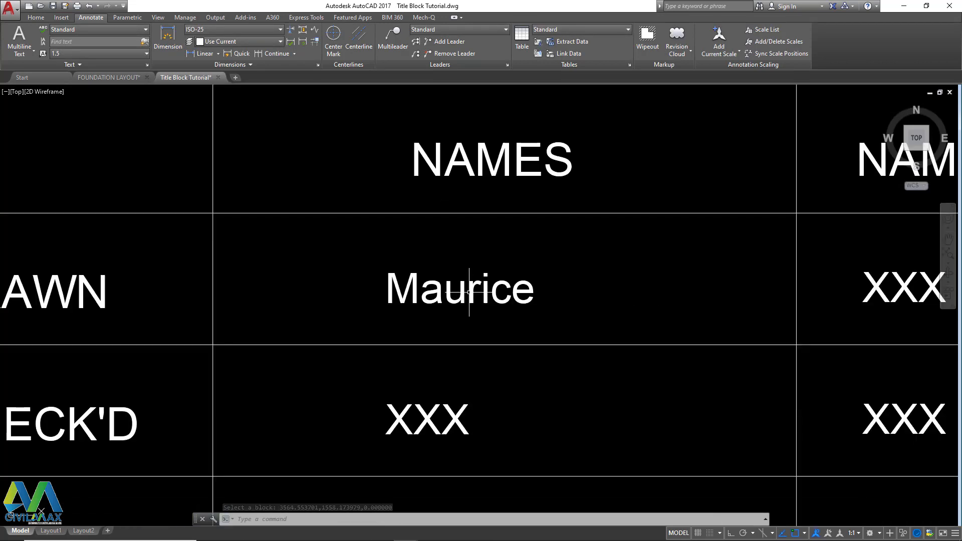
double_click(469, 292)
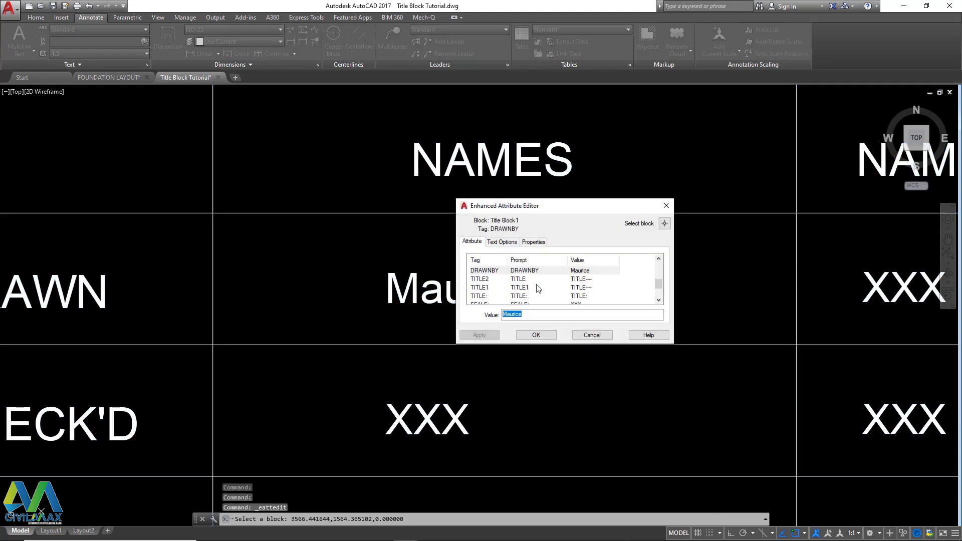
click(580, 271)
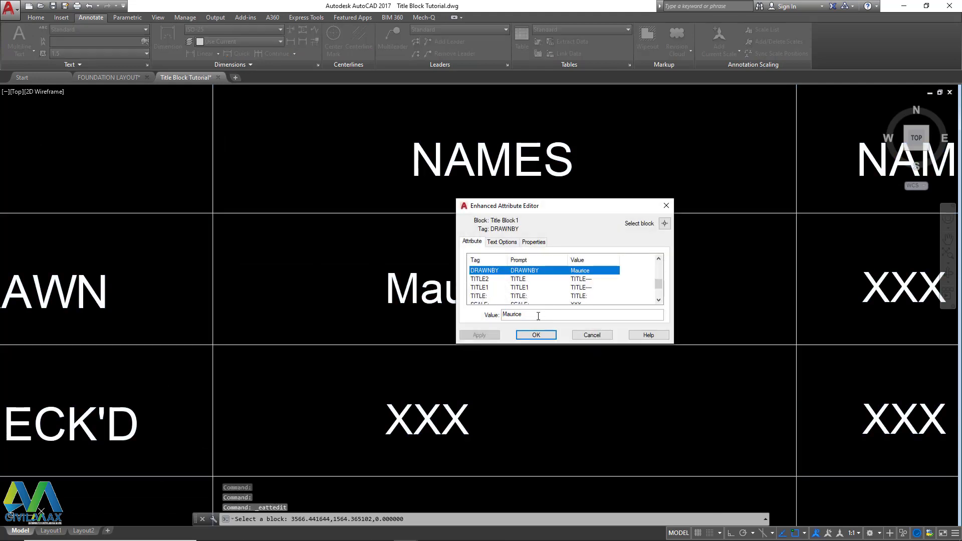
text(dimba)
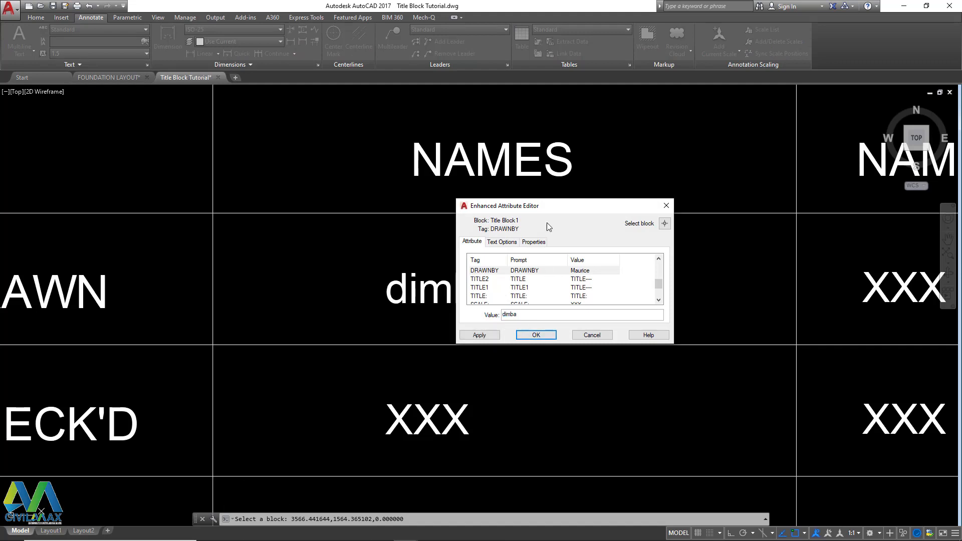
drag(546, 208, 710, 207)
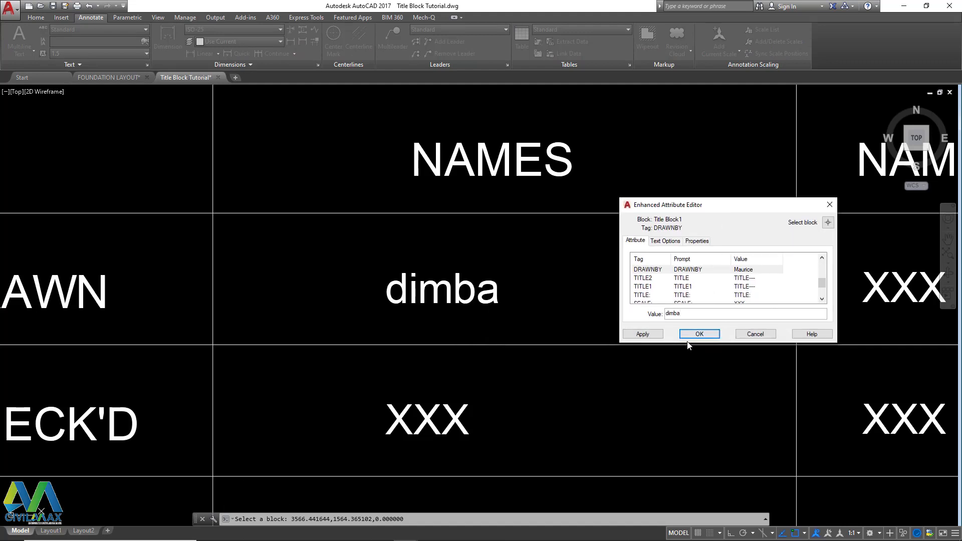
click(755, 333)
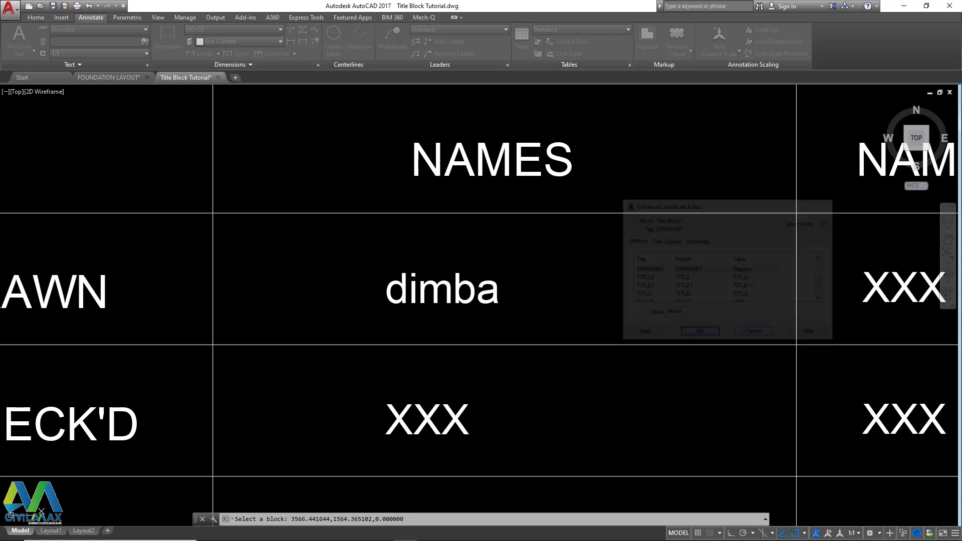
Step: Start an attribute definition for the empty title block and give it the tag CLIENT
scroll(551, 296, down, 5)
scroll(528, 277, down, 9)
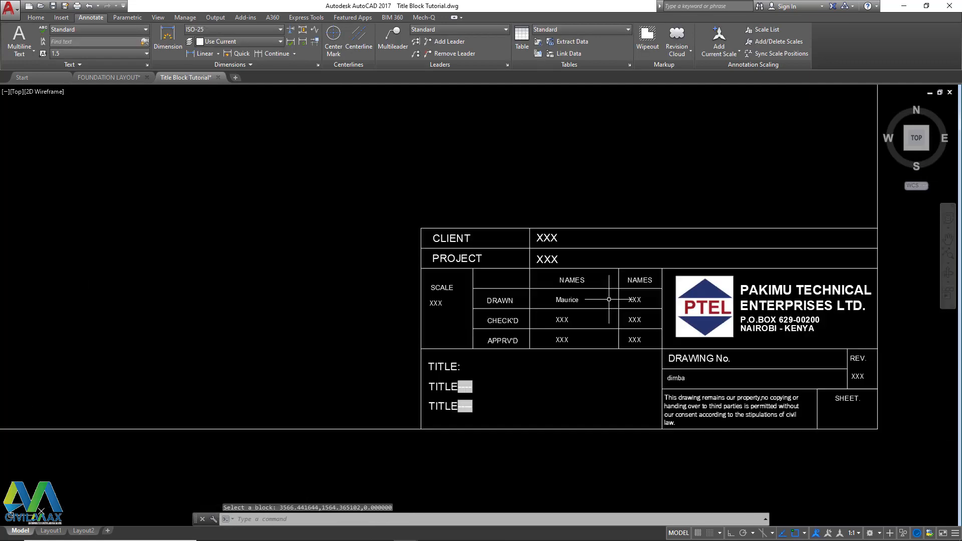
scroll(659, 307, down, 4)
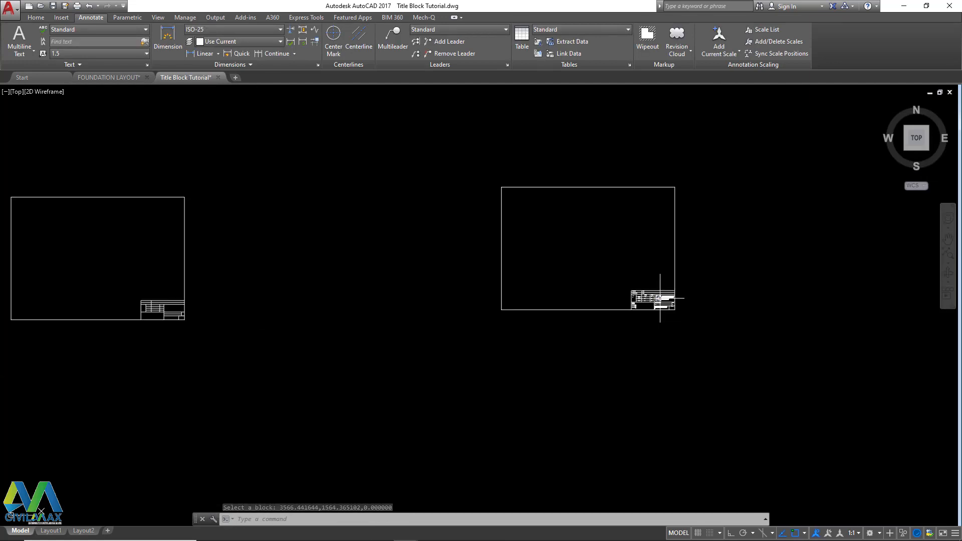
scroll(344, 318, up, 7)
scroll(290, 278, up, 4)
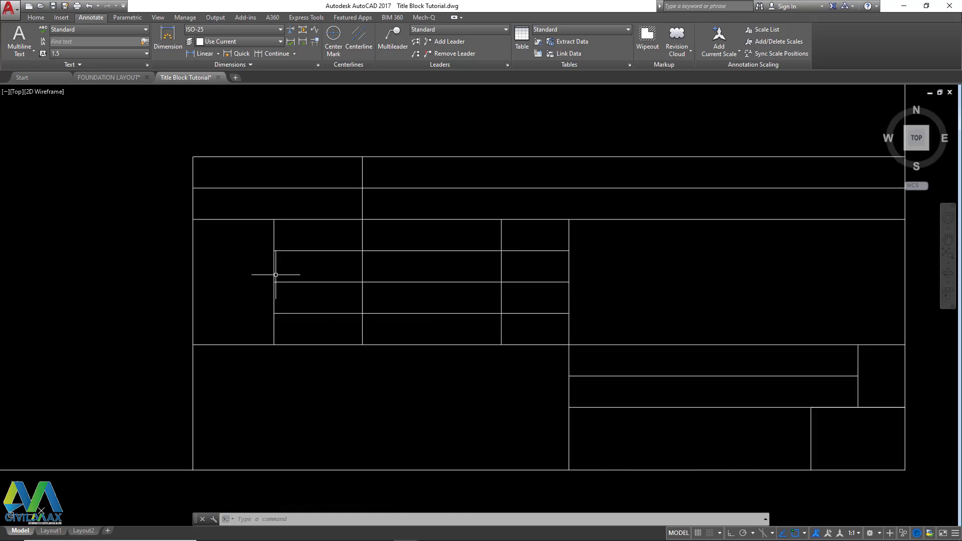
scroll(365, 281, down, 4)
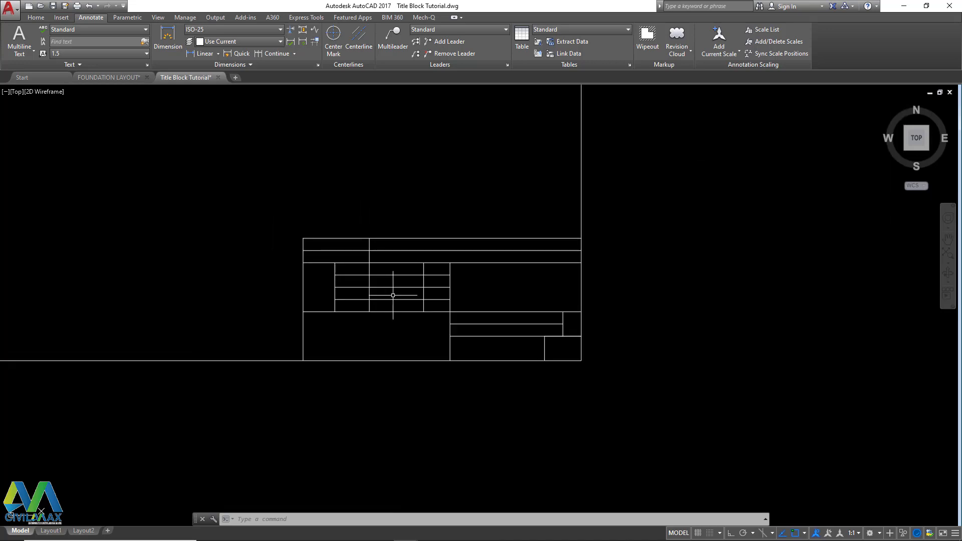
scroll(311, 252, up, 4)
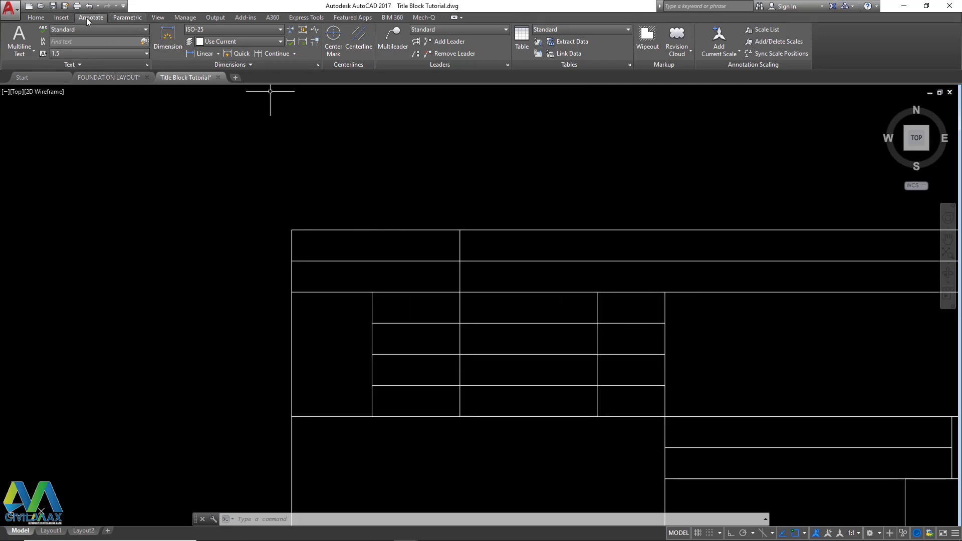
click(61, 17)
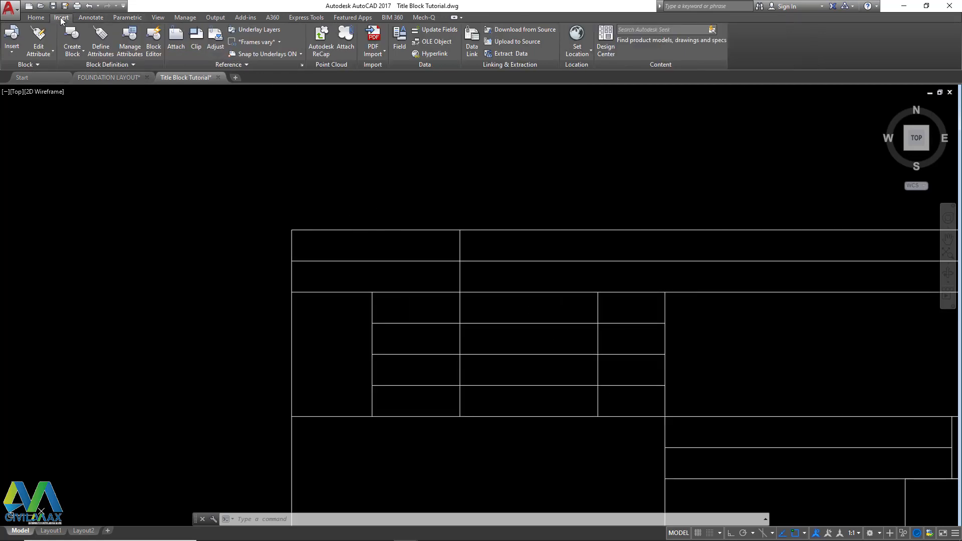
click(107, 54)
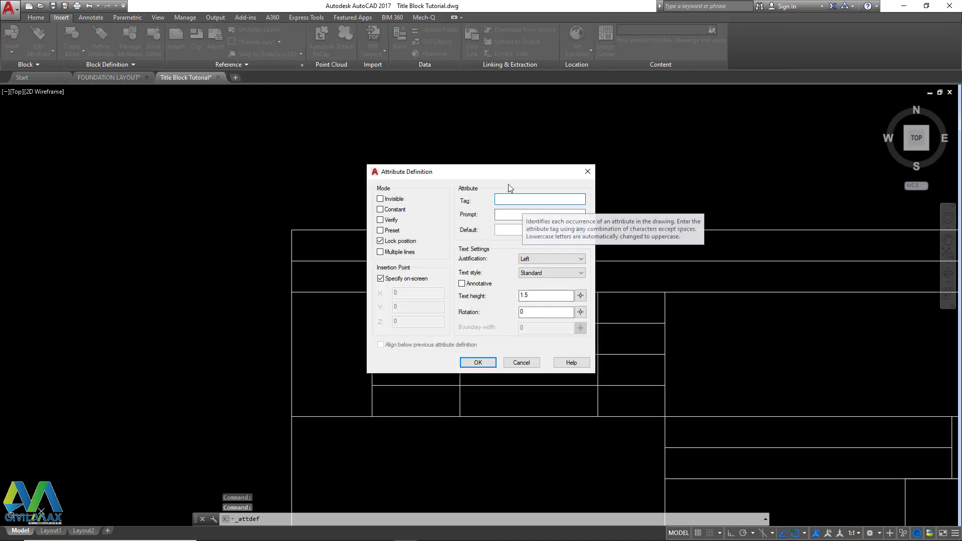
drag(493, 171, 675, 161)
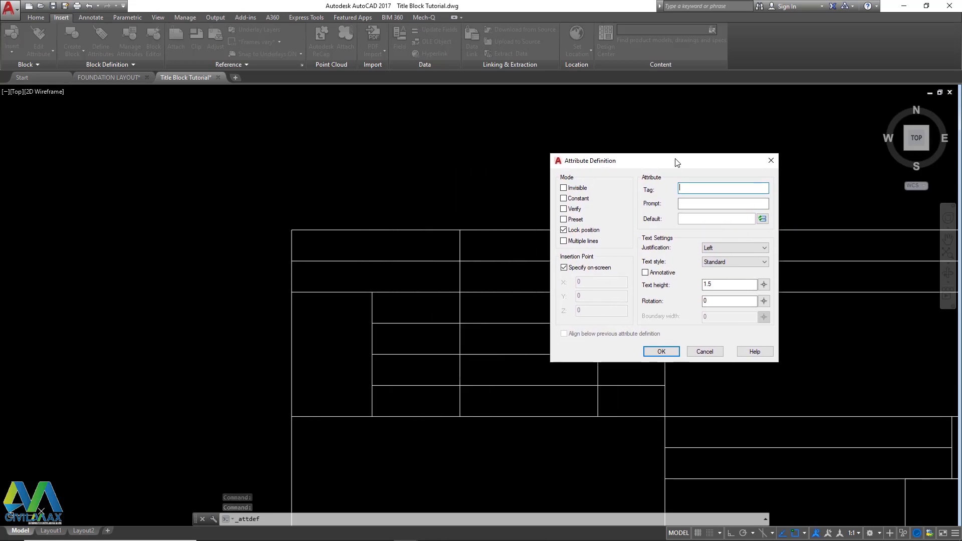
text(c)
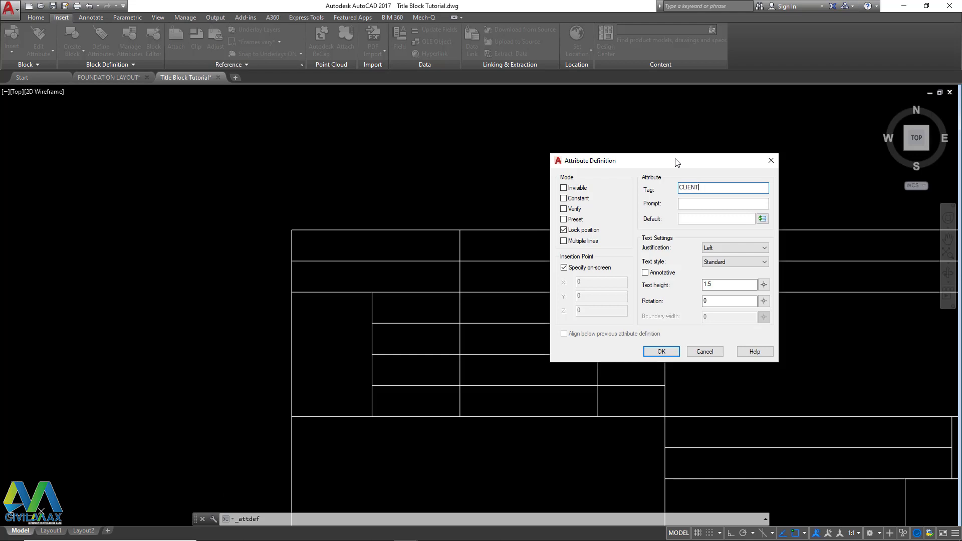
Step: Set the CLIENT attribute's text height to 2.5 and copy its tag into the prompt as CLIENT
click(710, 286)
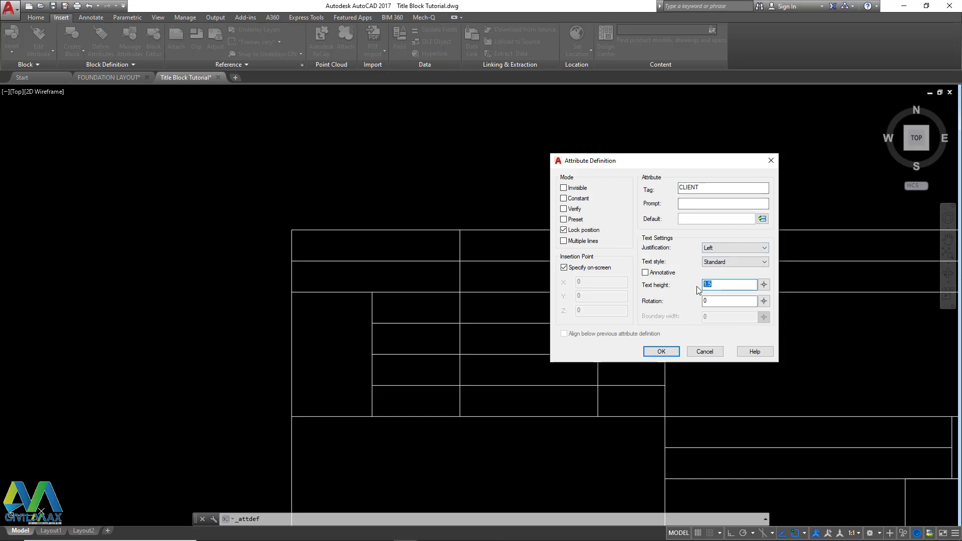
click(716, 203)
drag(697, 189, 674, 184)
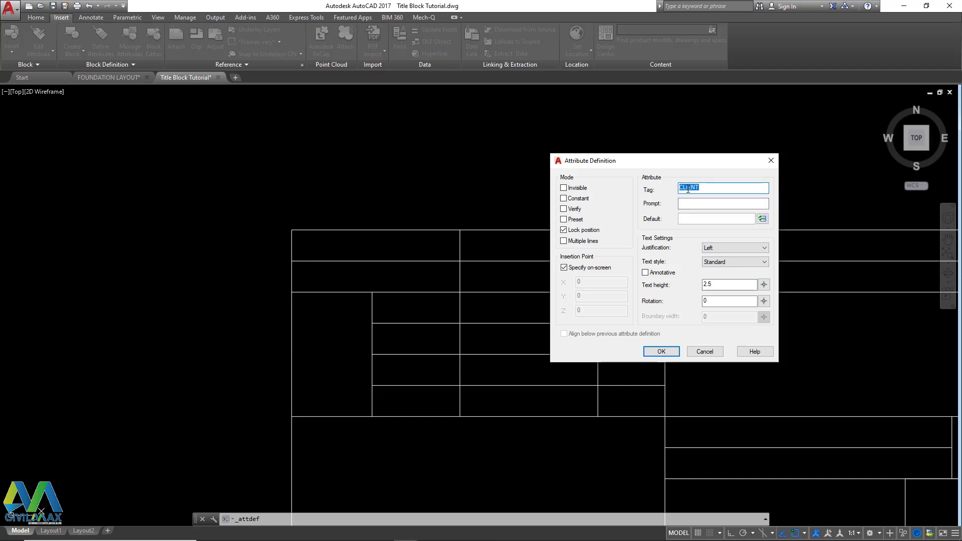
right_click(690, 191)
click(711, 219)
right_click(693, 204)
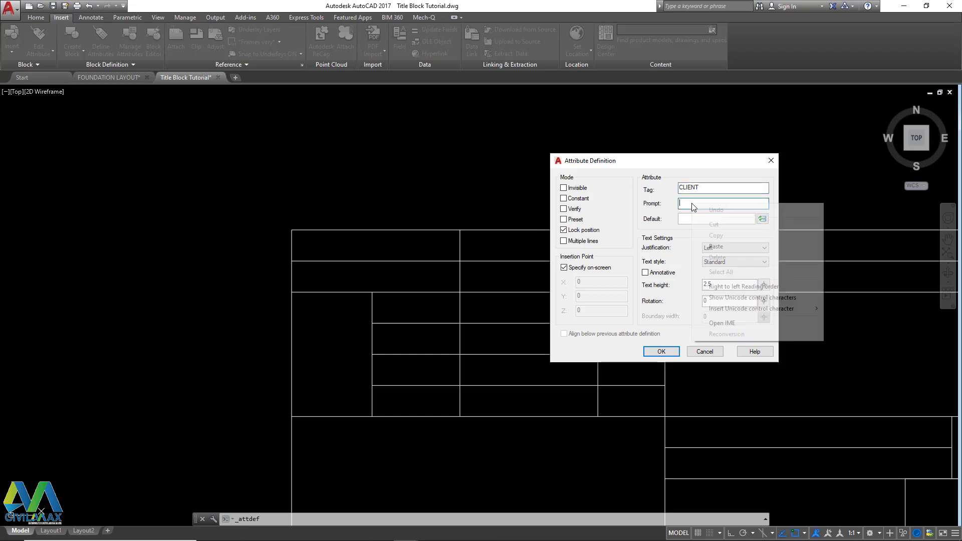
click(710, 245)
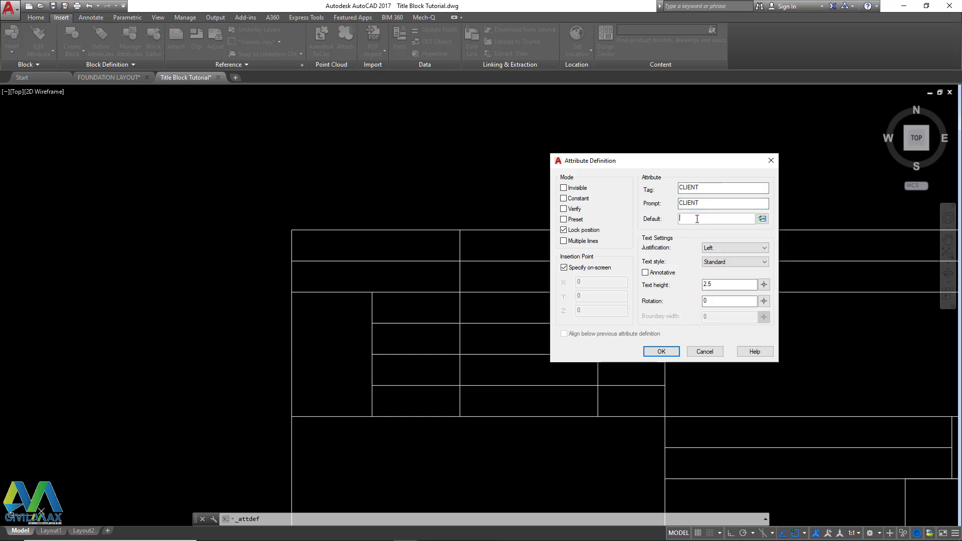
Step: Place the CLIENT attribute definition in the first cell of the empty title block's top row
click(661, 353)
scroll(298, 258, up, 2)
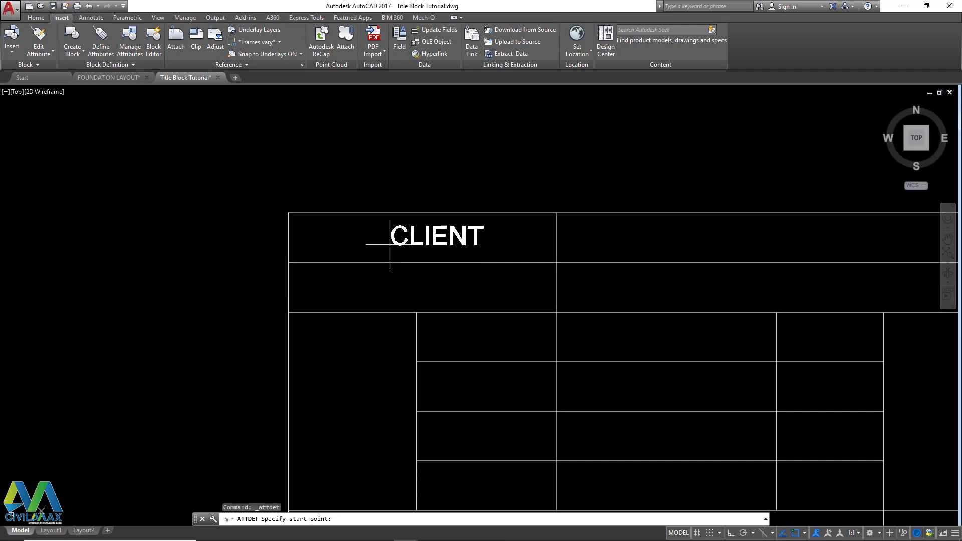
scroll(328, 253, up, 2)
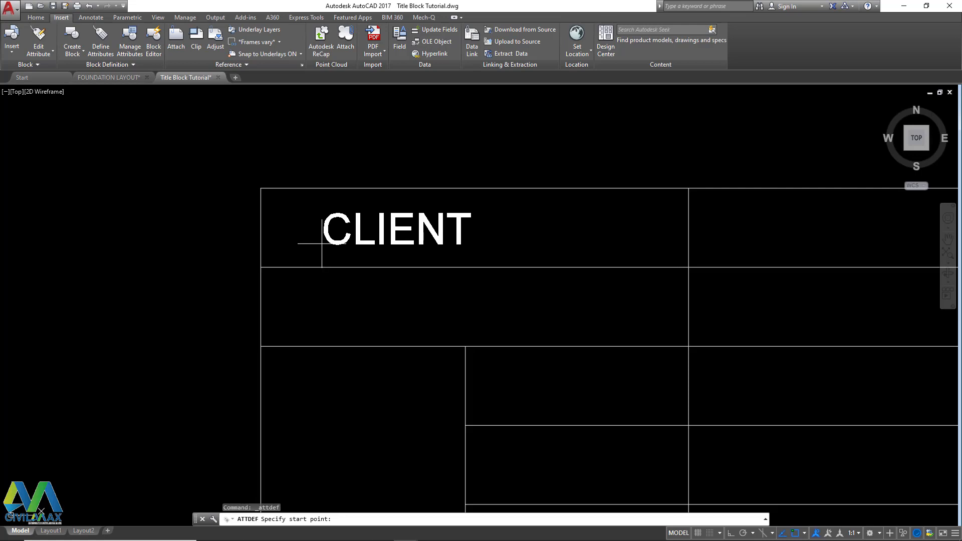
click(322, 244)
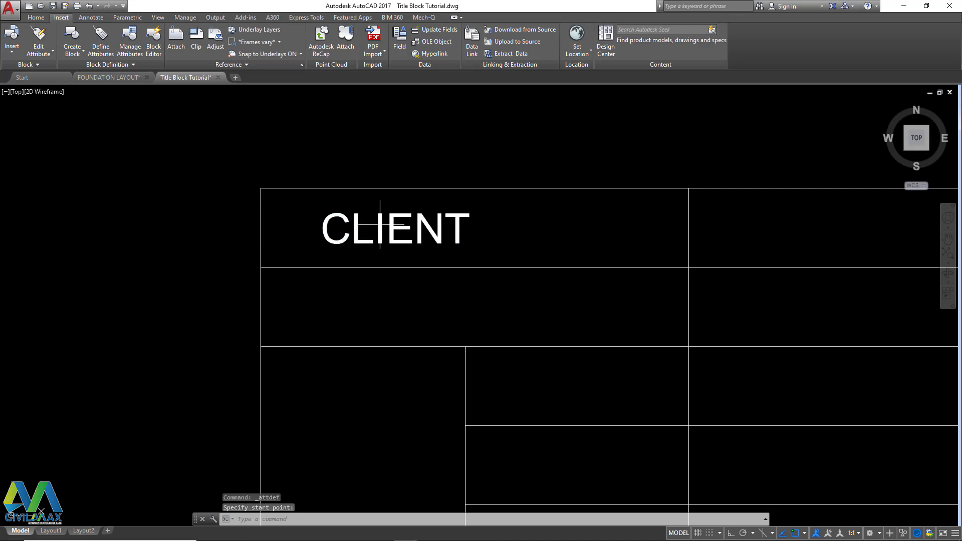
Step: Check the placed CLIENT attribute's tag, prompt and default without changing them, and delete the attribute from the cell
double_click(395, 229)
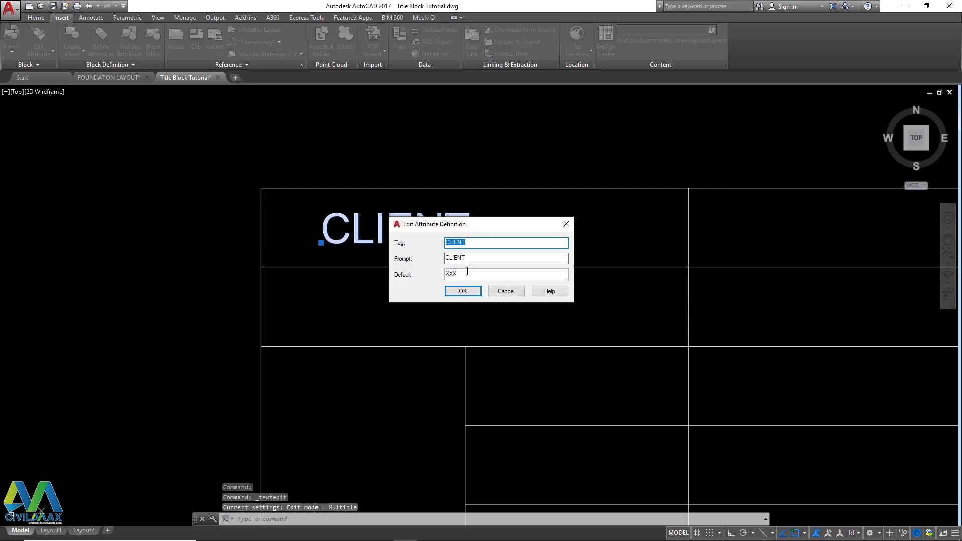
click(566, 224)
key(Escape)
click(498, 225)
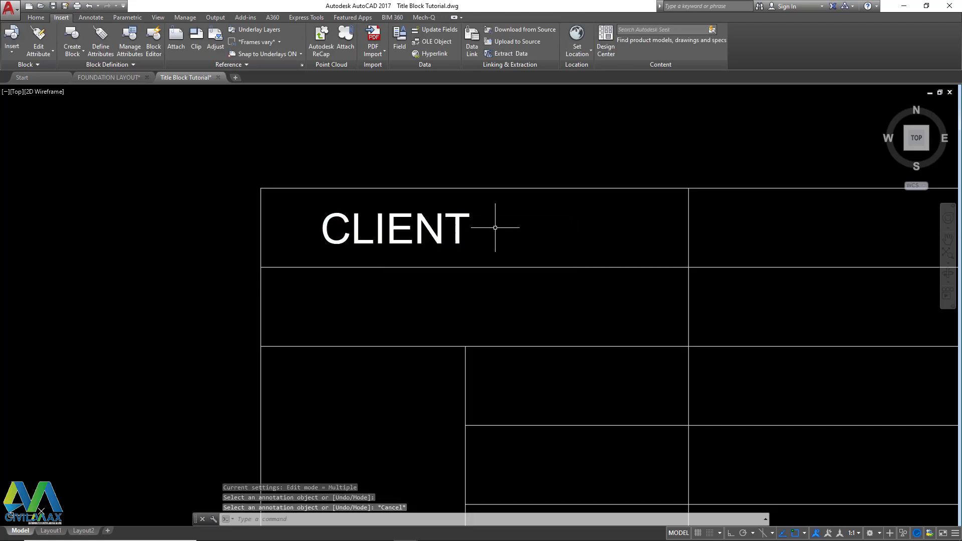
click(403, 238)
key(Delete)
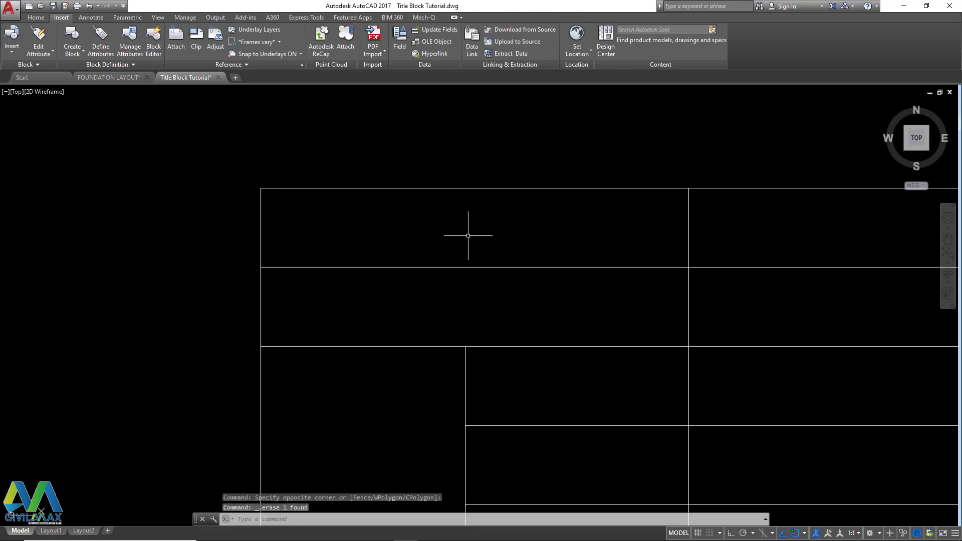
text(r)
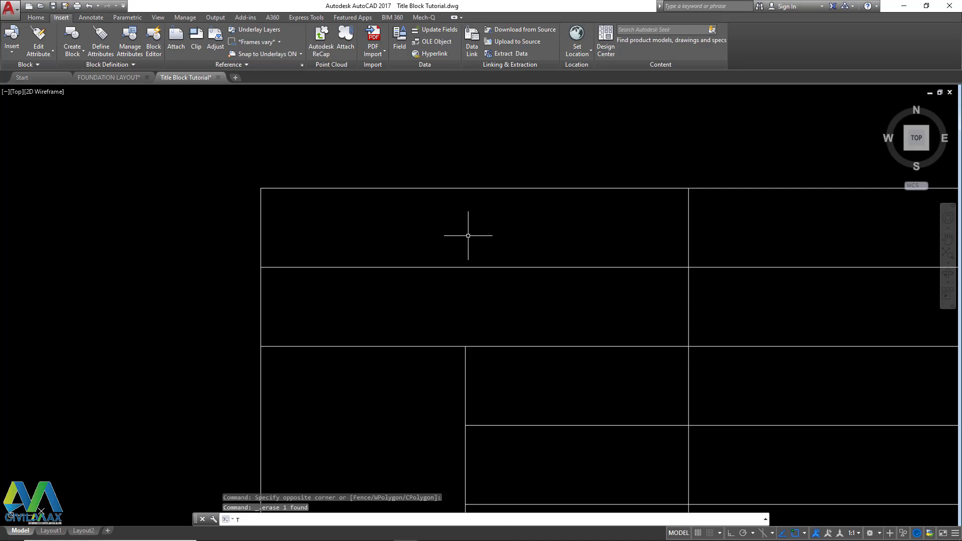
key(Return)
key(Escape)
key(Escape)
key(Escape)
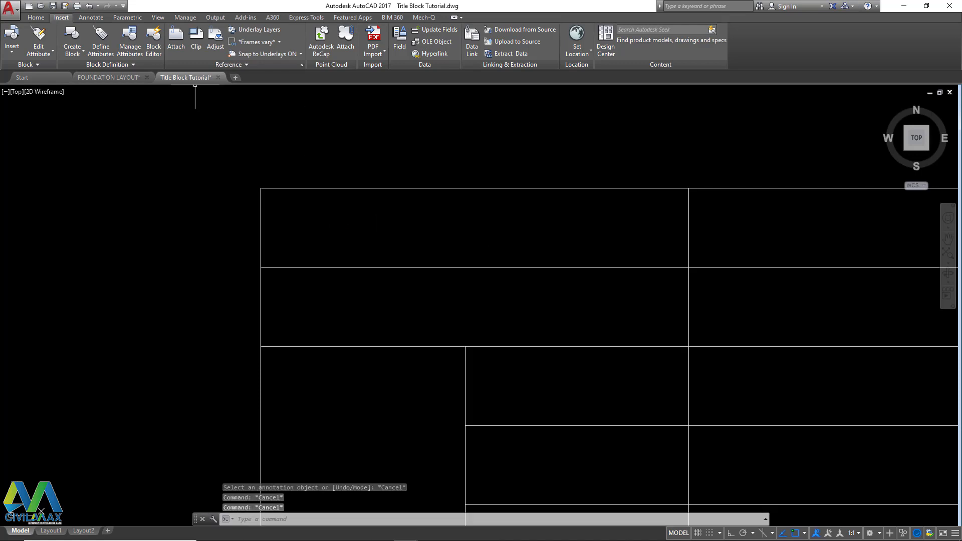
Step: Add a multiline text label reading CLIENT in the first cell of the title block's top row
text(mt)
key(Return)
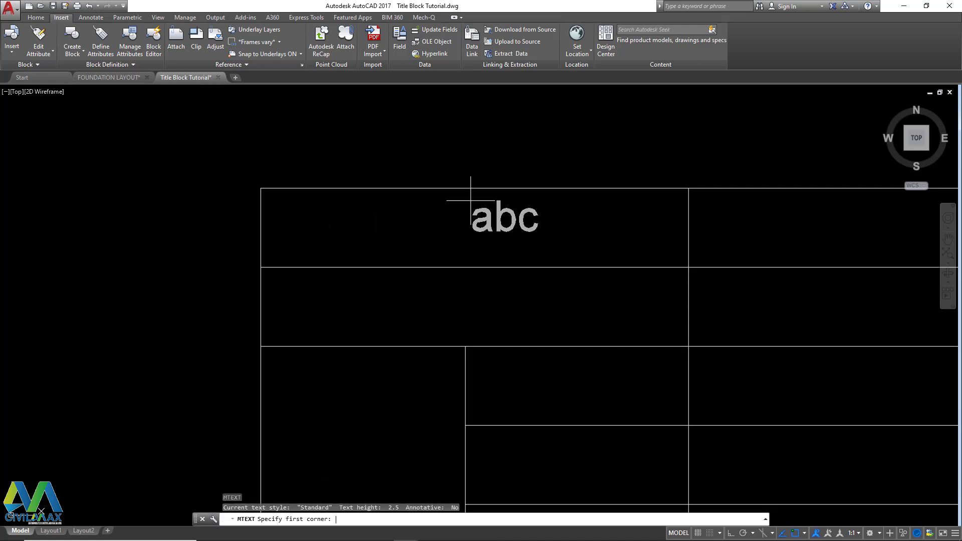
click(322, 213)
click(633, 258)
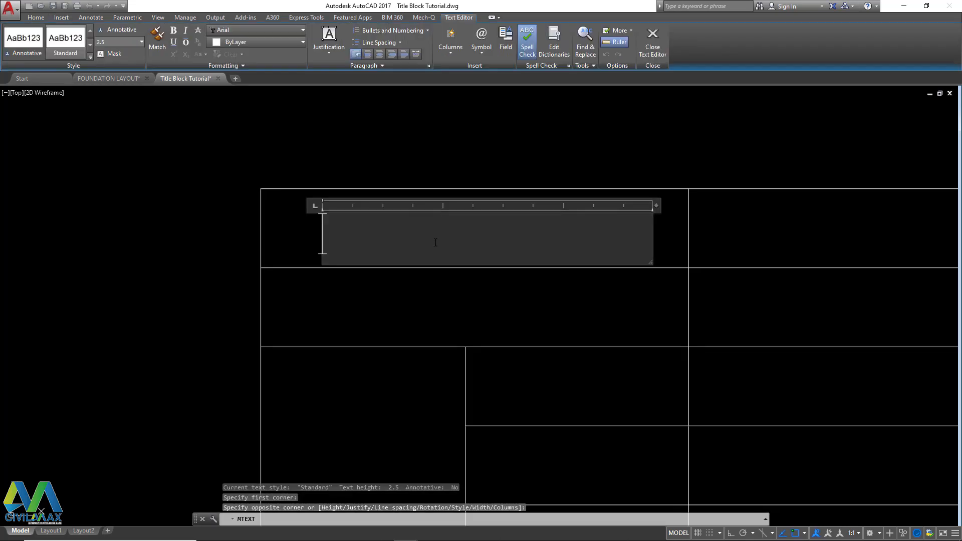
text(C)
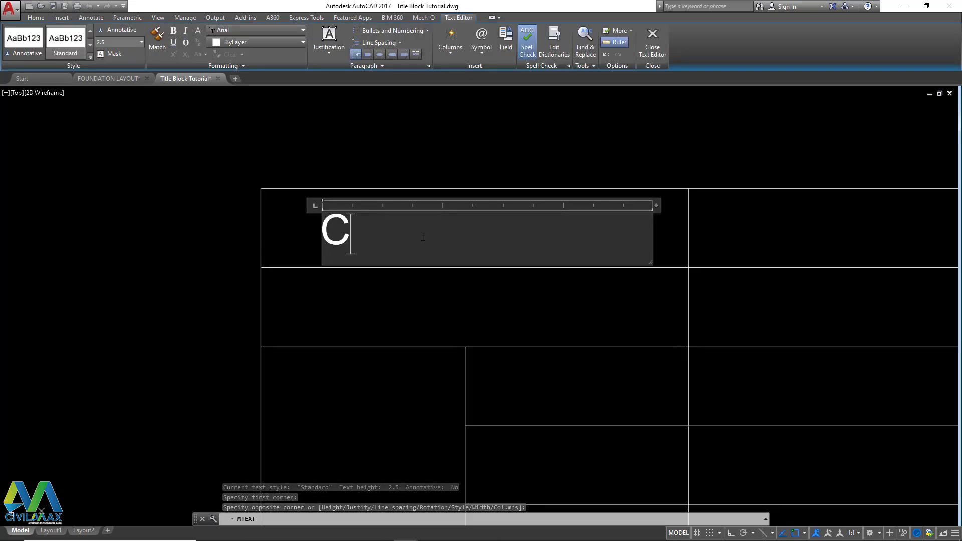
text(LIENT)
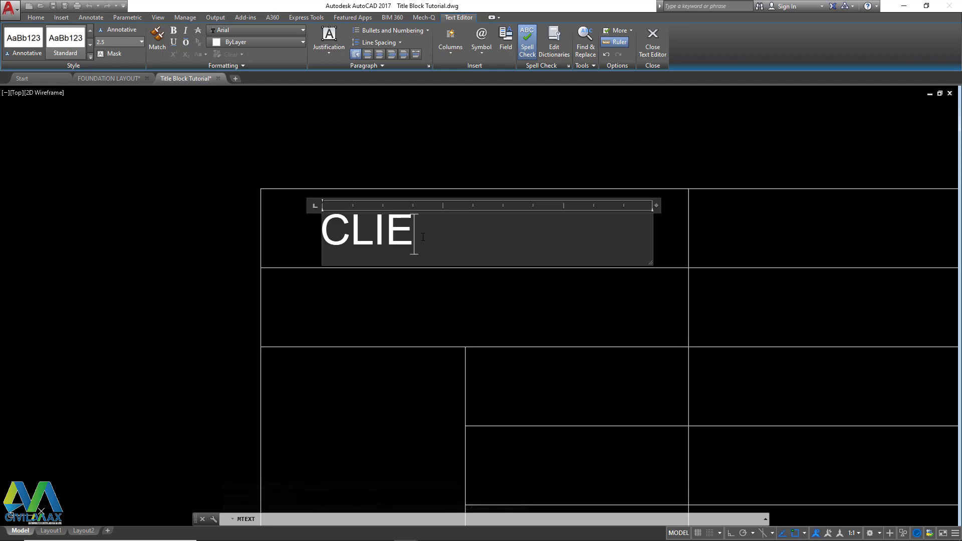
click(559, 313)
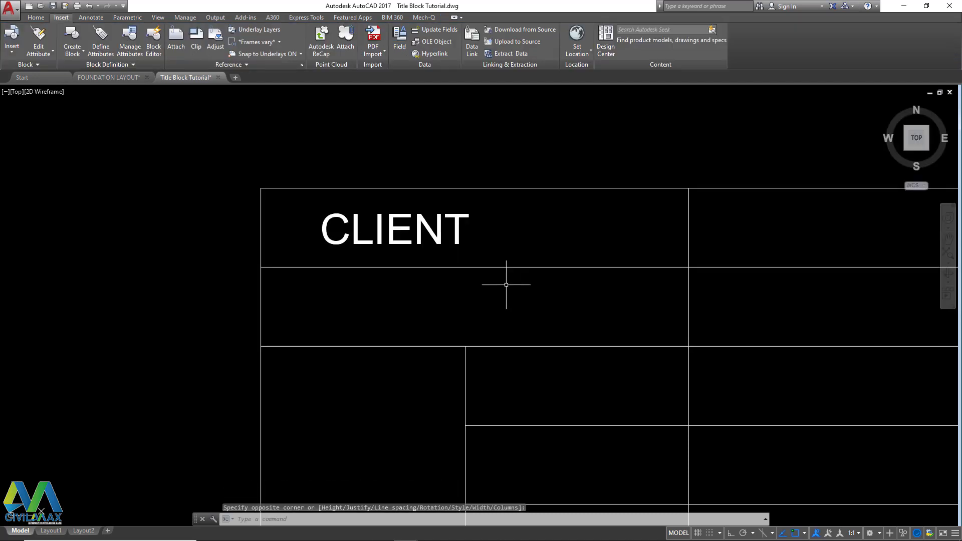
Step: Set the text height of the CLIENT label to 2.8
scroll(410, 247, down, 2)
scroll(386, 242, up, 2)
click(514, 235)
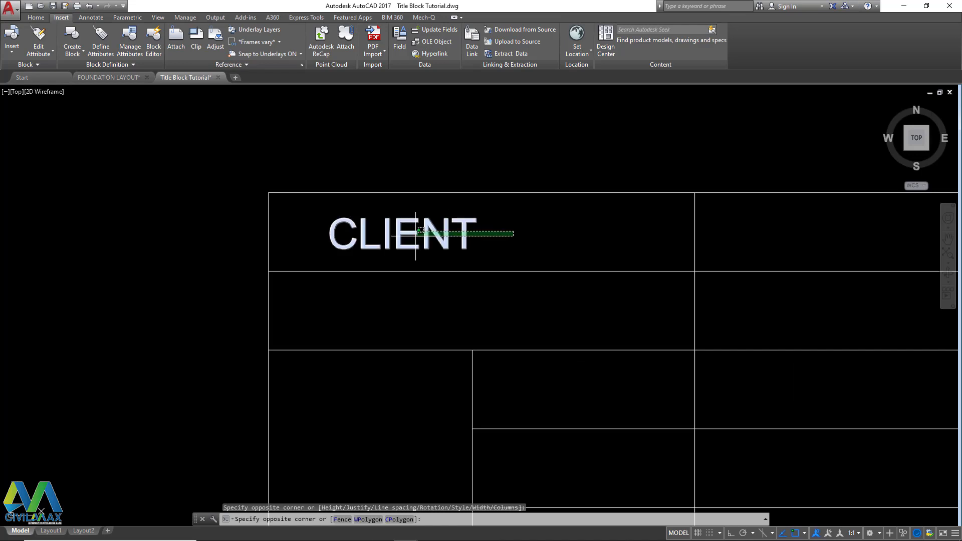
click(381, 235)
double_click(393, 236)
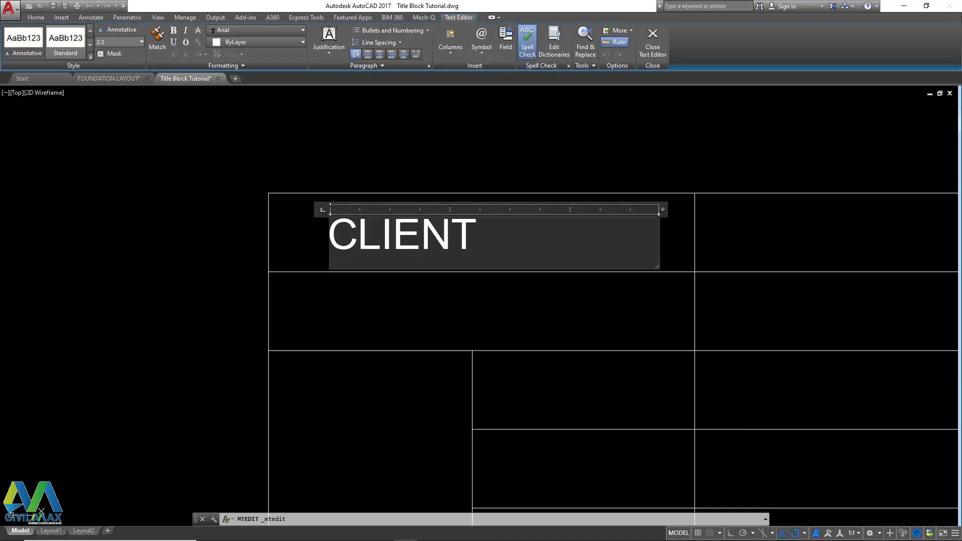
drag(506, 235, 328, 236)
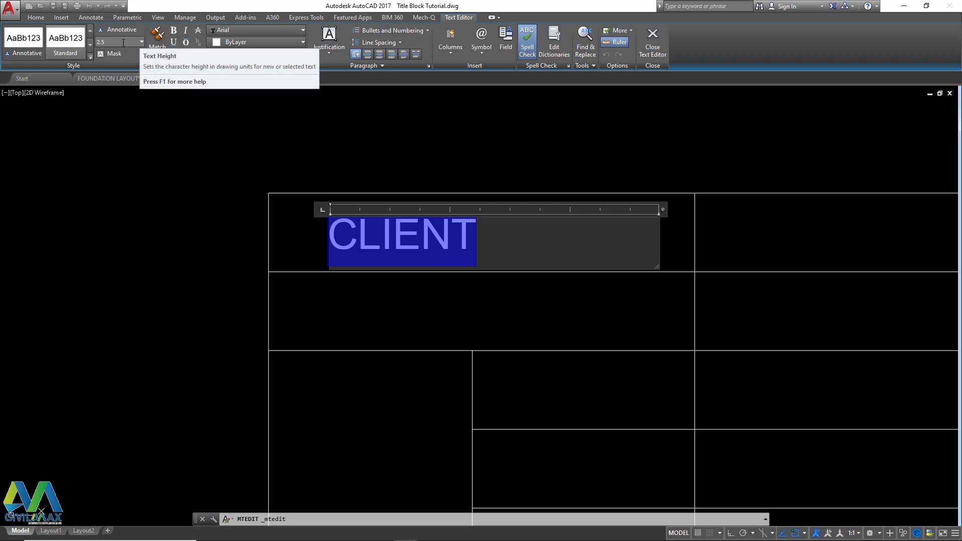
click(123, 43)
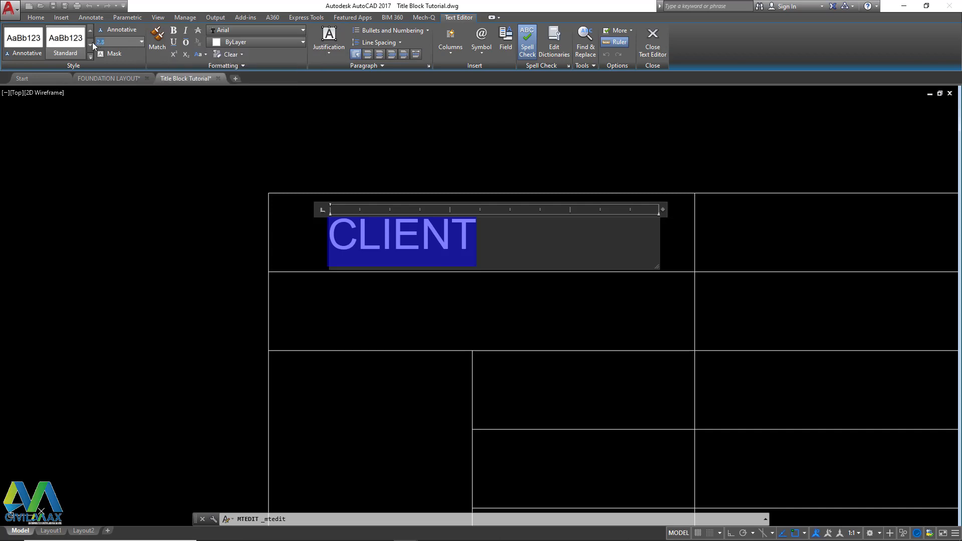
key(Return)
click(602, 324)
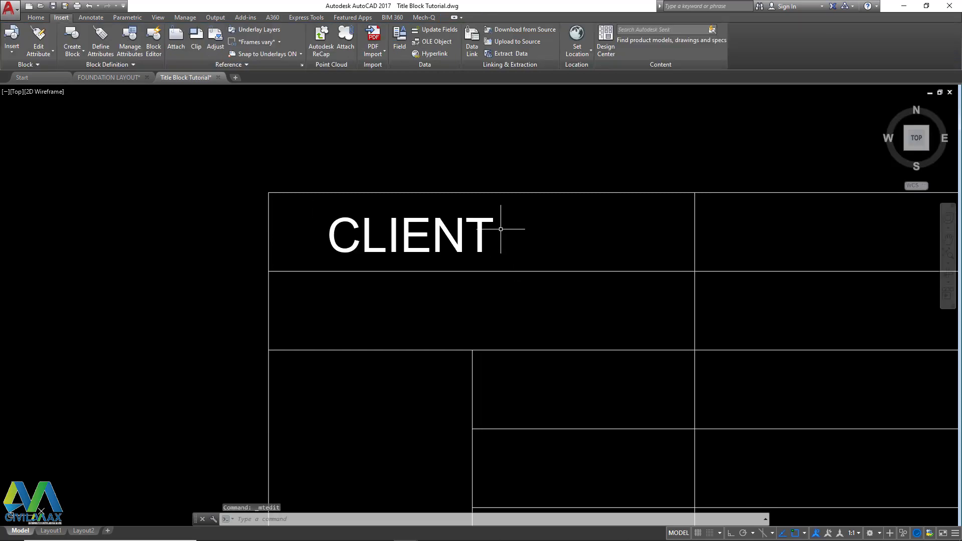
Step: Turn Ortho mode on and try copying the CLIENT label straight down into the second row
click(501, 232)
click(426, 239)
right_click(426, 241)
click(469, 348)
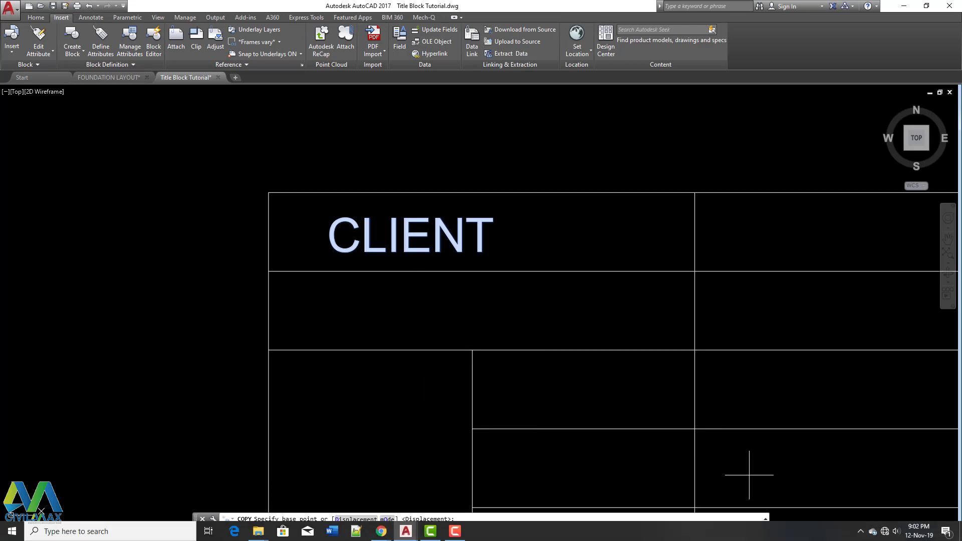
click(732, 533)
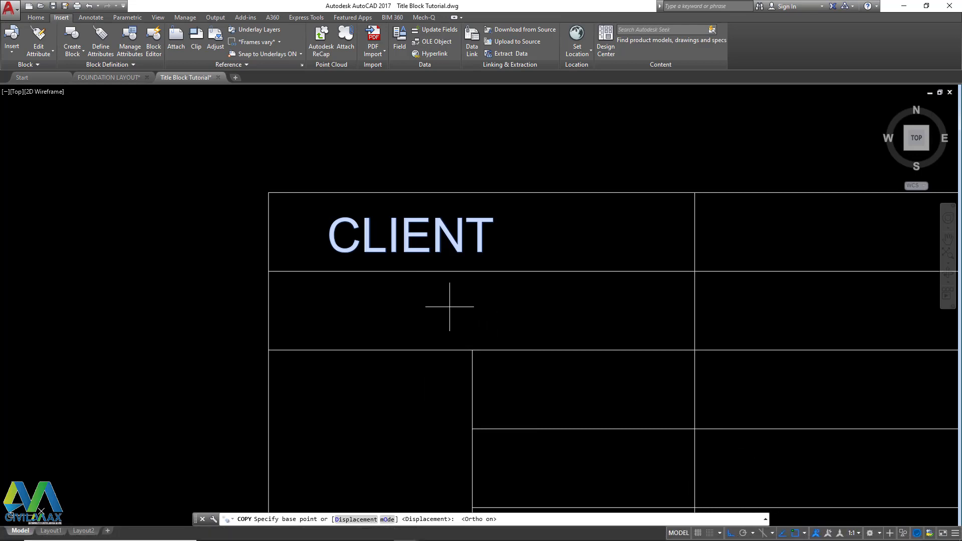
click(425, 230)
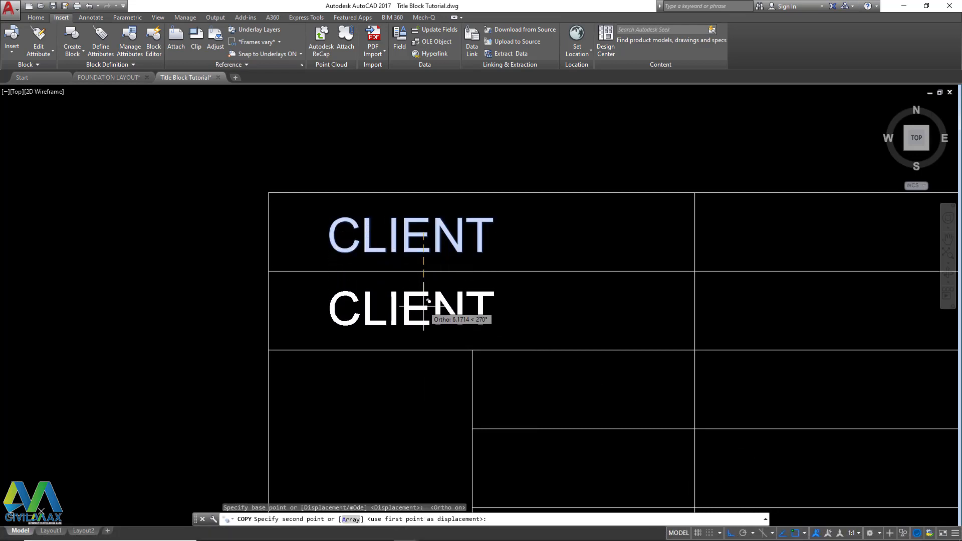
key(Escape)
Step: Copy the CLIENT label one row down, using the lower-left corners of the first and second rows as reference points
click(423, 222)
right_click(418, 220)
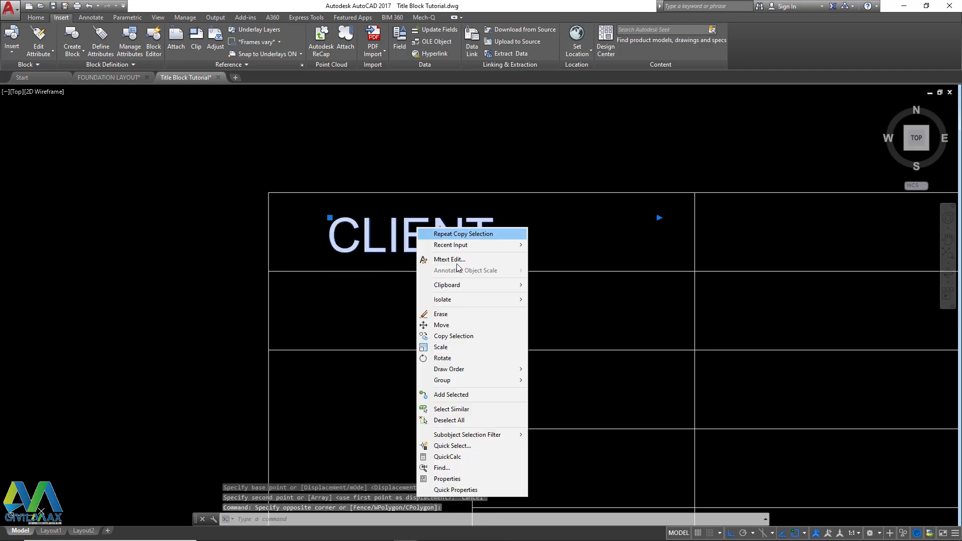
click(451, 336)
click(268, 271)
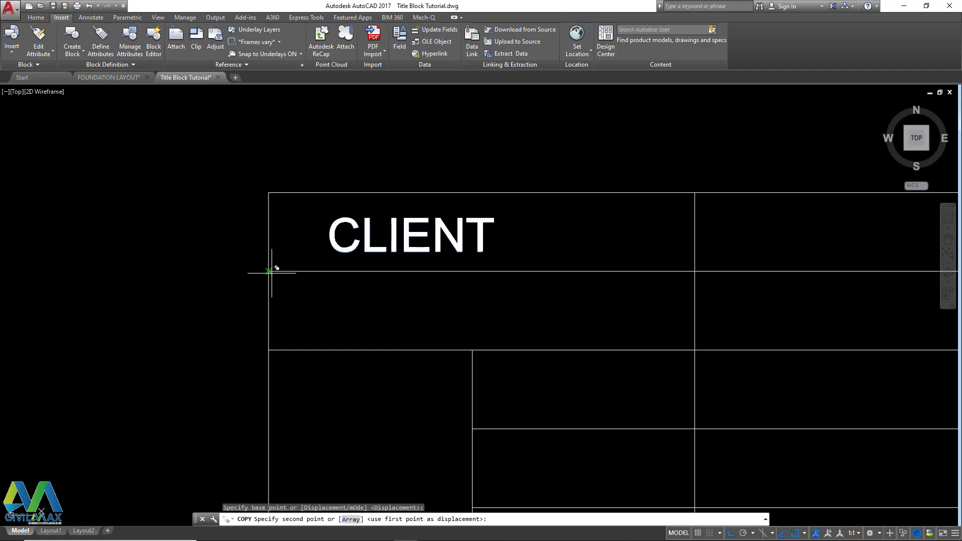
click(269, 349)
key(Escape)
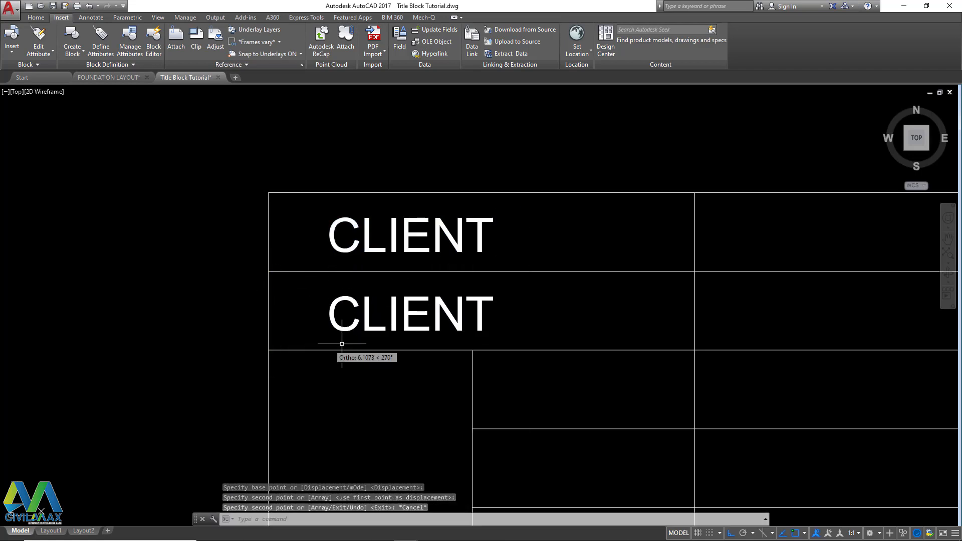
Step: Change the text of the copied label in the second row to PROJECT
double_click(423, 322)
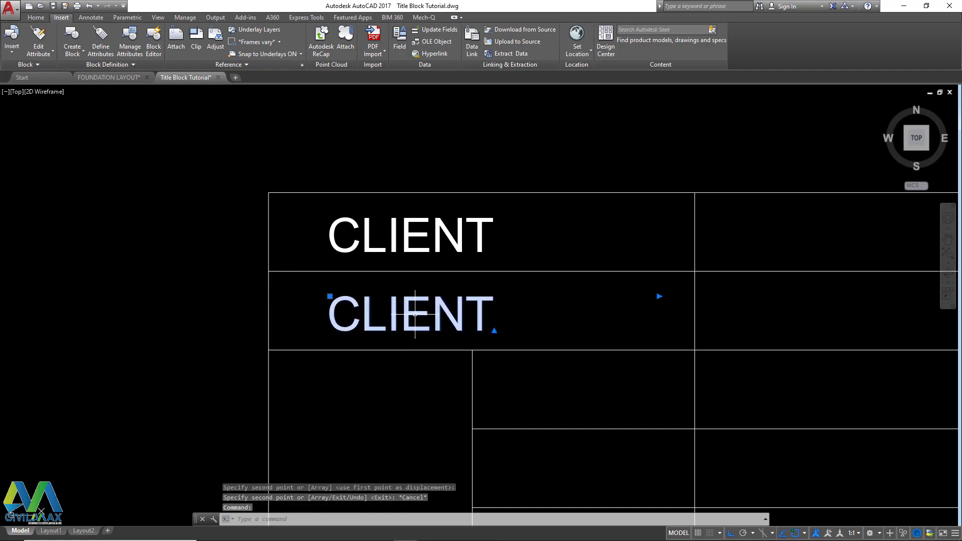
key(ctrl+a)
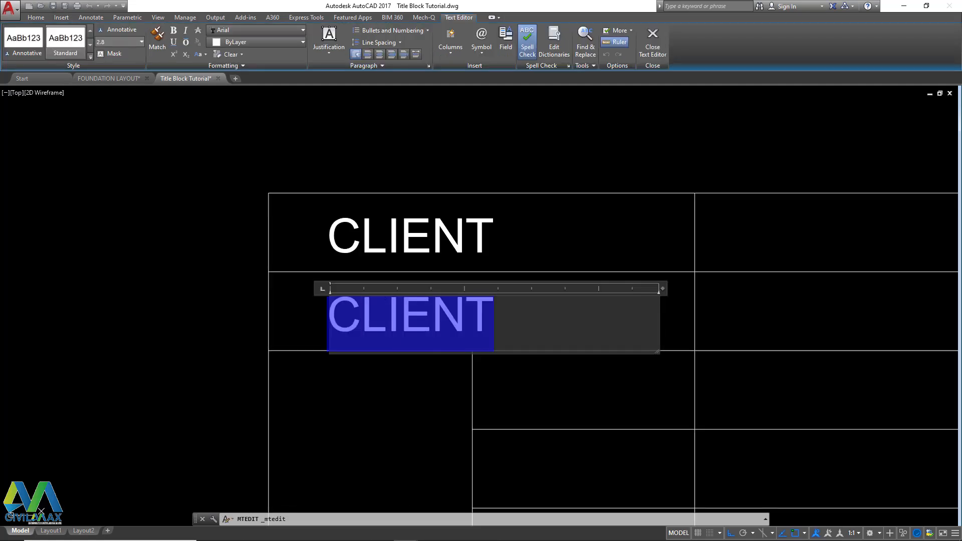
text(PRO)
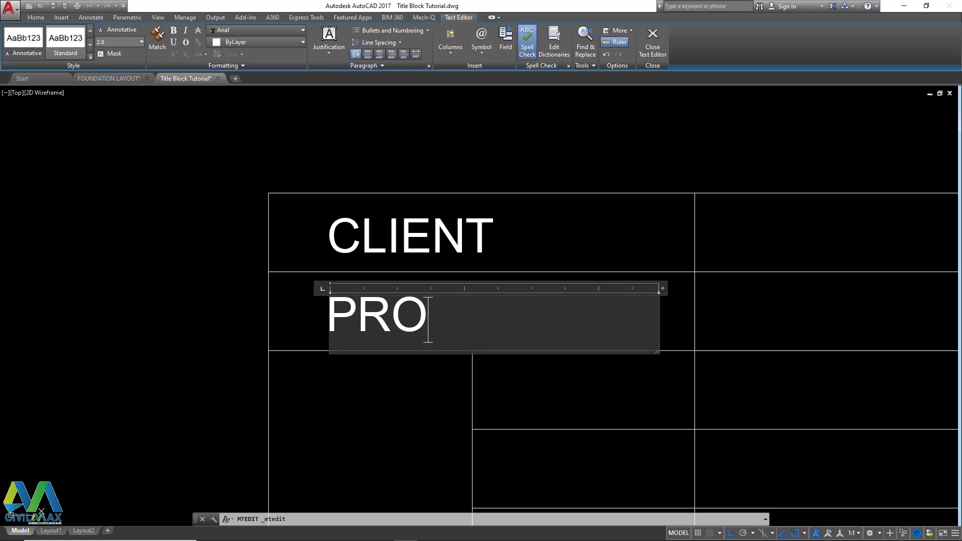
text(JR)
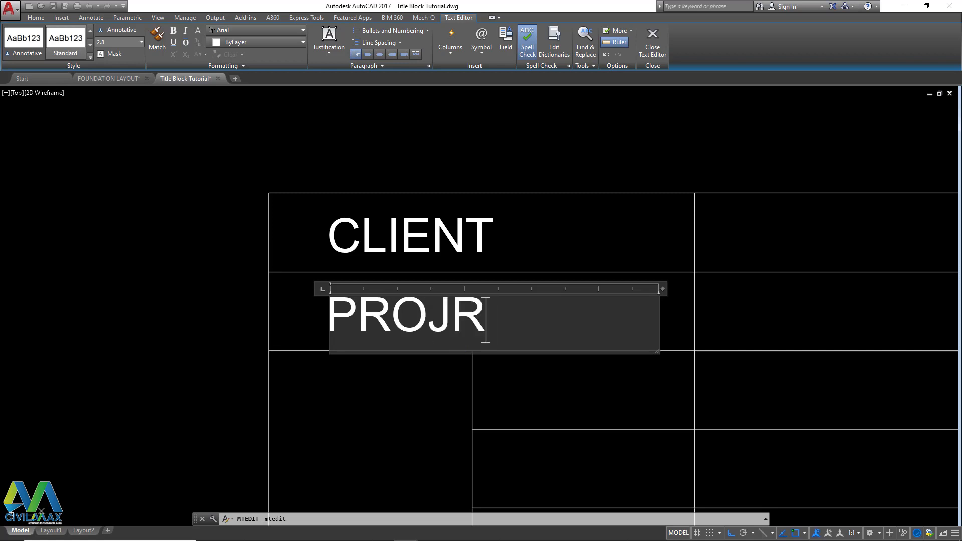
key(BackSpace)
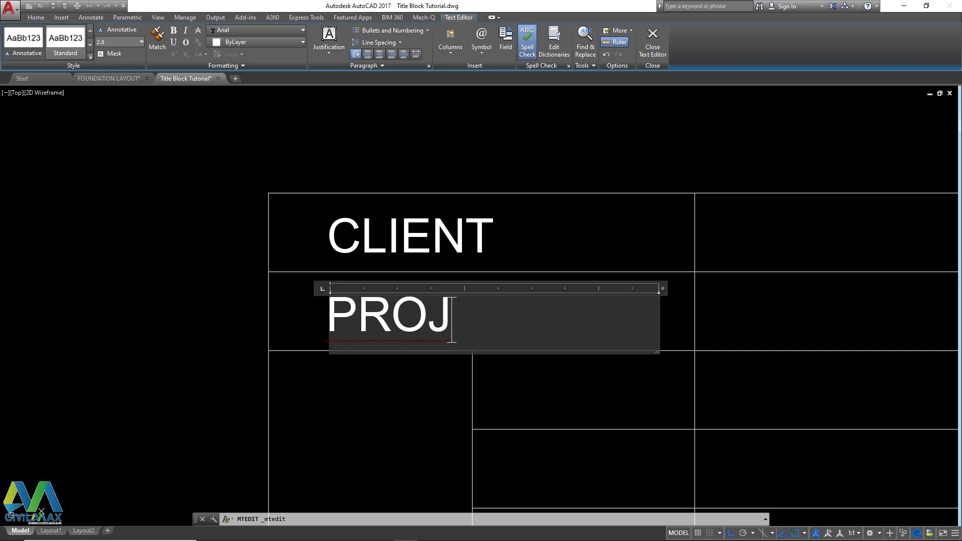
text(ECT)
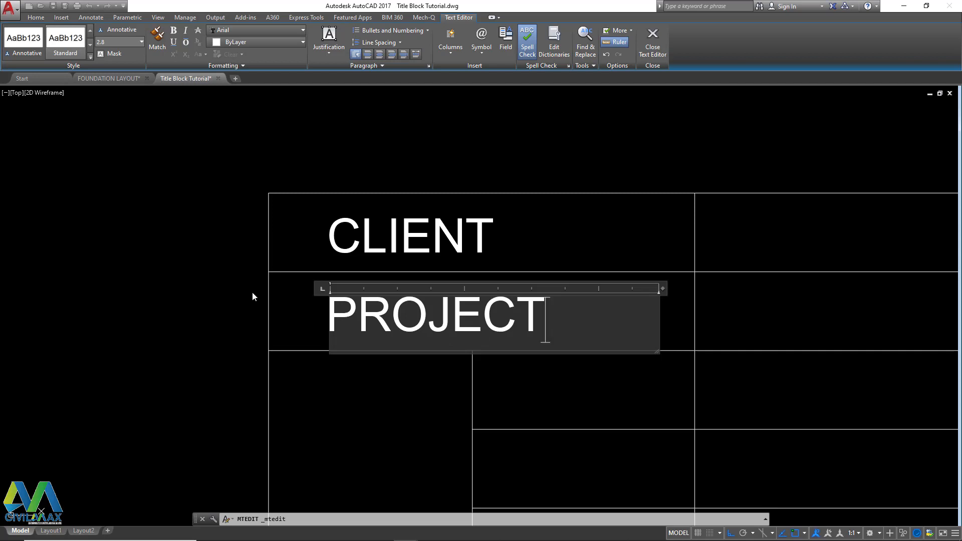
click(252, 296)
Step: Copy the CLIENT label into the tall cell below the PROJECT row with Ortho mode turned off
scroll(292, 204, down, 4)
scroll(292, 238, up, 4)
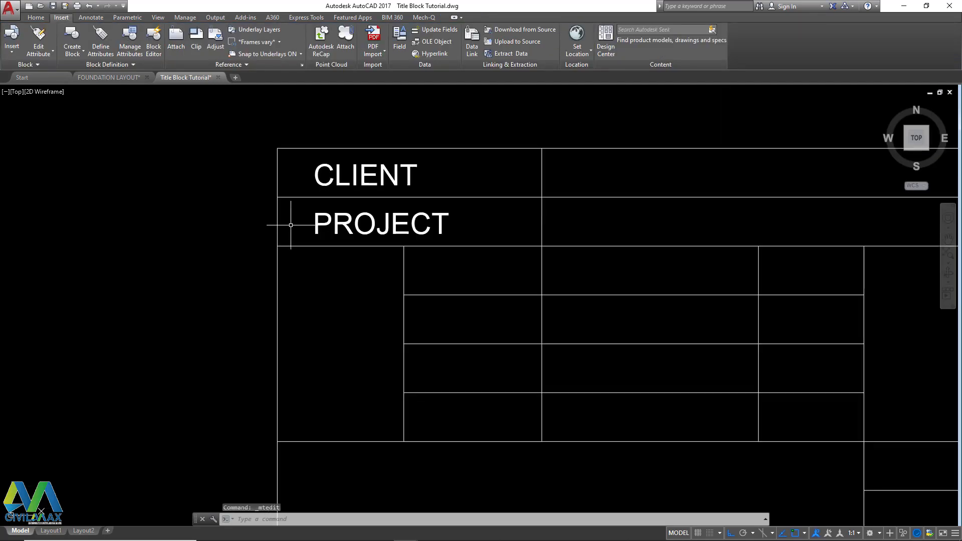
click(420, 191)
click(305, 158)
right_click(368, 171)
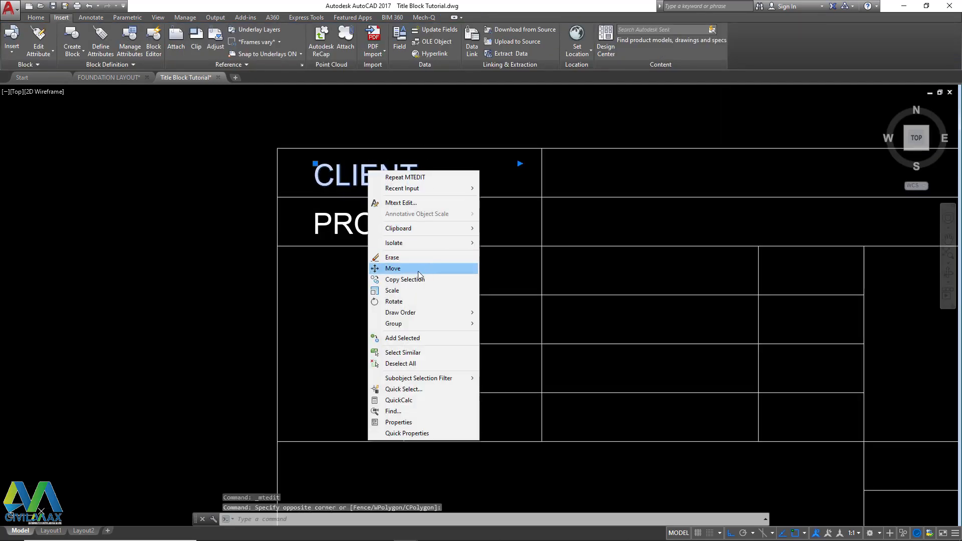
click(405, 279)
click(383, 221)
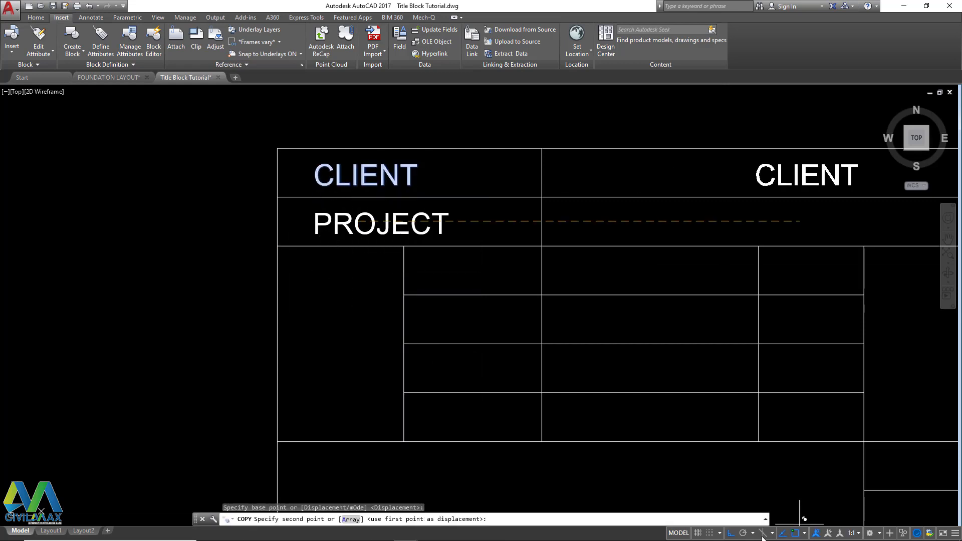
click(730, 532)
scroll(337, 341, up, 2)
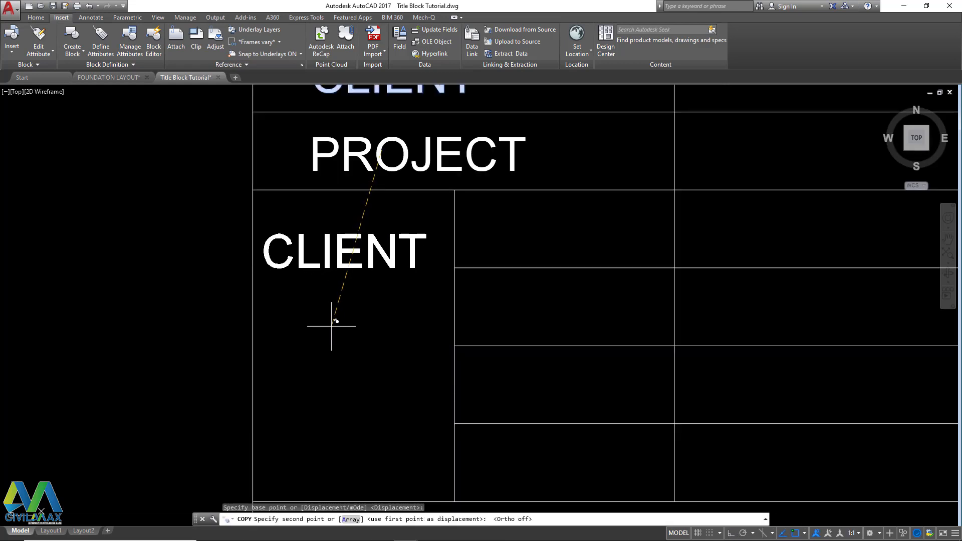
click(338, 352)
key(Escape)
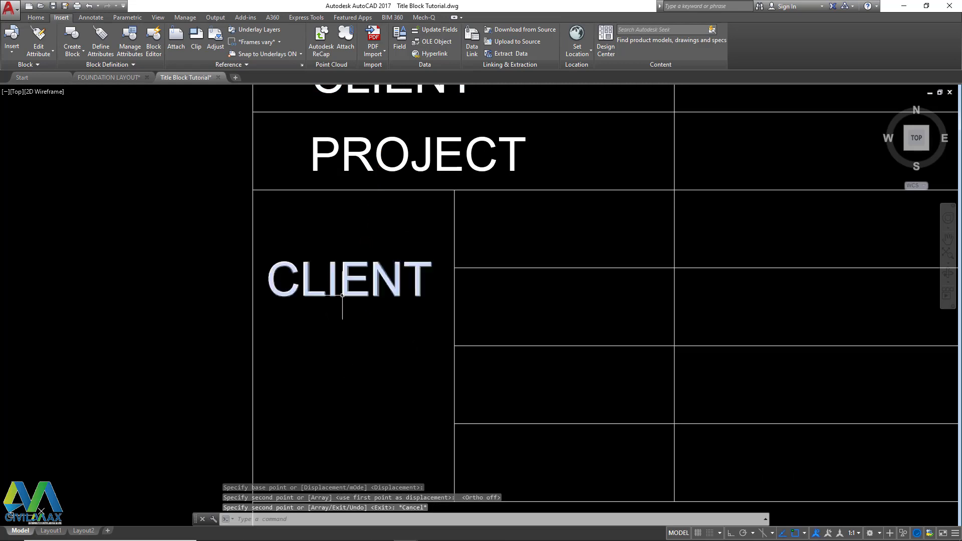
Step: Set the text height of the CLIENT label in the tall cell below PROJECT to 1.8
click(333, 282)
click(345, 281)
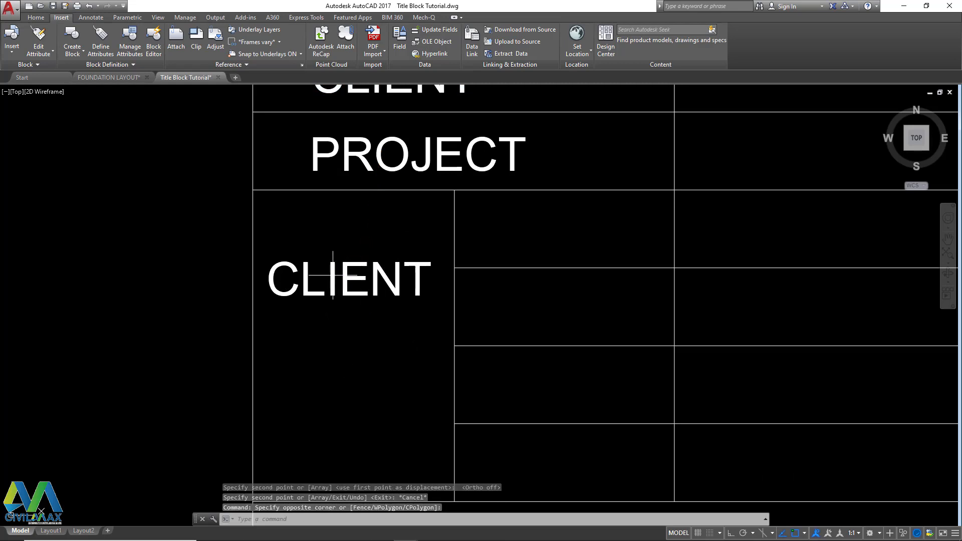
scroll(380, 318, down, 4)
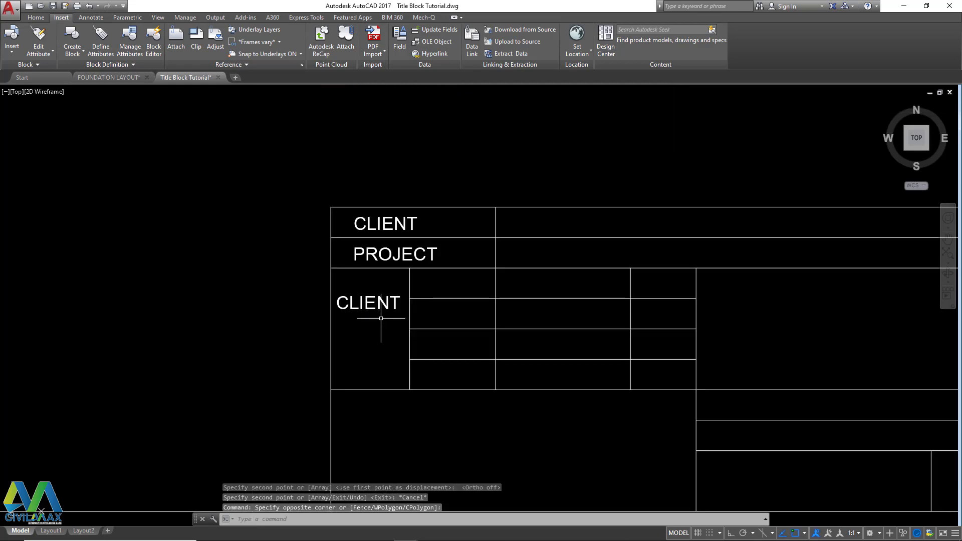
scroll(380, 318, down, 2)
scroll(424, 333, down, 4)
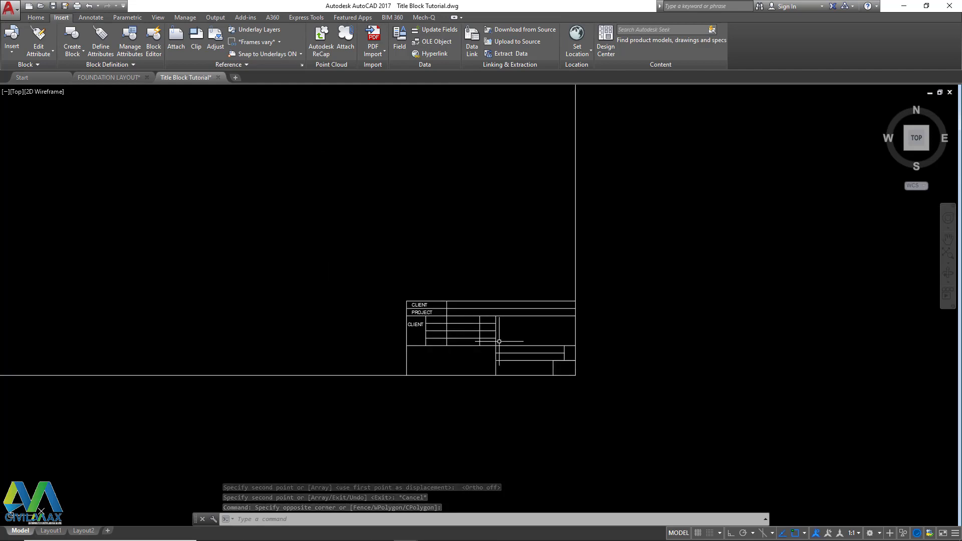
scroll(491, 340, up, 5)
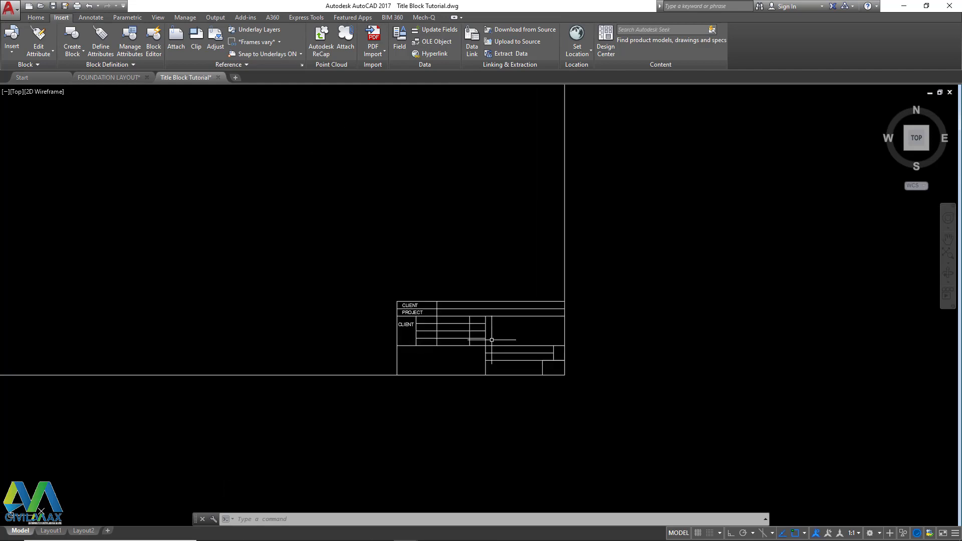
scroll(412, 324, up, 7)
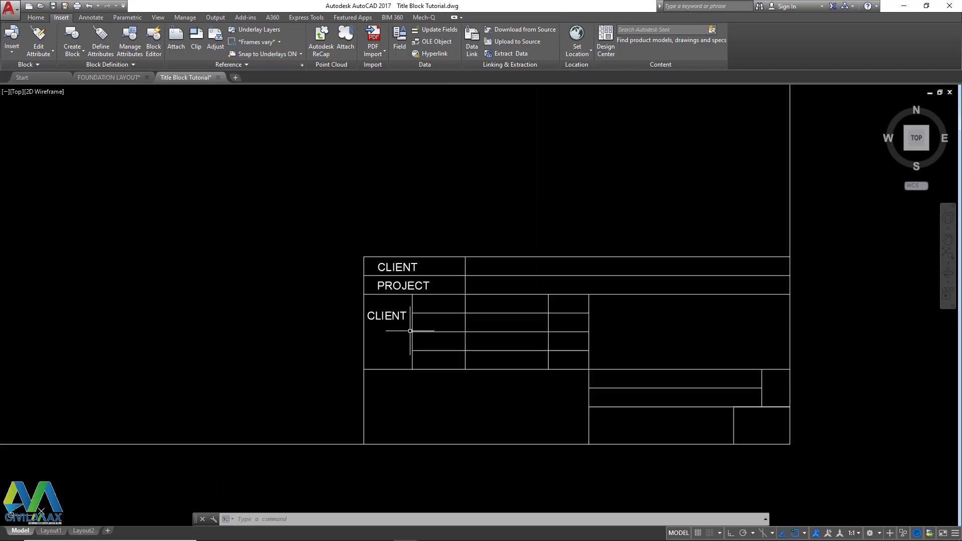
scroll(381, 321, up, 4)
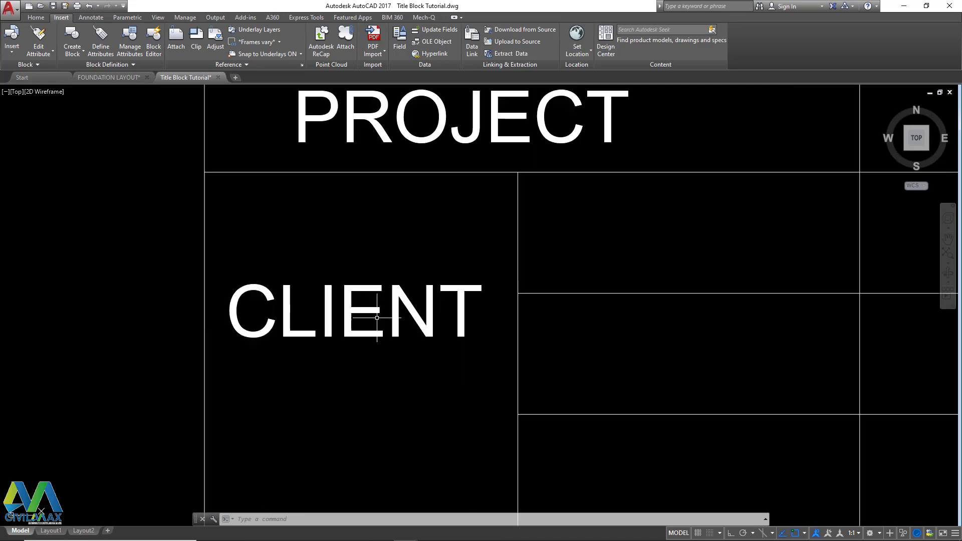
click(370, 310)
double_click(369, 307)
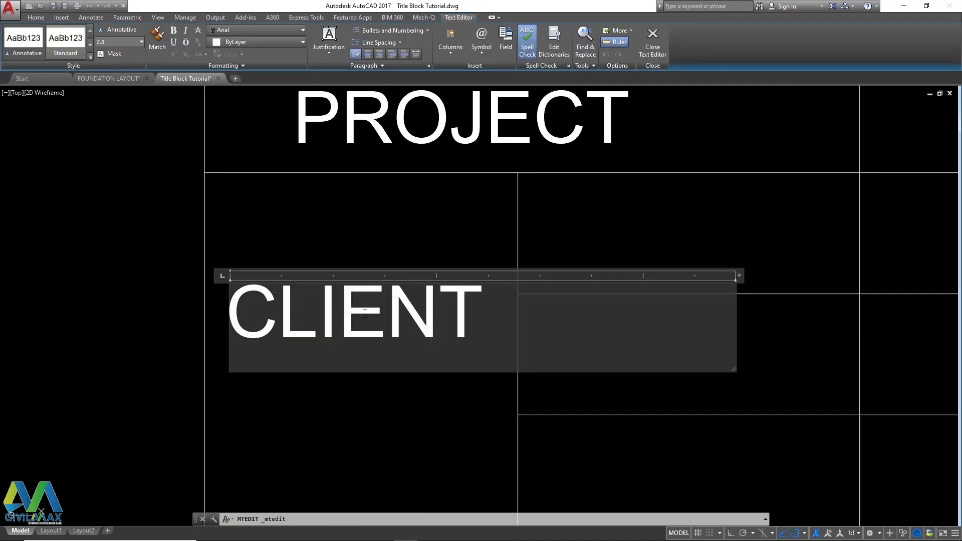
drag(471, 317, 241, 322)
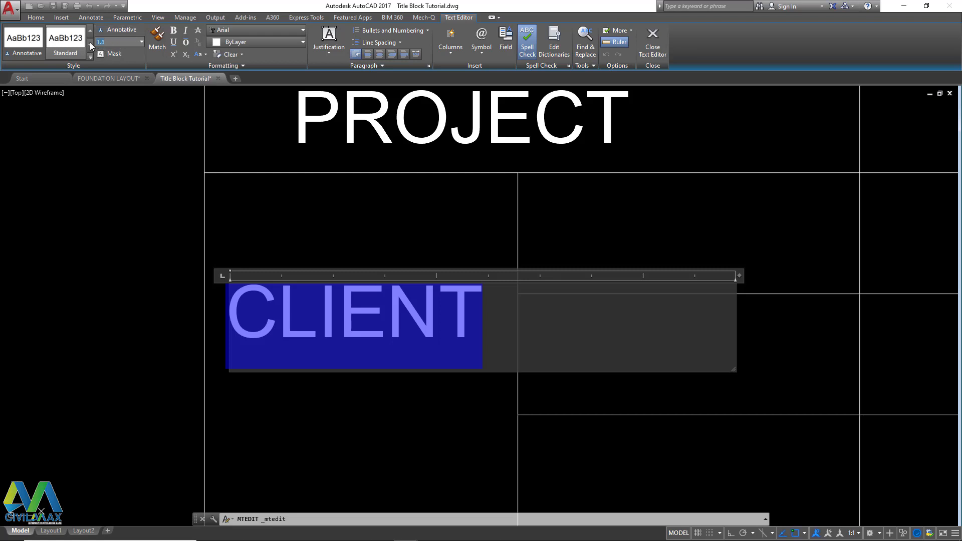
key(Return)
click(416, 386)
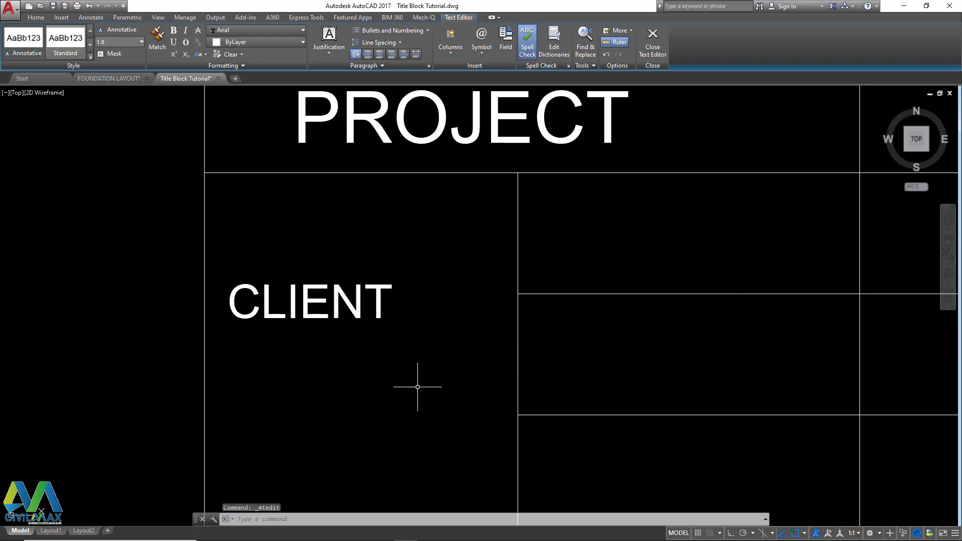
Step: Move the smaller CLIENT label slightly to the right within the tall cell to centre it horizontally
scroll(371, 283, down, 2)
scroll(365, 287, up, 1)
click(385, 279)
click(348, 311)
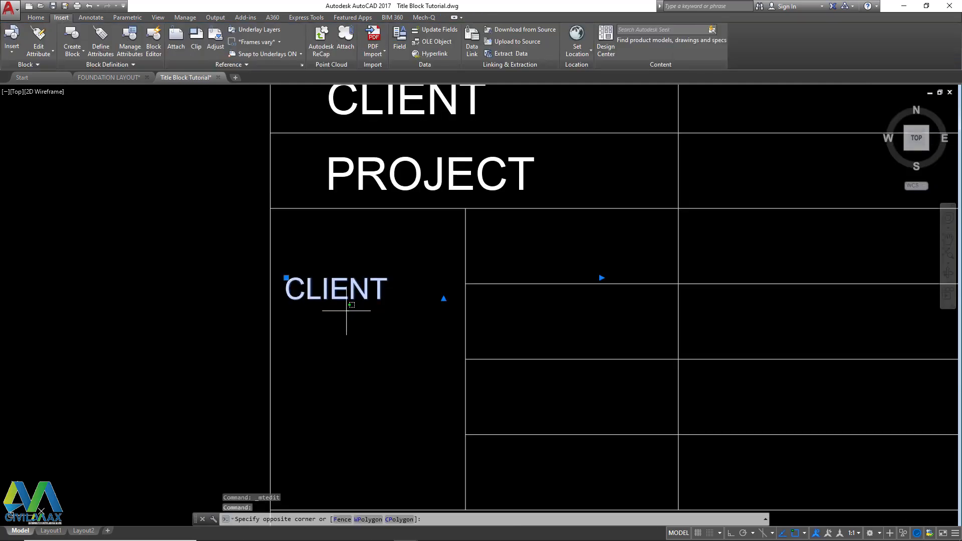
click(330, 293)
right_click(355, 247)
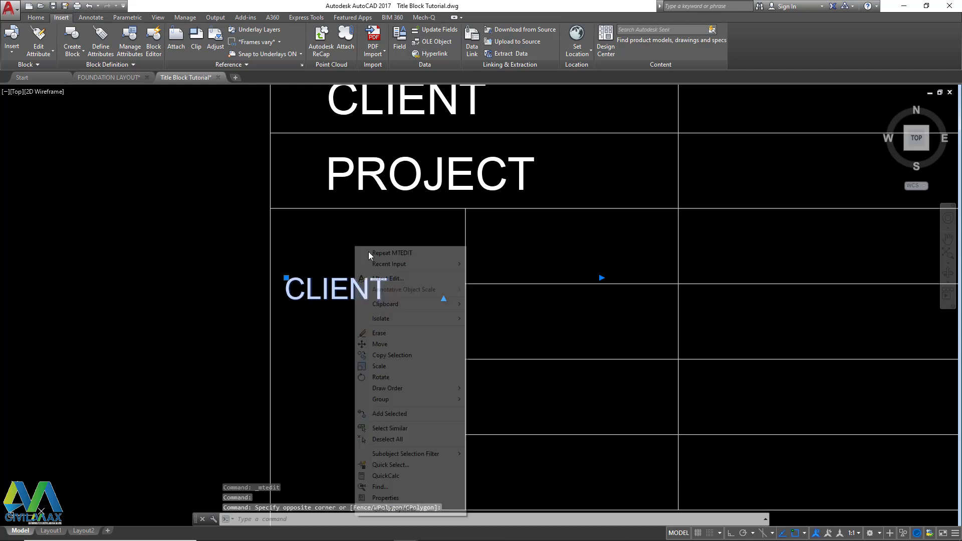
click(378, 344)
click(355, 328)
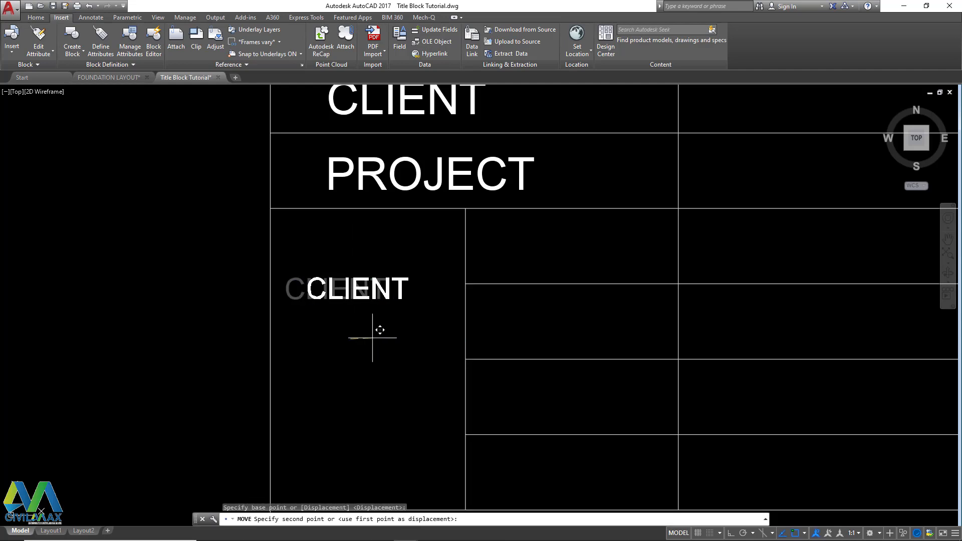
click(380, 328)
scroll(368, 280, down, 2)
scroll(380, 284, up, 2)
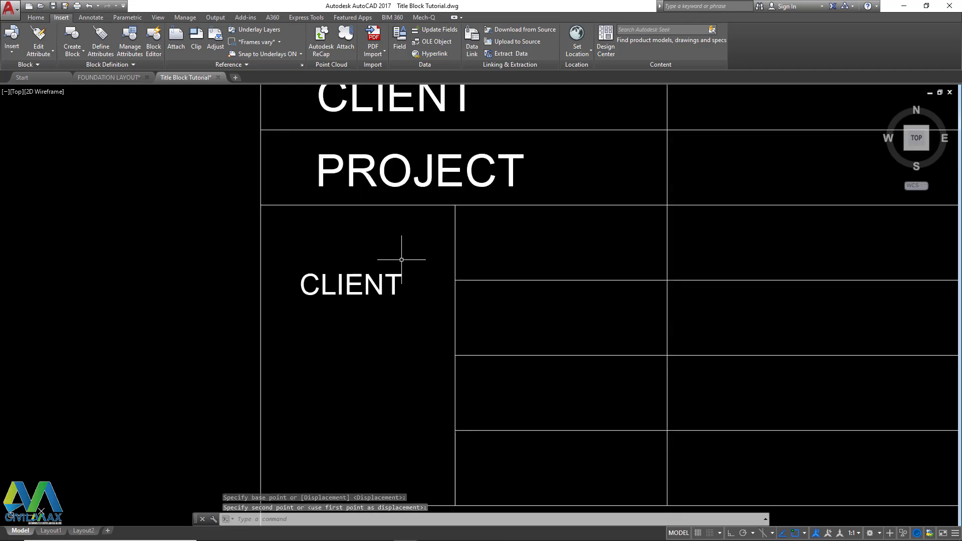
Step: Copy the smaller CLIENT label into the adjacent column's cell in the second row below PROJECT
click(402, 257)
click(360, 301)
right_click(361, 300)
click(399, 139)
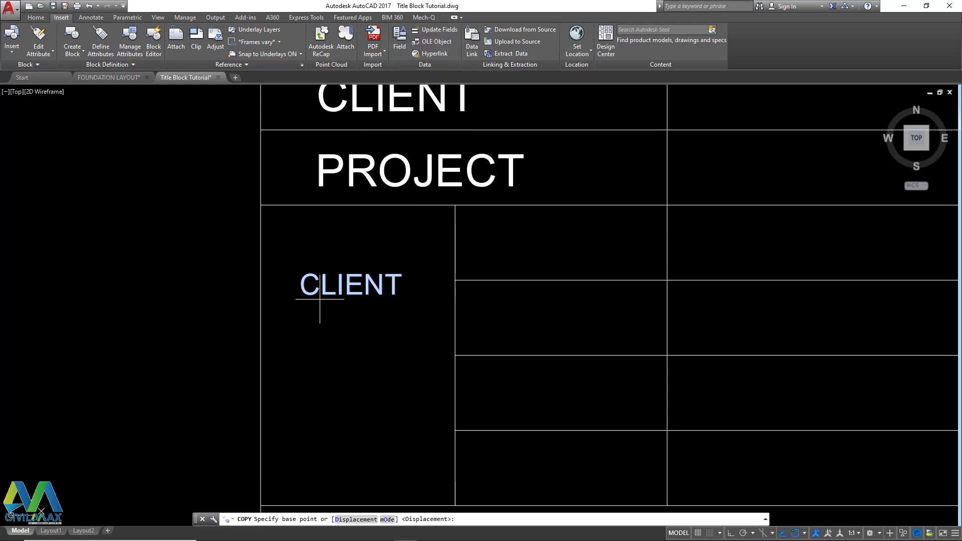
click(312, 295)
scroll(523, 247, down, 1)
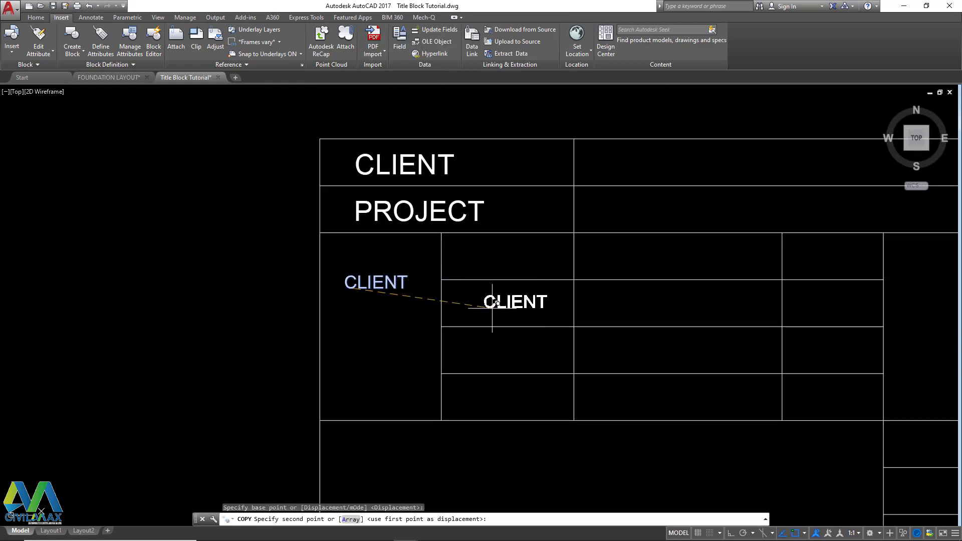
click(475, 303)
right_click(488, 306)
click(504, 313)
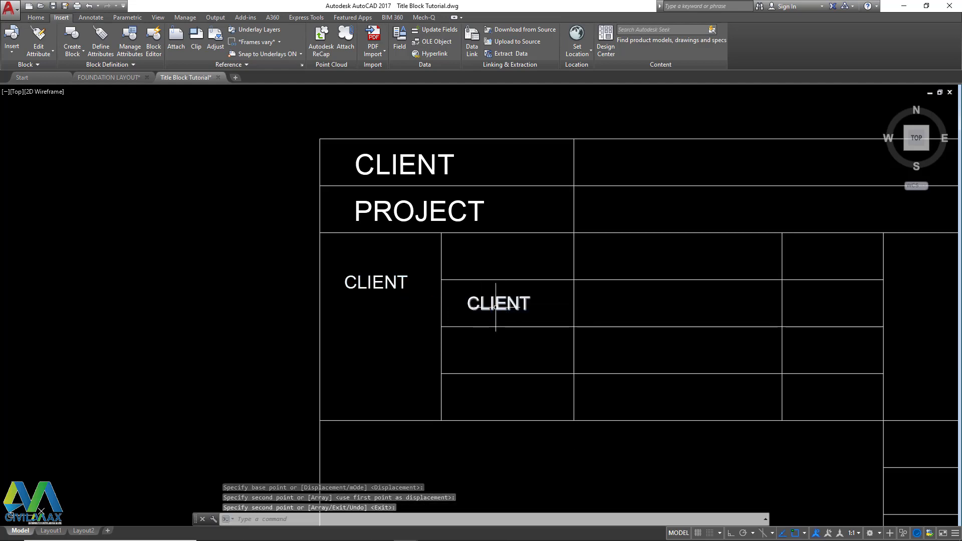
scroll(497, 309, up, 4)
click(596, 294)
click(398, 308)
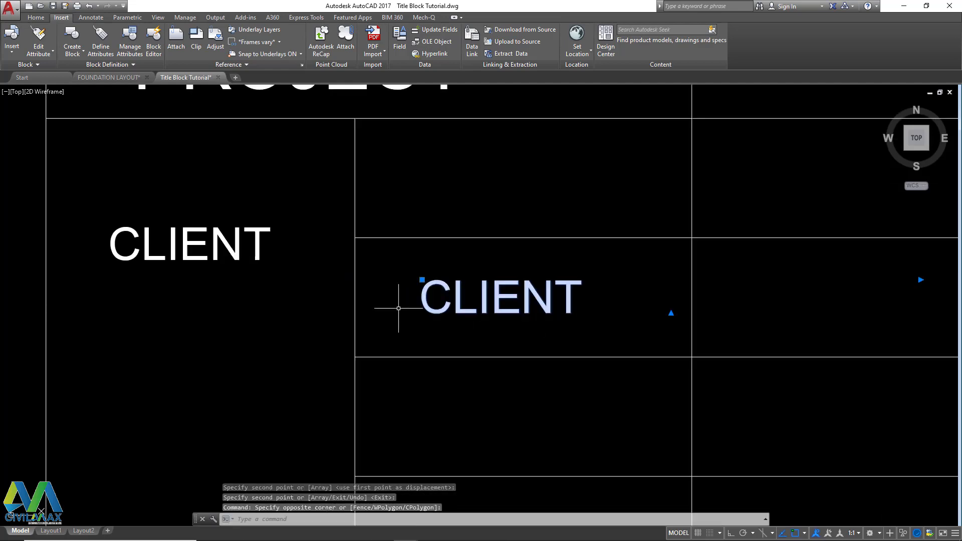
right_click(567, 278)
click(504, 314)
key(Escape)
key(Escape)
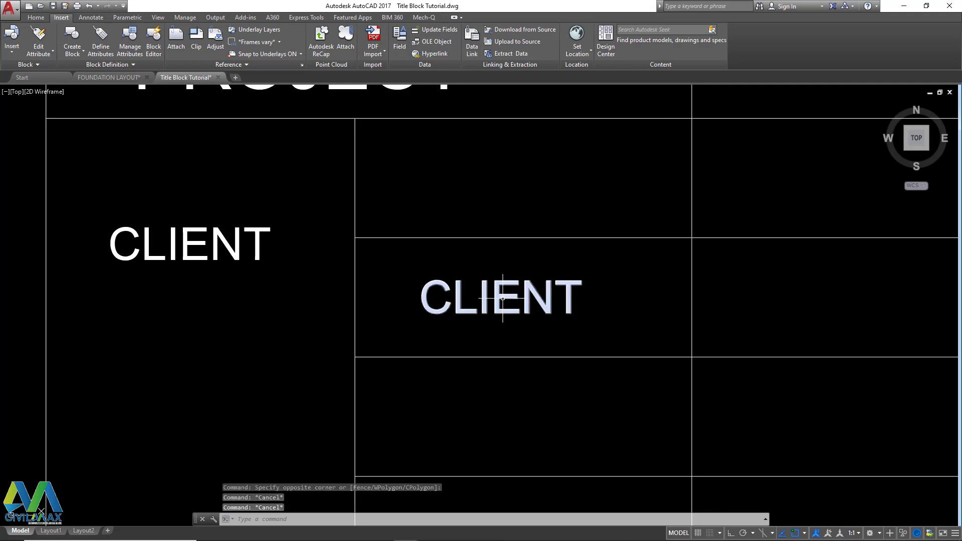
Step: Set the text height of the copied CLIENT label in the adjacent column to 2.0
double_click(502, 297)
drag(586, 304, 420, 311)
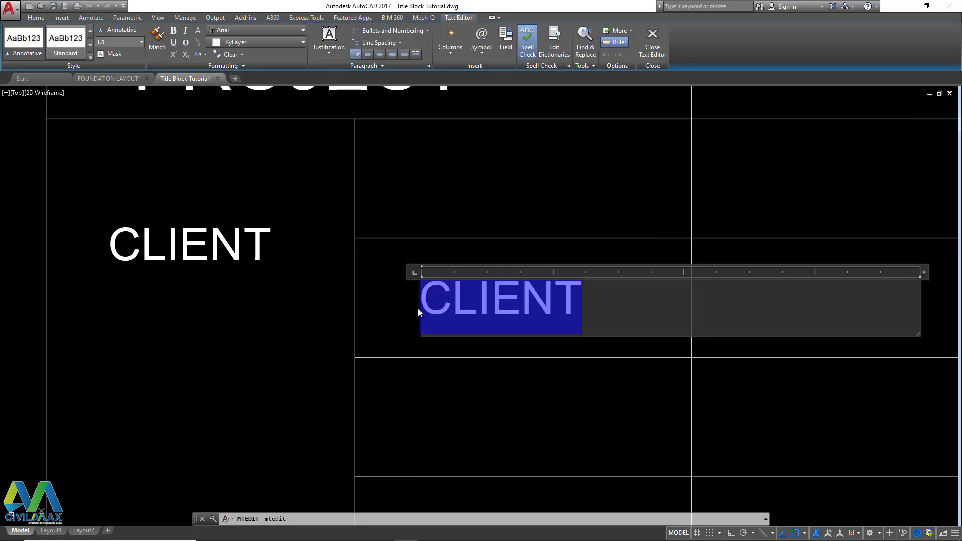
click(142, 43)
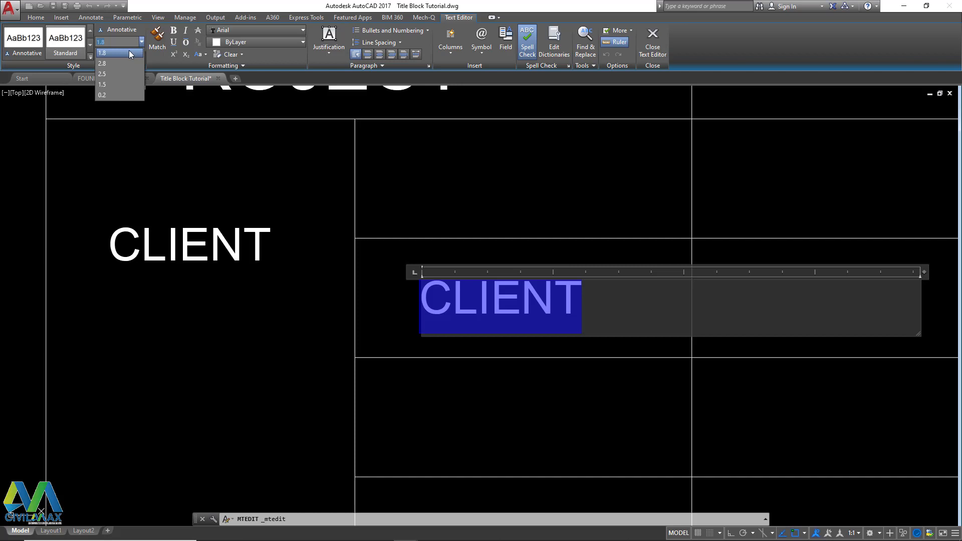
click(123, 41)
drag(102, 41, 86, 46)
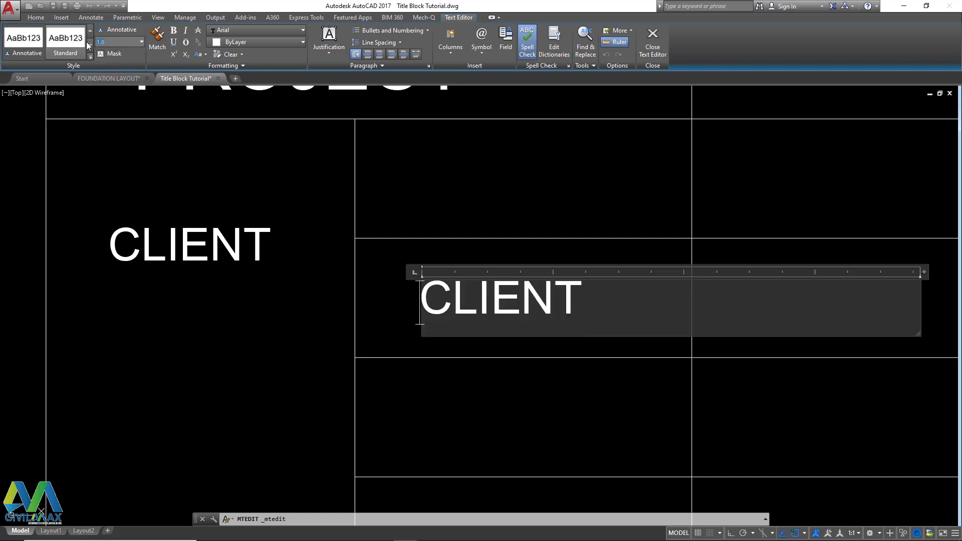
text(2.0)
key(Return)
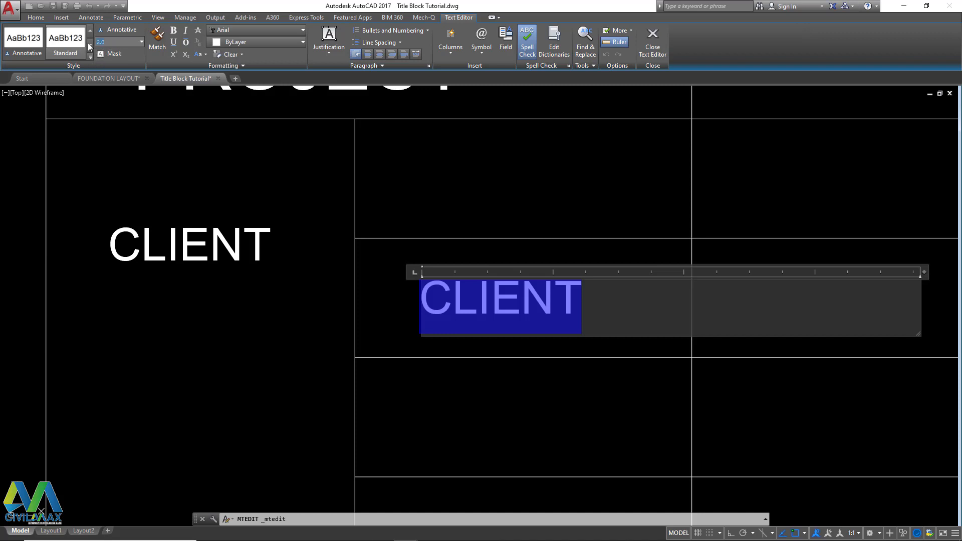
click(538, 159)
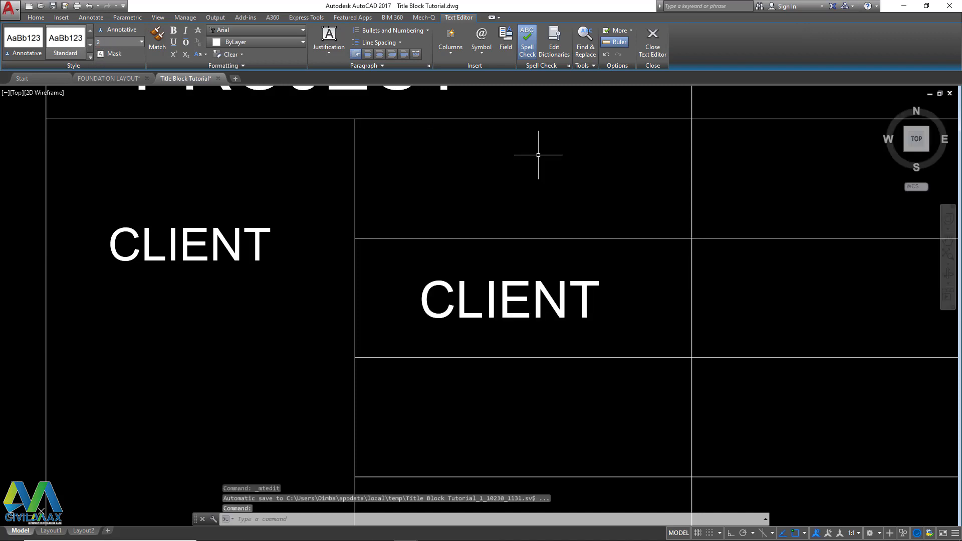
Step: Change the text of the copied label in the adjacent column to DRAWN
click(604, 296)
click(485, 307)
click(492, 300)
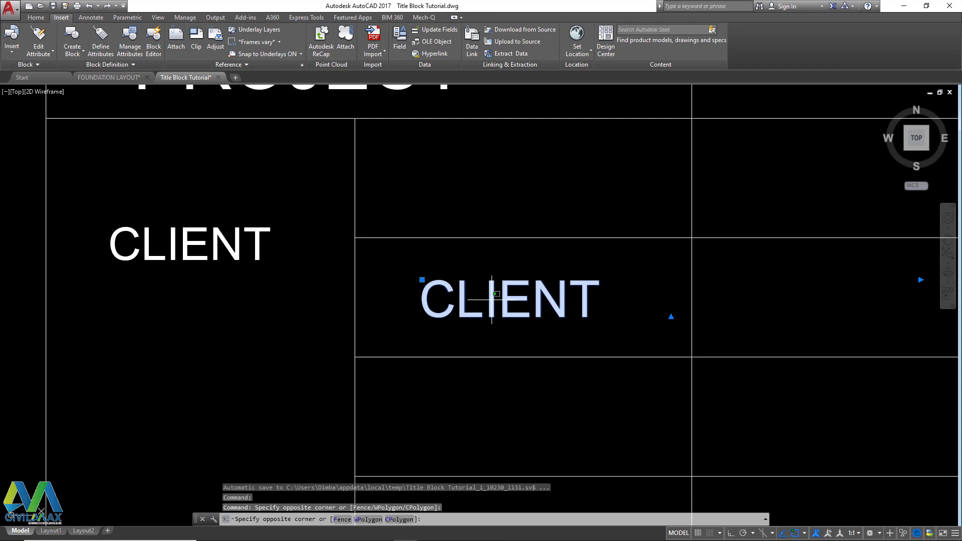
click(491, 300)
click(492, 299)
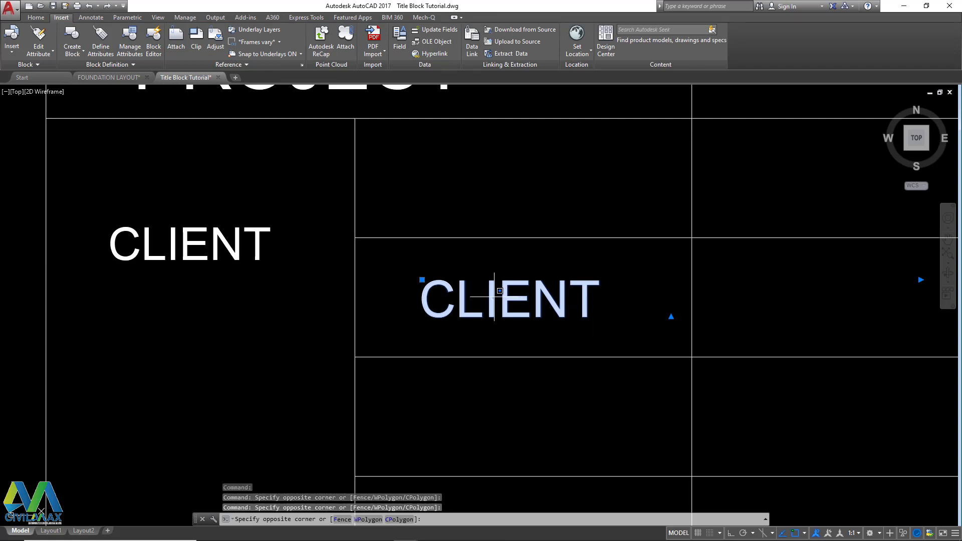
double_click(494, 296)
double_click(496, 300)
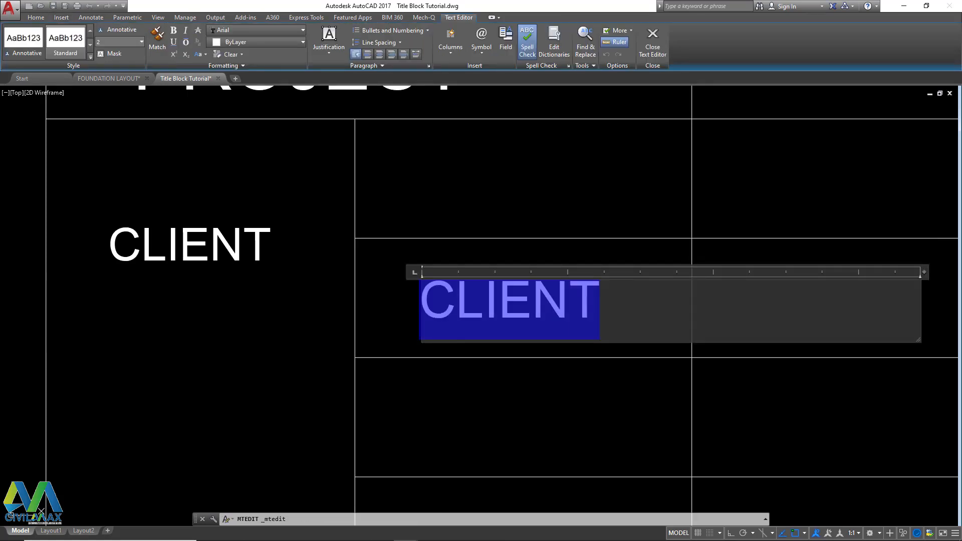
text(DRA)
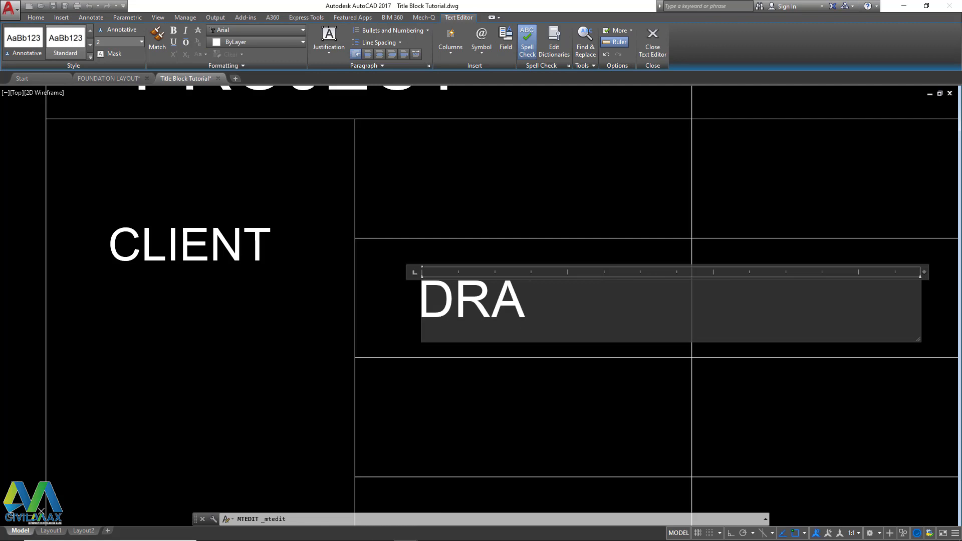
text(WN)
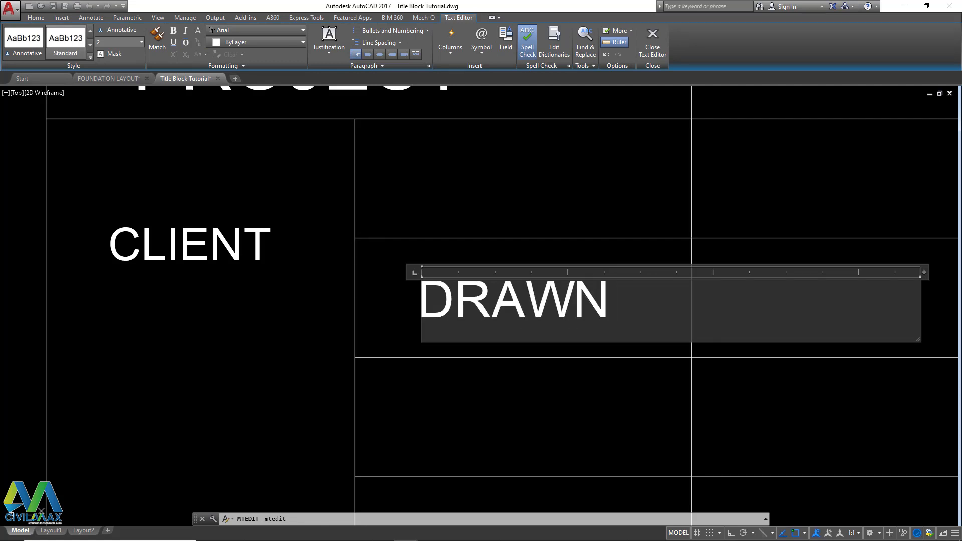
click(523, 202)
Step: Copy the DRAWN label one row down, using the lower-left corners of its cell and the cell below as reference points
click(618, 285)
click(489, 311)
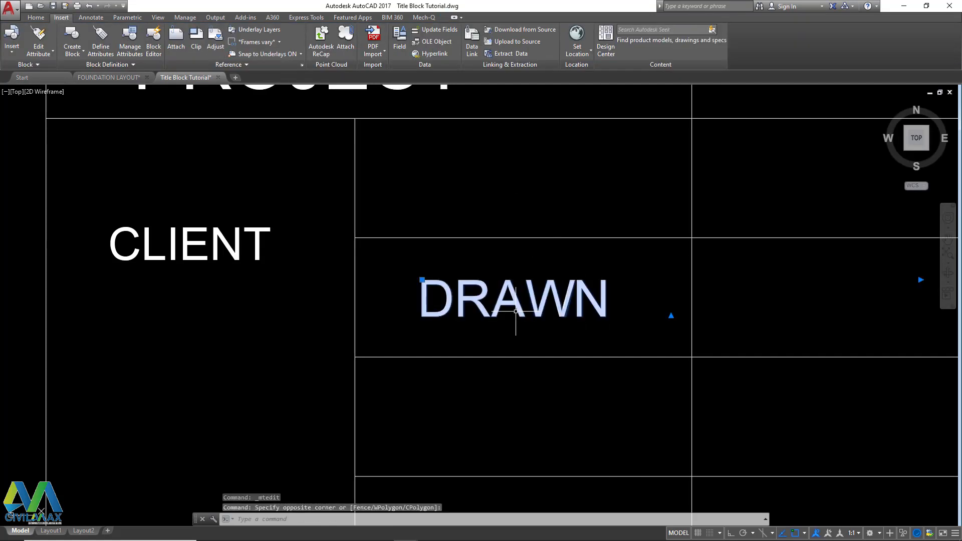
right_click(516, 311)
click(553, 150)
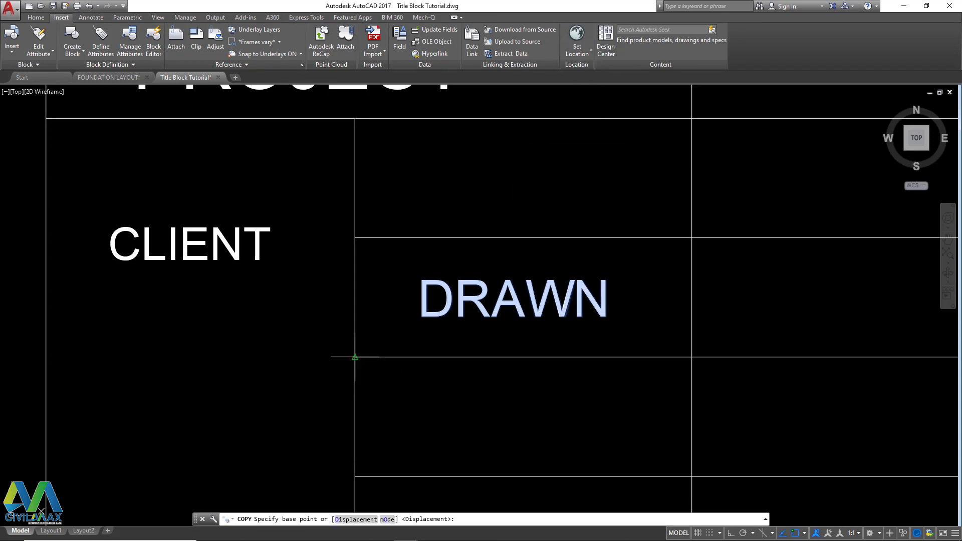
click(354, 357)
scroll(424, 333, down, 4)
click(397, 342)
right_click(434, 322)
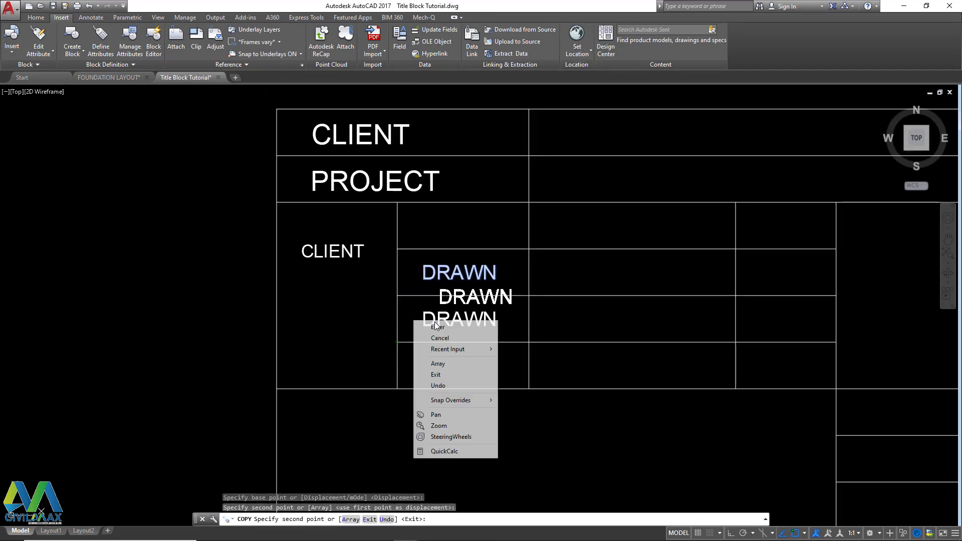
click(435, 326)
Step: Change the text of the copied label below DRAWN to CHECK'D
double_click(436, 321)
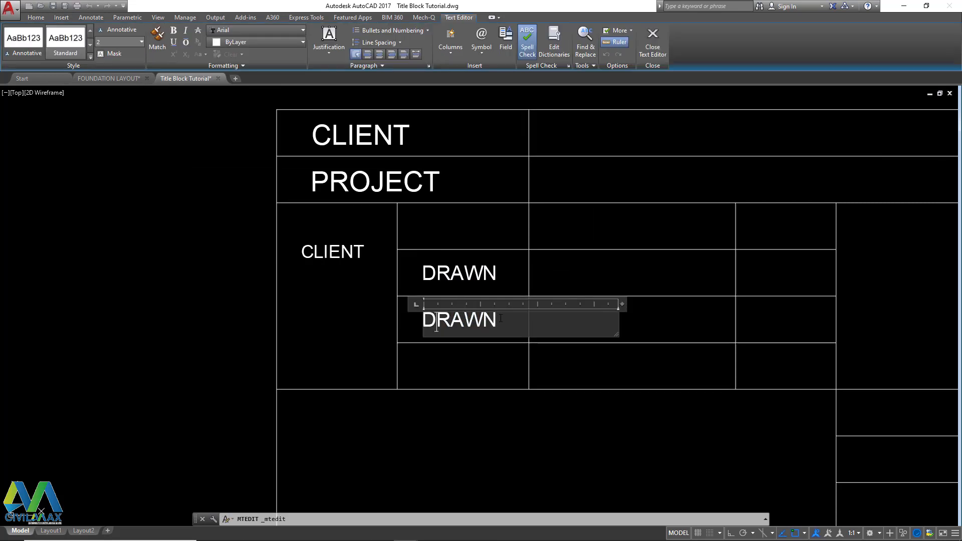
double_click(436, 323)
text(C)
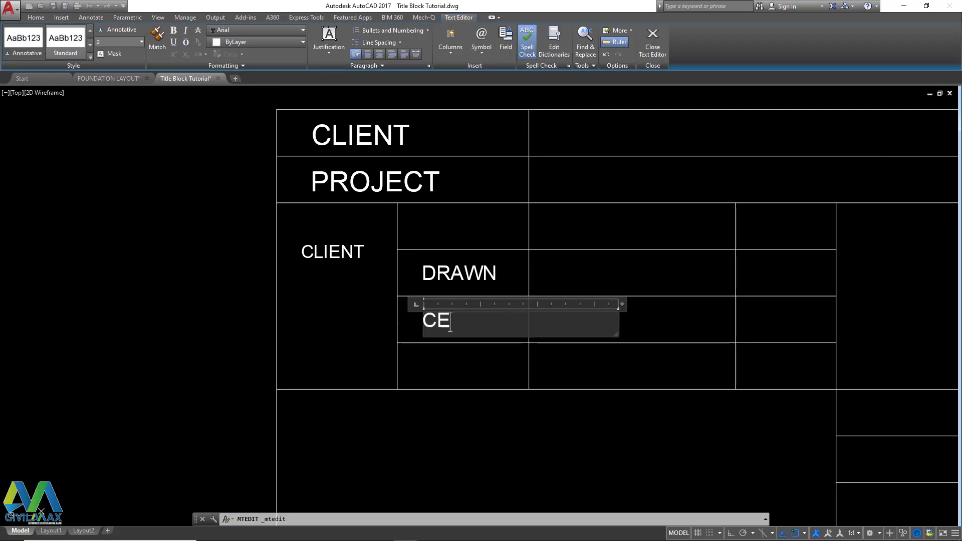
text(HECK'D)
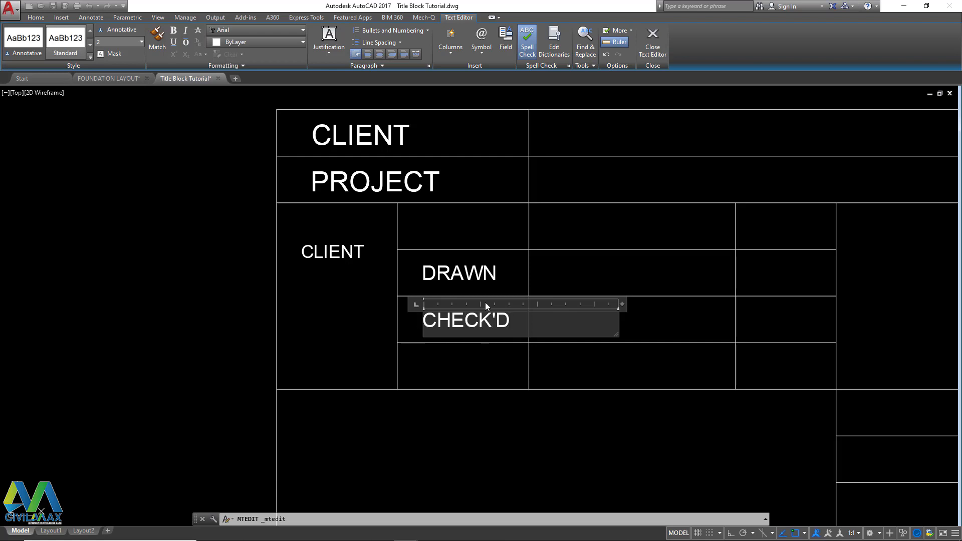
click(566, 271)
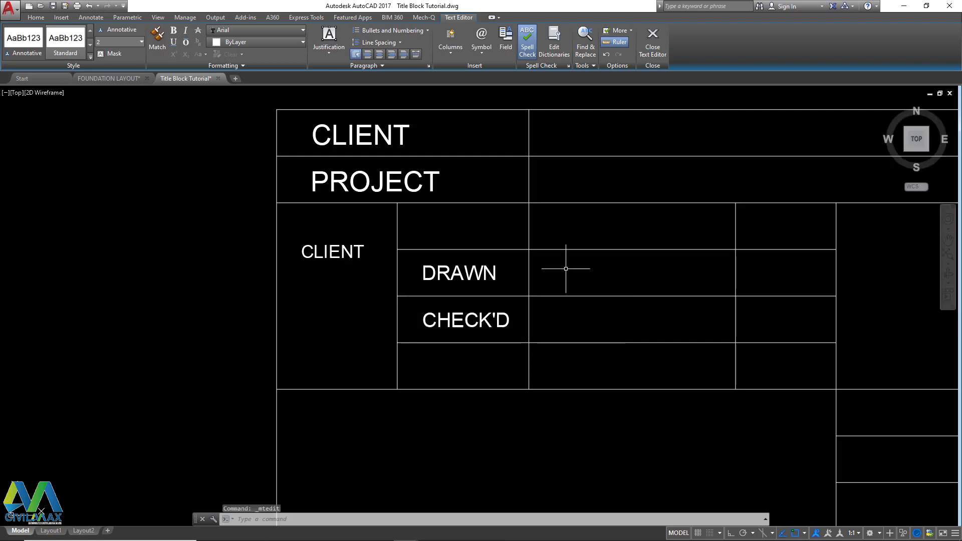
Step: Copy the CHECK'D label one row down, using the lower-left corners of its cell and the cell below as reference points
scroll(444, 348, up, 2)
click(539, 250)
click(488, 272)
right_click(489, 272)
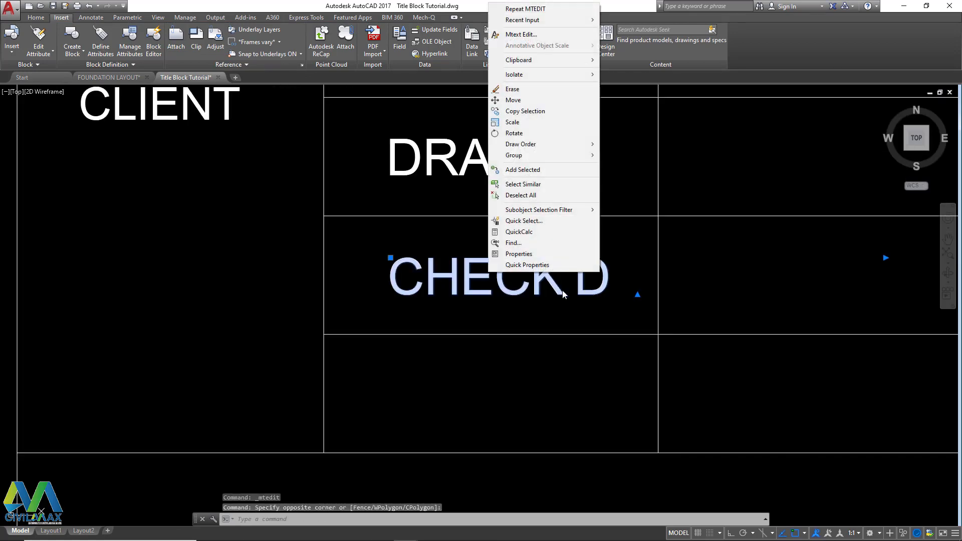
click(526, 111)
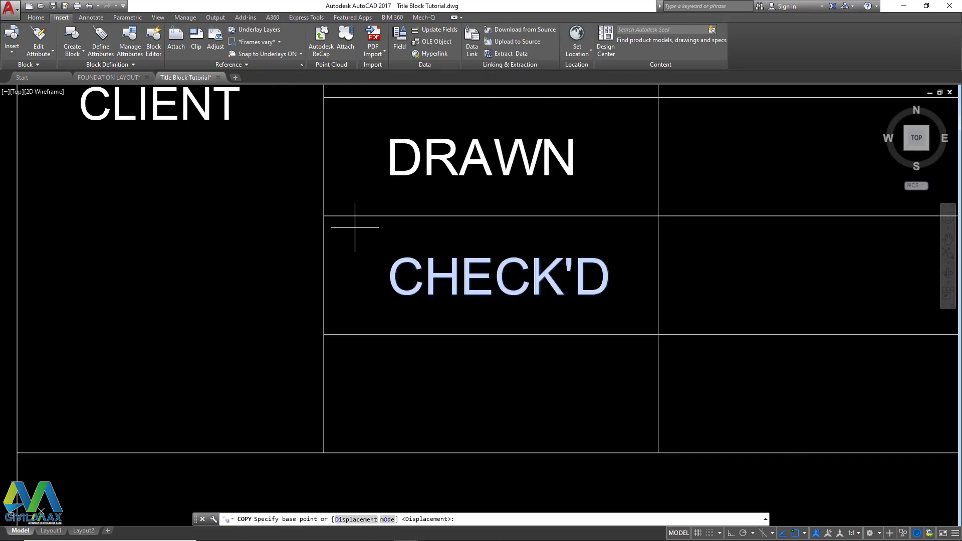
click(324, 334)
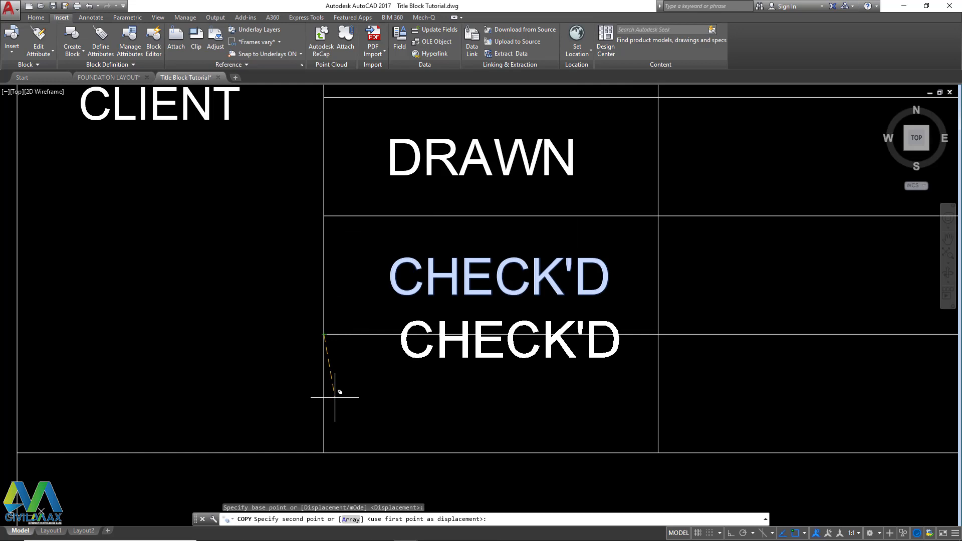
click(324, 452)
right_click(367, 380)
click(390, 387)
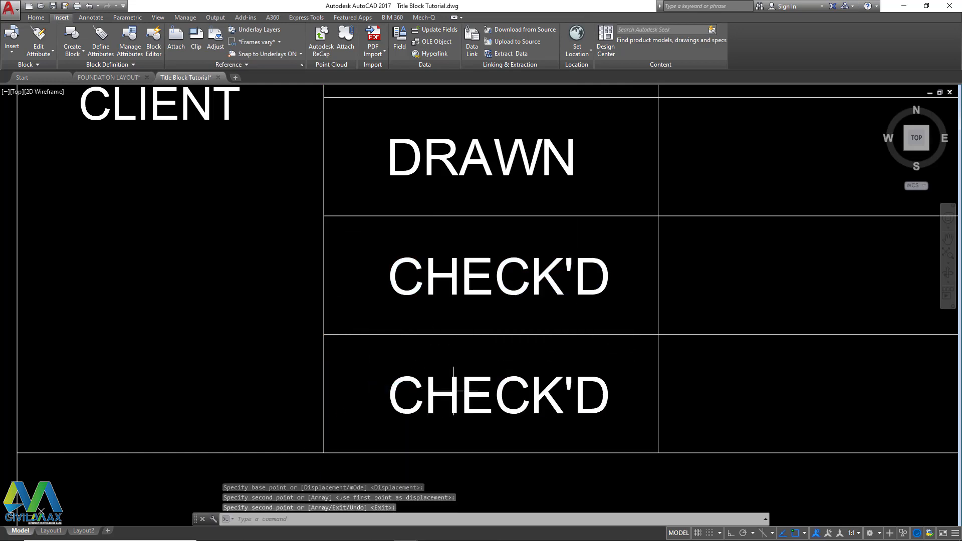
Step: Change the text of the copied label below CHECK'D to APPR'D
click(444, 394)
double_click(445, 394)
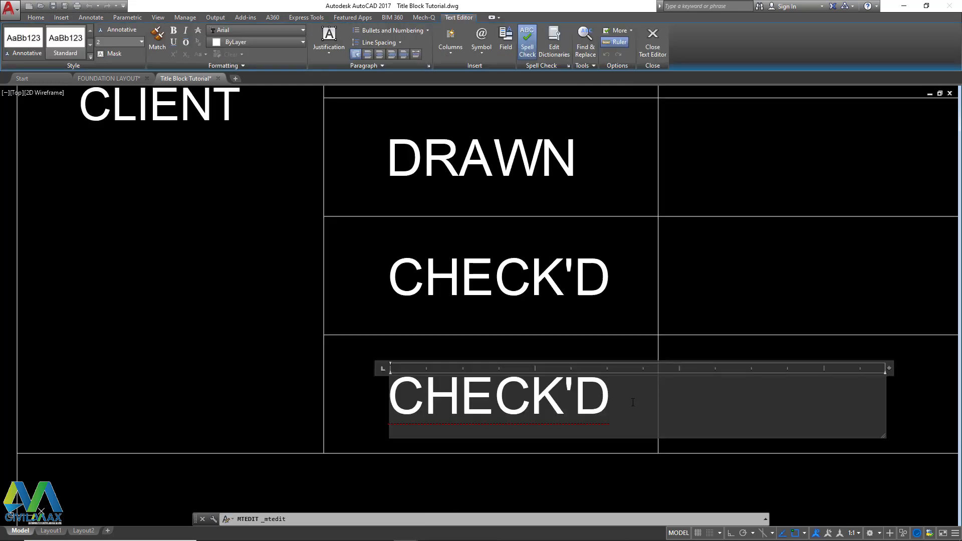
text(APPRO)
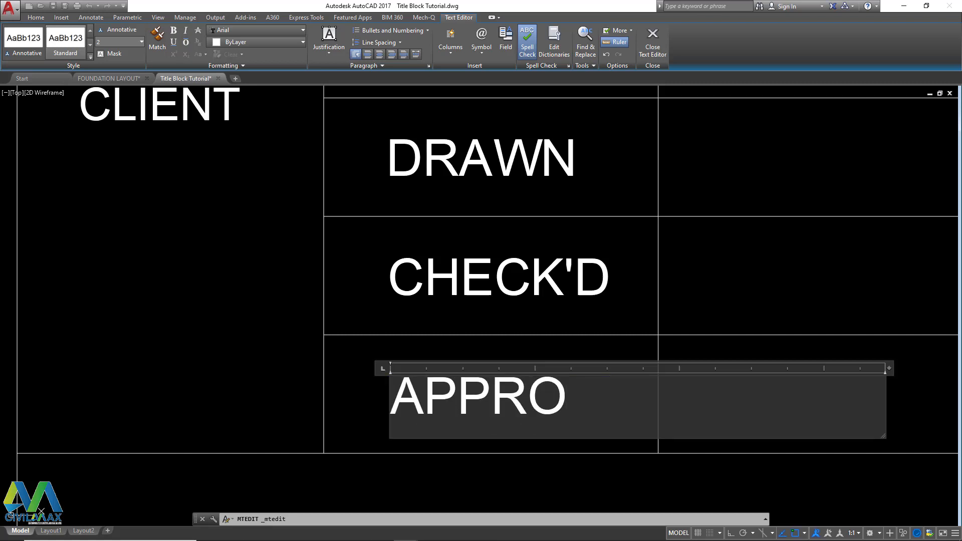
text(V)
key(BackSpace)
key(BackSpace)
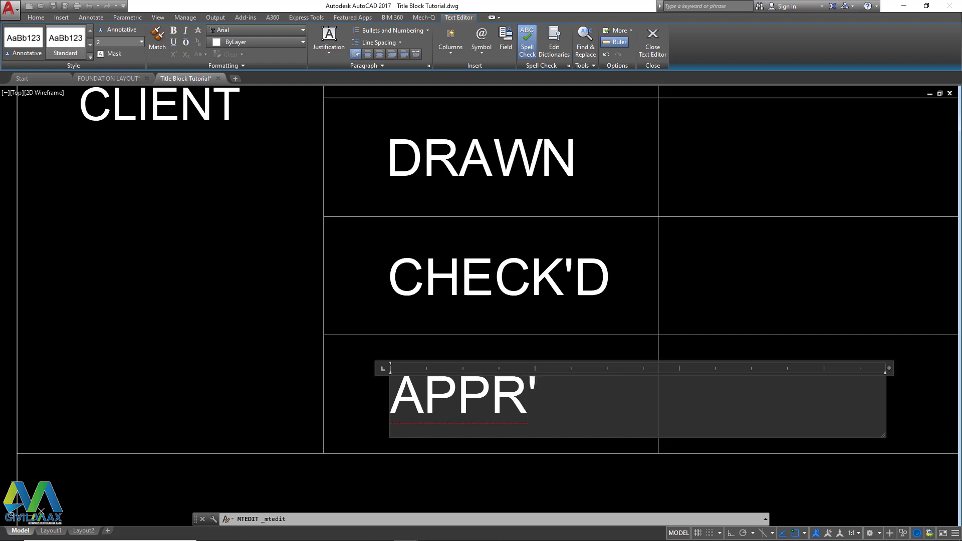
text('D)
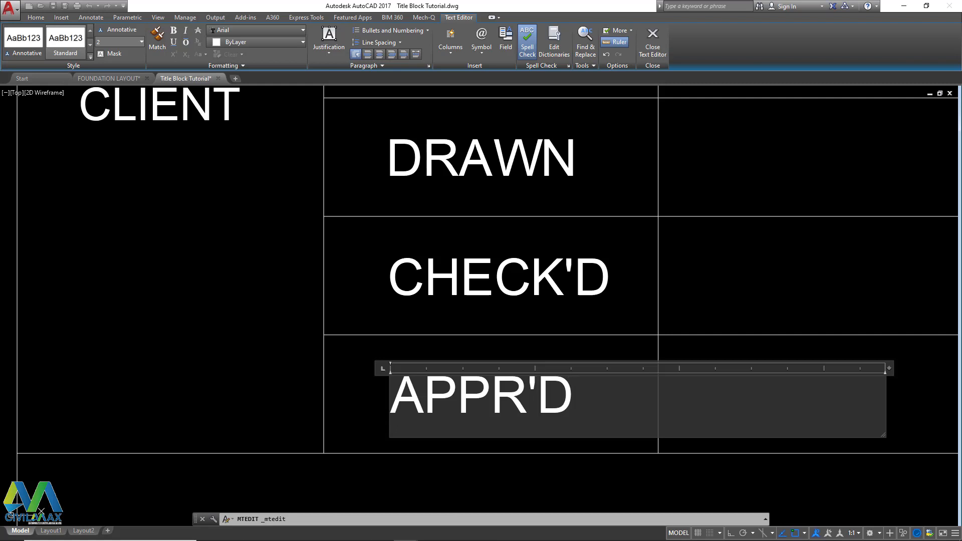
click(351, 291)
Step: Copy the DRAWN label into the header cell of the next column, one row above the DRAWN row
scroll(350, 286, down, 5)
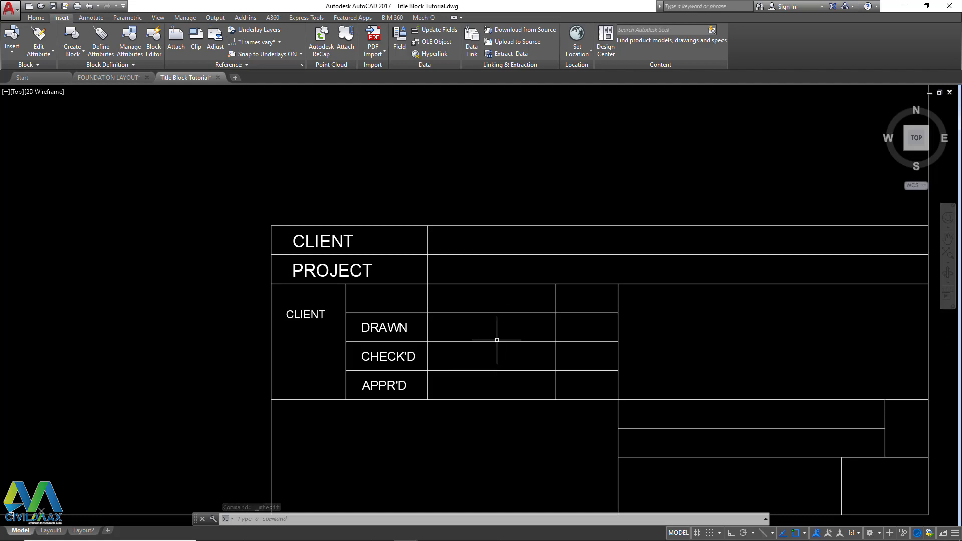
scroll(380, 318, up, 2)
scroll(379, 317, up, 2)
click(386, 341)
right_click(356, 330)
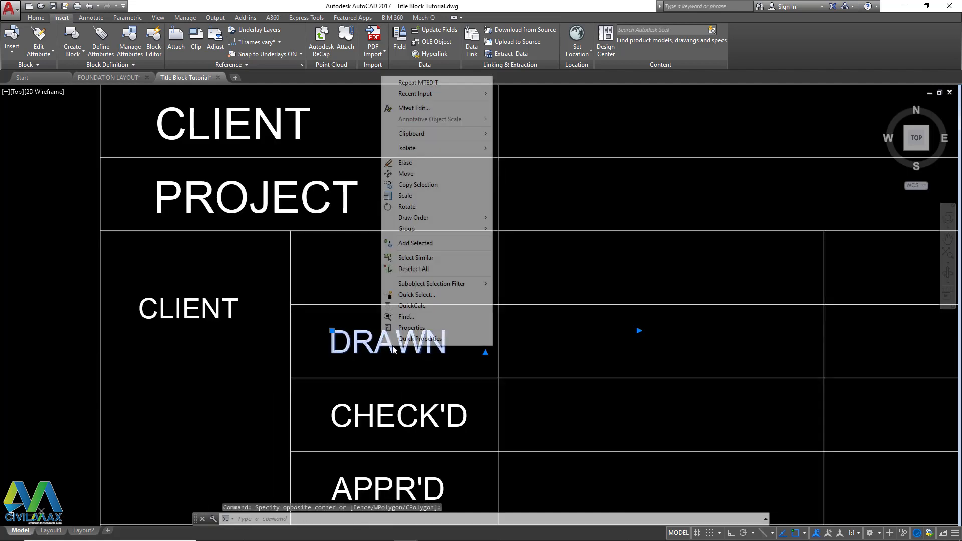
click(421, 184)
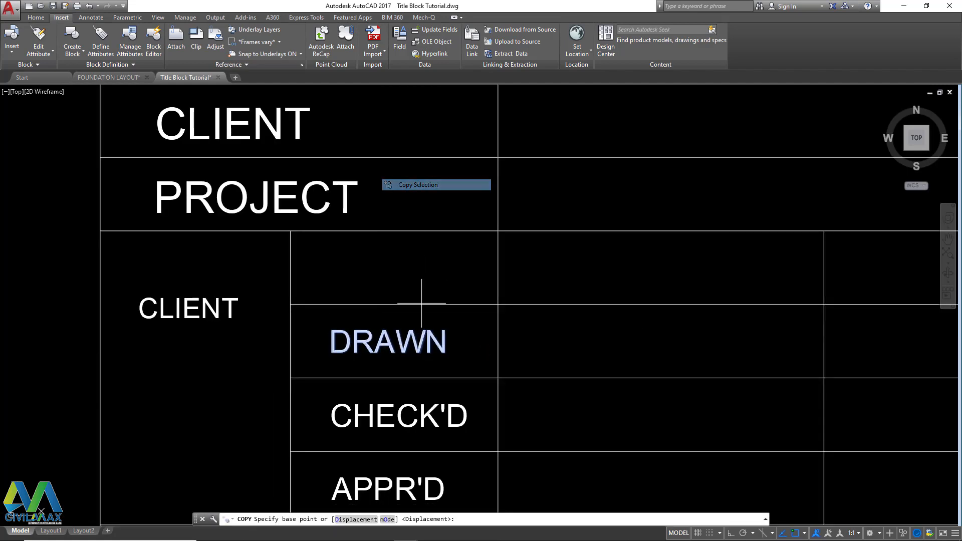
click(294, 378)
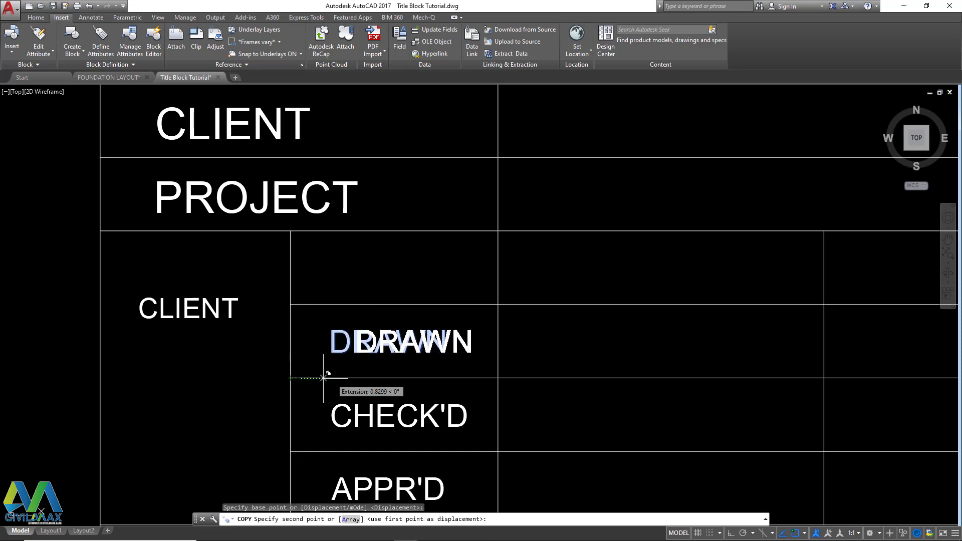
click(552, 304)
right_click(562, 306)
click(576, 315)
Step: Change the text of the copied DRAWN label in the header row to NAMES
scroll(731, 275, up, 2)
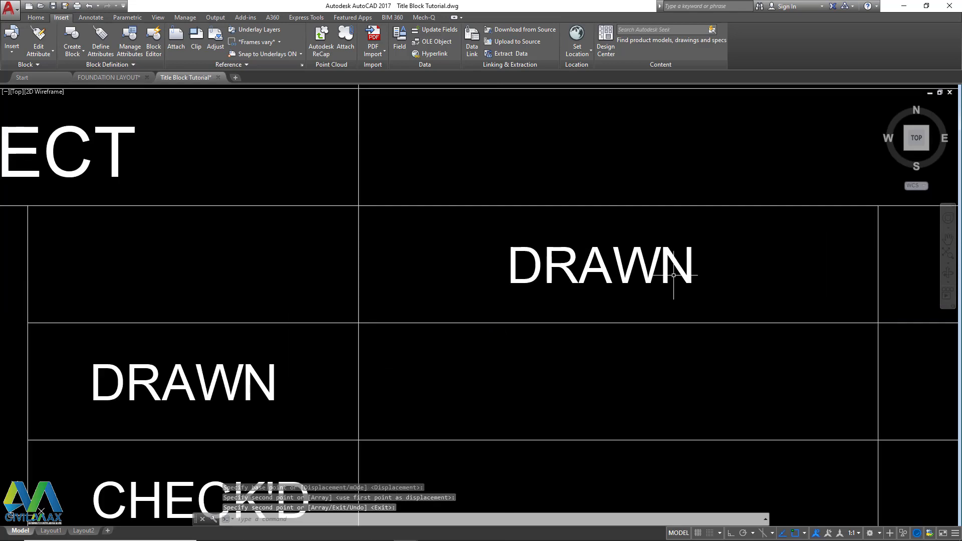
scroll(498, 307, down, 4)
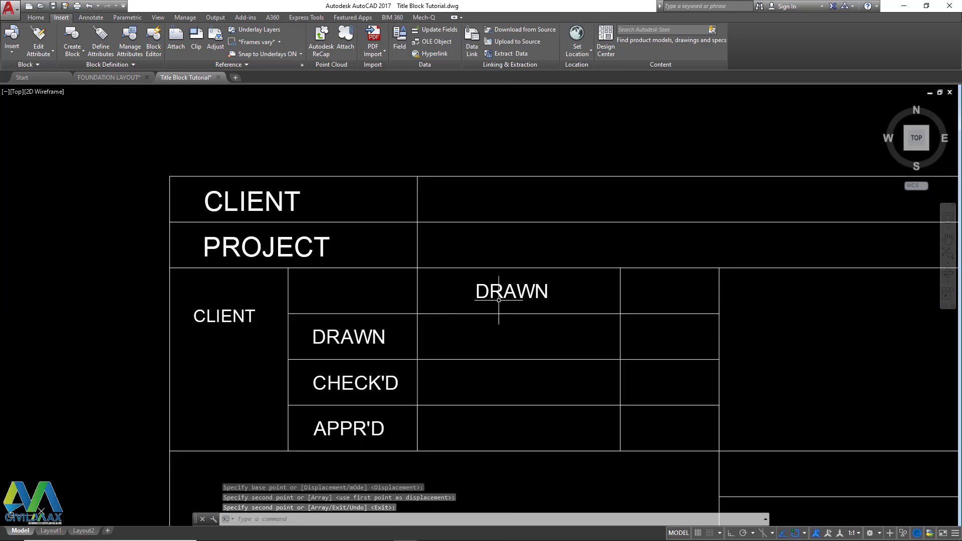
double_click(527, 298)
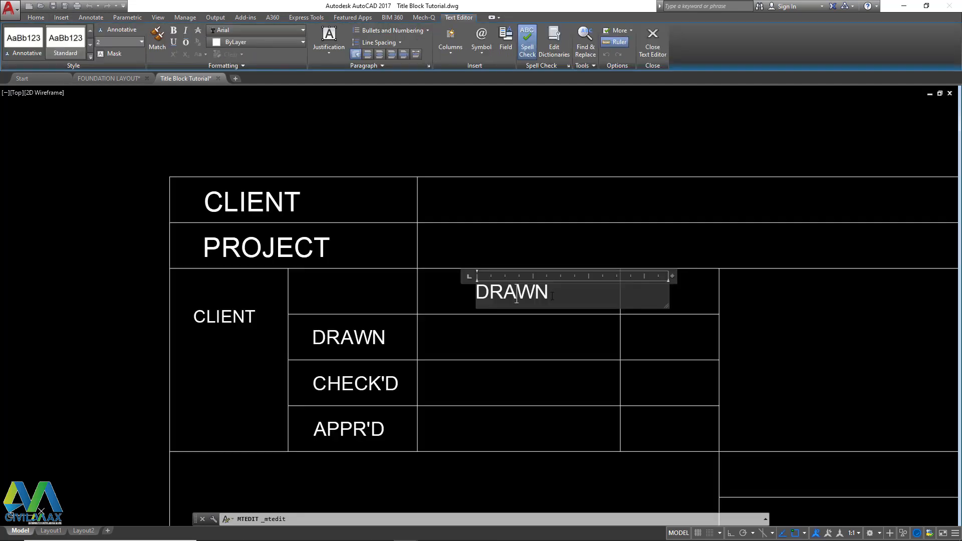
text(NAMES)
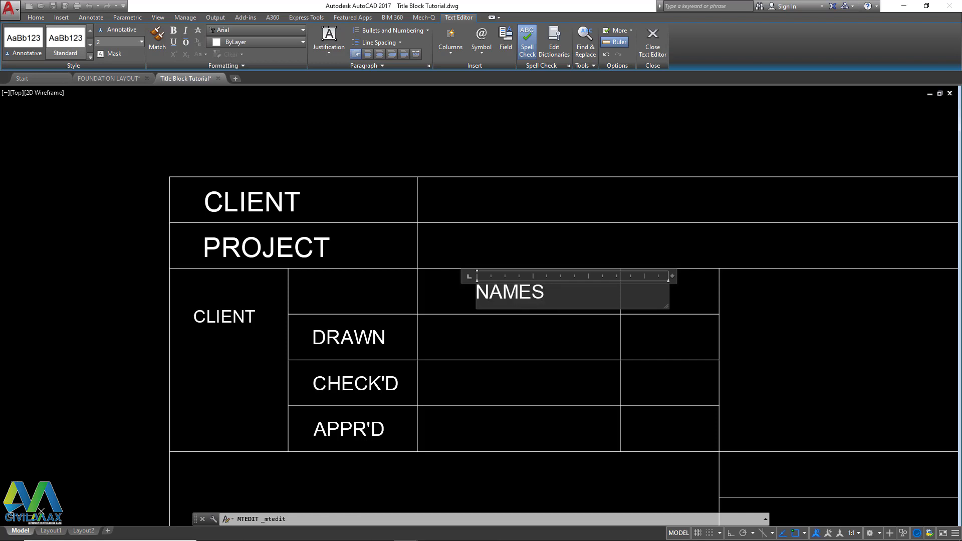
click(506, 344)
Step: Copy the NAMES label horizontally into the adjacent header cell with Ortho mode on
click(564, 286)
click(478, 268)
right_click(513, 295)
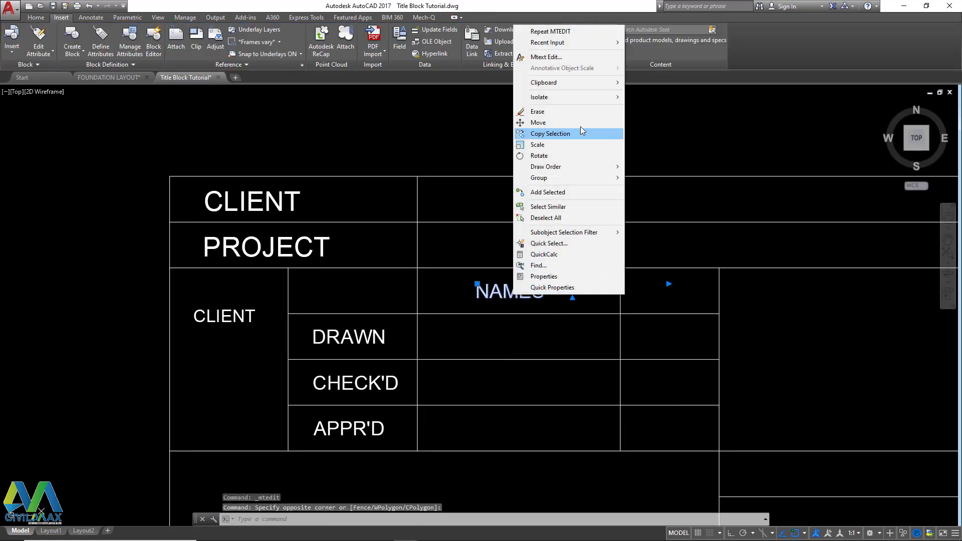
click(581, 133)
click(506, 293)
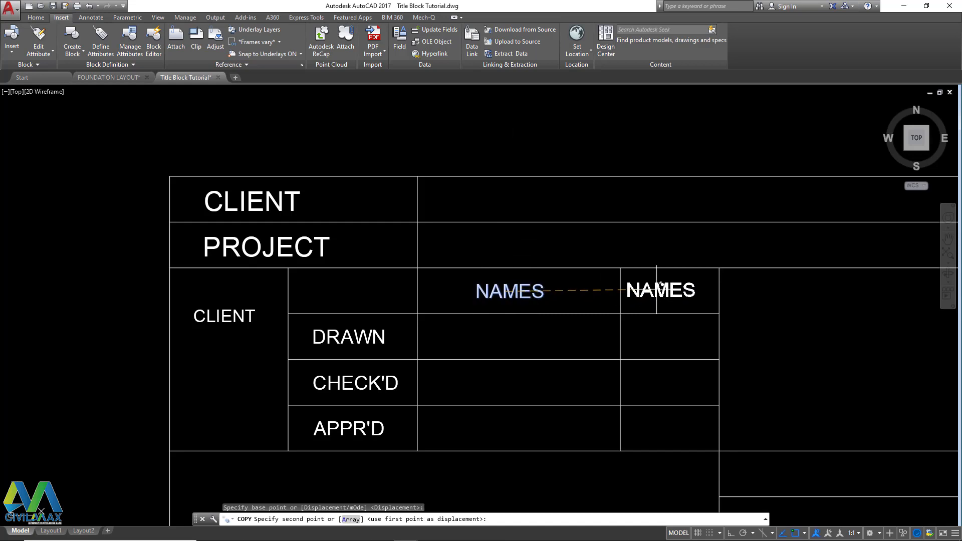
click(730, 533)
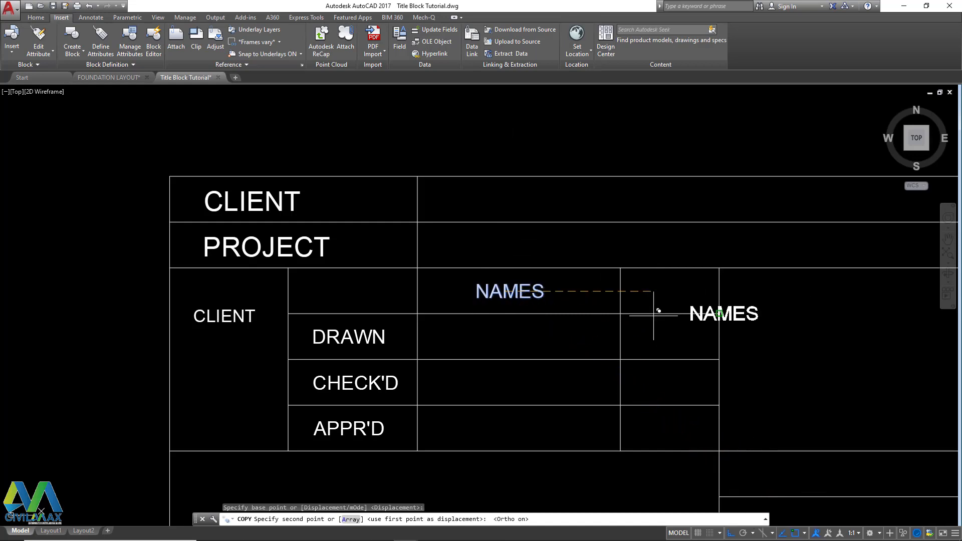
click(669, 291)
right_click(669, 293)
click(686, 301)
Step: Change the text of the copied NAMES label in the last header cell to DATES
click(666, 291)
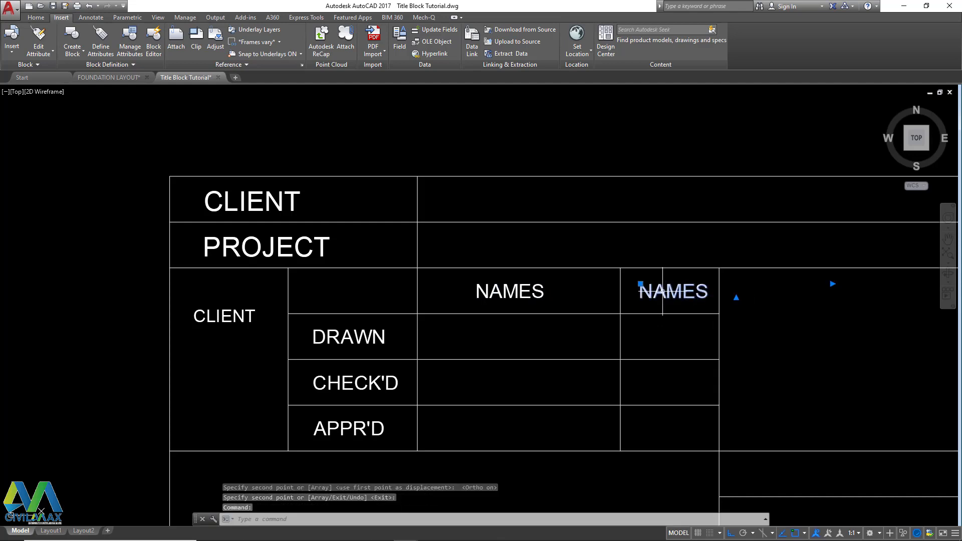
double_click(663, 292)
double_click(666, 295)
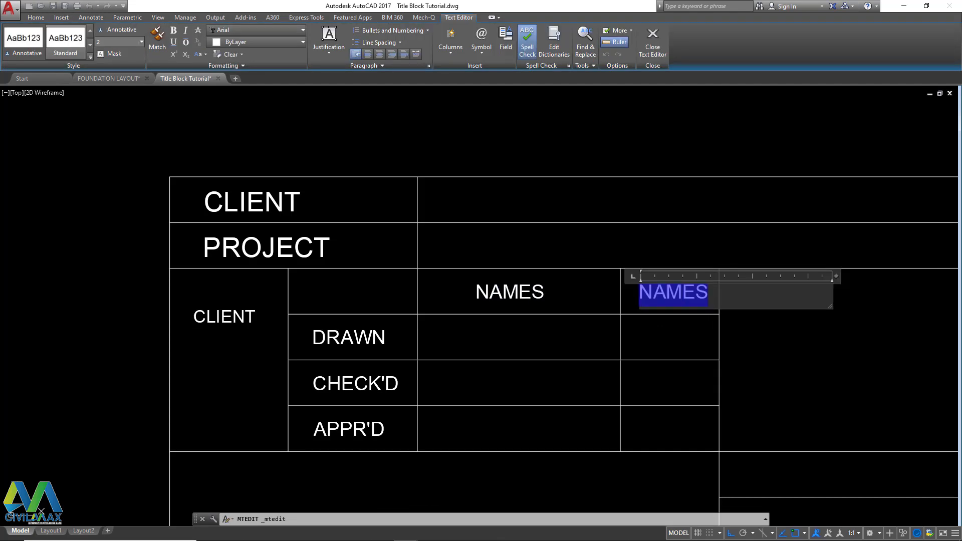
text(DATES)
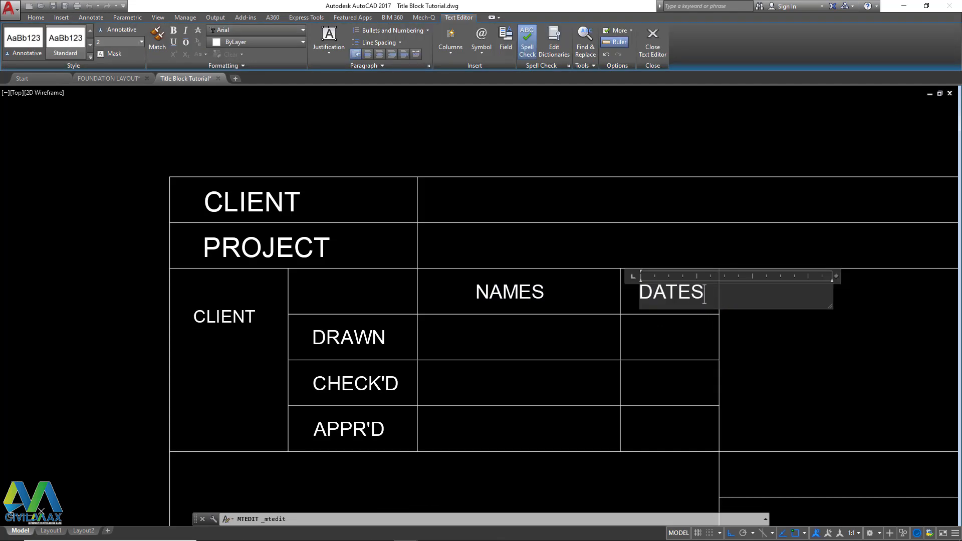
click(645, 333)
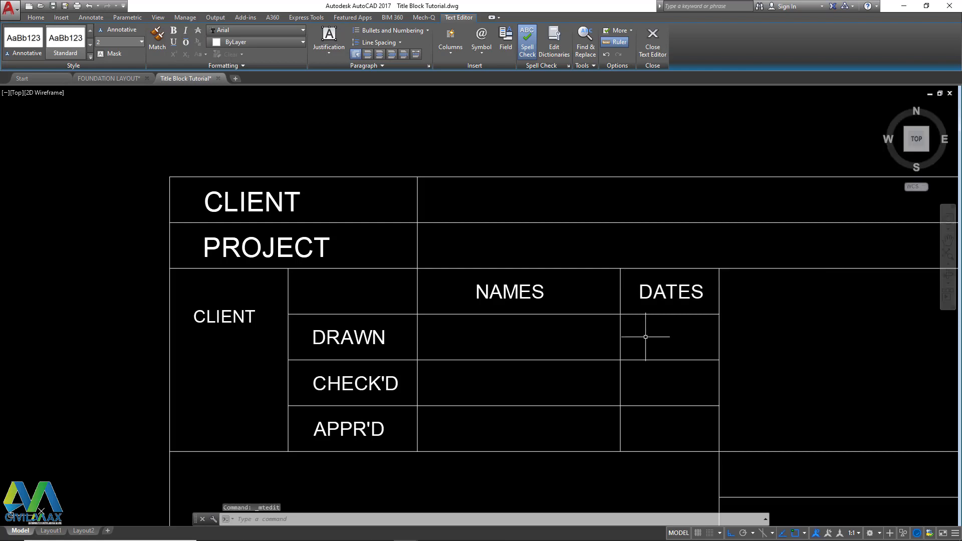
Step: Move the vertical divider between the NAMES and DATES columns about 6.4 units to the left
click(621, 286)
right_click(597, 290)
click(633, 359)
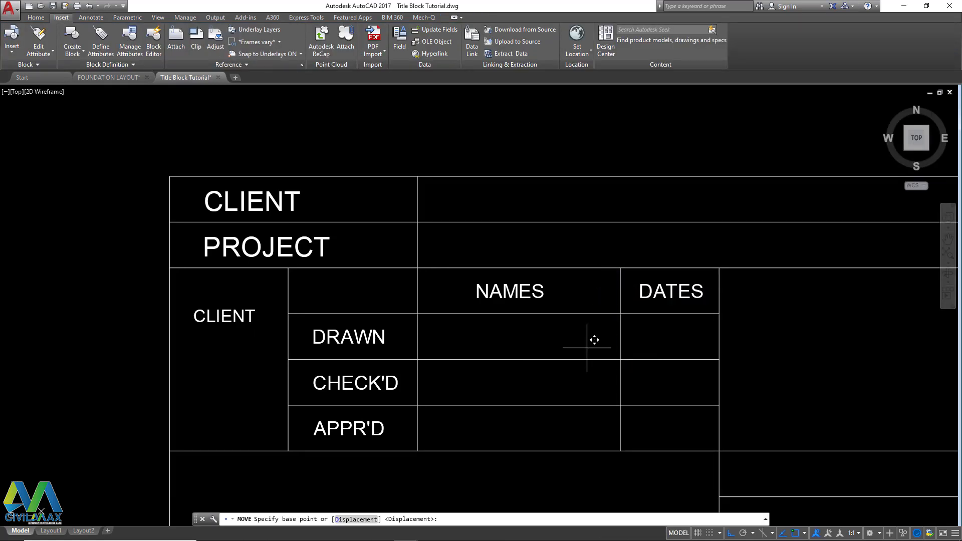
click(587, 347)
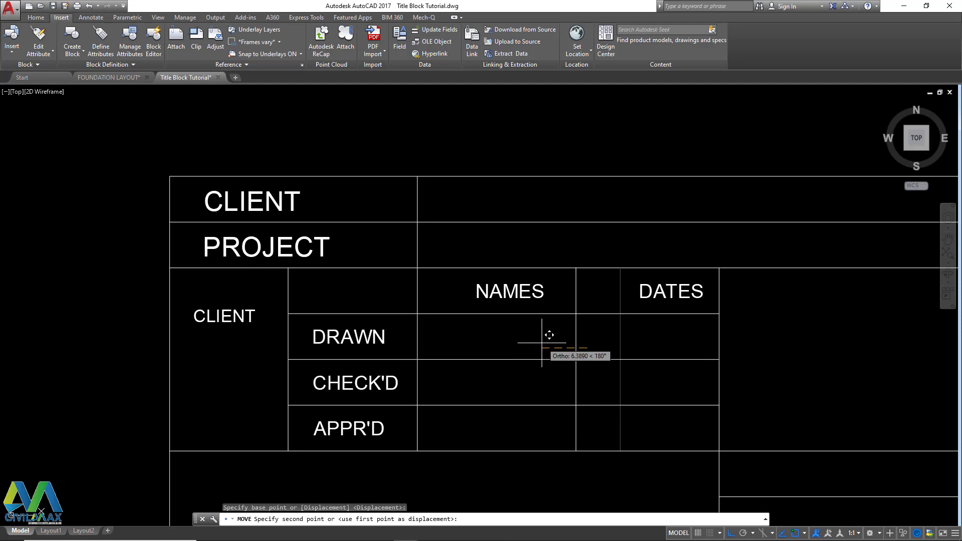
click(541, 342)
Step: Move the NAMES label about 1.8 units to the left to centre it in its narrowed cell
click(570, 321)
click(475, 261)
right_click(497, 300)
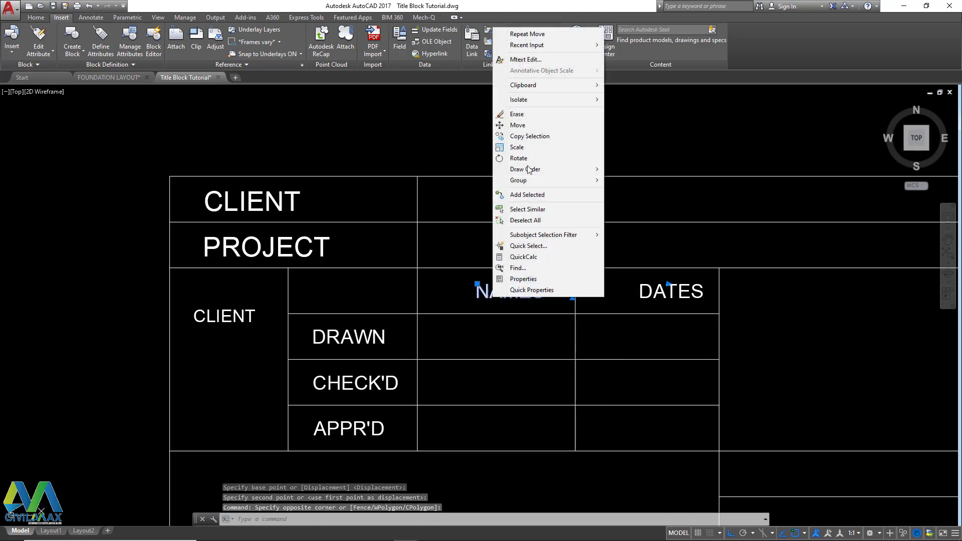
click(518, 125)
click(528, 333)
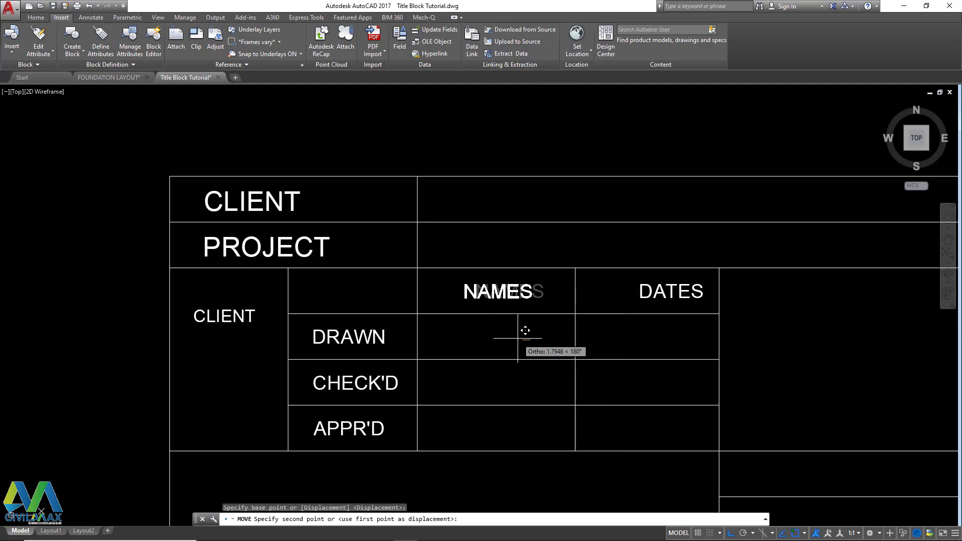
click(518, 338)
Step: Move the DATES label horizontally to the left to centre it in its widened header cell
click(654, 290)
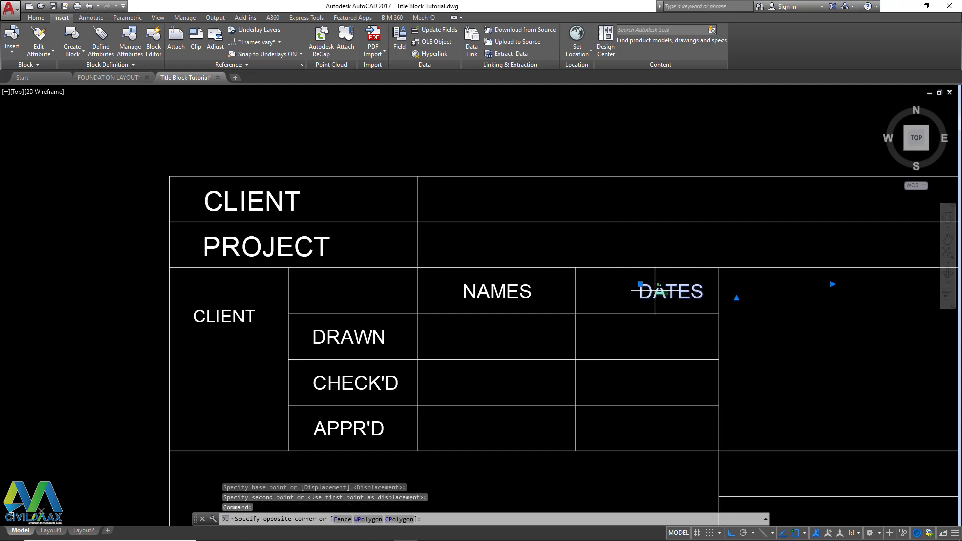
click(653, 294)
right_click(653, 294)
click(689, 118)
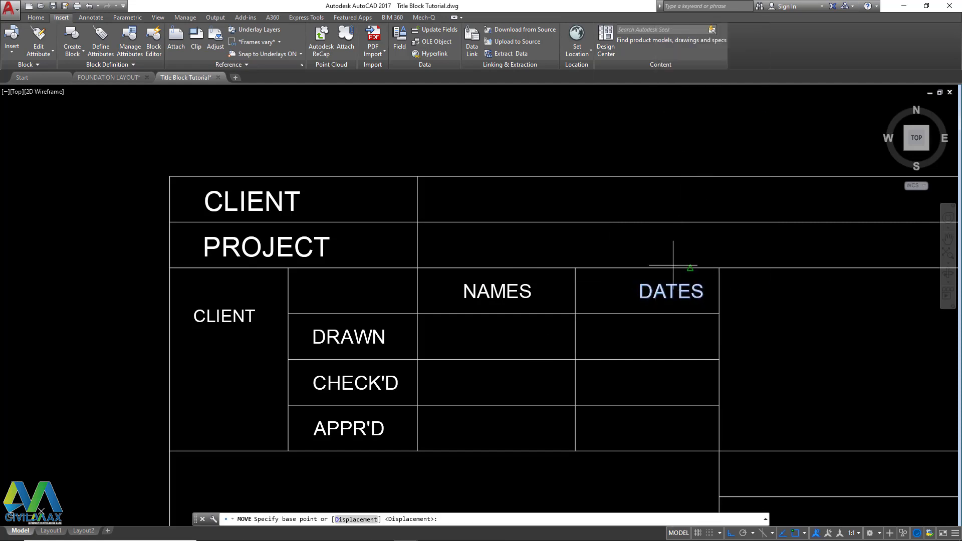
click(678, 297)
click(647, 293)
Step: Copy the large CLIENT label from the first row about 40.5 units straight down into the large empty cell below the APPR'D row
scroll(607, 290, down, 2)
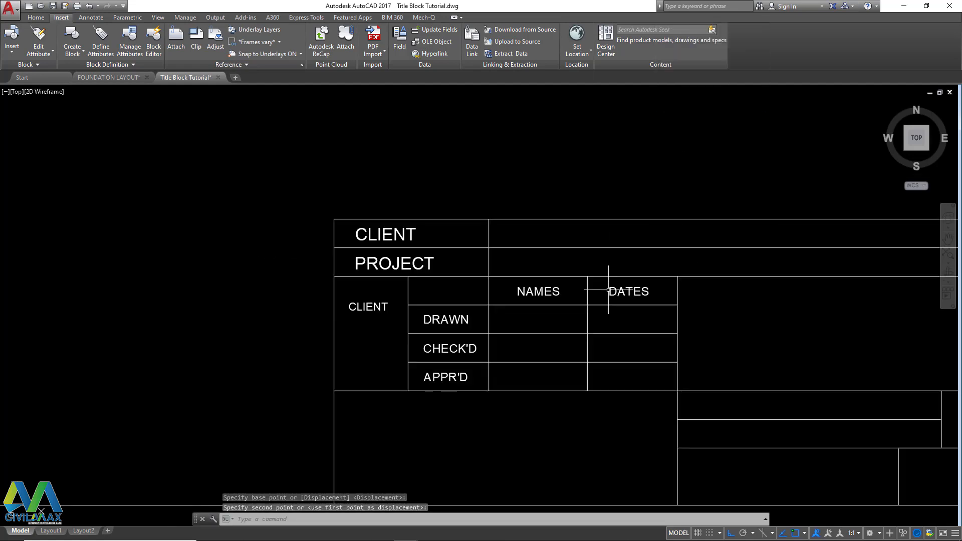
scroll(551, 306, down, 4)
scroll(496, 328, up, 5)
scroll(471, 315, down, 1)
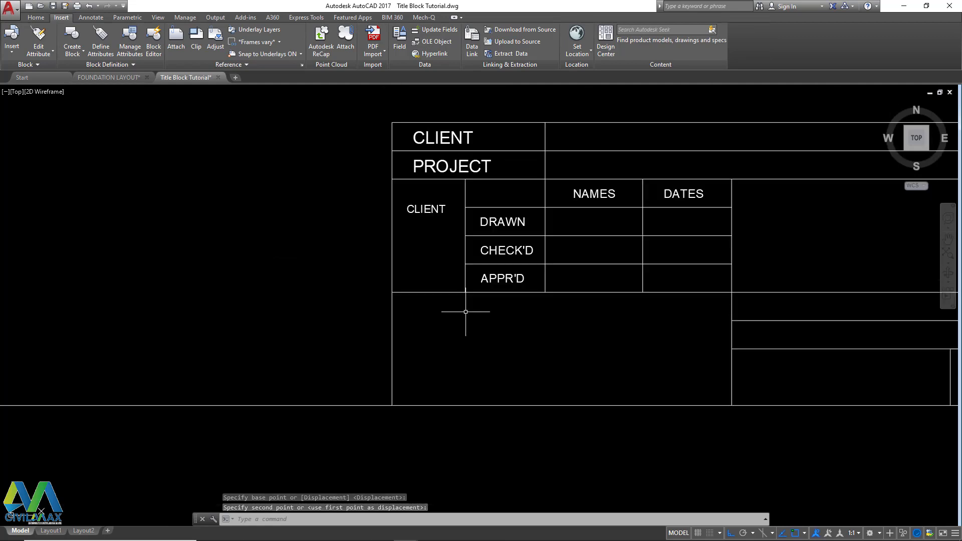
scroll(451, 145, up, 4)
click(445, 135)
right_click(445, 133)
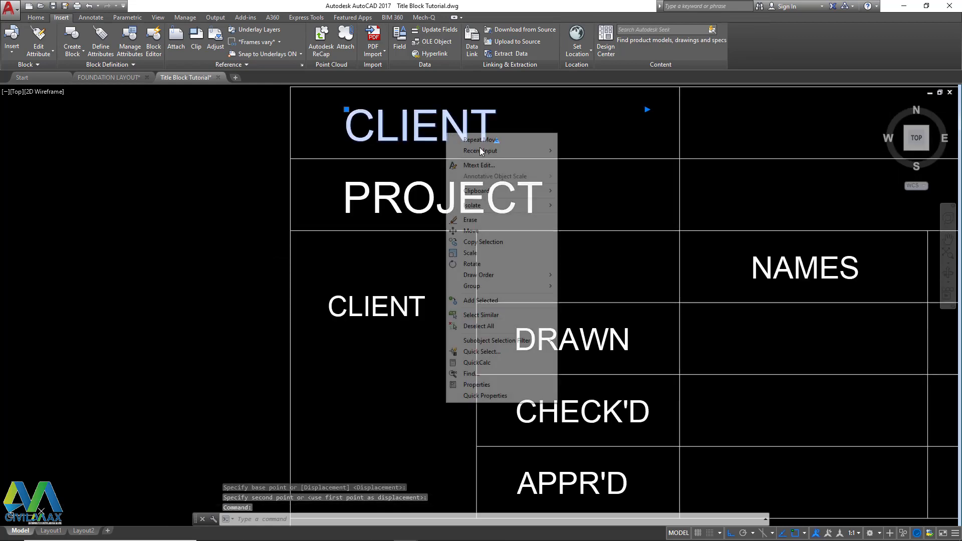
click(495, 242)
click(419, 125)
scroll(440, 296, down, 4)
scroll(424, 284, up, 2)
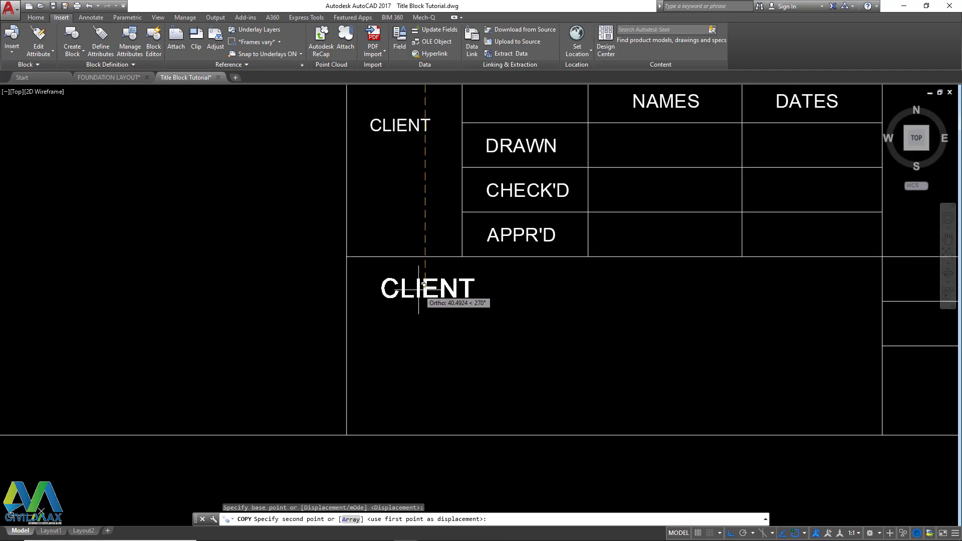
click(419, 290)
right_click(408, 289)
click(426, 299)
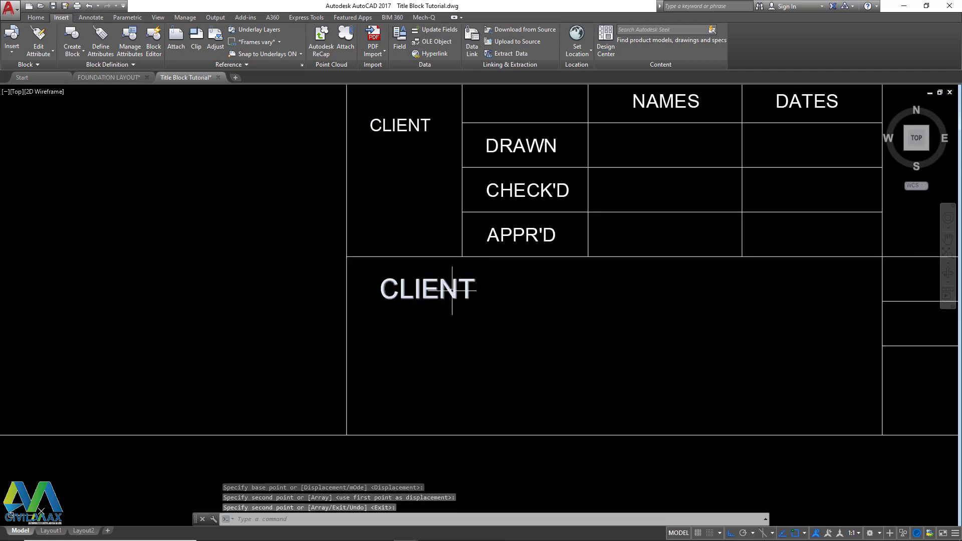
Step: Replace the text of the copied CLIENT label in the large cell below the APPR'D row with "TITLE:"
double_click(452, 291)
drag(471, 289, 382, 290)
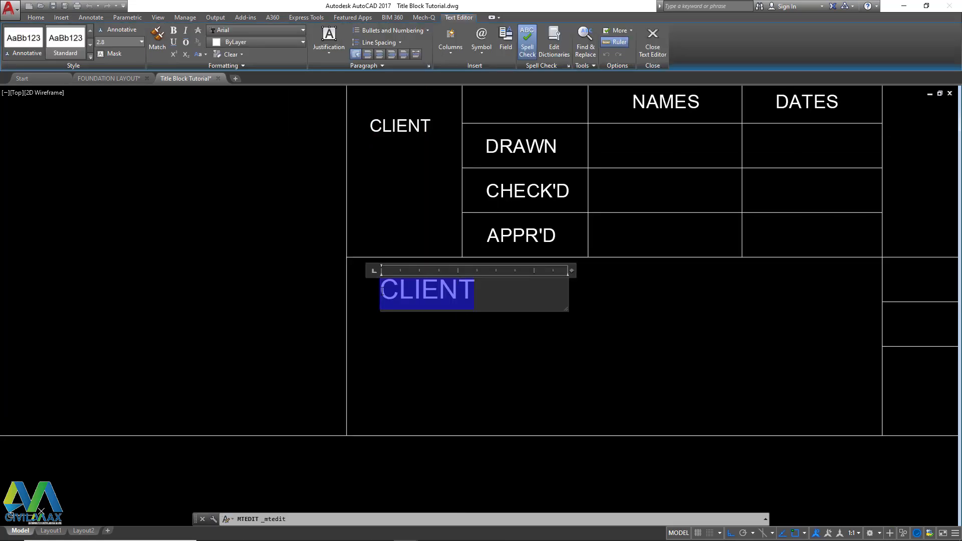
text(TITLE:)
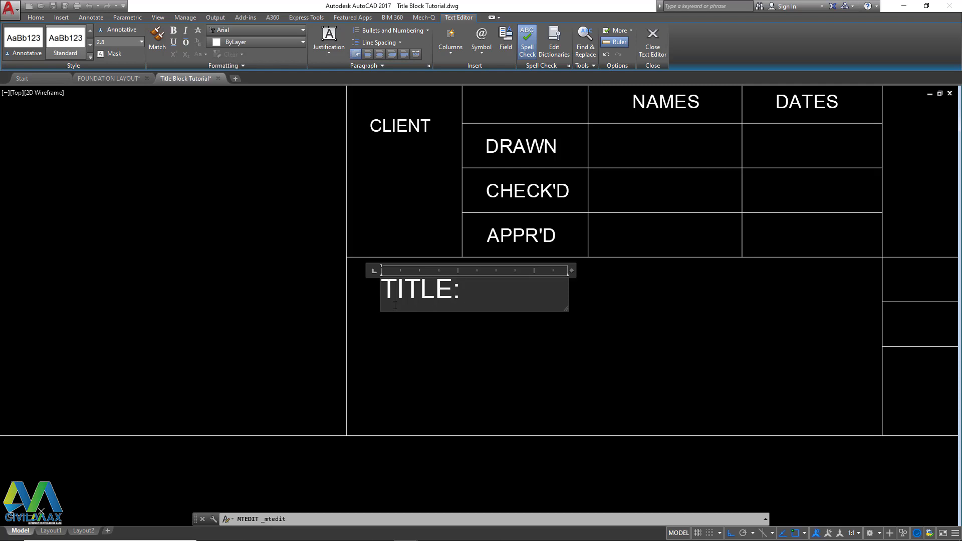
click(386, 343)
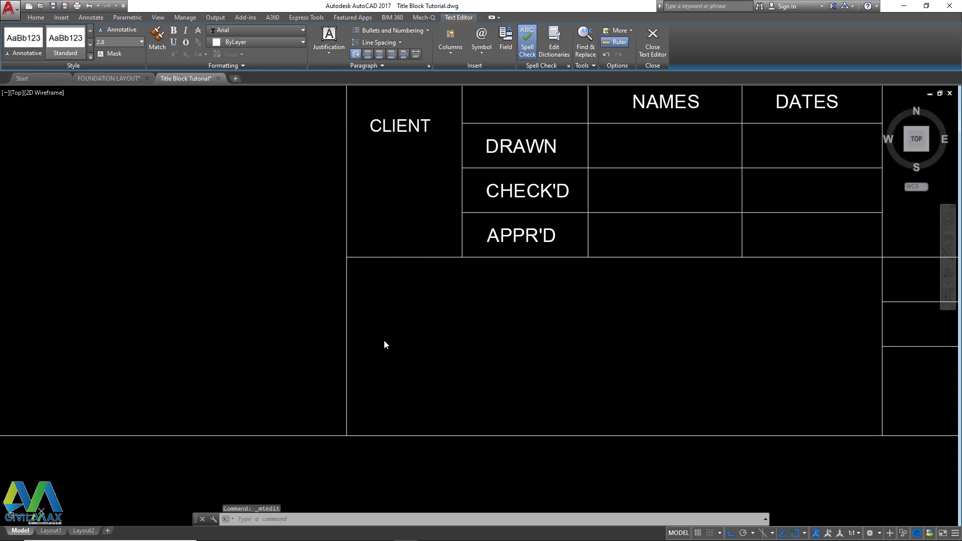
Step: Copy the NAMES label, with Ortho off, into the long narrow cell adjoining the upper right corner of the TITLE cell
scroll(466, 321, down, 4)
scroll(476, 301, up, 4)
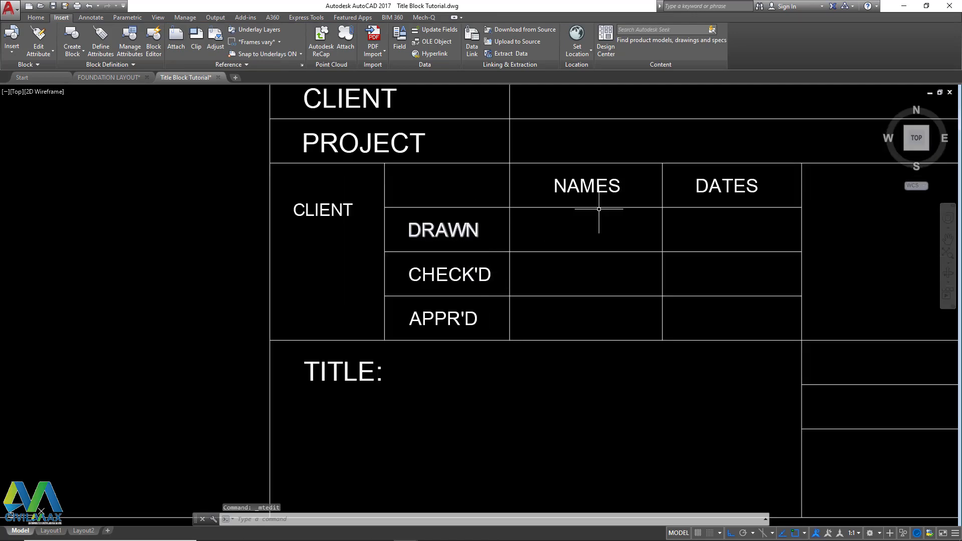
click(607, 185)
click(554, 190)
right_click(593, 184)
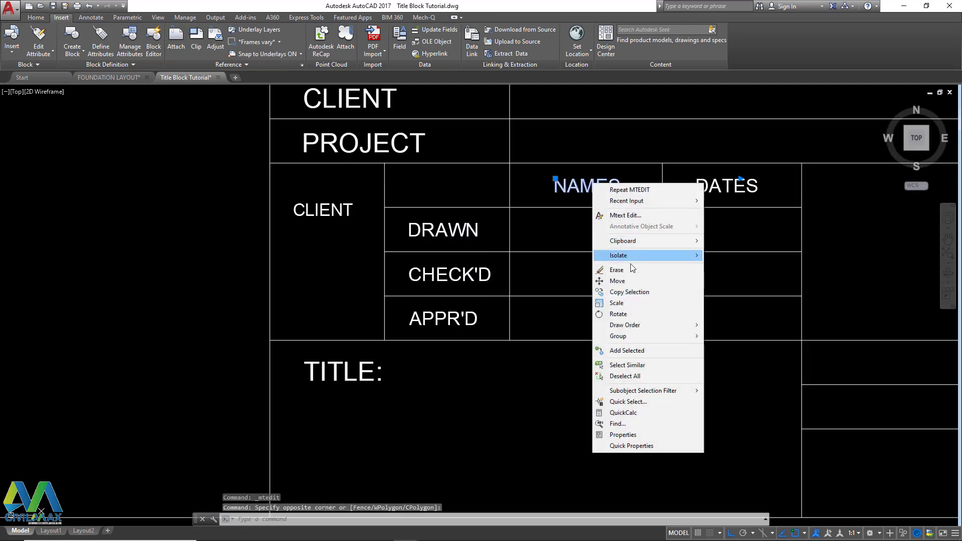
click(632, 292)
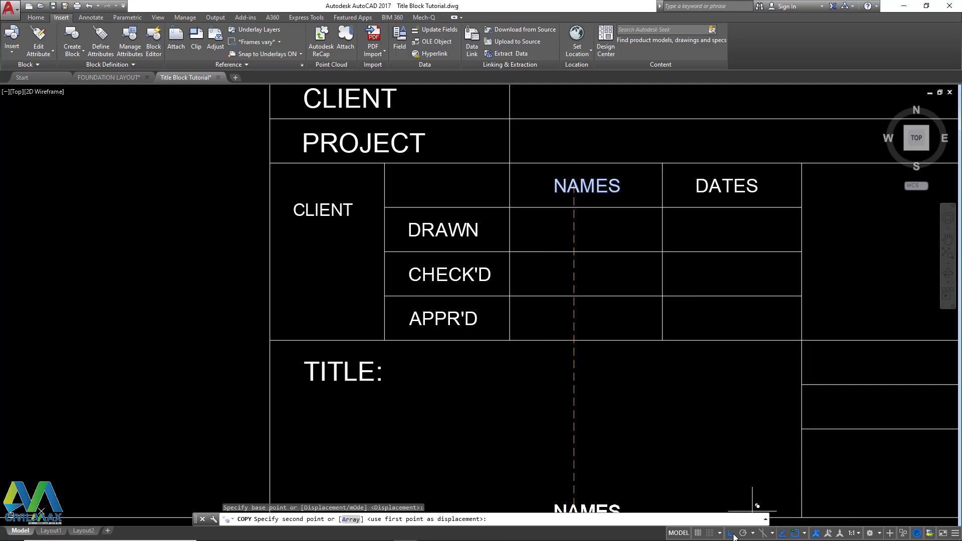
key(F8)
scroll(496, 383, down, 5)
scroll(638, 396, up, 2)
scroll(639, 397, up, 3)
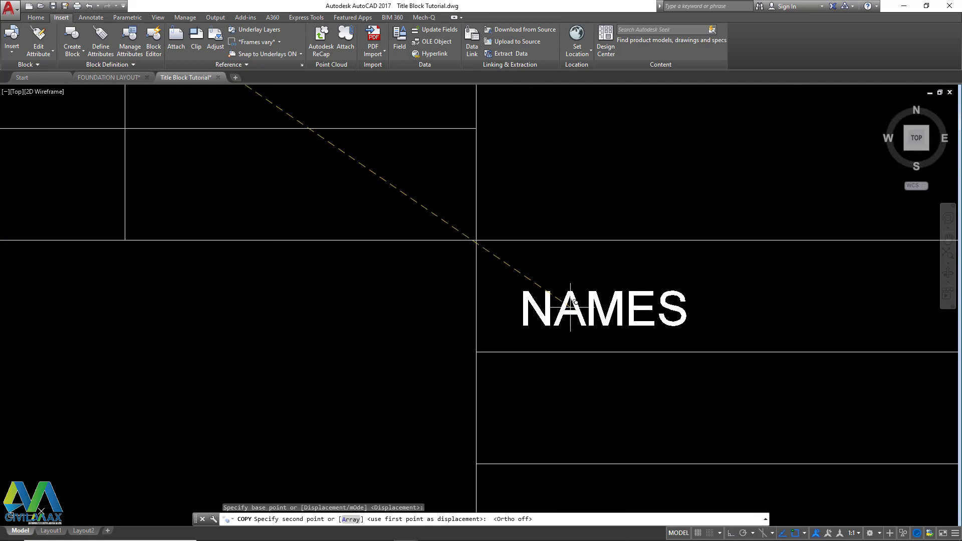
click(565, 299)
right_click(566, 300)
click(590, 306)
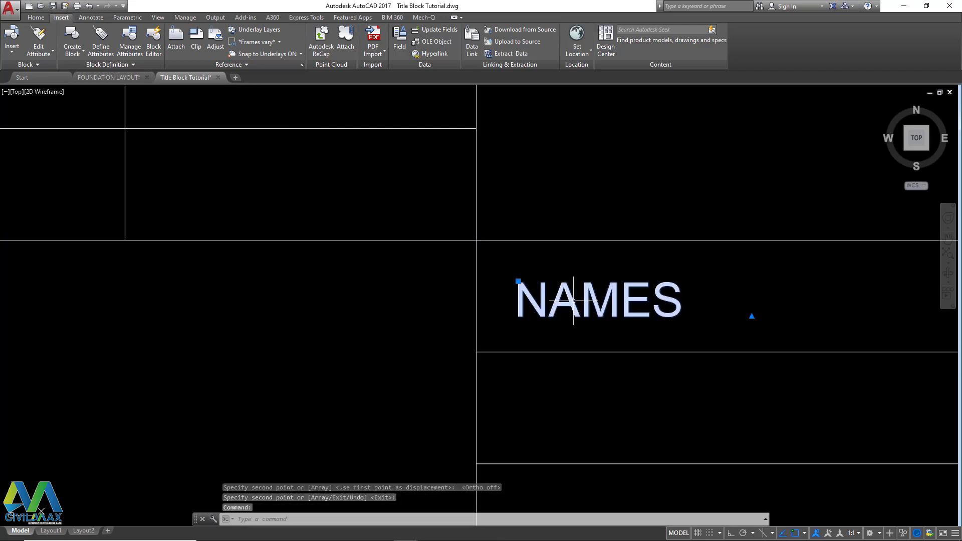
Step: Replace the text of the copied NAMES label beside the TITLE cell with "DRAWING No."
double_click(579, 316)
drag(684, 305, 518, 307)
text(DRAWN)
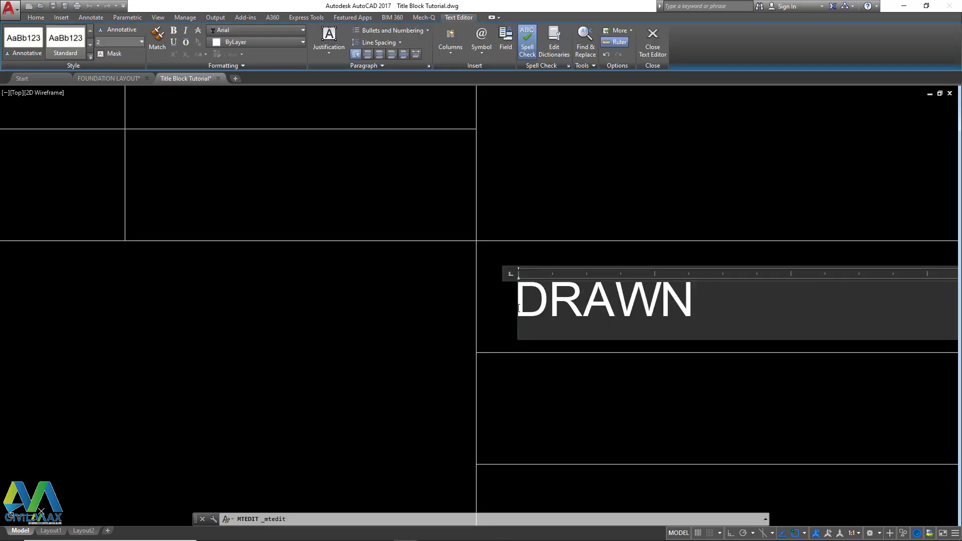
key(BackSpace)
text(I)
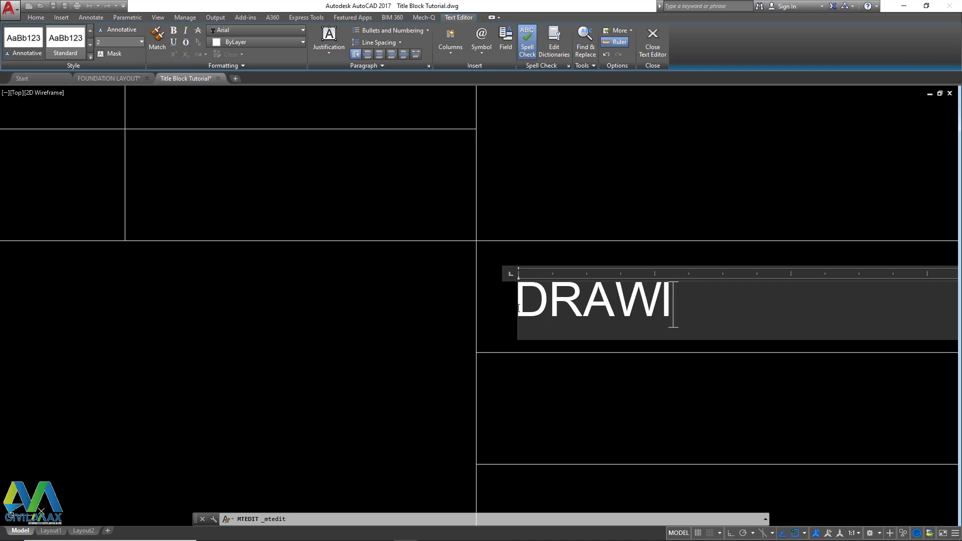
text(NG N)
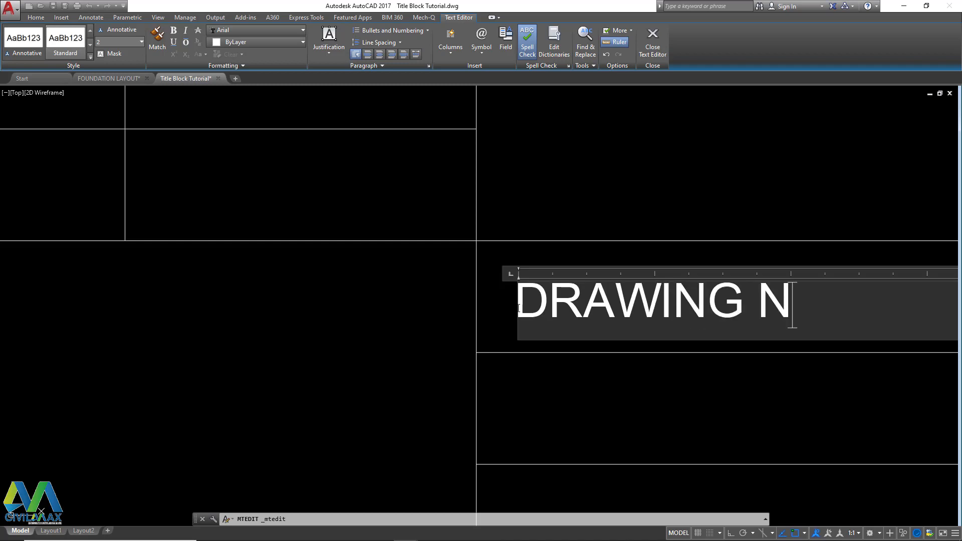
text(o.)
click(600, 197)
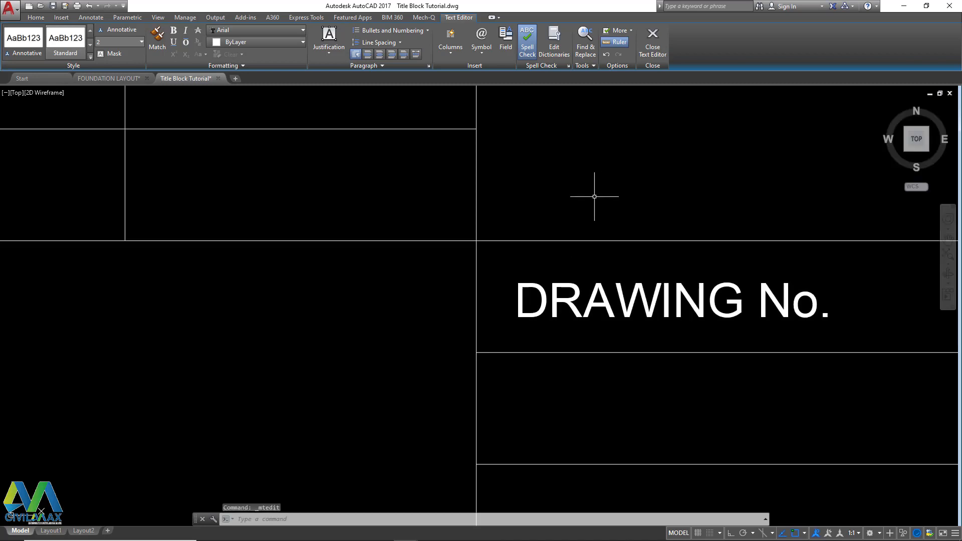
Step: Copy the DATES label into the small cell to the right of the DRAWING No. cell
scroll(592, 197, down, 3)
scroll(633, 360, up, 3)
scroll(520, 323, down, 2)
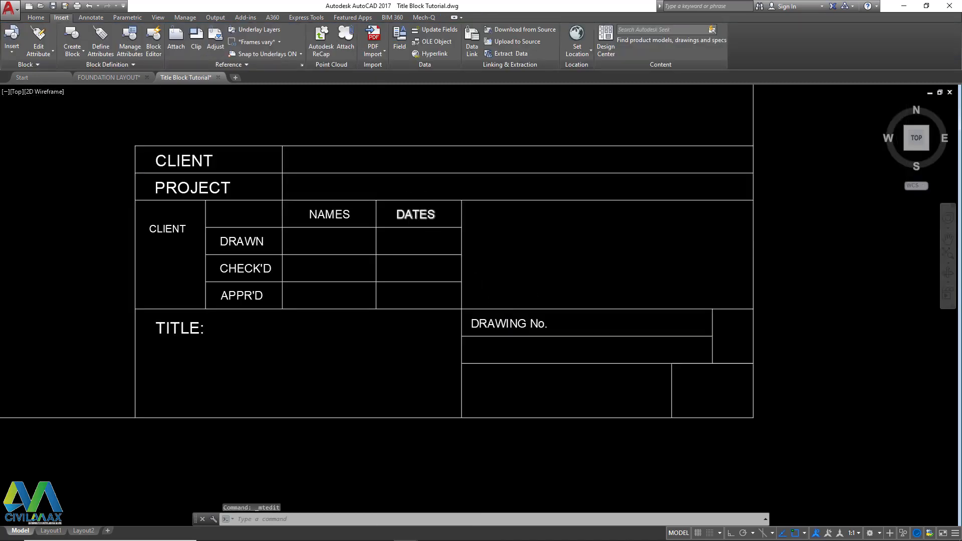
scroll(410, 215, up, 4)
drag(500, 206, 415, 205)
right_click(418, 212)
click(454, 320)
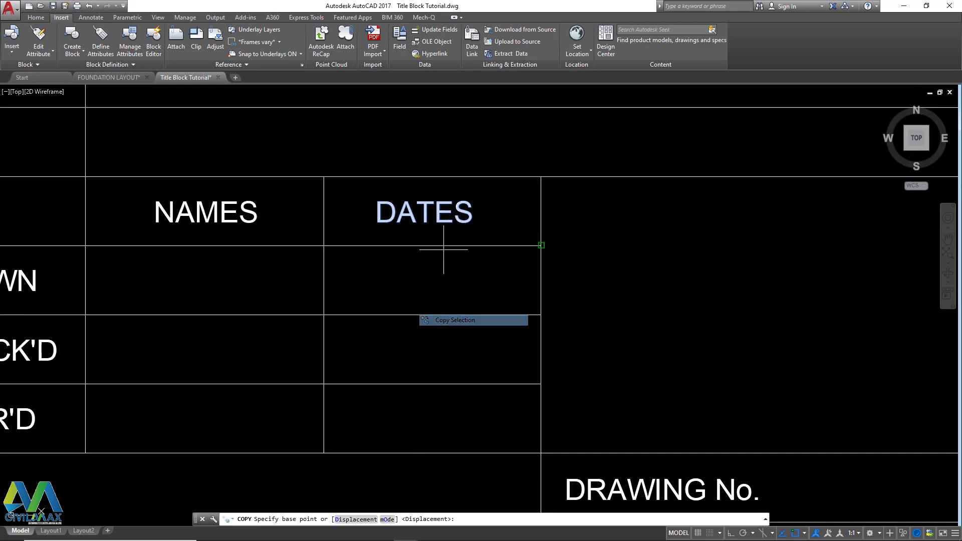
click(440, 246)
scroll(530, 333, down, 4)
scroll(453, 296, up, 4)
scroll(496, 273, up, 2)
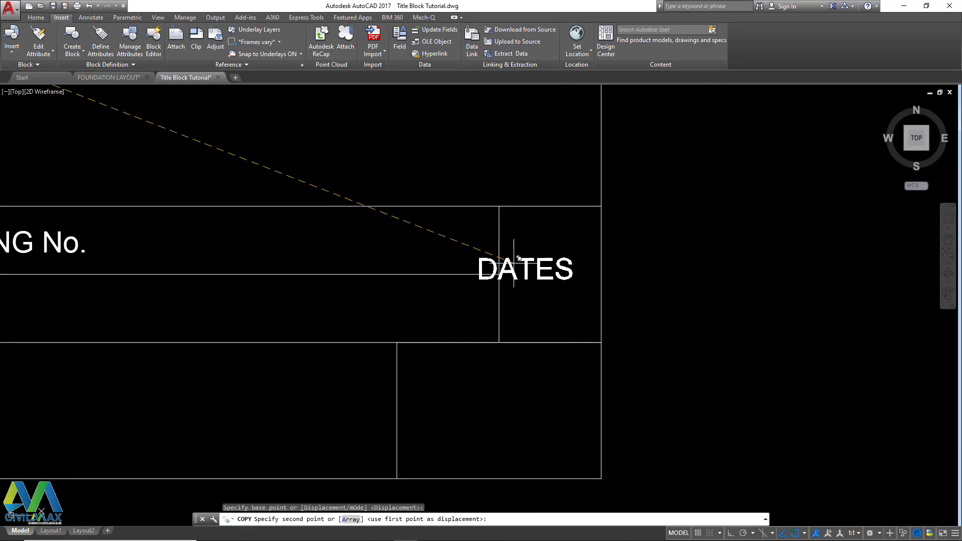
click(539, 241)
right_click(539, 242)
click(554, 247)
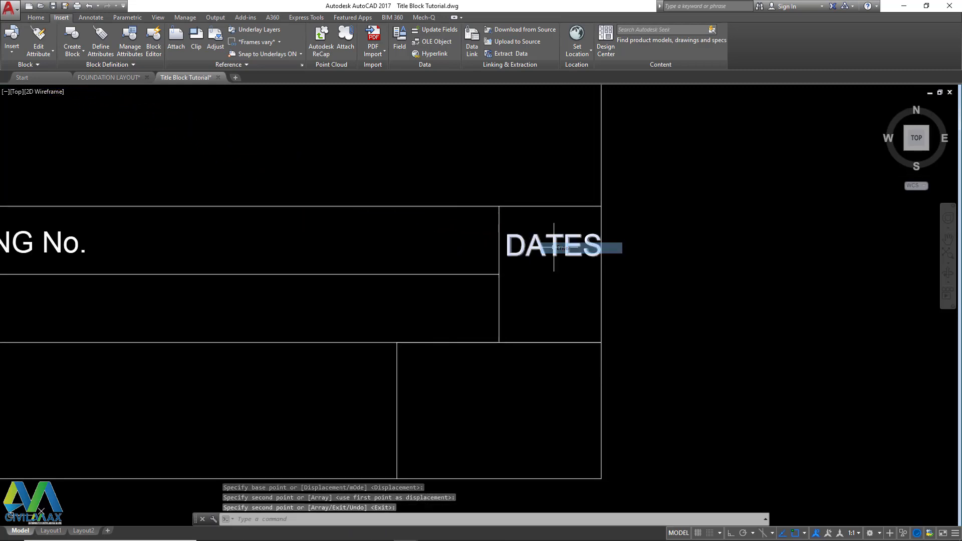
Step: Replace the text of the copied DATES label beside the DRAWING No. cell with "REV."
double_click(551, 245)
double_click(562, 245)
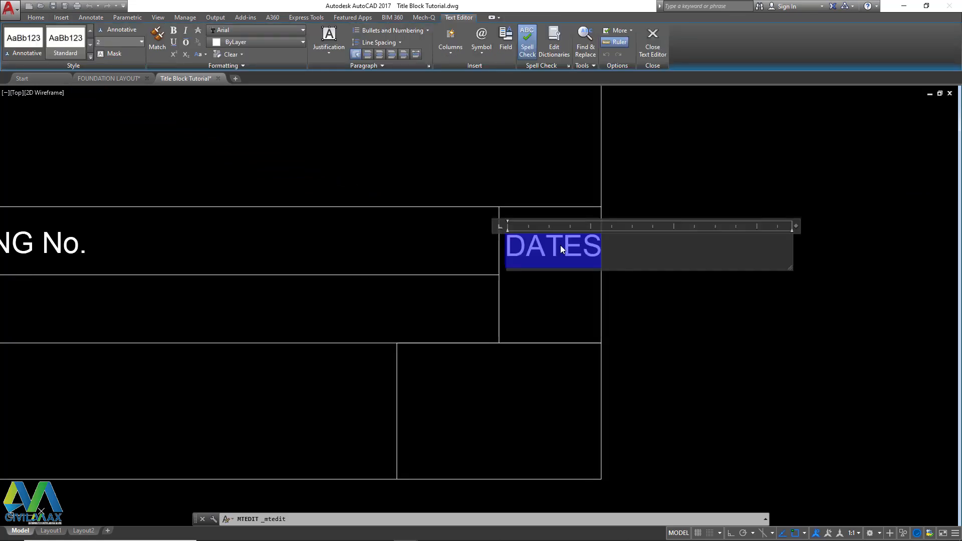
text(rev)
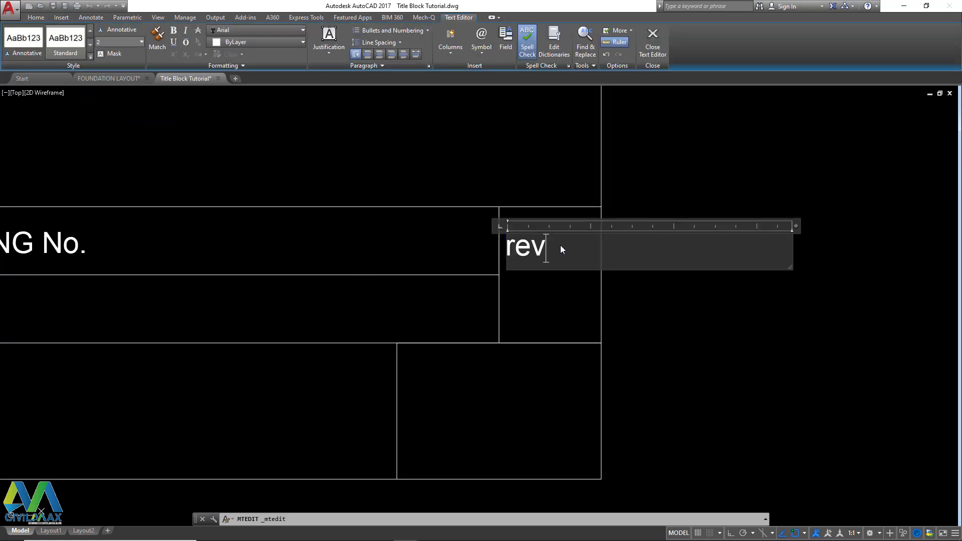
text(.)
key(BackSpace)
key(BackSpace)
key(BackSpace)
key(BackSpace)
text(REV)
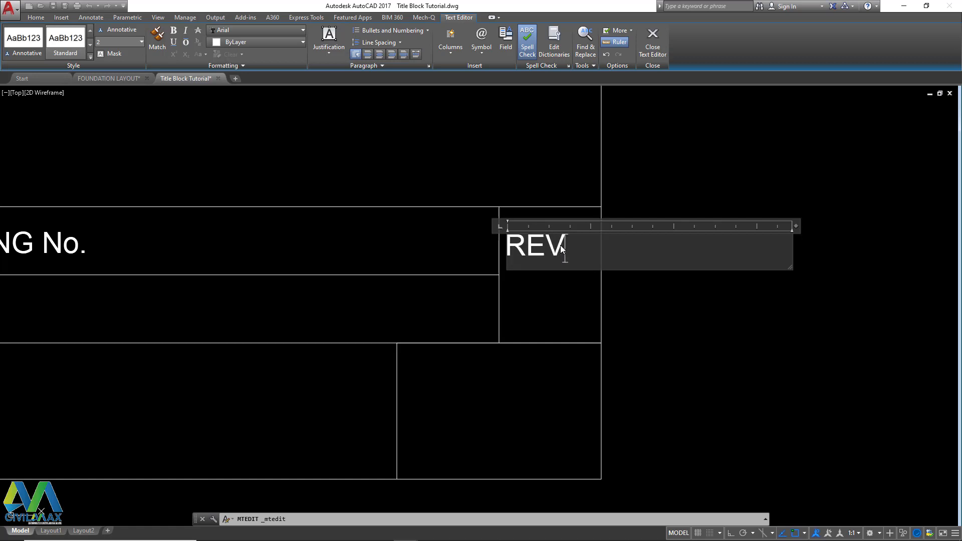
text(.)
click(597, 297)
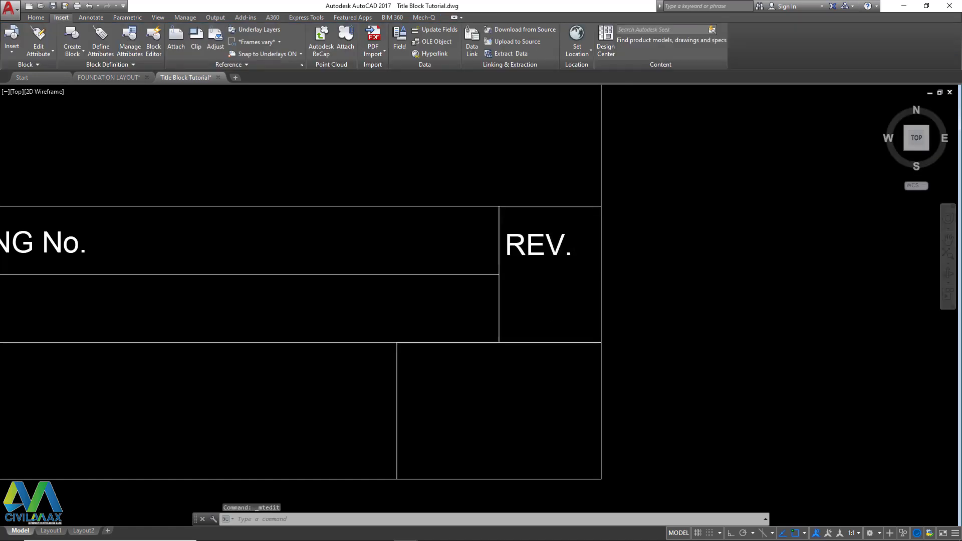
Step: Copy the REV. label into the lower right corner cell of the title block
scroll(607, 266, down, 5)
scroll(573, 266, up, 6)
click(564, 219)
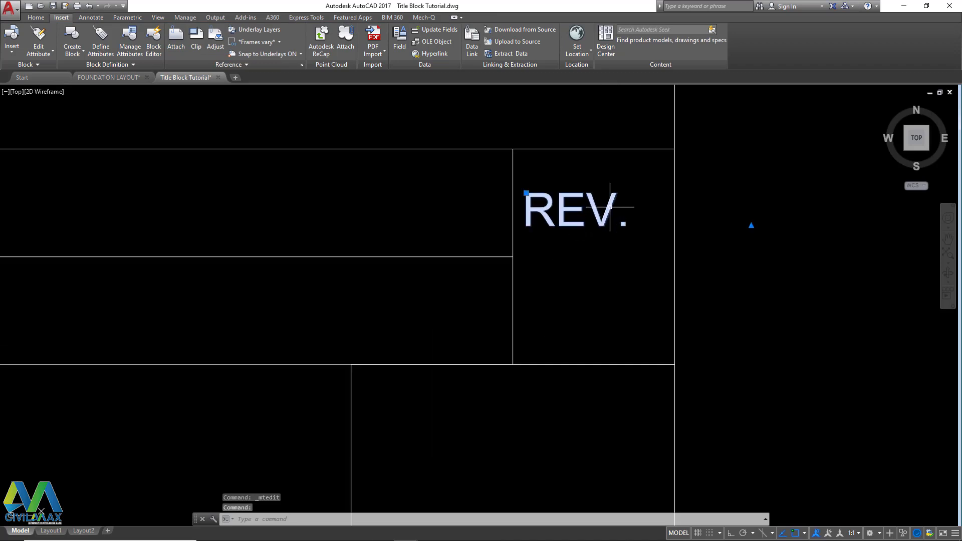
right_click(564, 219)
click(612, 321)
click(573, 226)
scroll(581, 297, down, 4)
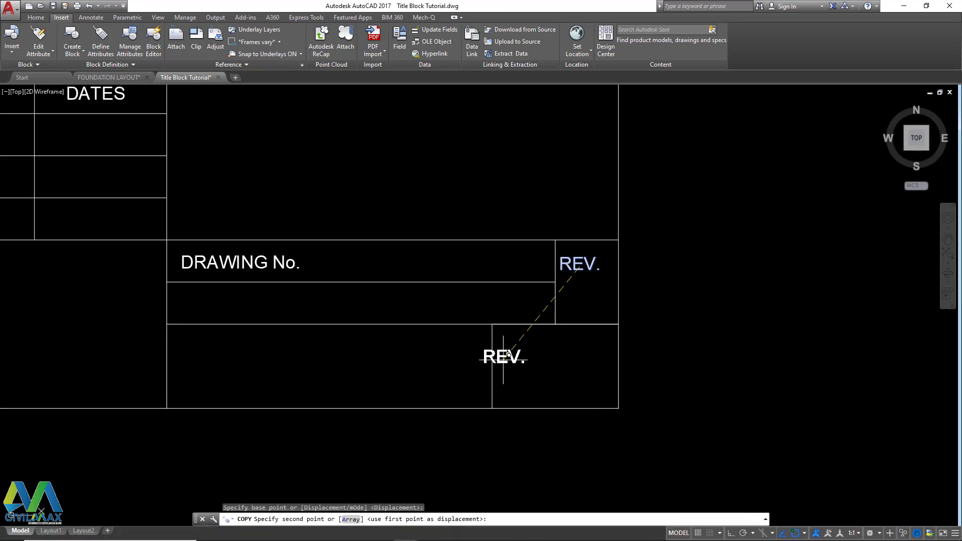
scroll(521, 346, up, 4)
click(553, 351)
right_click(548, 354)
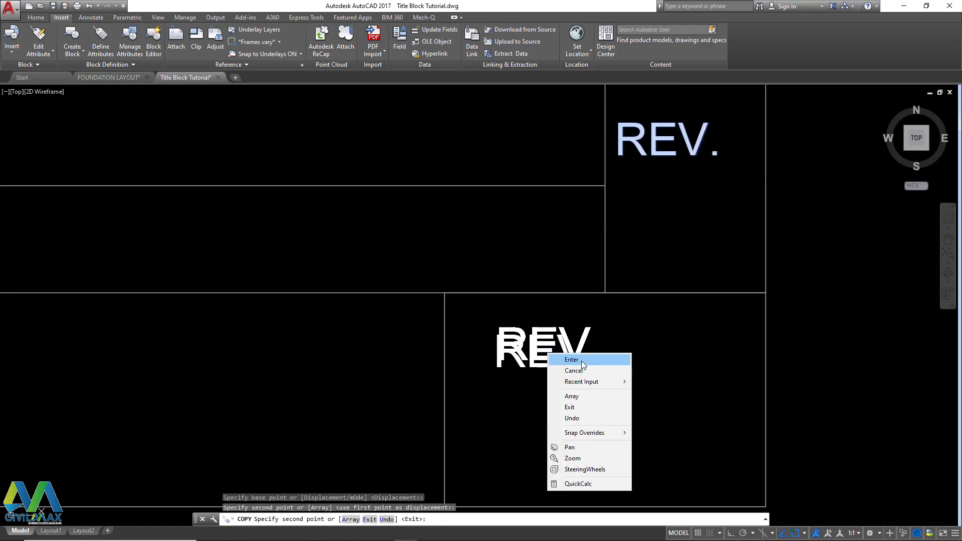
click(581, 362)
Step: Replace the text of the copied REV. label in the lower right corner cell with "SHEET"
double_click(543, 350)
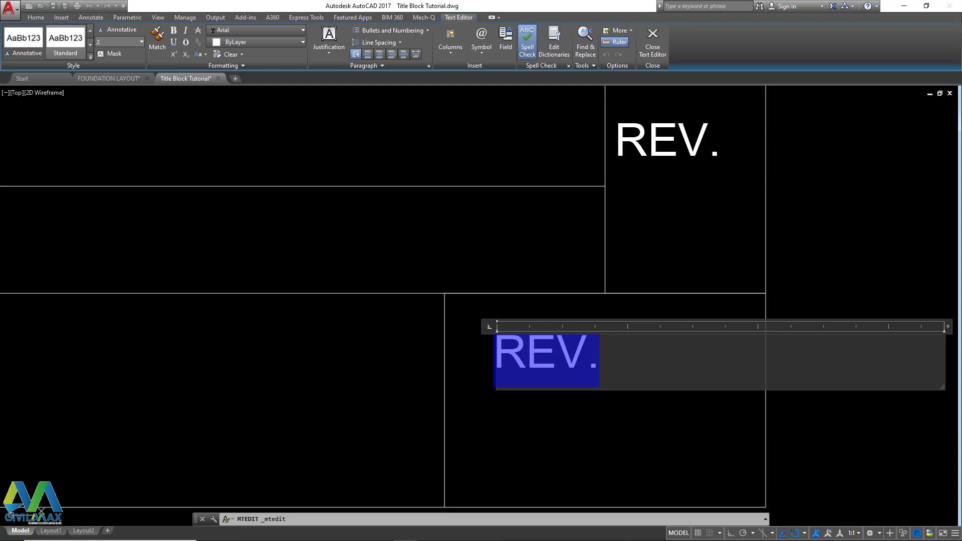
text(SHEET)
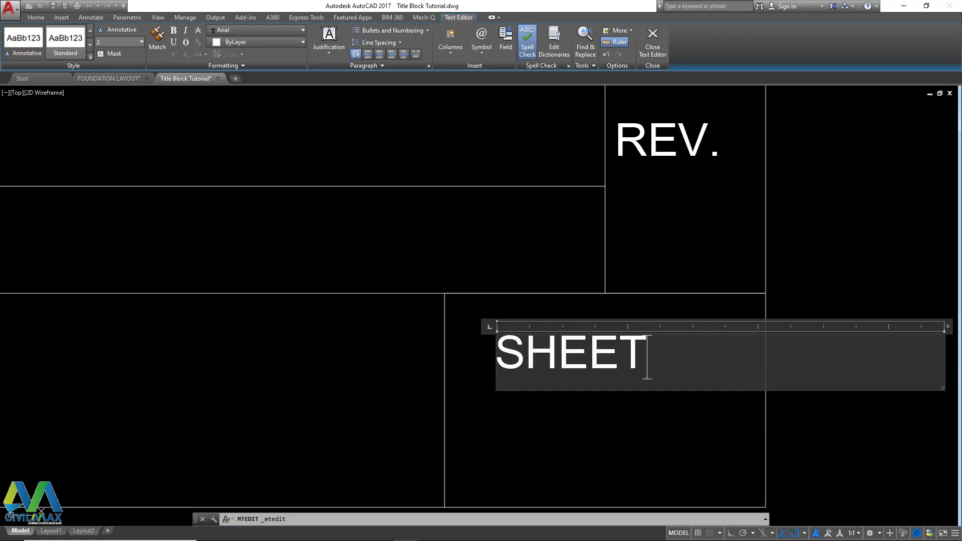
click(550, 431)
Step: Copy the SHEET label into the wide cell on its left, roughly aligned under the DRAWING No. label
scroll(601, 371, down, 5)
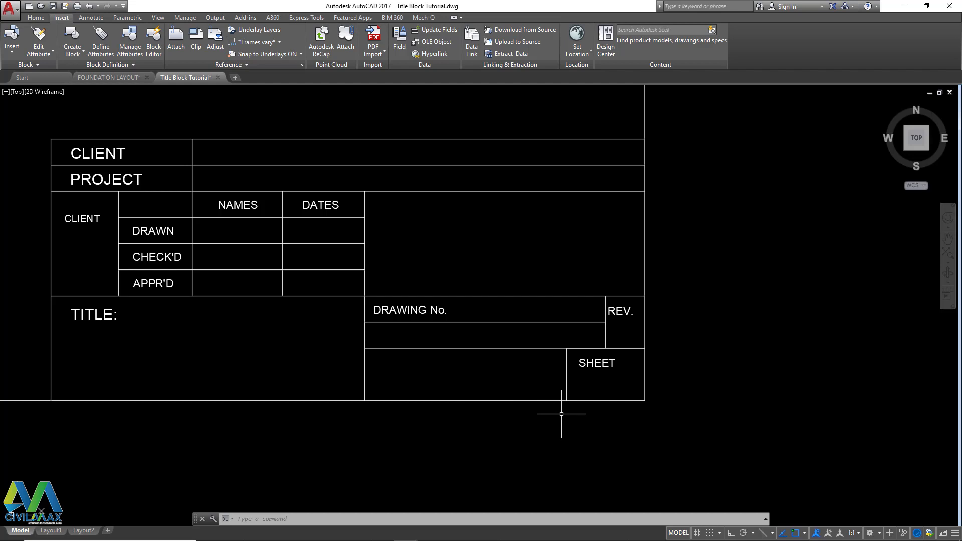
scroll(592, 370, up, 2)
click(596, 352)
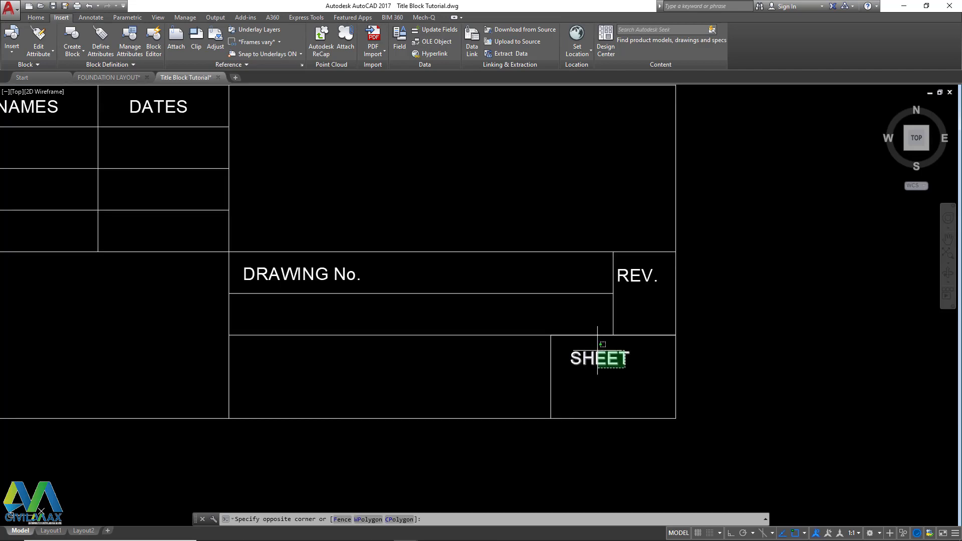
right_click(596, 352)
click(651, 191)
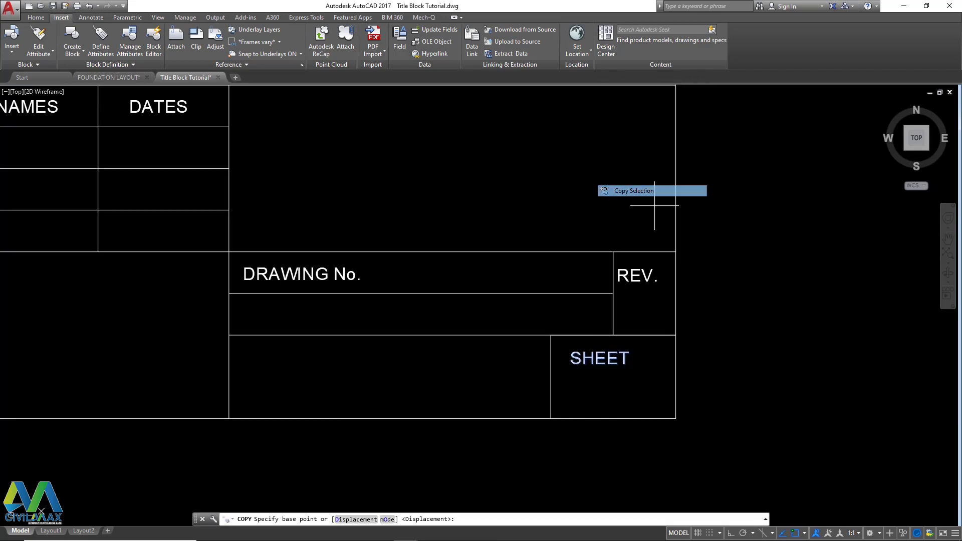
click(596, 352)
click(269, 347)
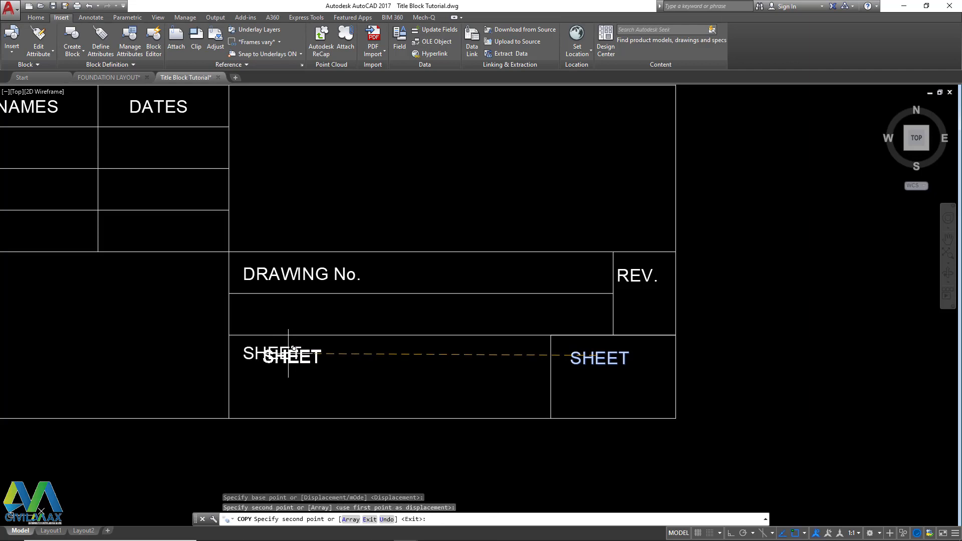
right_click(288, 355)
click(312, 360)
Step: Open the copied SHEET label under DRAWING No. for editing and set its font to Yu Gothic Light
double_click(290, 355)
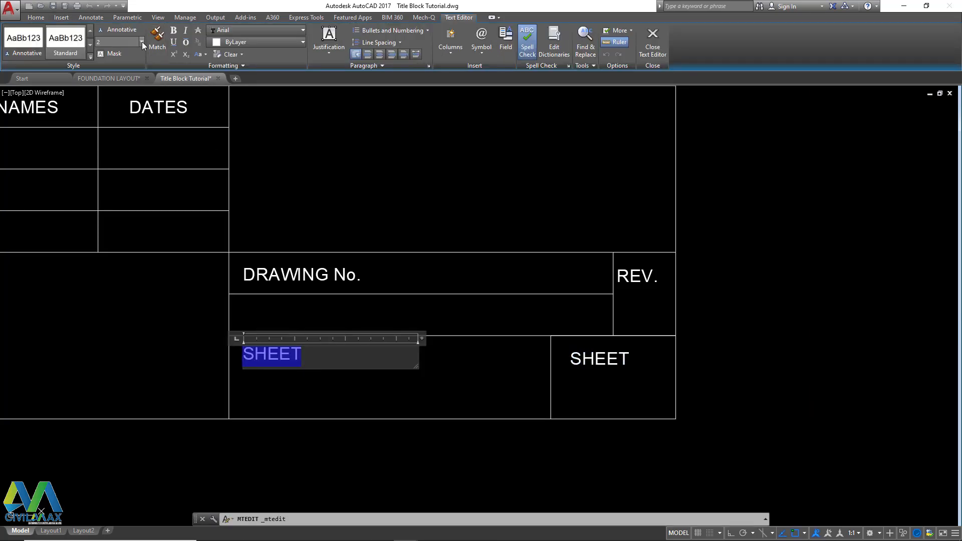
click(287, 31)
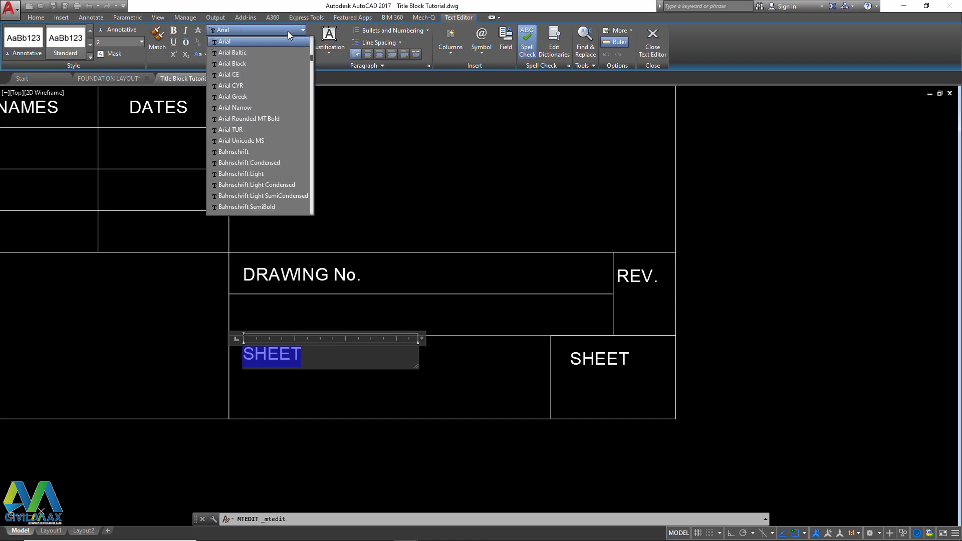
key(y)
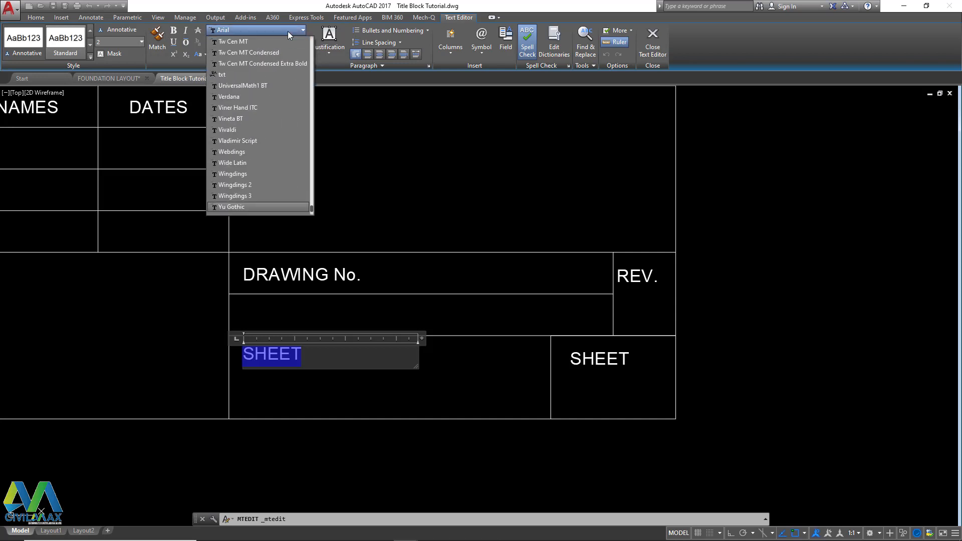
click(226, 32)
click(284, 356)
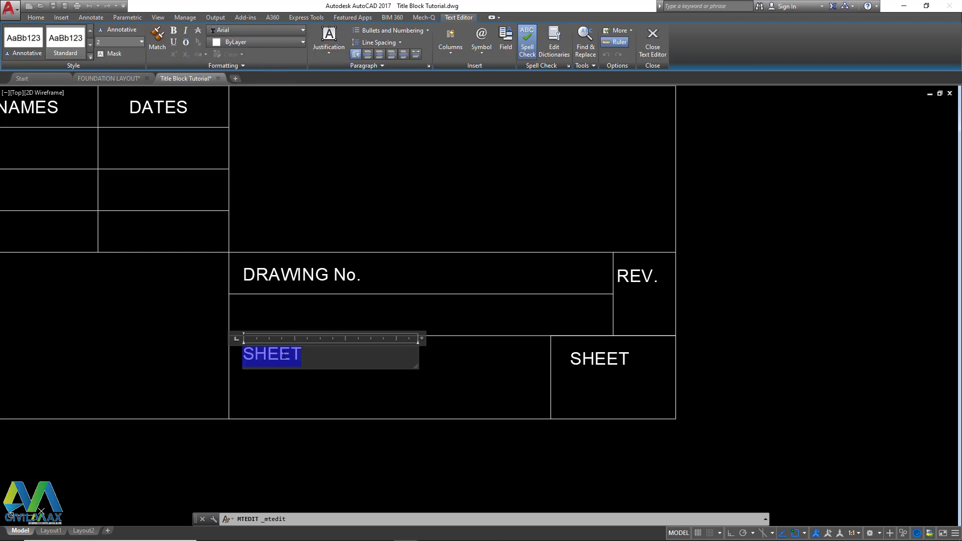
click(248, 29)
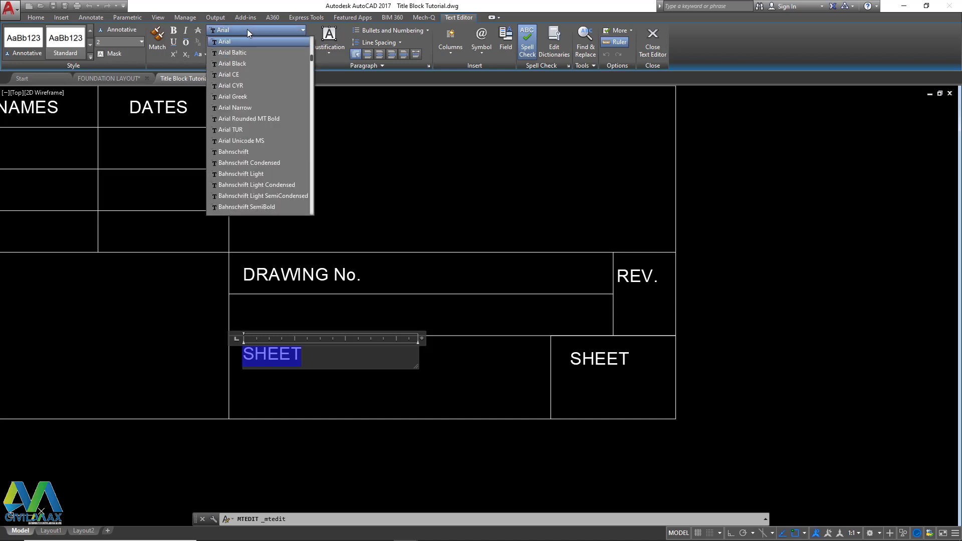
key(y)
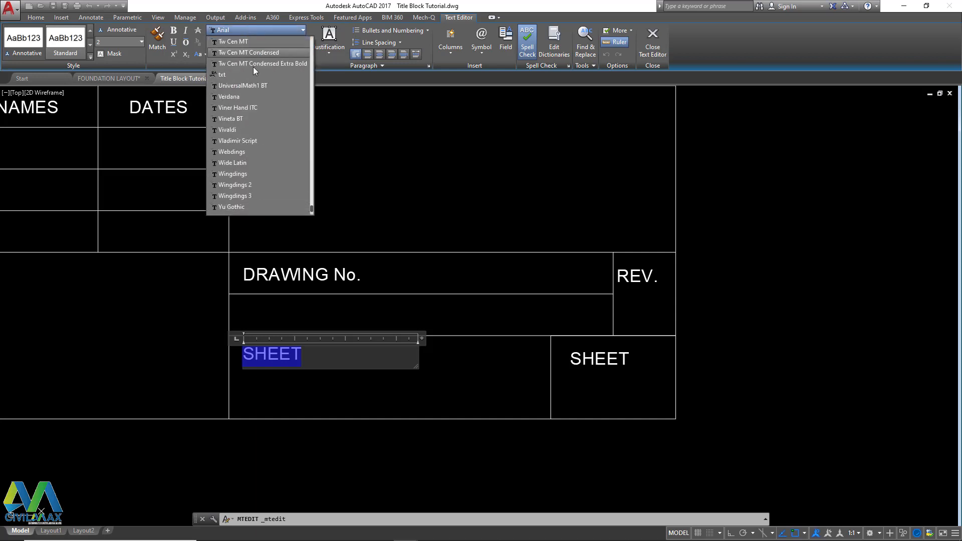
scroll(250, 205, down, 1)
click(252, 197)
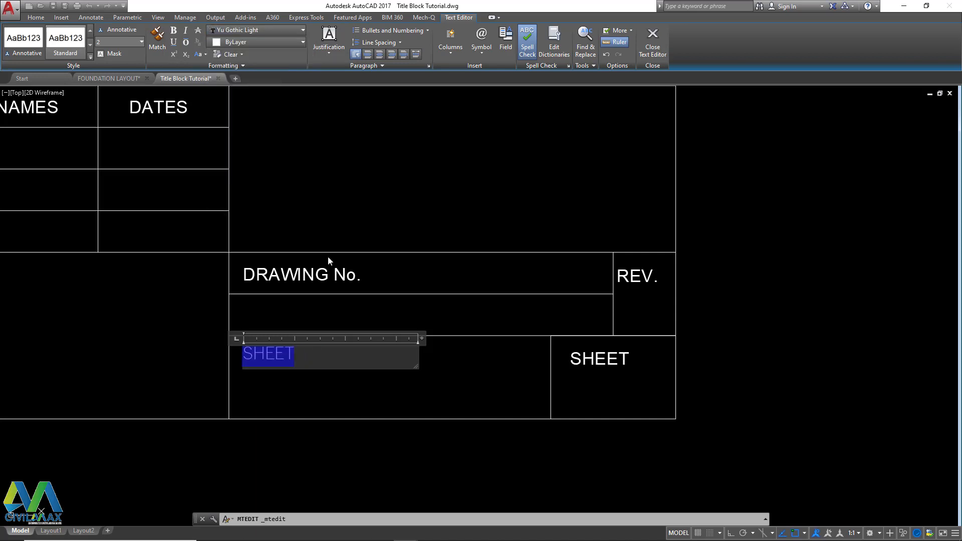
Step: Set the text height of the copied SHEET label to 0.9 and finish editing it
click(308, 361)
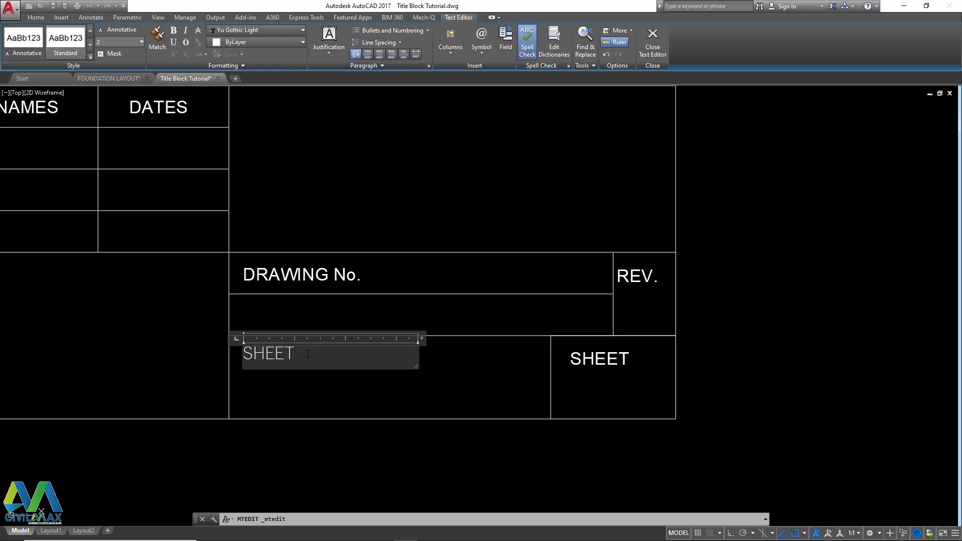
double_click(308, 354)
click(141, 42)
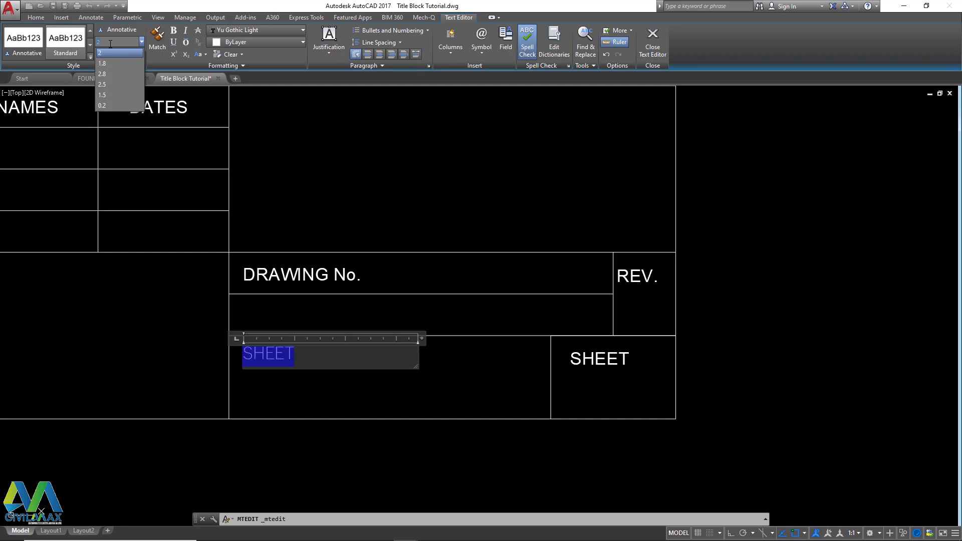
text(0.9)
key(Escape)
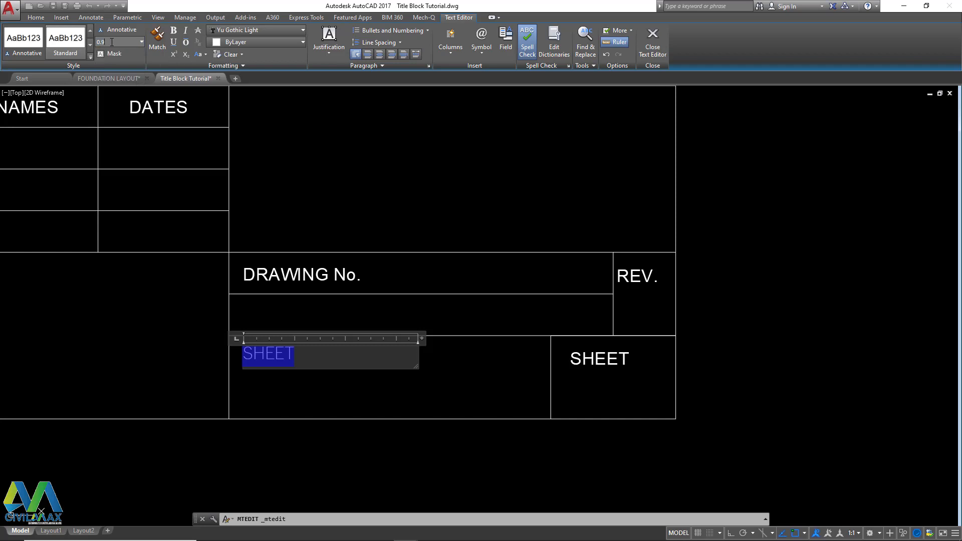
key(Return)
click(383, 325)
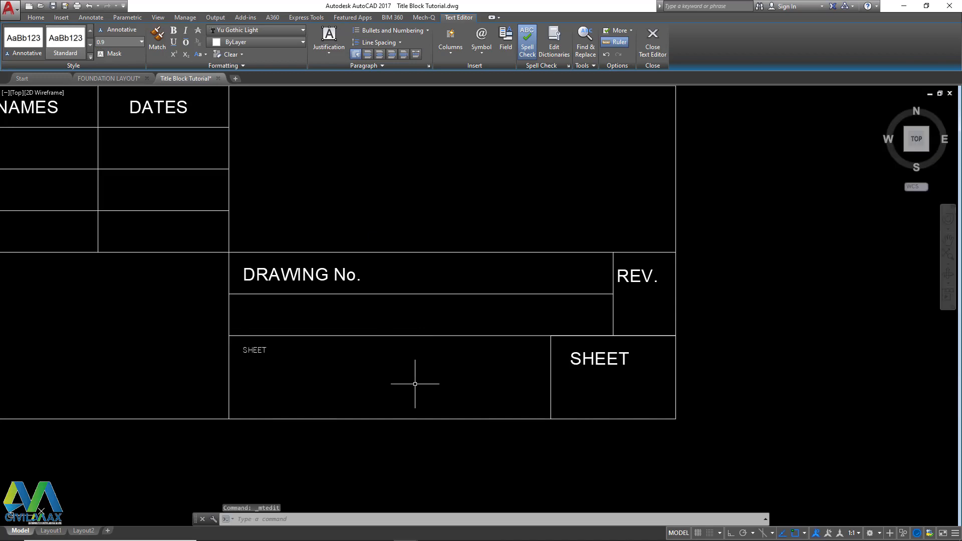
Step: Move the small SHEET label closer to the upper left corner of its wide cell
scroll(236, 347, up, 4)
click(371, 350)
click(258, 327)
right_click(258, 326)
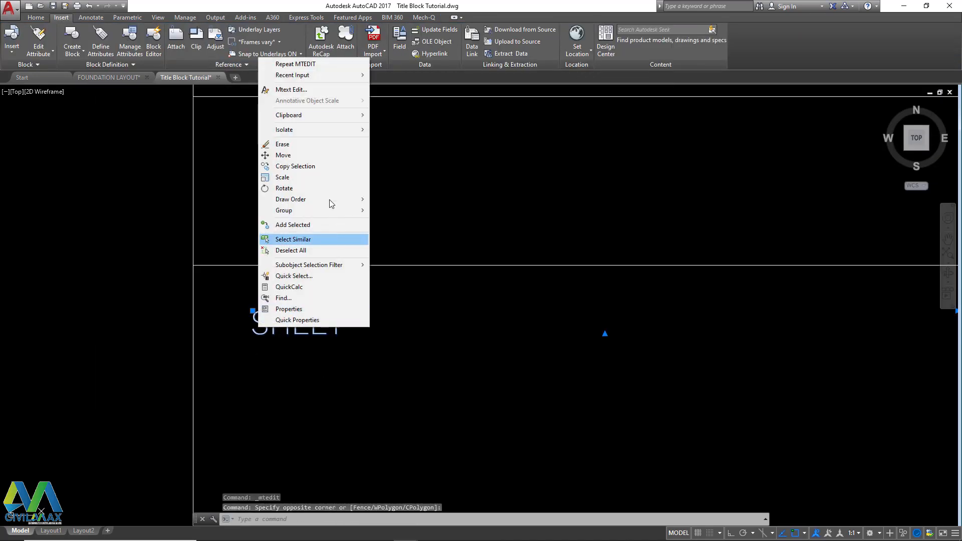
click(280, 155)
click(377, 372)
key(Escape)
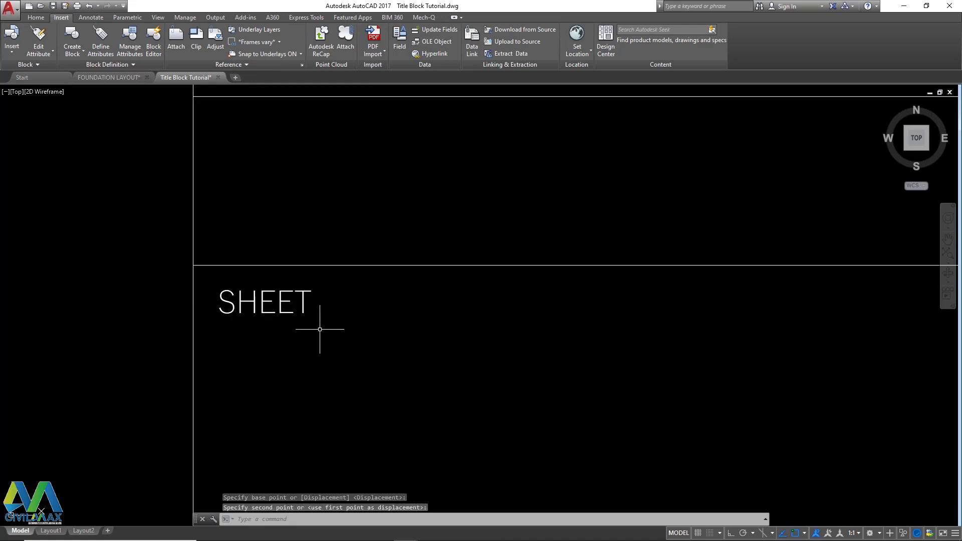
Step: Replace the small SHEET label's text with "THIS DRAWING REMAINS OUR PROPERTY"
double_click(294, 302)
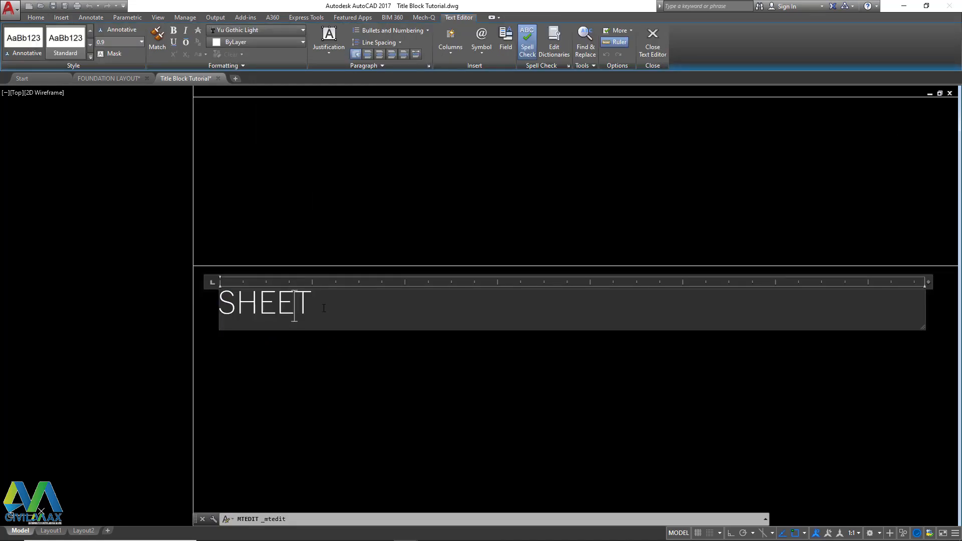
drag(313, 303, 222, 303)
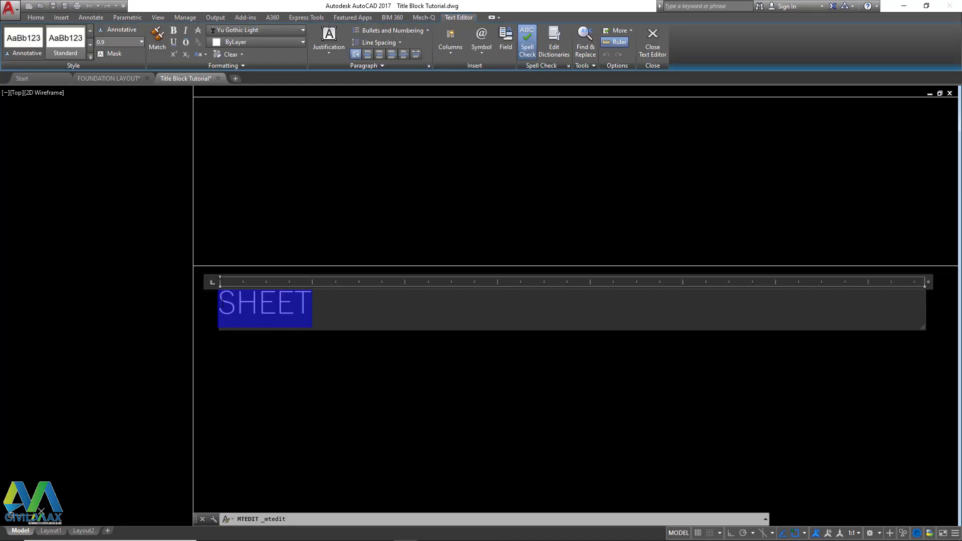
key(Delete)
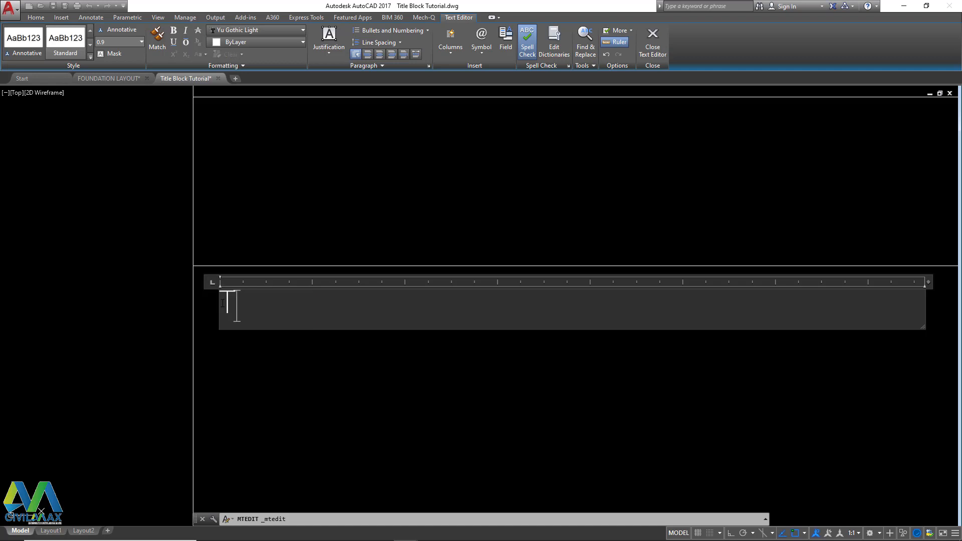
text(THIS)
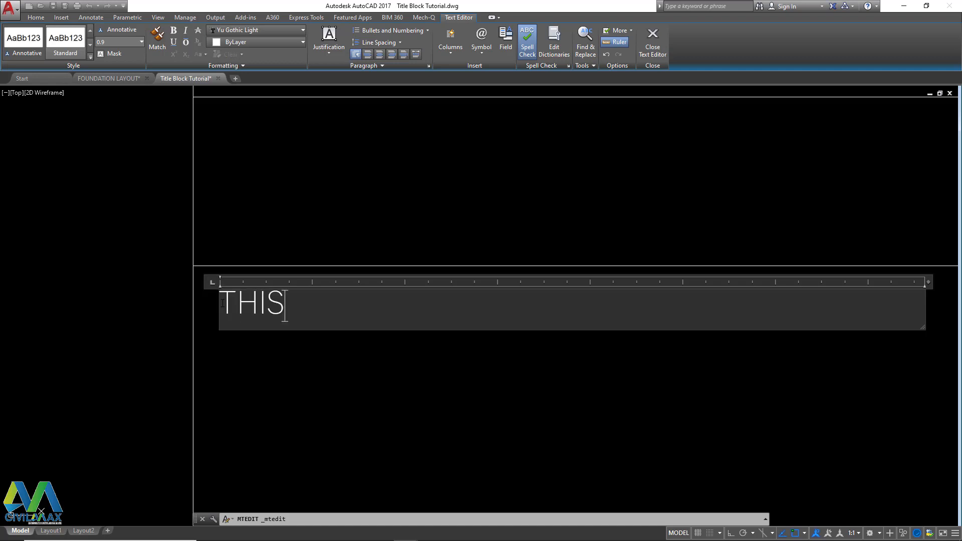
text( DRAWING)
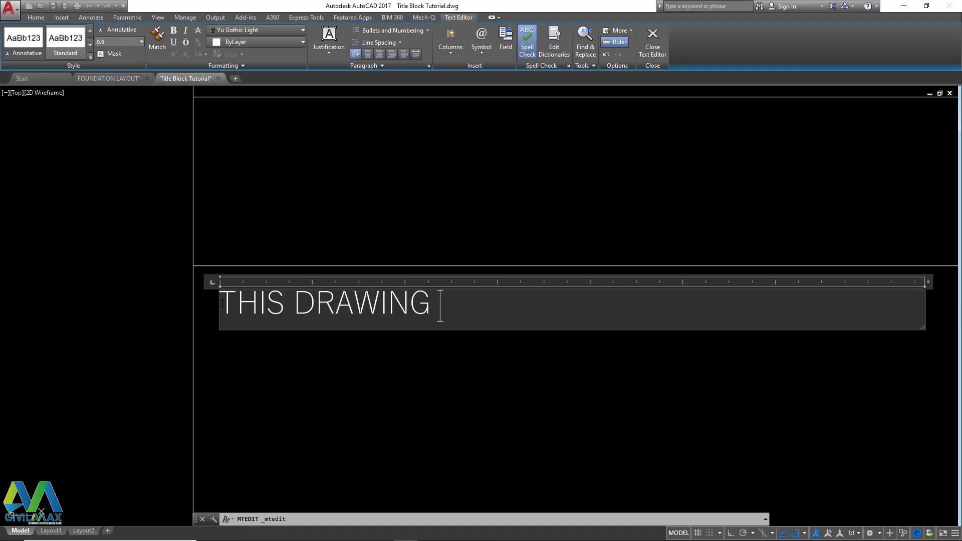
text( REM)
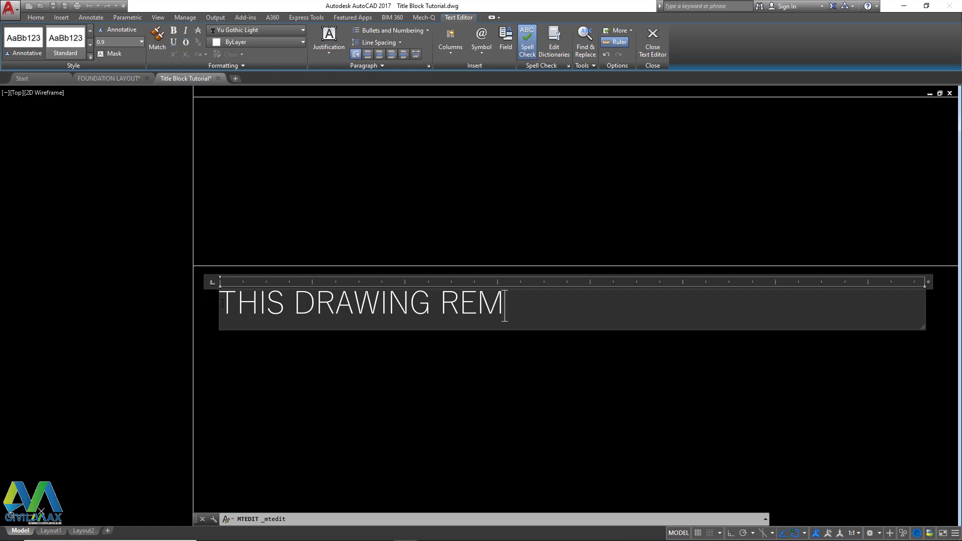
text(AINS)
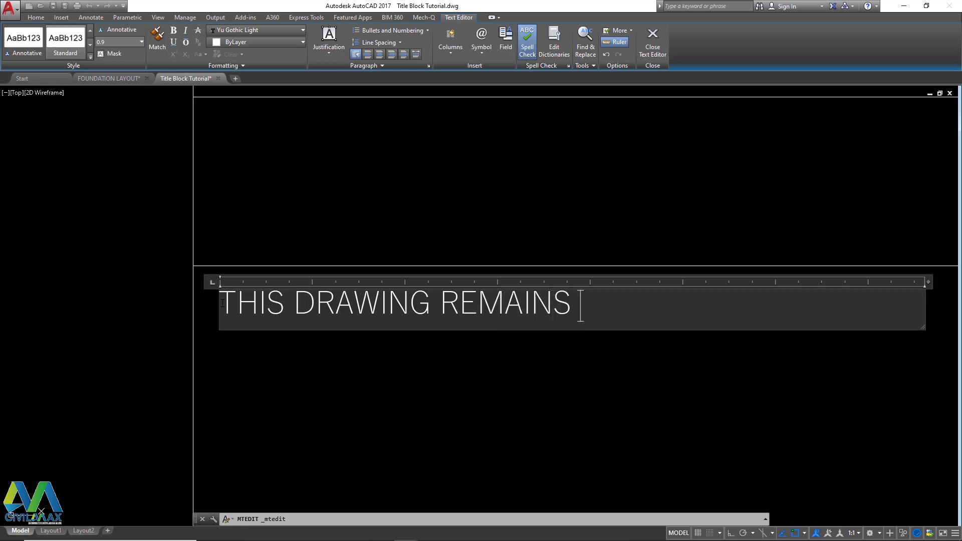
text( OUR)
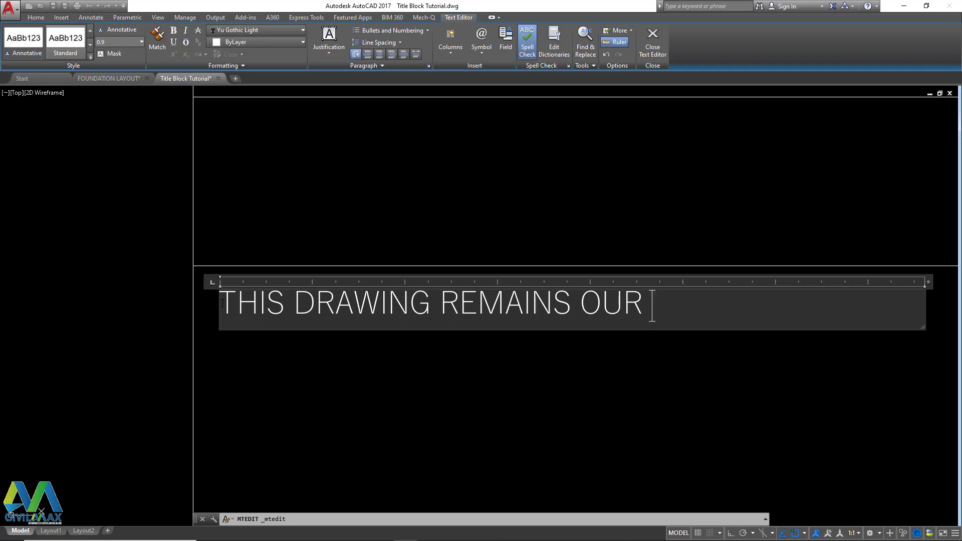
text( ,)
key(BackSpace)
text(PROPE)
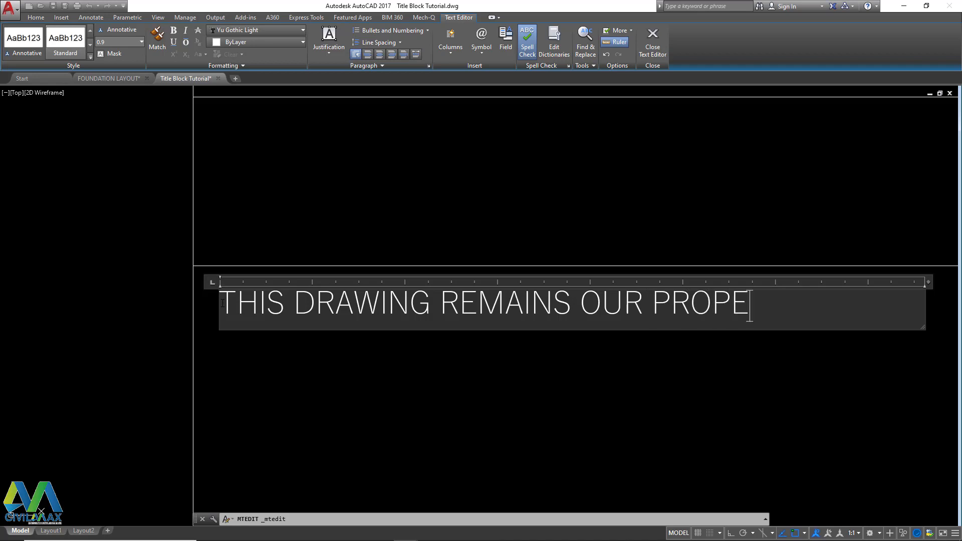
text(RTY )
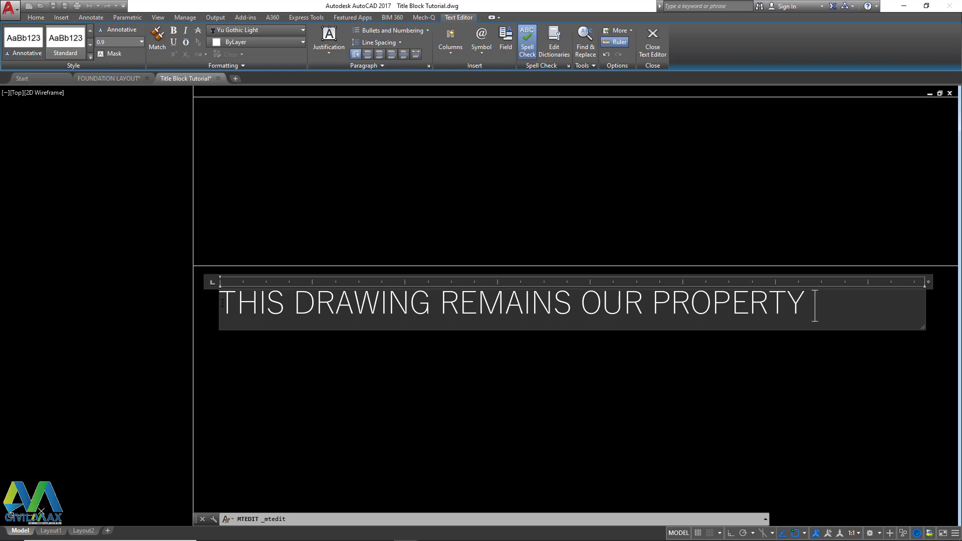
Step: Continue the ownership note with "NO COPYING OR HANDING TO THIRTY IS PERMITTED"
text(NO)
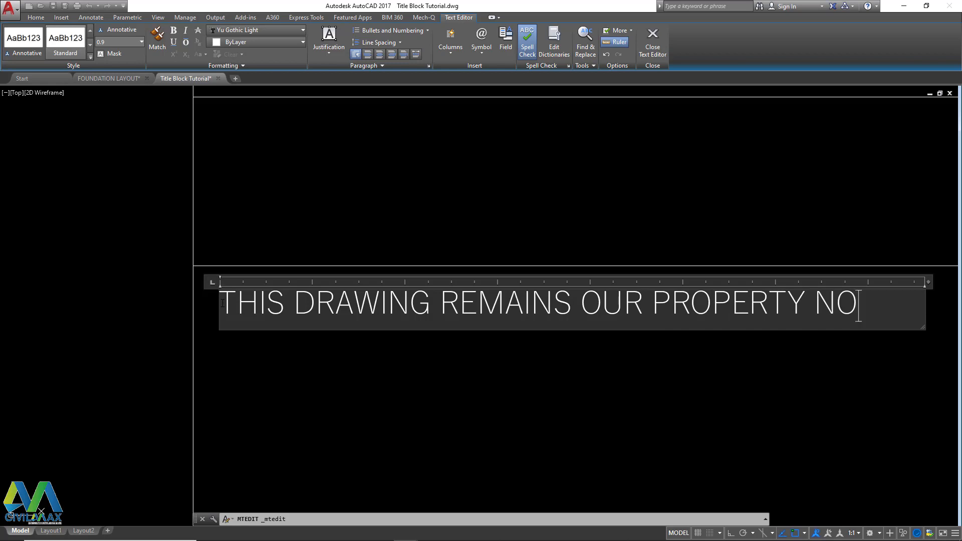
text( COPY)
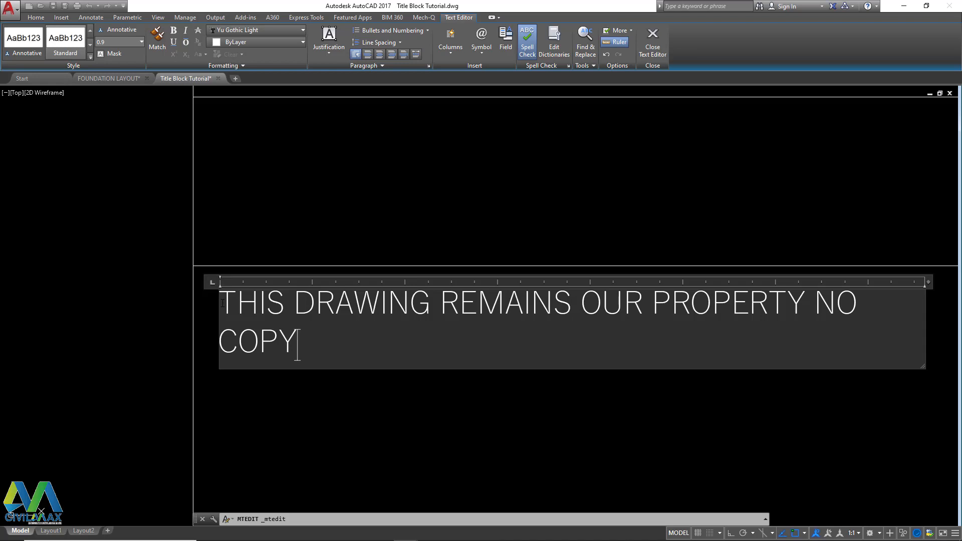
text(ING)
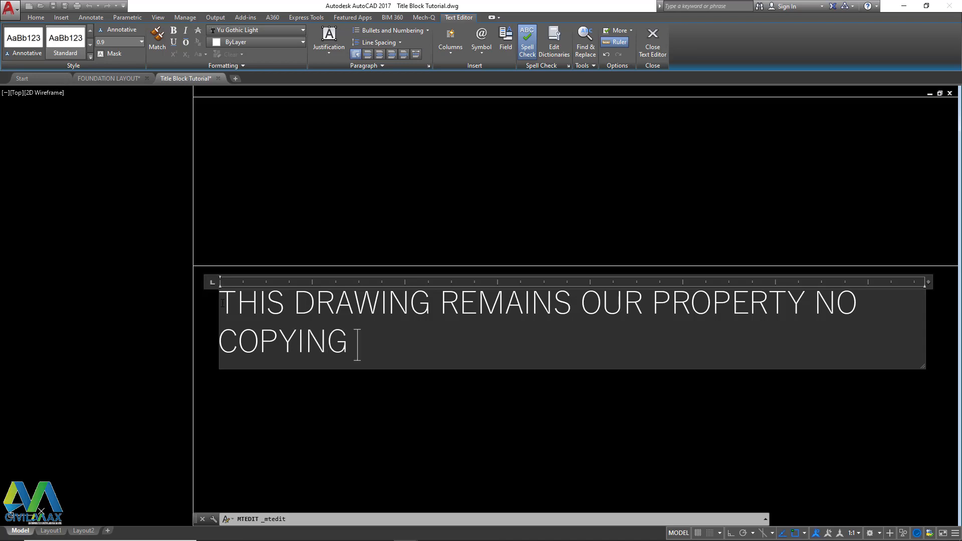
text( OR HAN)
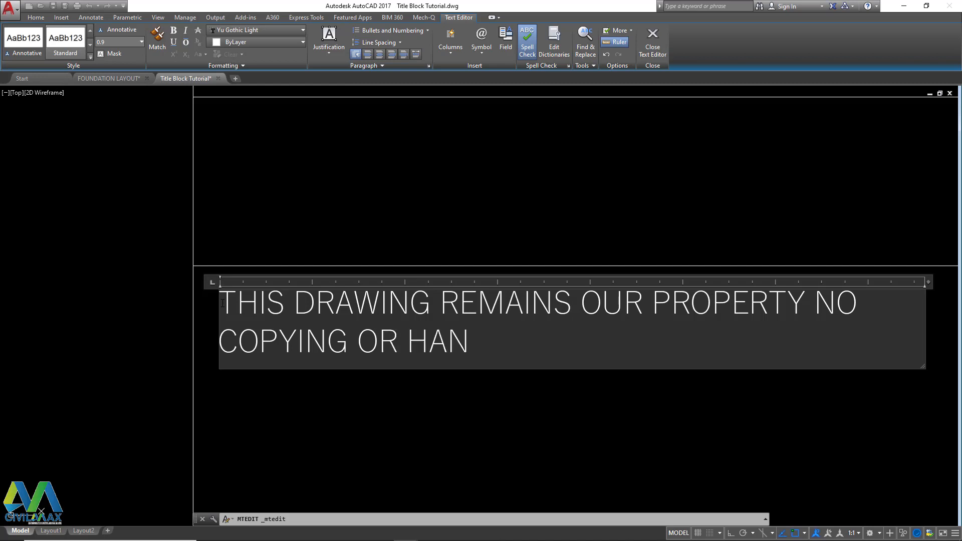
text(DING )
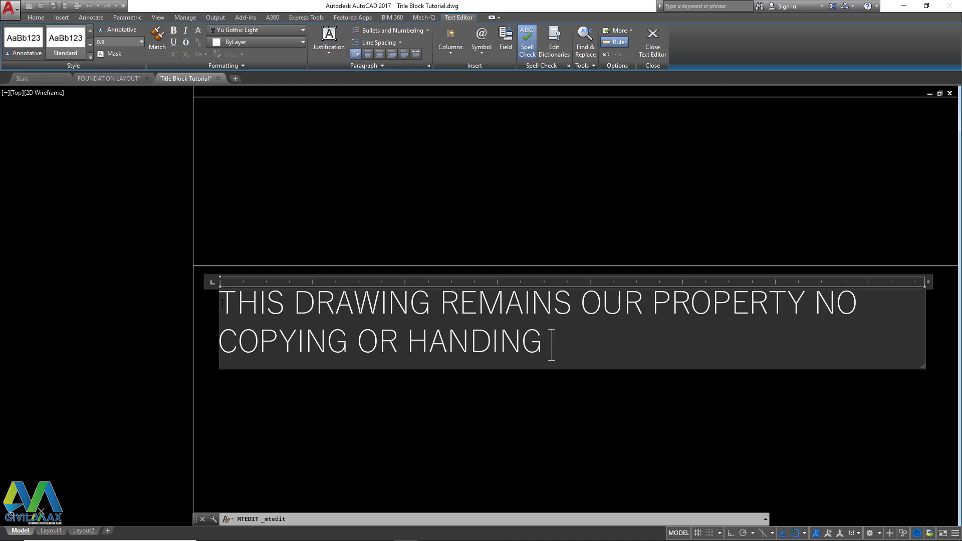
text(TO THIRTY)
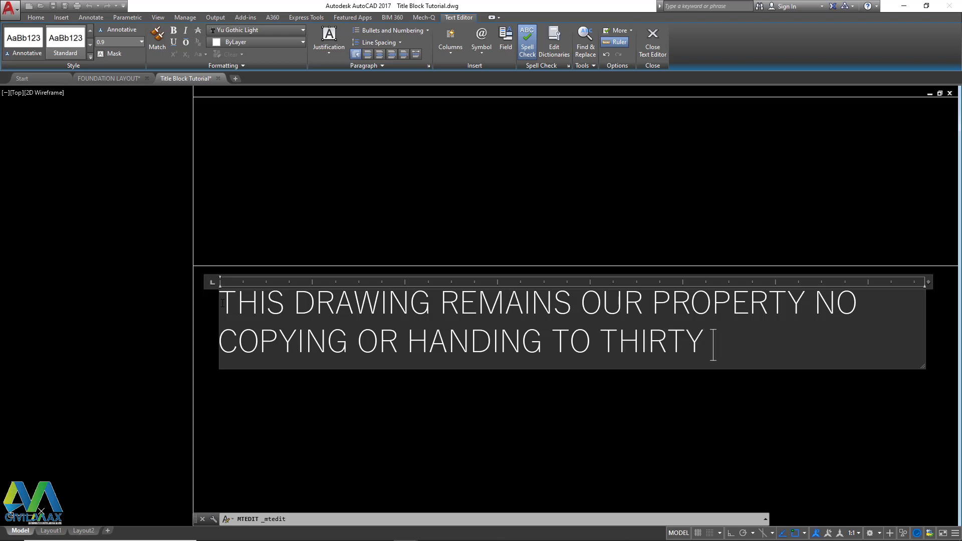
text(IS PERN)
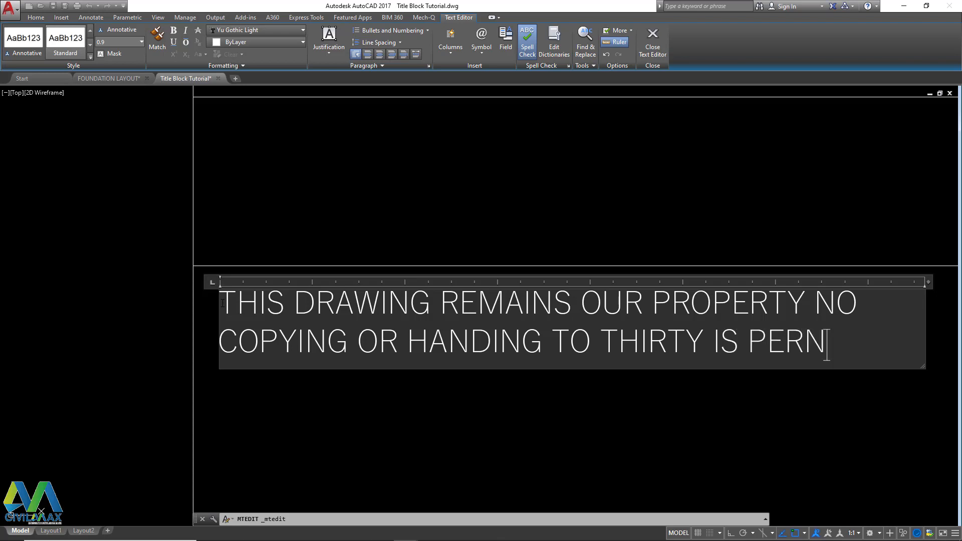
key(BackSpace)
text(MITTED)
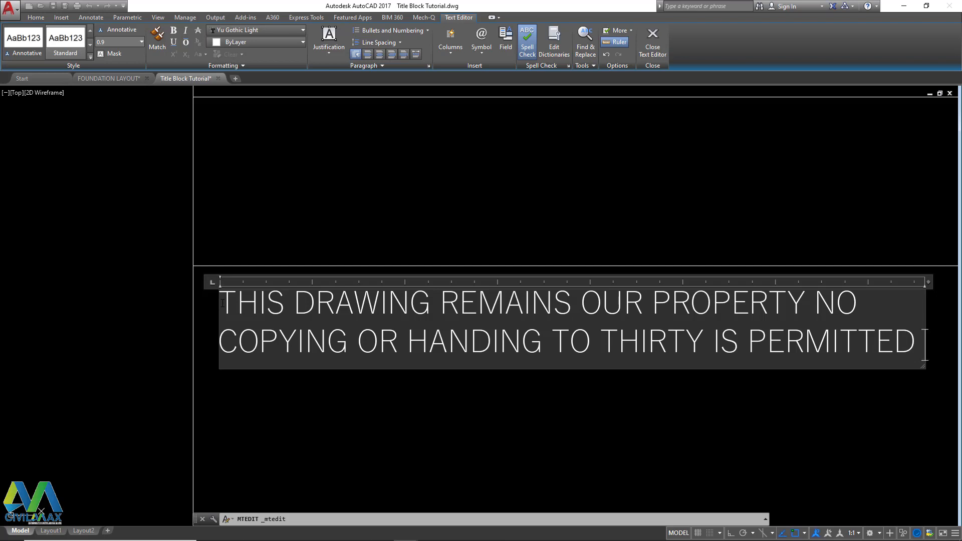
Step: Complete the ownership note with "WITHOUT ACCORDING STIPULATION OF CIVIL LAW"
text(WITHOU)
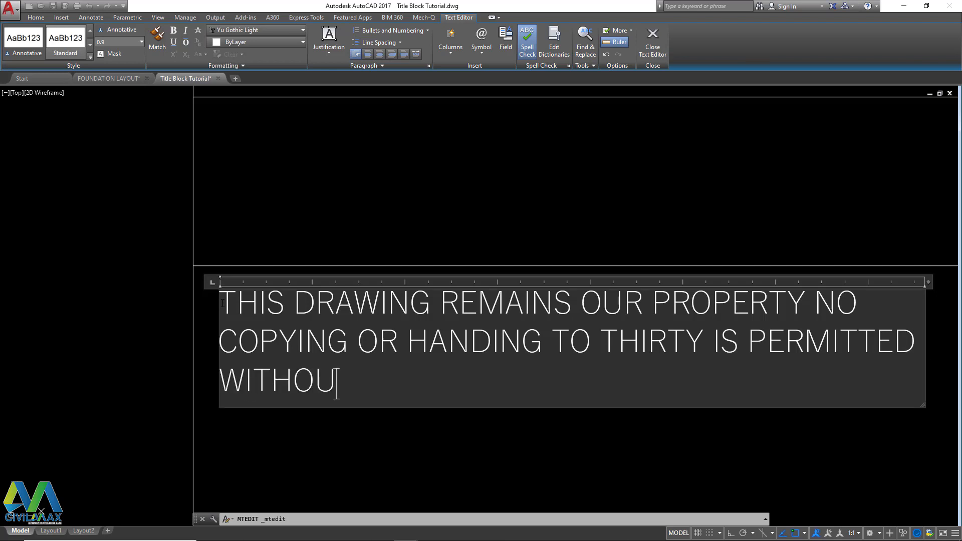
text(T)
text(ACC)
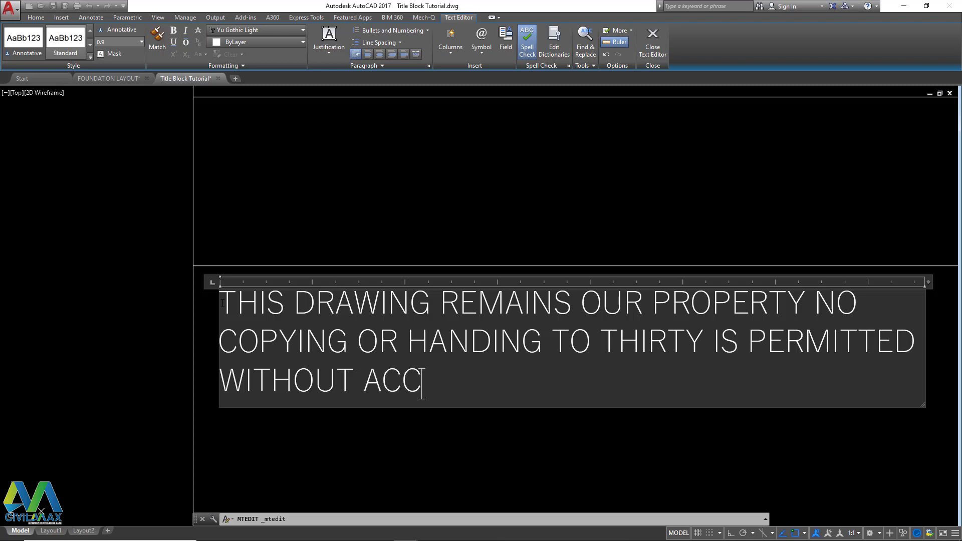
text(ORDI)
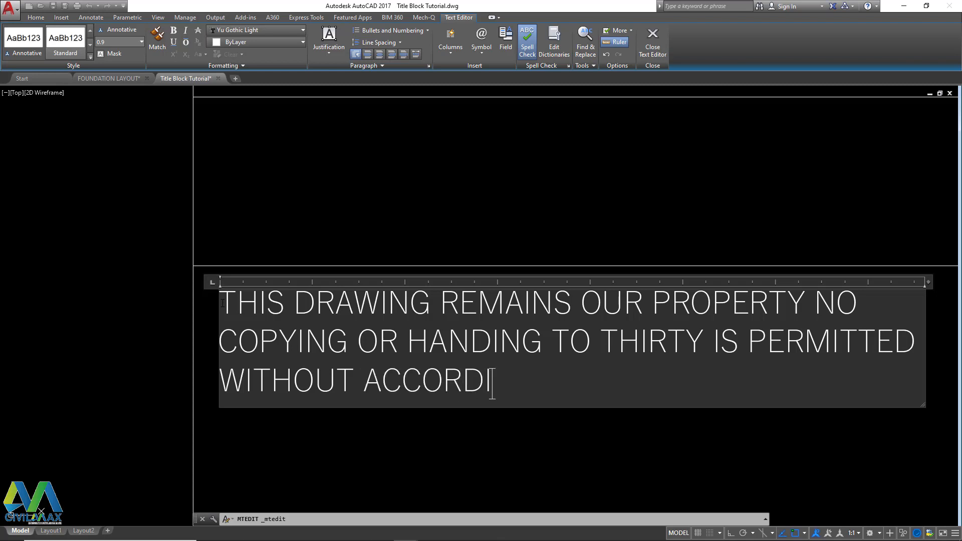
text(NG ST)
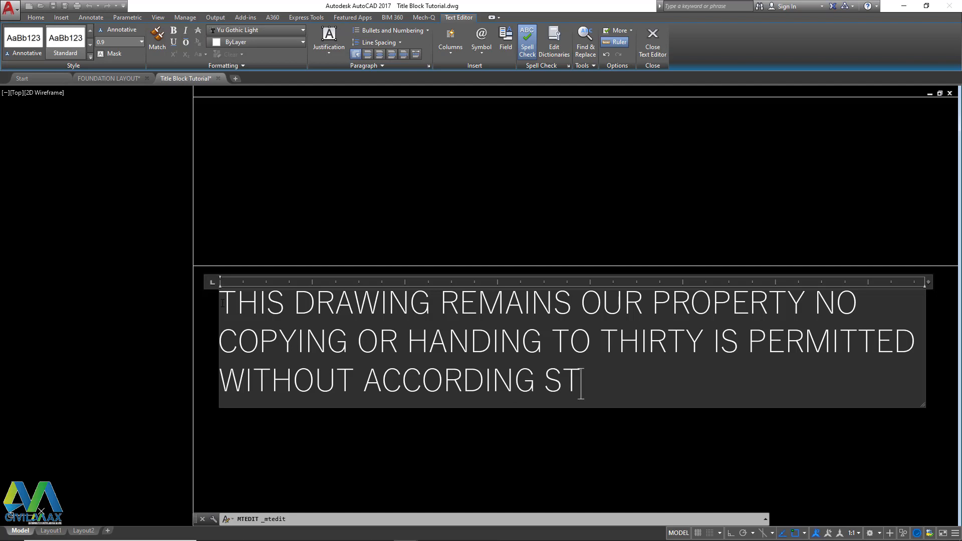
text(IPULAY)
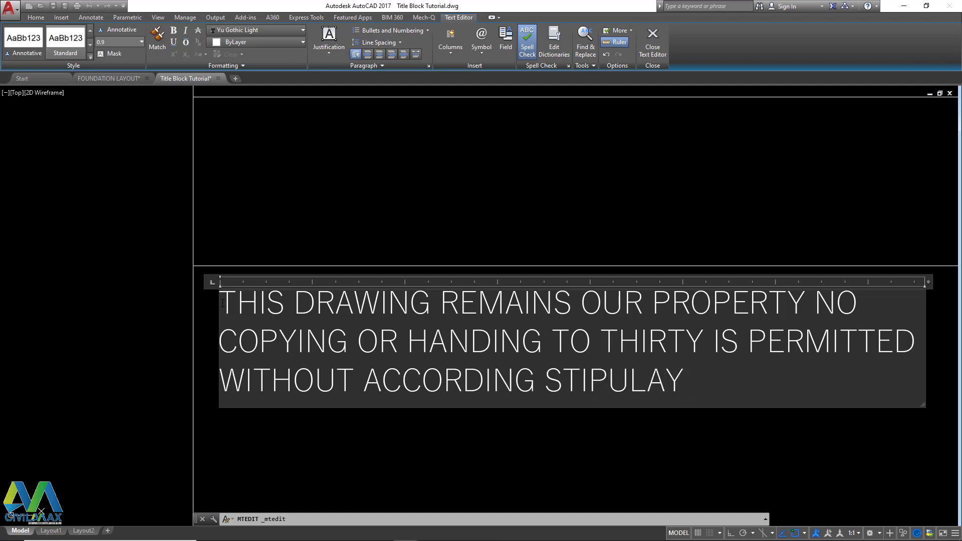
key(BackSpace)
text(TION OF CIVI)
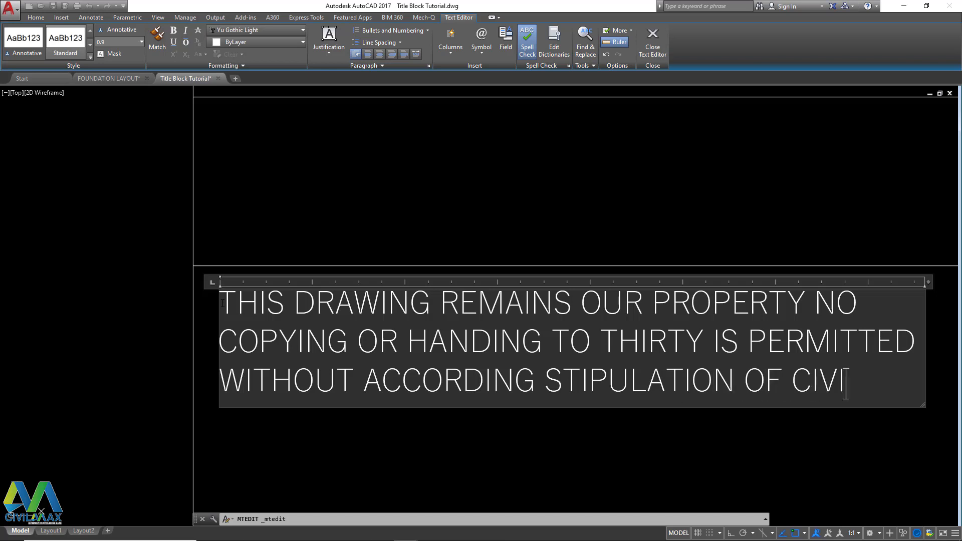
text(LAW)
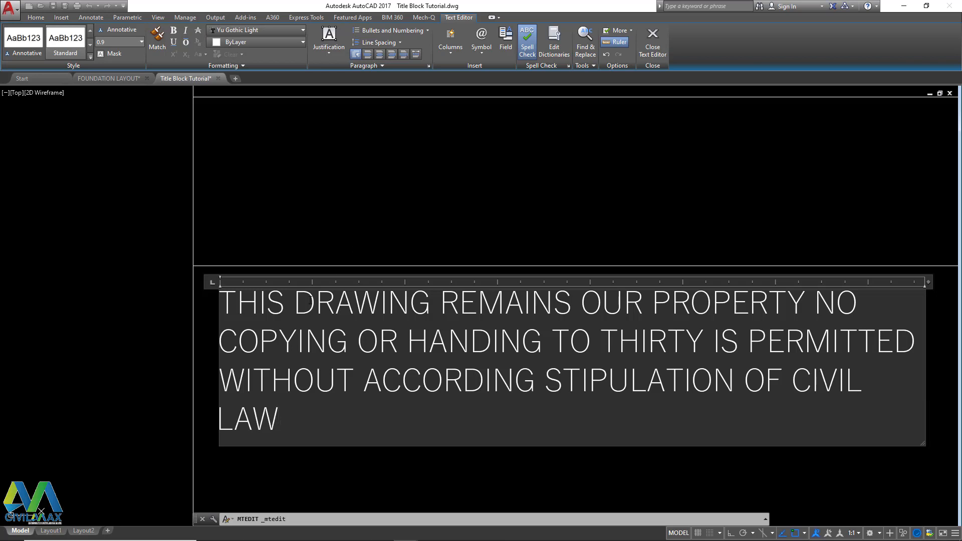
Step: Widen and deepen the note's text frame so it spans most of its cell in two lines, and finish editing
scroll(301, 307, down, 4)
drag(543, 363, 721, 393)
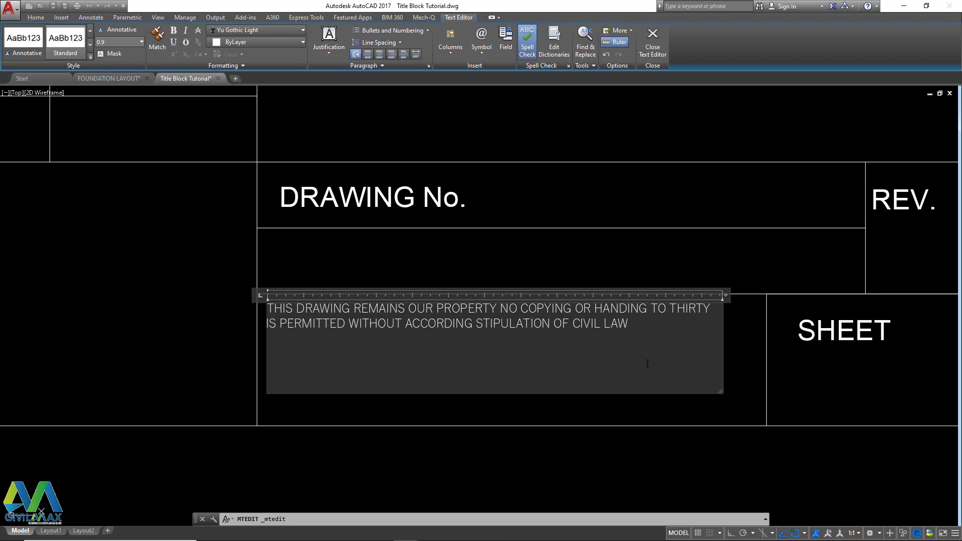
click(680, 275)
Step: Move the ownership note slightly down and away from the upper border of its cell below DRAWING No
click(654, 350)
click(406, 286)
right_click(512, 269)
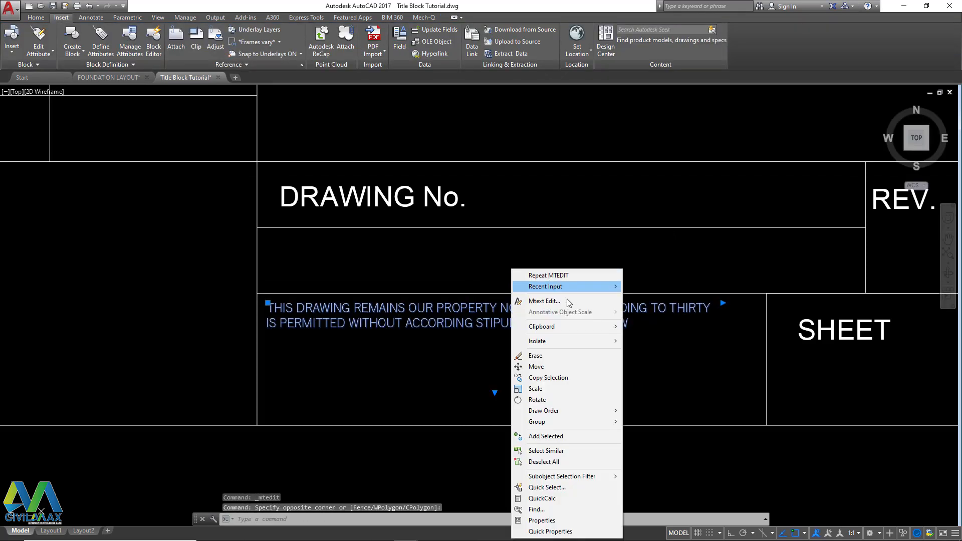
click(536, 366)
click(525, 275)
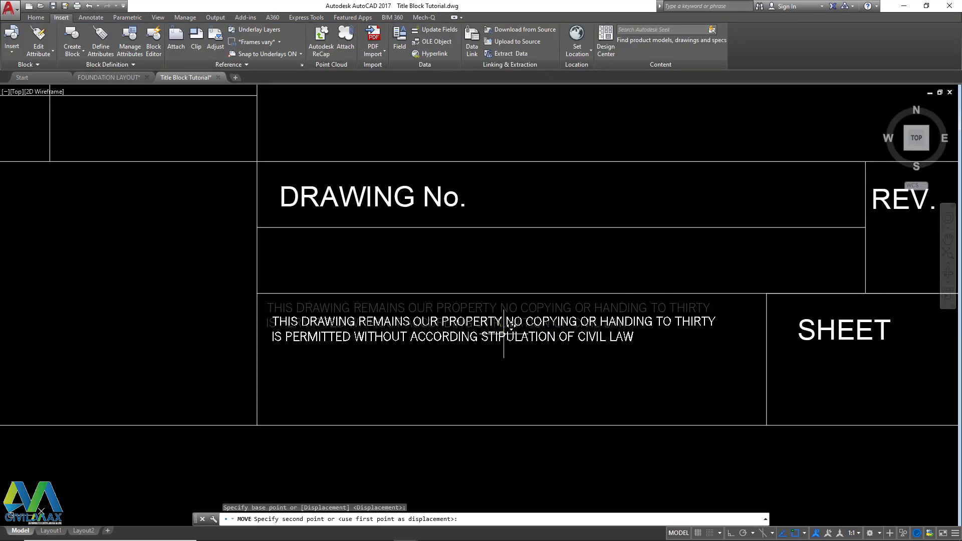
click(530, 292)
Step: Select the repositioned ownership note again and open its list of editing commands
click(641, 370)
click(352, 320)
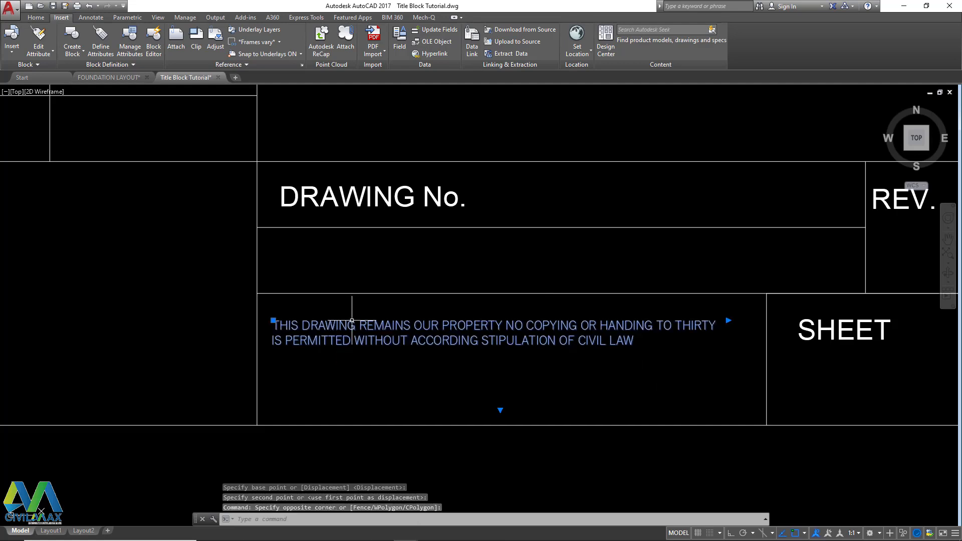
right_click(506, 266)
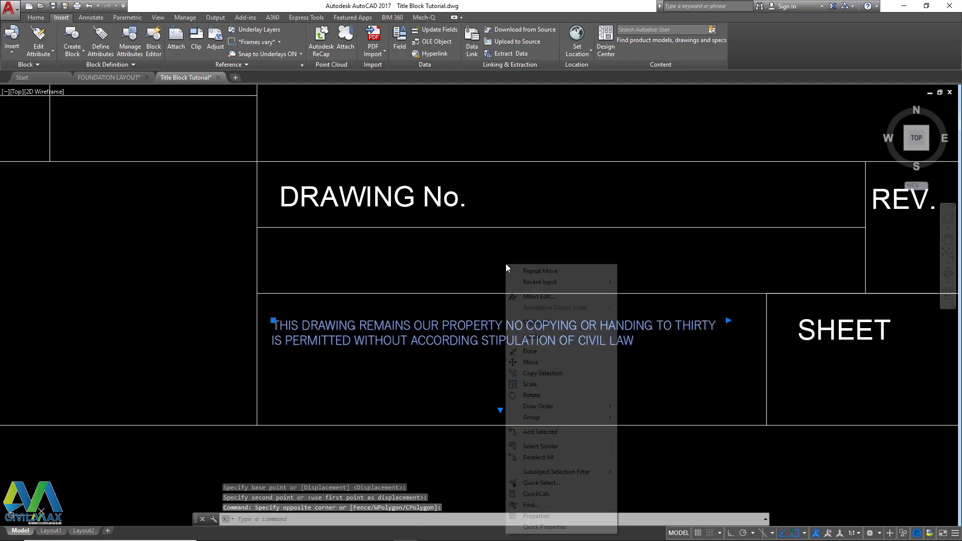
click(534, 385)
click(273, 364)
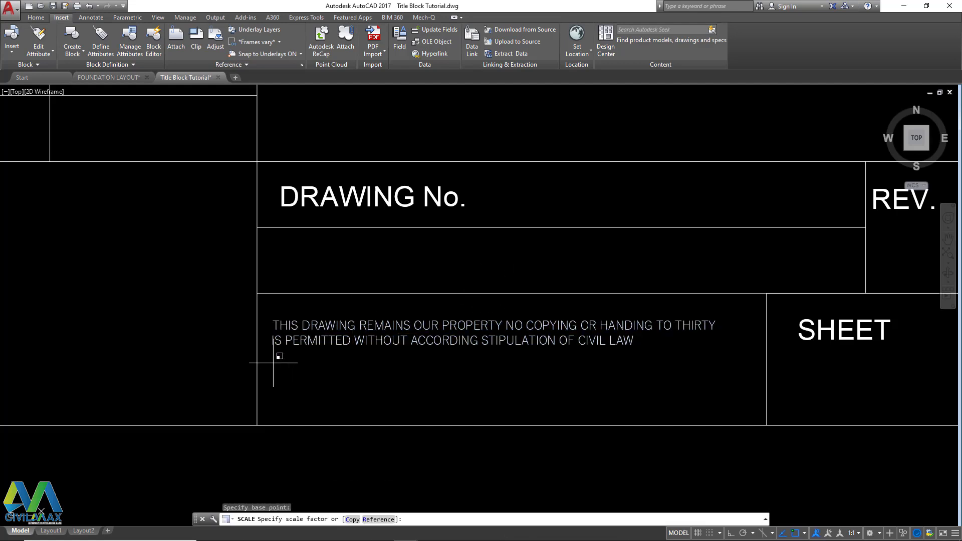
key(Escape)
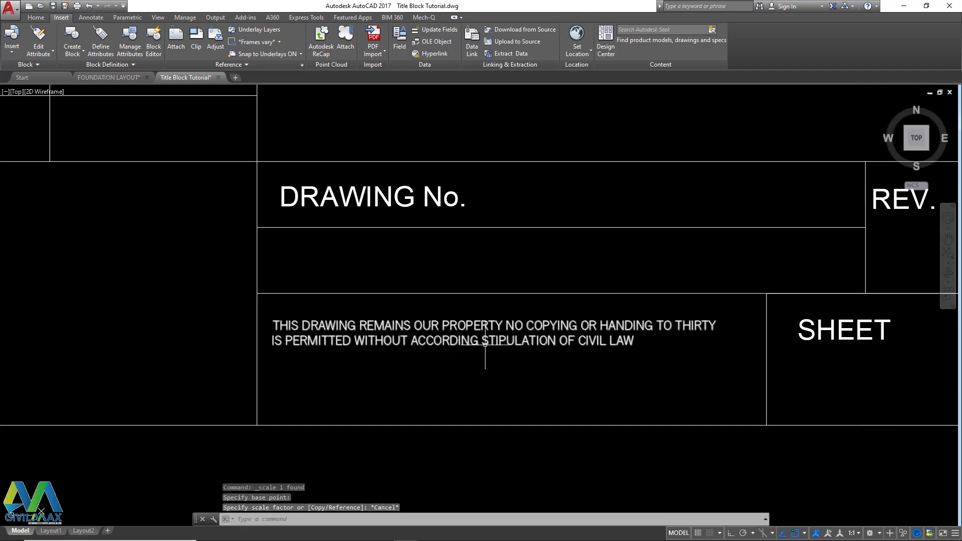
Step: Enlarge the property notice text with Scale by Reference, picking horizontal reference and new lengths with Ortho on
right_click(458, 360)
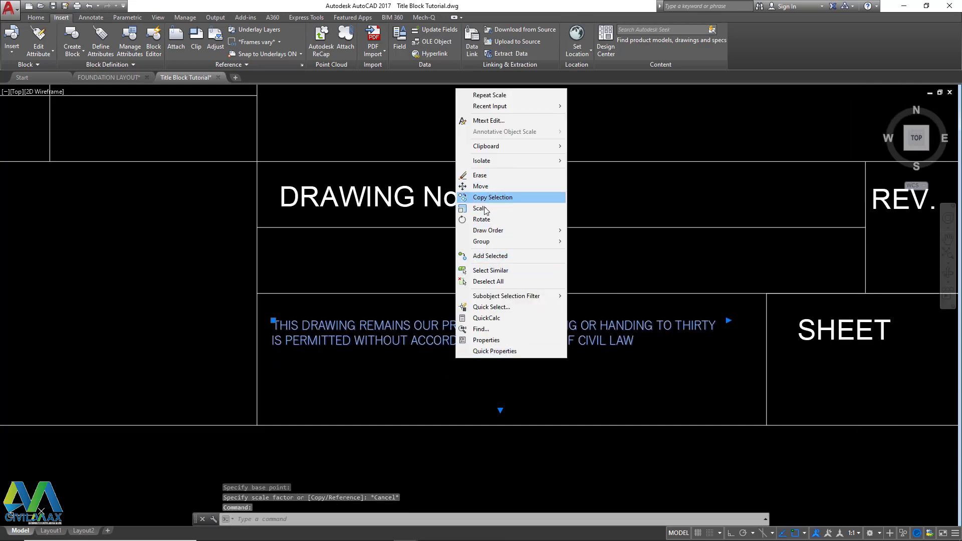
click(481, 208)
click(274, 354)
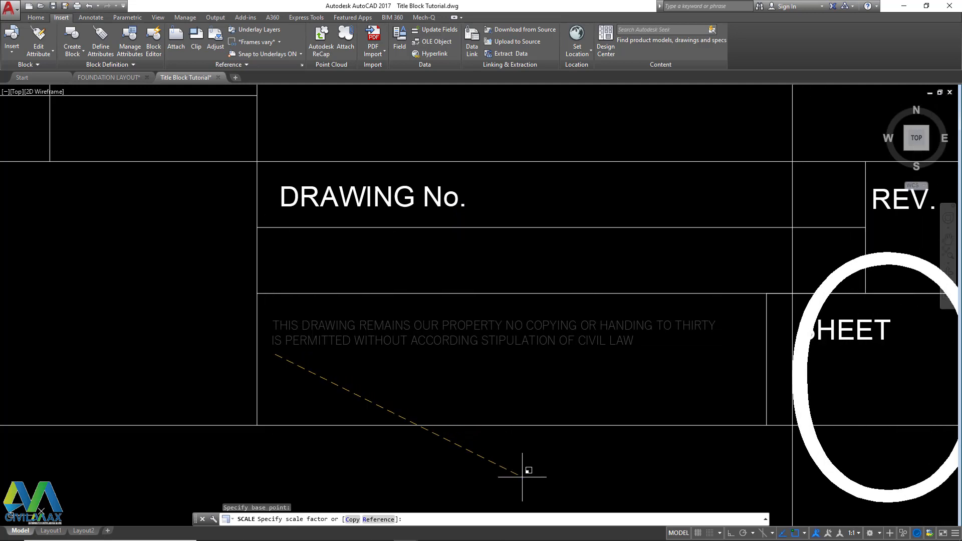
text(R)
key(Return)
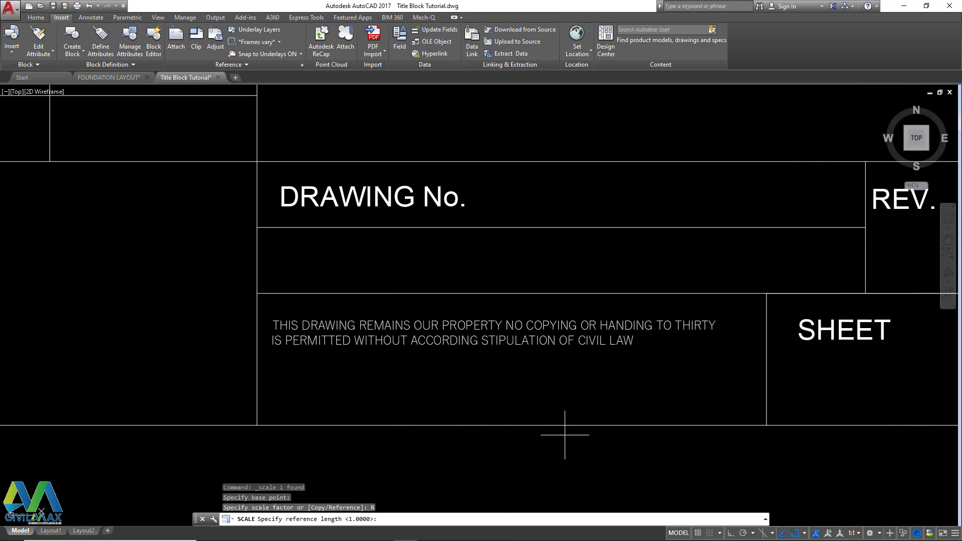
click(657, 368)
key(F8)
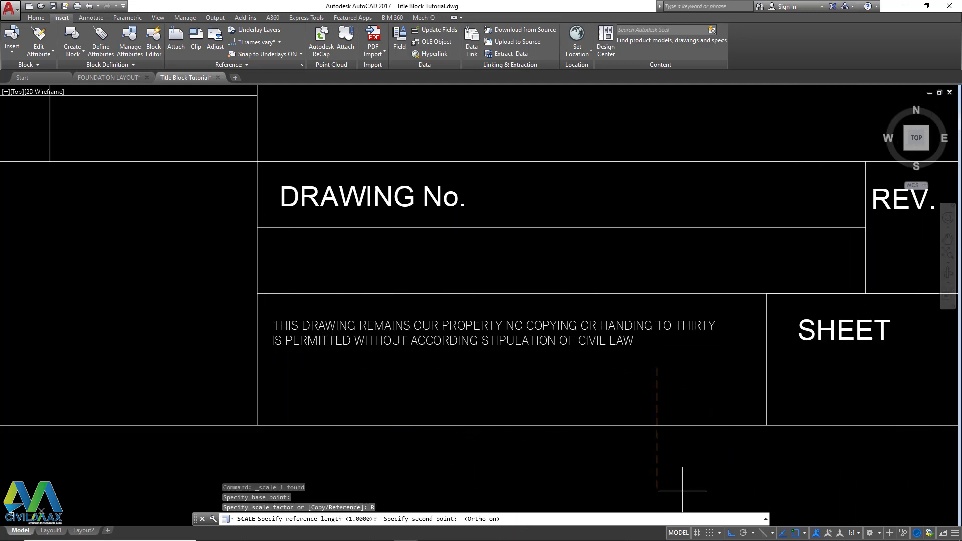
click(299, 366)
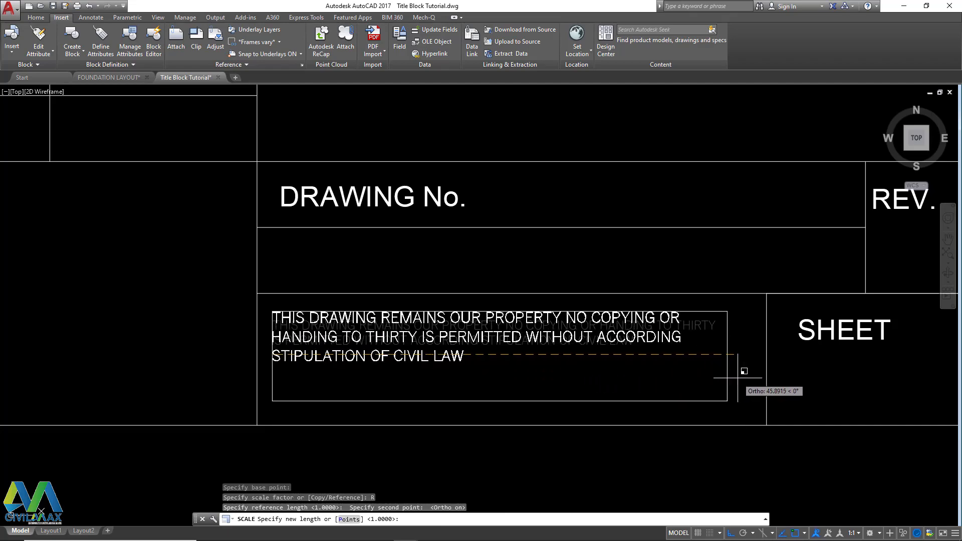
click(828, 381)
Step: Move the enlarged property notice straight down to centre it vertically in its cell beside SHEET
click(666, 382)
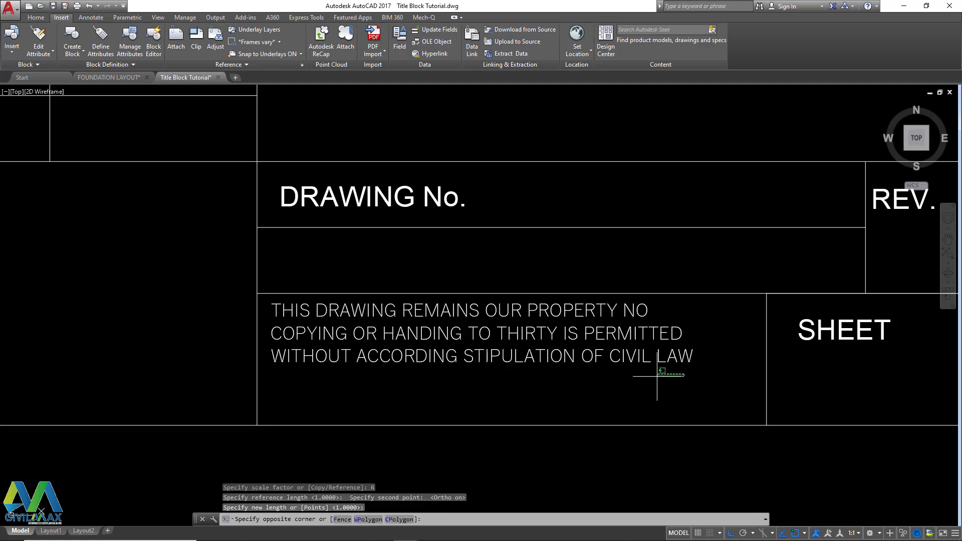
click(320, 318)
right_click(320, 318)
click(351, 147)
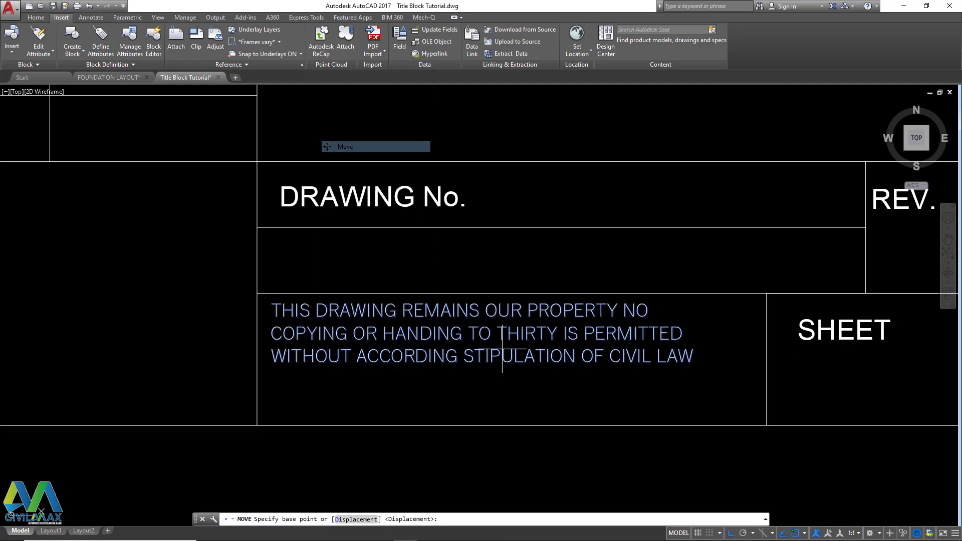
click(488, 333)
click(495, 340)
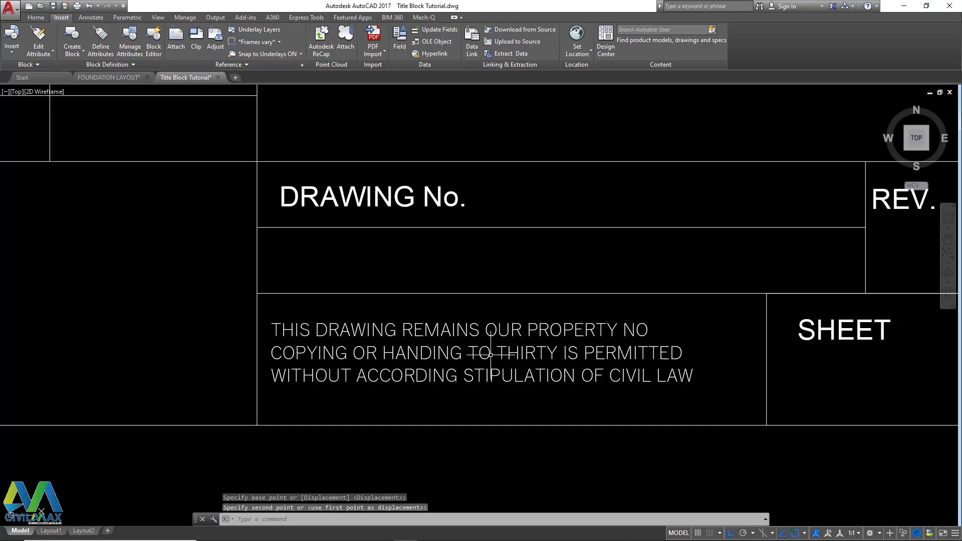
Step: Start a new attribute definition with tag CLIENT, prompt CLIENT and default XXX
scroll(495, 341, down, 4)
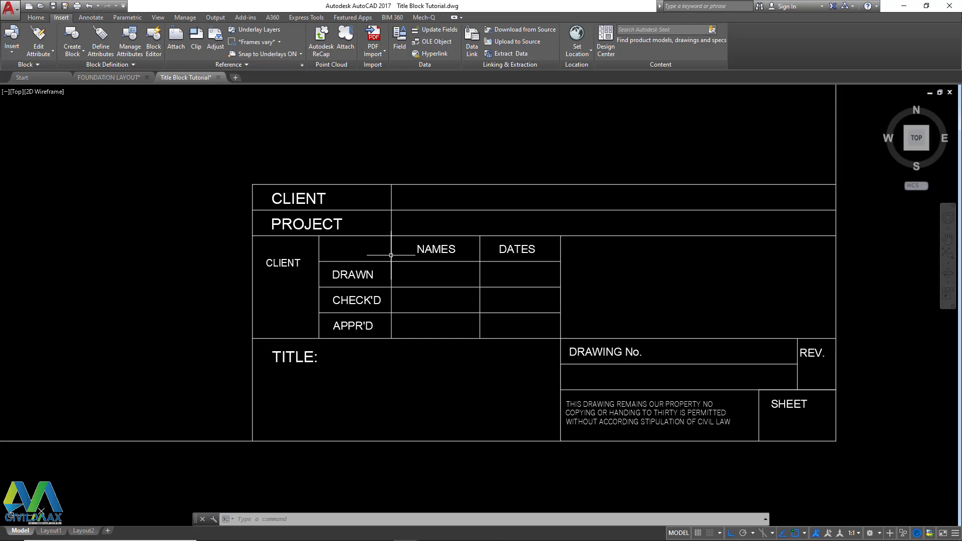
scroll(298, 200, up, 2)
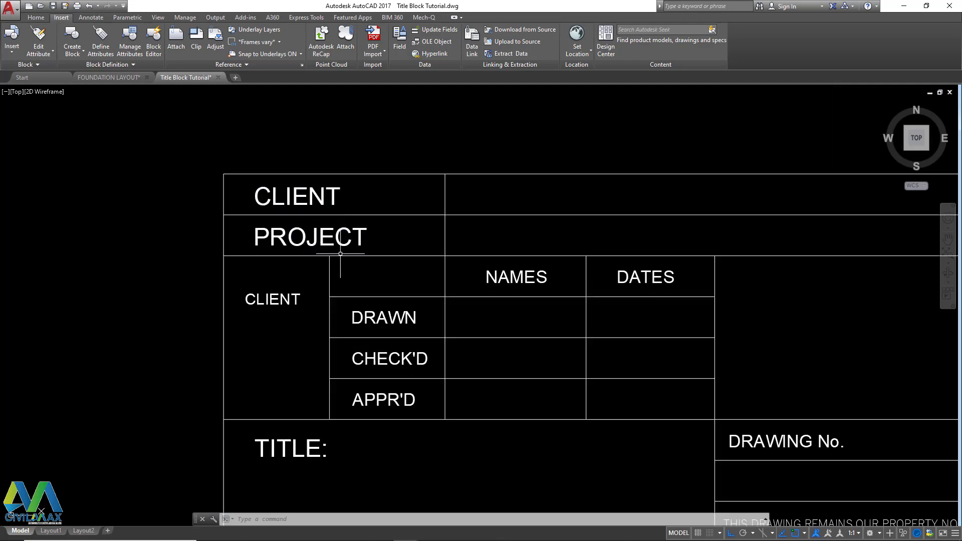
mouse_move(419, 353)
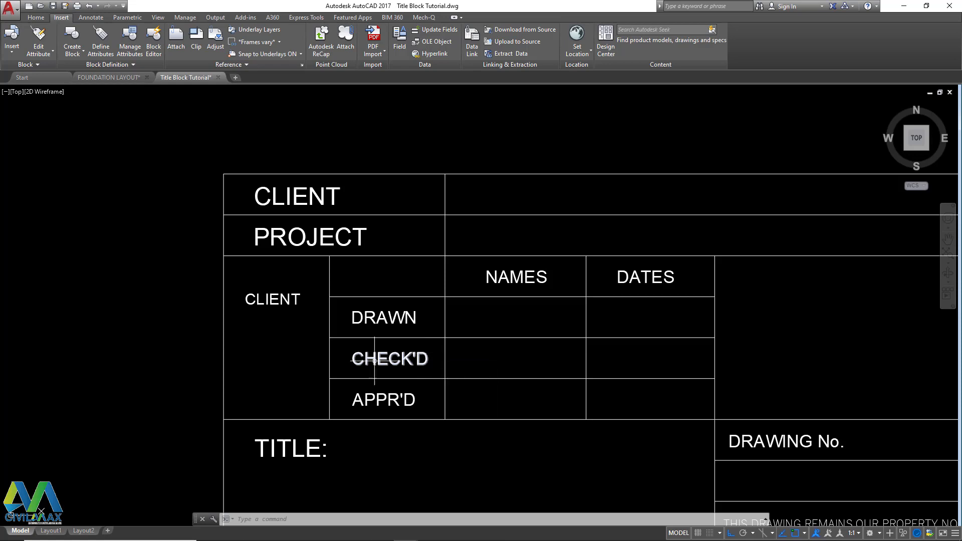
click(104, 50)
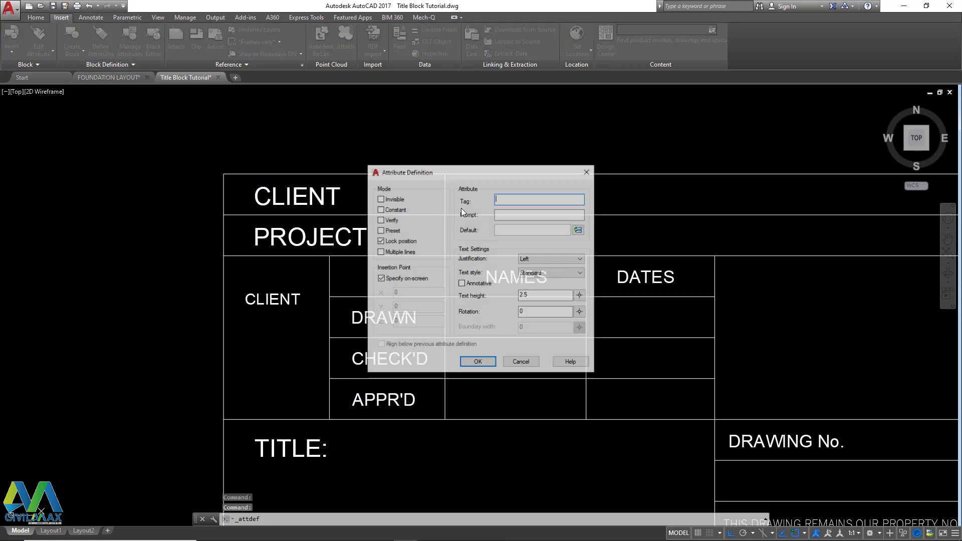
drag(534, 172, 692, 186)
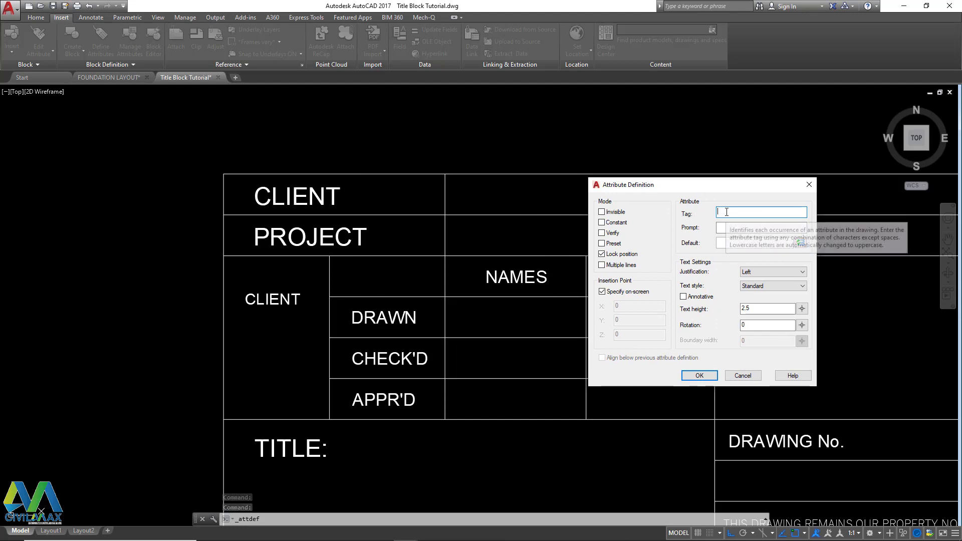
text(CLIENT)
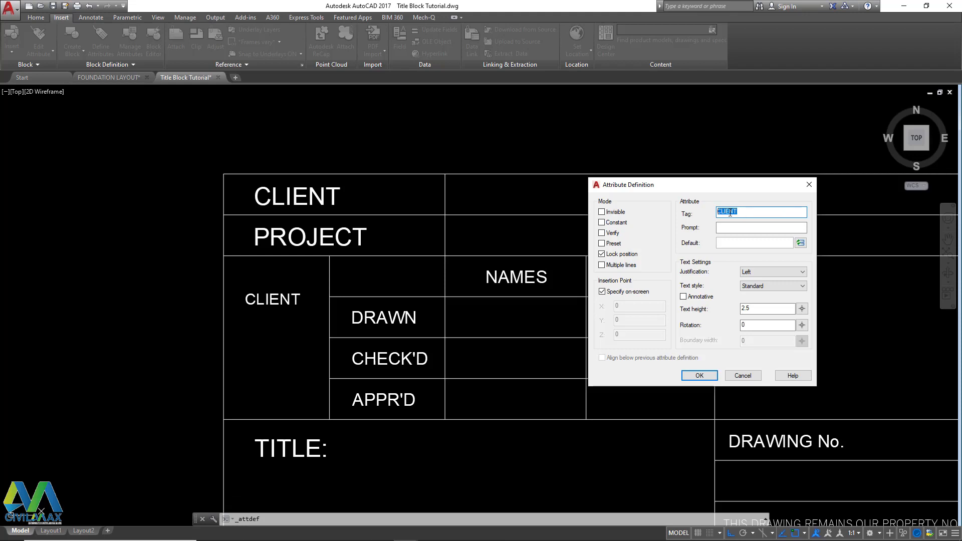
right_click(730, 210)
click(759, 241)
right_click(735, 229)
click(758, 272)
click(735, 245)
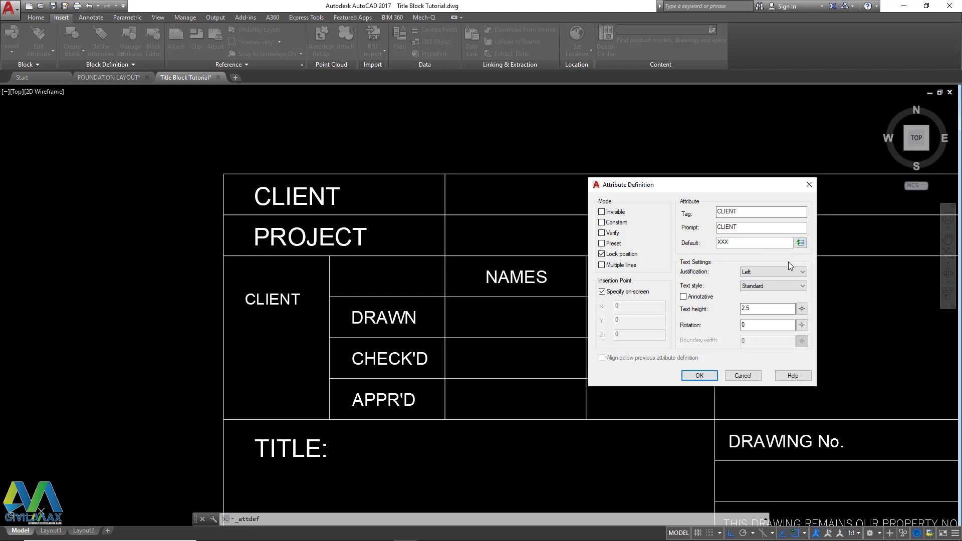
Step: Place the CLIENT attribute in the empty cell beside the CLIENT label in the title block's first row
click(699, 375)
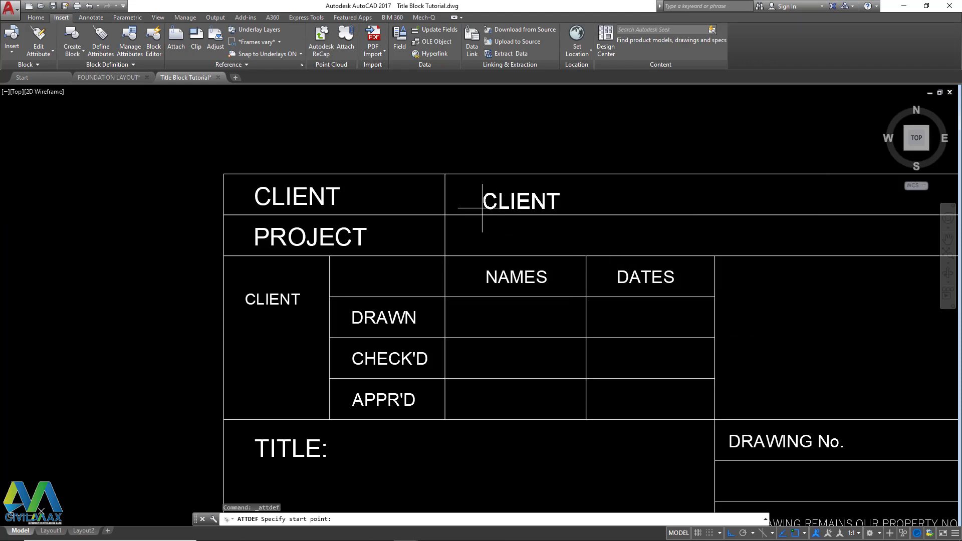
scroll(538, 199, up, 2)
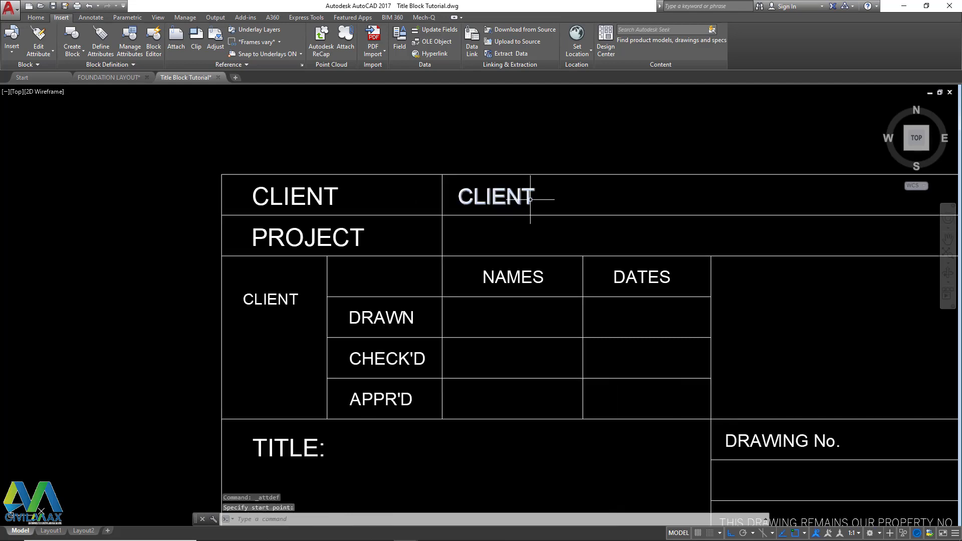
scroll(535, 200, down, 2)
scroll(504, 199, up, 2)
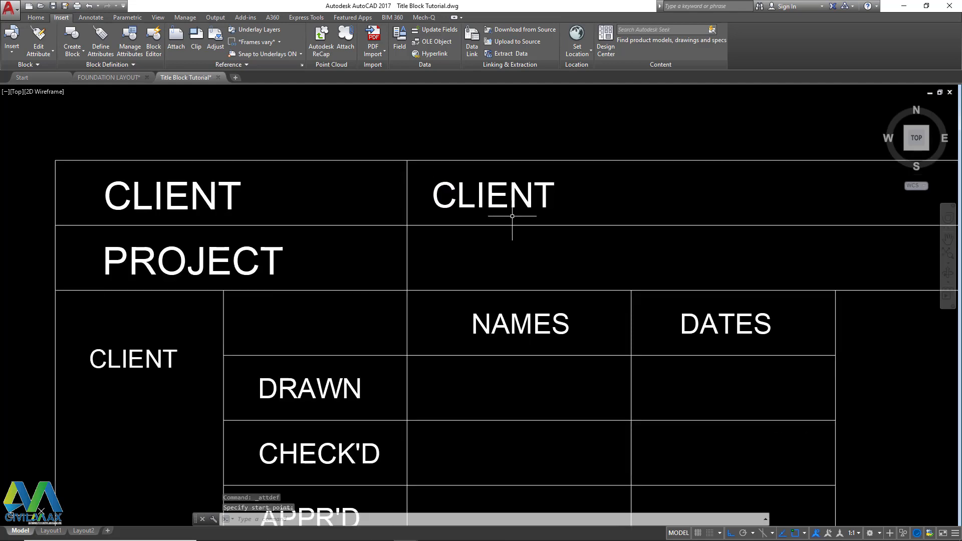
Step: Start another attribute definition with tag PROJECT, prompt PROJECT and default XXX
right_click(581, 194)
click(614, 201)
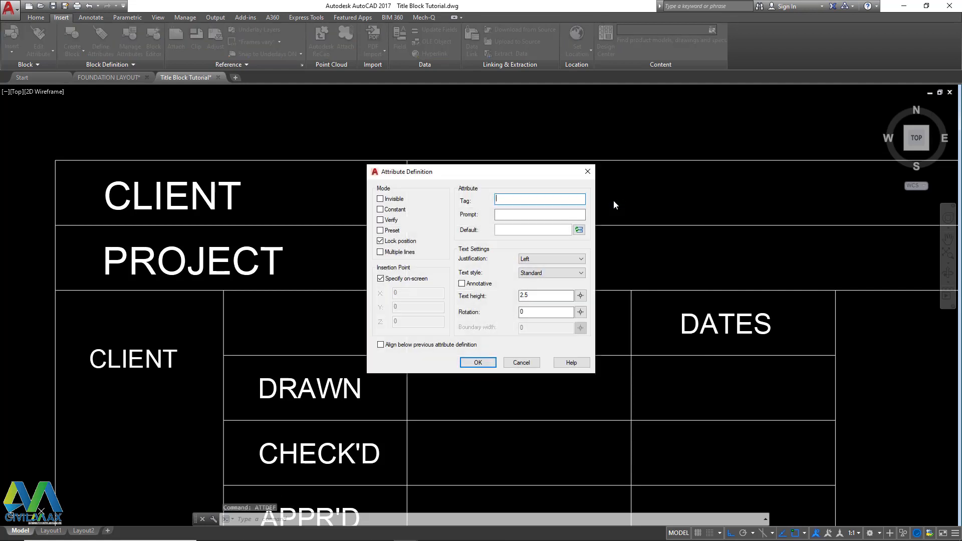
drag(487, 180, 642, 189)
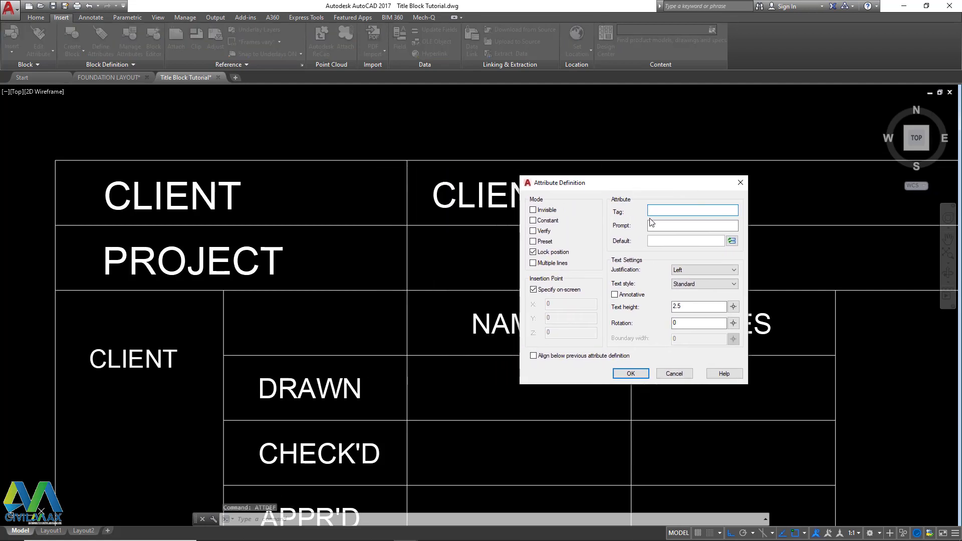
text(PROJECT)
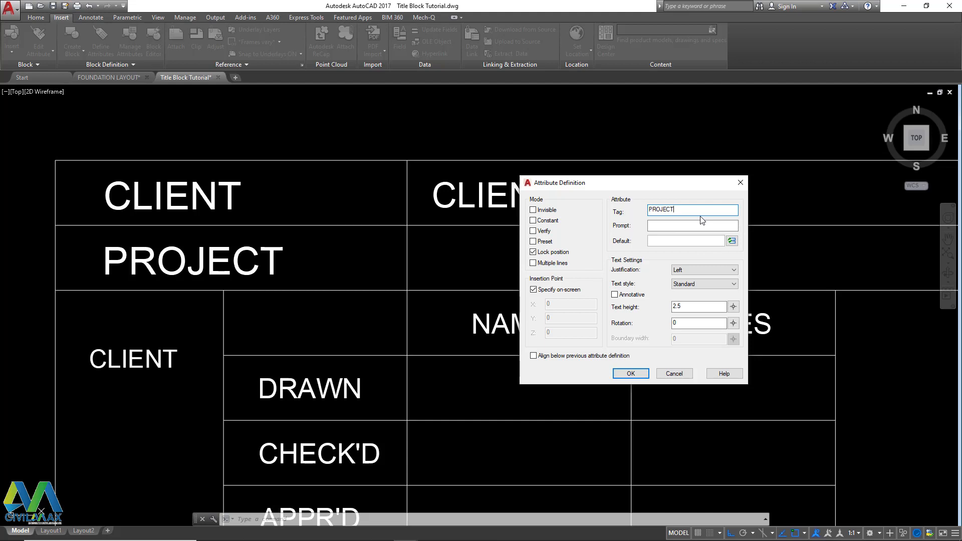
drag(677, 211, 641, 209)
right_click(651, 209)
click(681, 242)
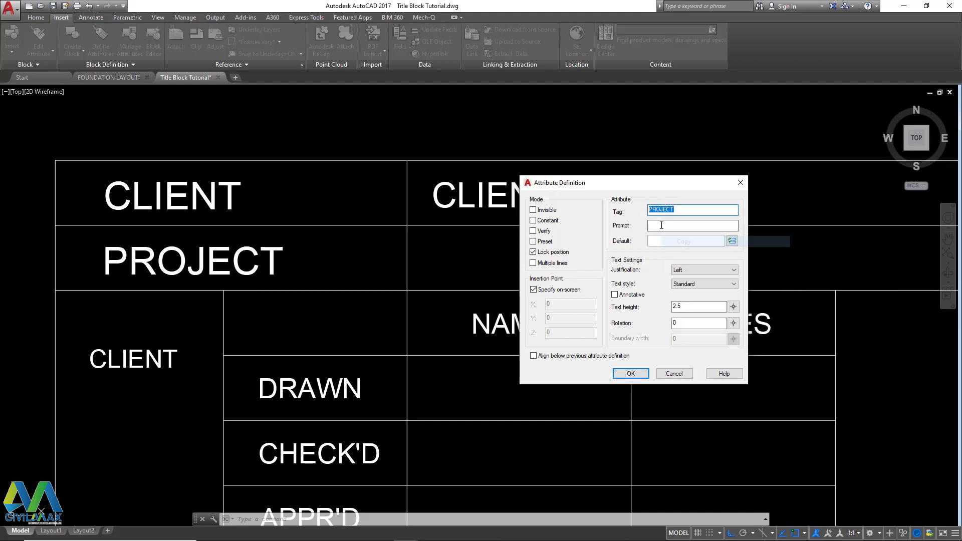
click(660, 225)
right_click(660, 225)
click(710, 268)
click(660, 241)
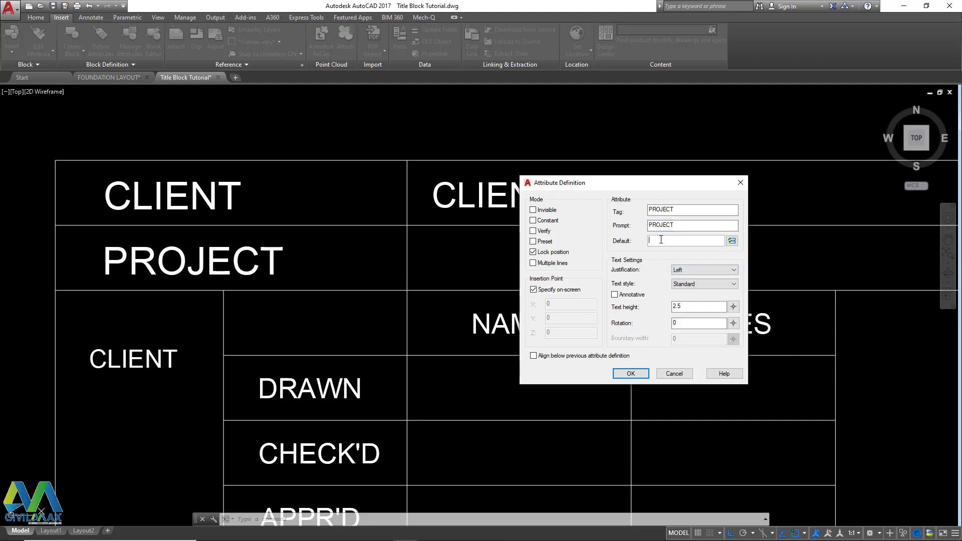
text(XXX)
Step: Place the PROJECT attribute beside the PROJECT label, aligned under the CLIENT attribute
click(638, 376)
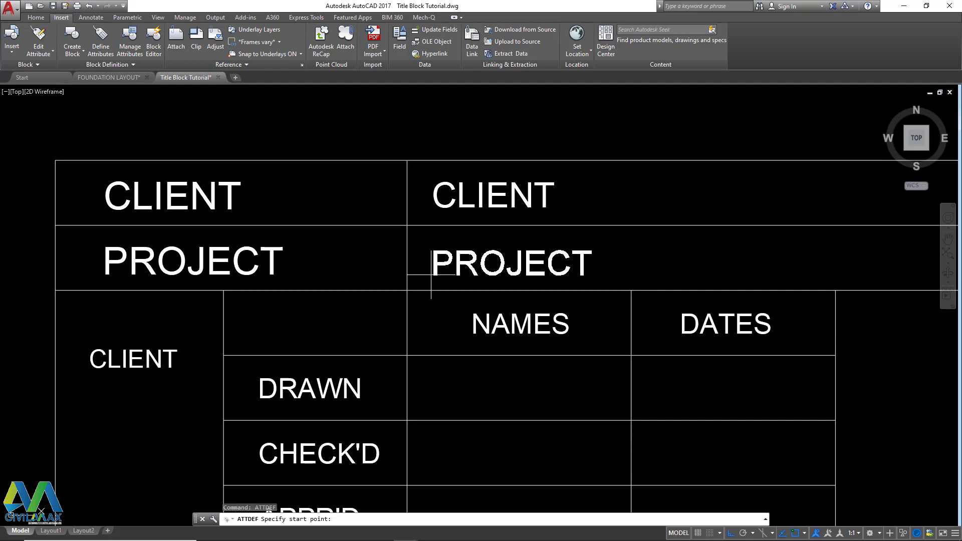
click(431, 274)
scroll(498, 254, down, 2)
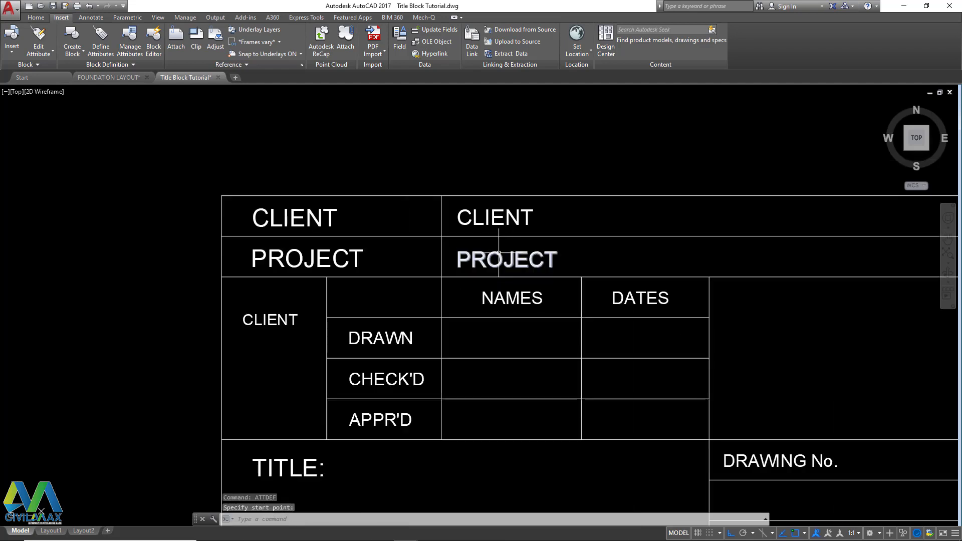
Step: Start another attribute definition with tag DRAWNBY, prompt DRAWNBY and default XXX
right_click(576, 220)
click(608, 228)
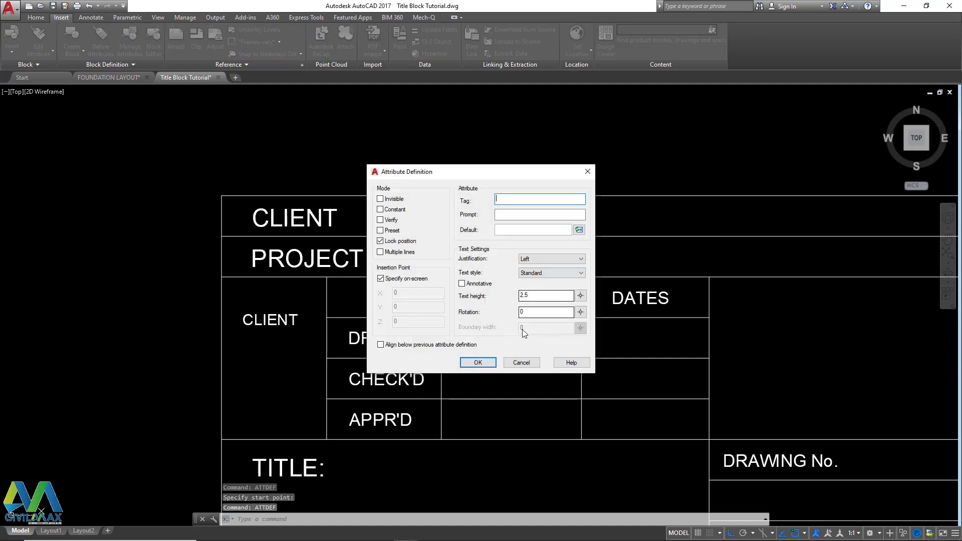
drag(491, 175, 740, 175)
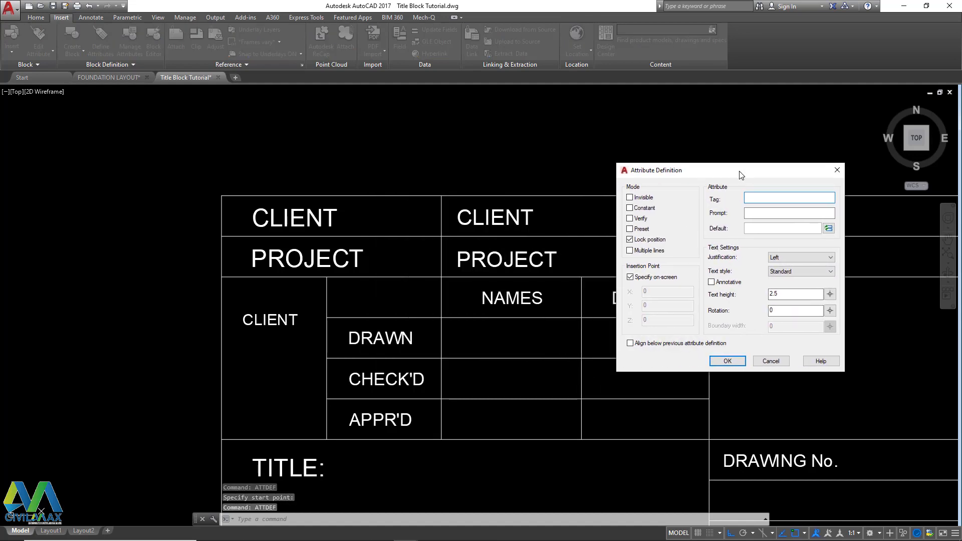
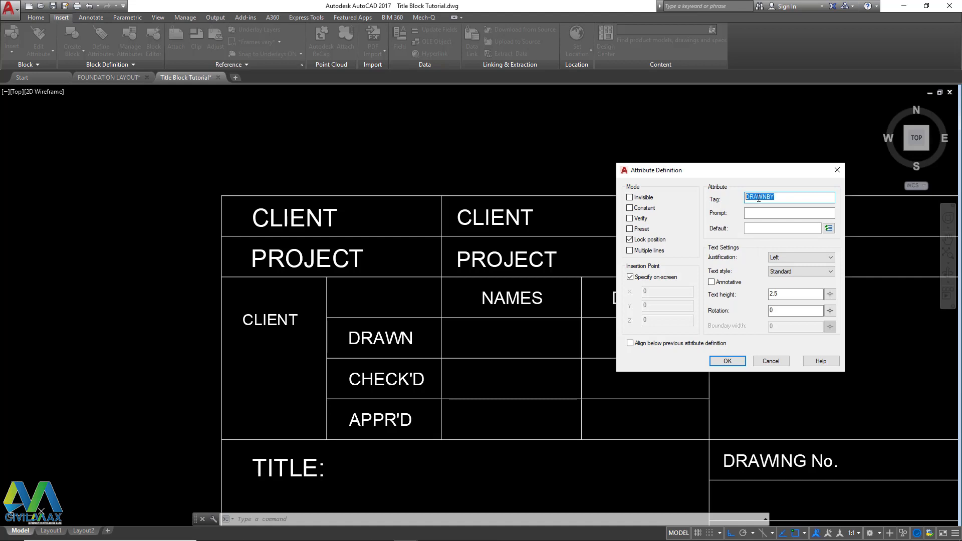
right_click(758, 198)
click(786, 226)
right_click(761, 214)
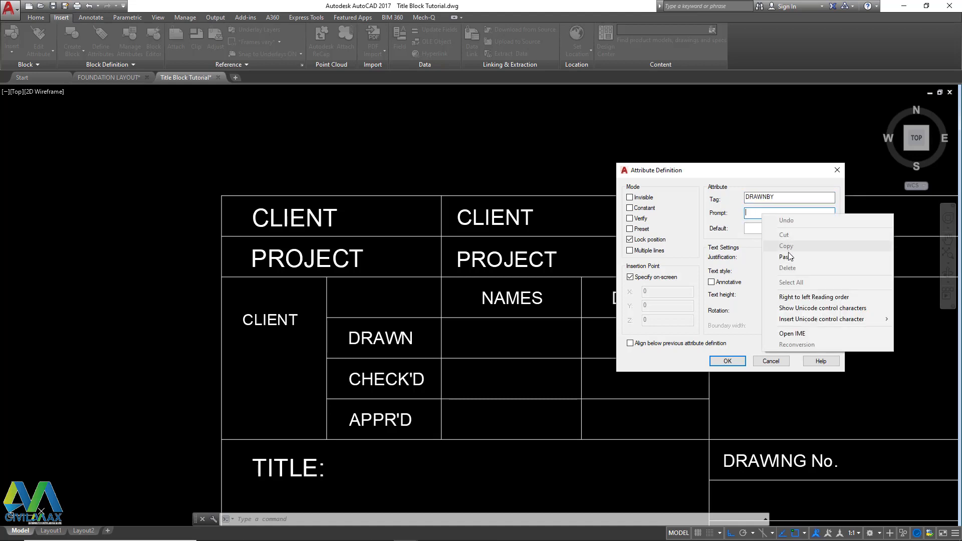
click(785, 256)
click(763, 229)
text(XXX)
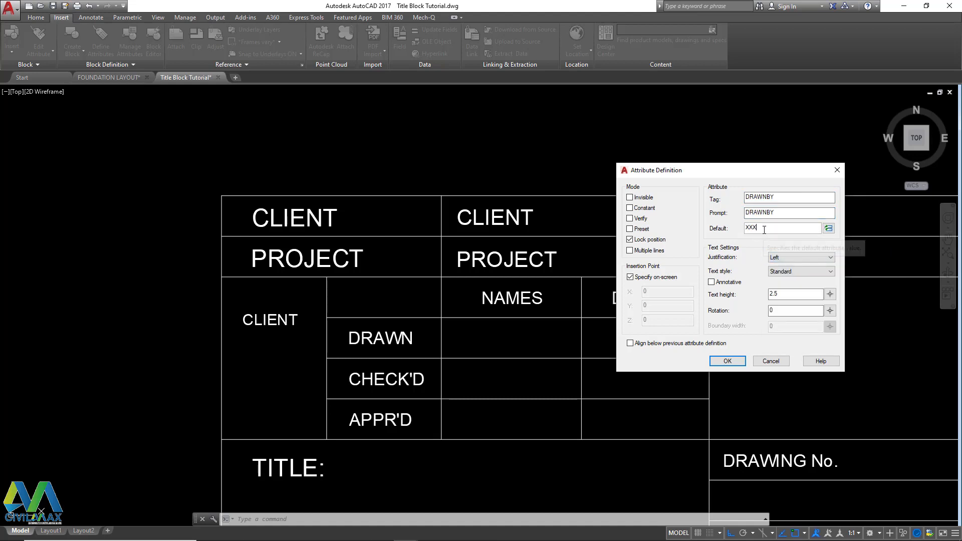
Step: Set the DRAWNBY attribute's text height to 2 and place it in the NAMES cell beside the DRAWN label
click(784, 293)
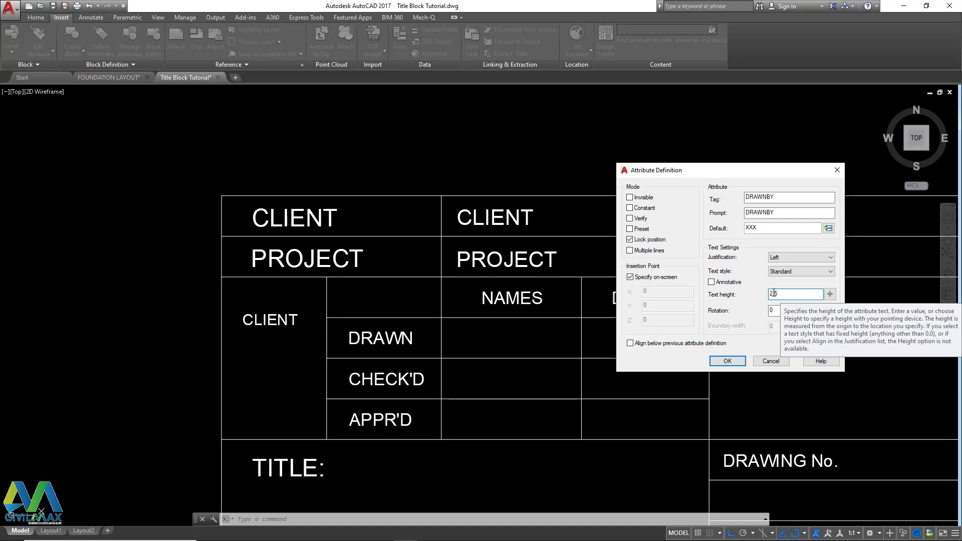
key(BackSpace)
key(BackSpace)
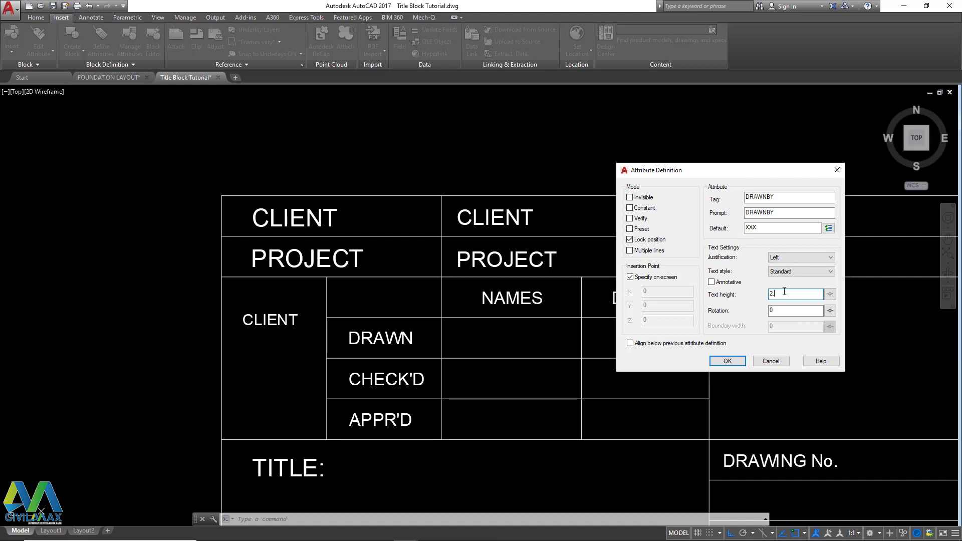
click(732, 361)
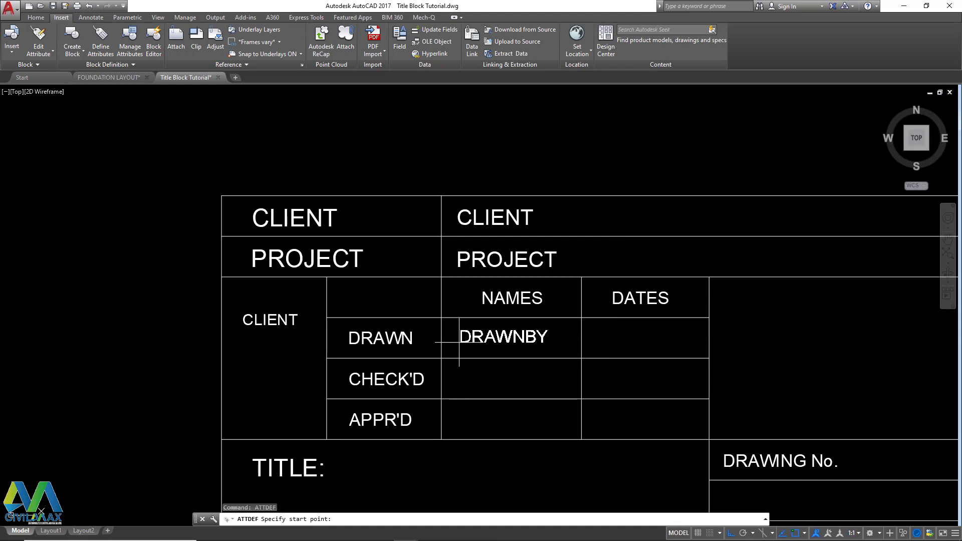
click(459, 342)
Step: Start another attribute definition with the tag CHECK'DBY
right_click(652, 233)
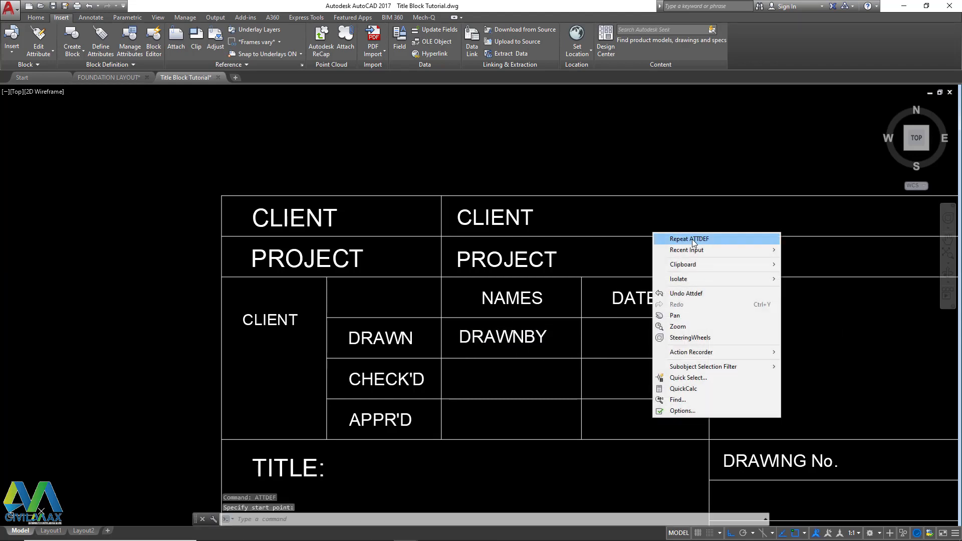
click(692, 238)
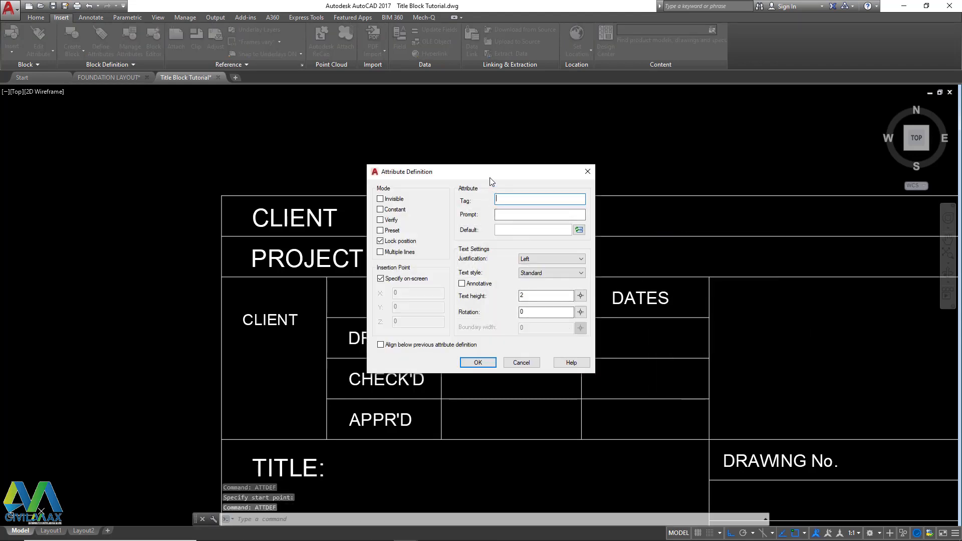
drag(489, 177, 674, 177)
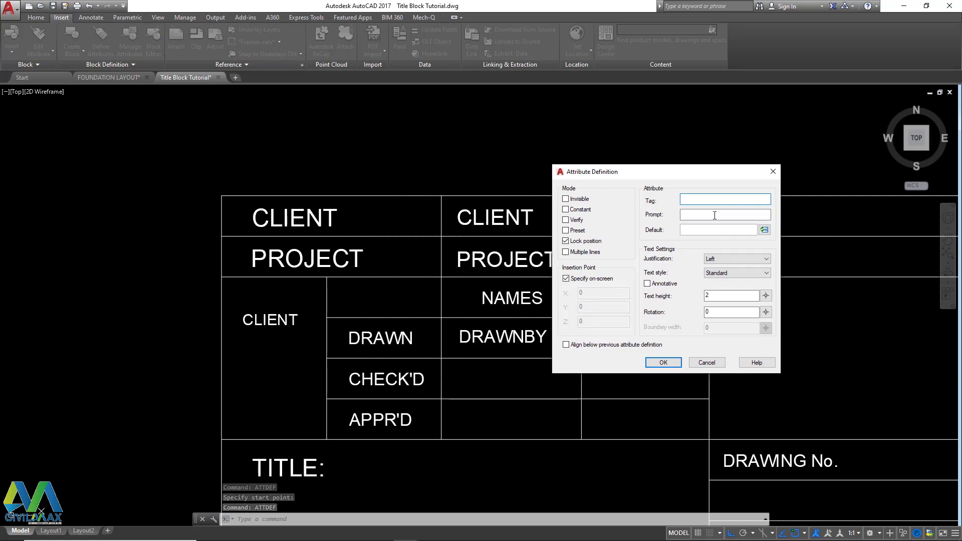
text(CHECK'DBY)
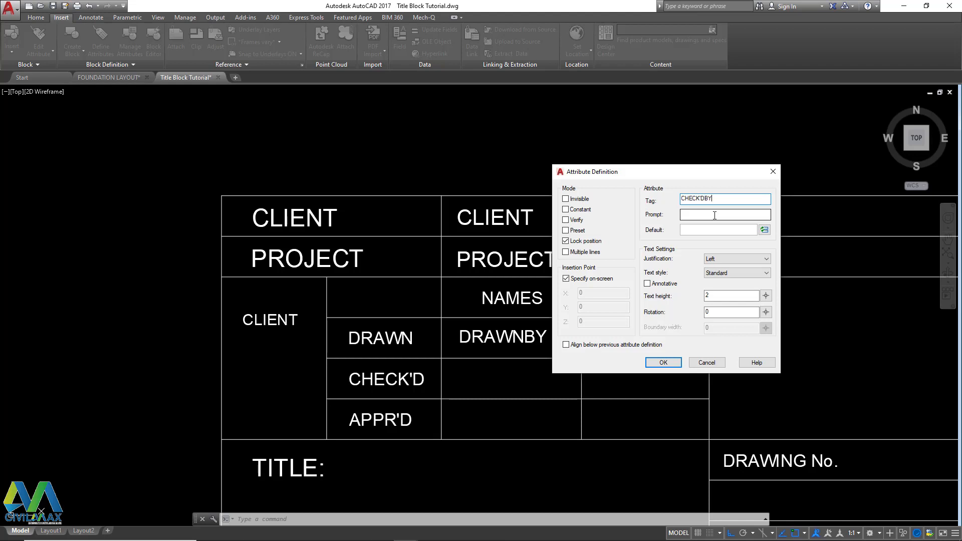
Step: Give the attribute the prompt CHECK'DBY and default XXX, and place it in the NAMES cell beside the CHECK'D label
drag(716, 199, 681, 202)
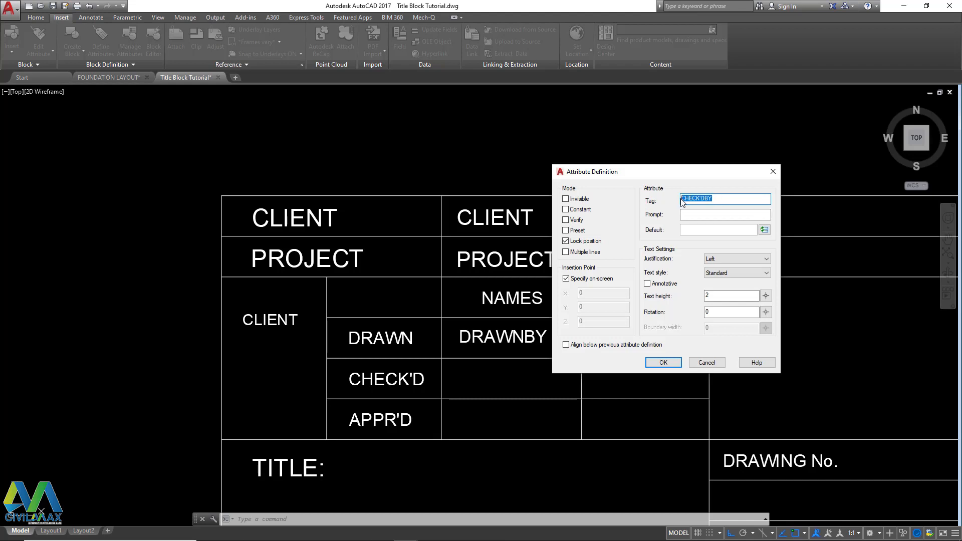
right_click(689, 198)
click(714, 229)
click(701, 215)
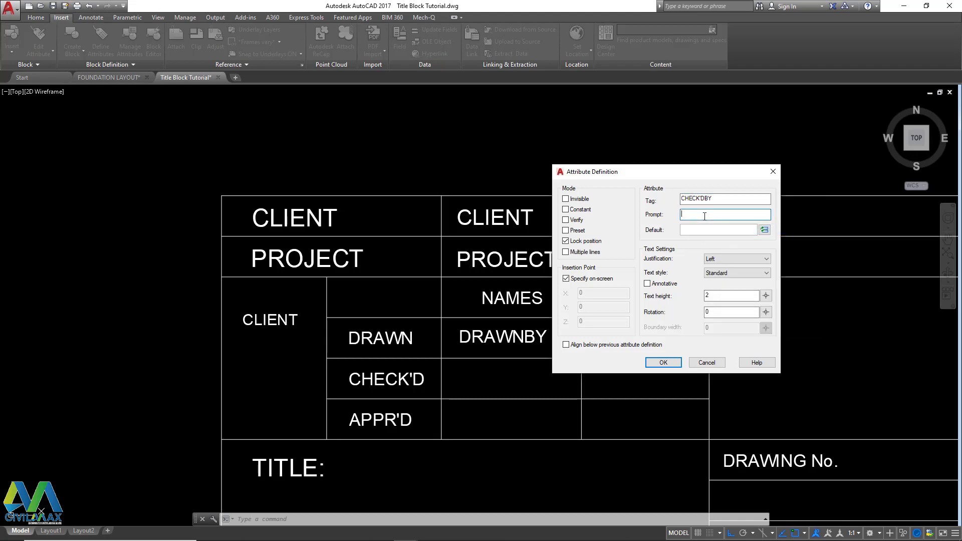
right_click(704, 216)
click(729, 260)
text(X)
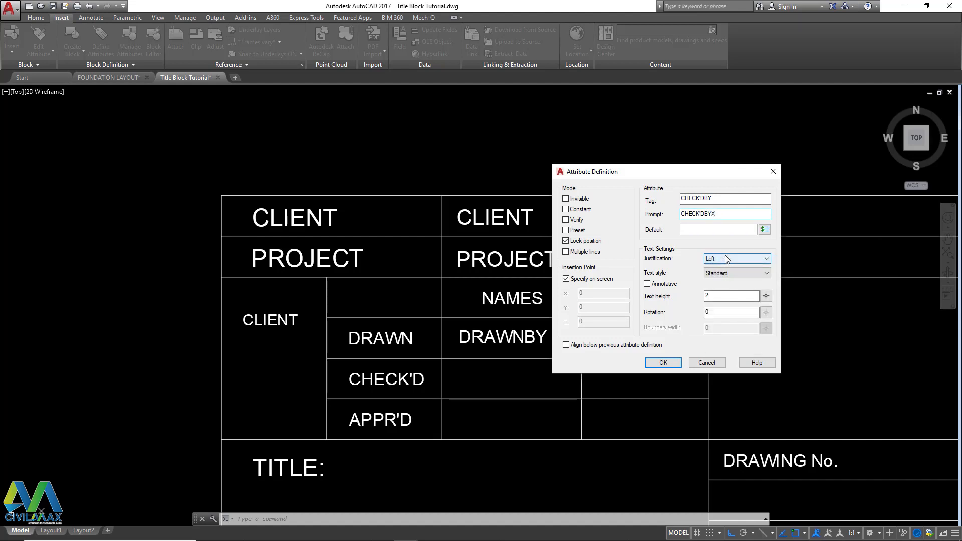
key(BackSpace)
key(BackSpace)
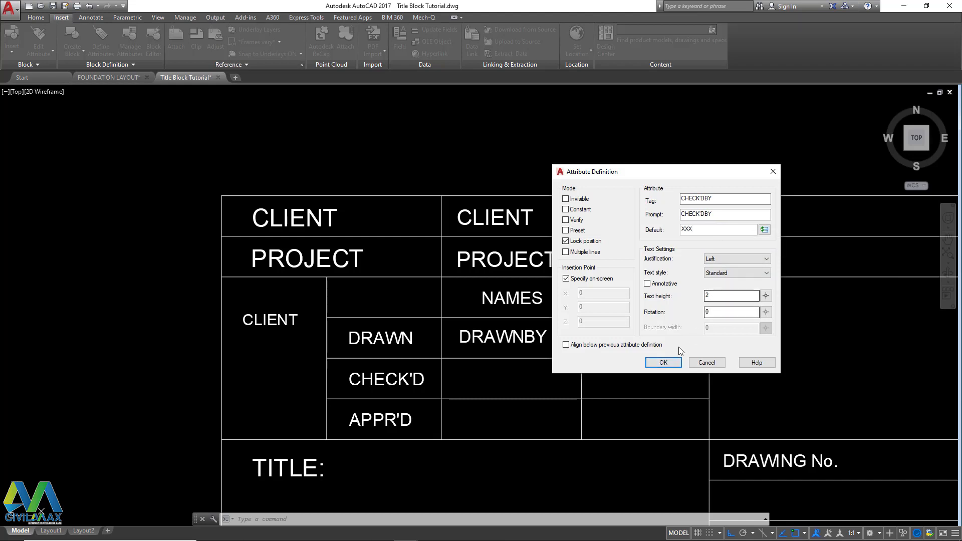
click(663, 362)
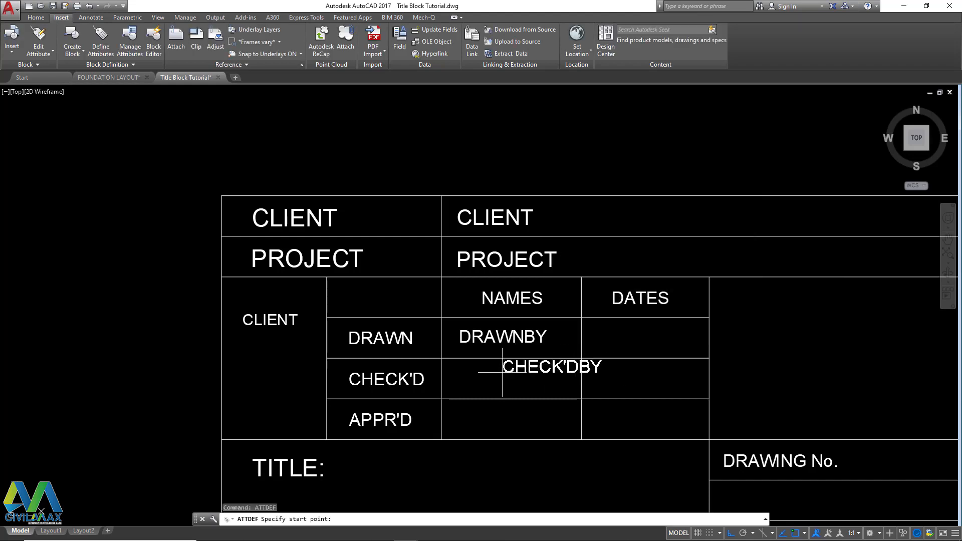
click(457, 383)
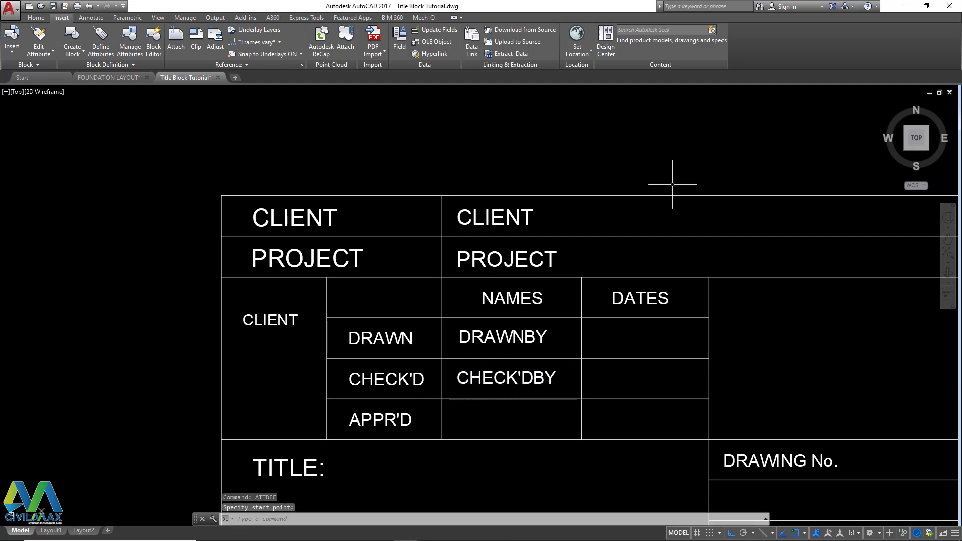
Step: Start another attribute definition with the tag APPRO'D
right_click(678, 128)
click(705, 136)
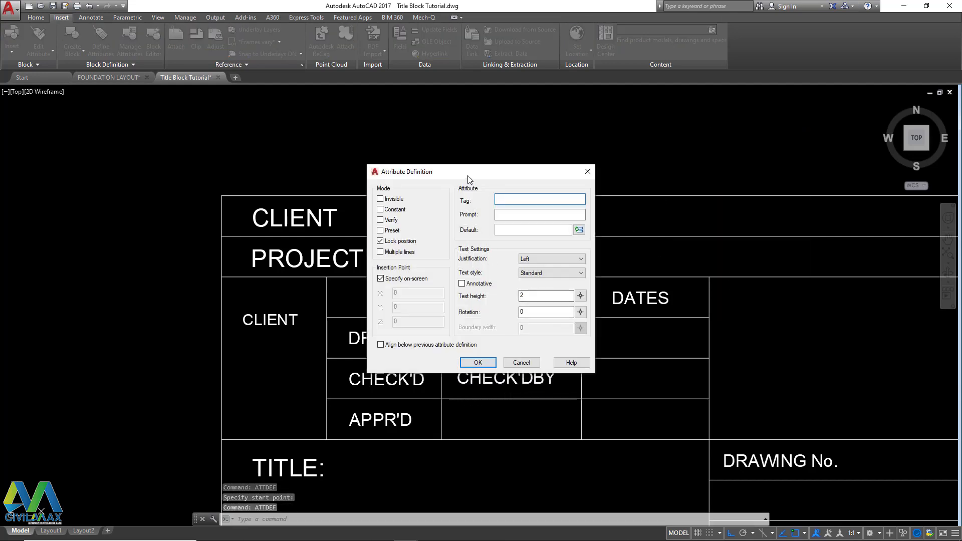
drag(468, 180, 736, 179)
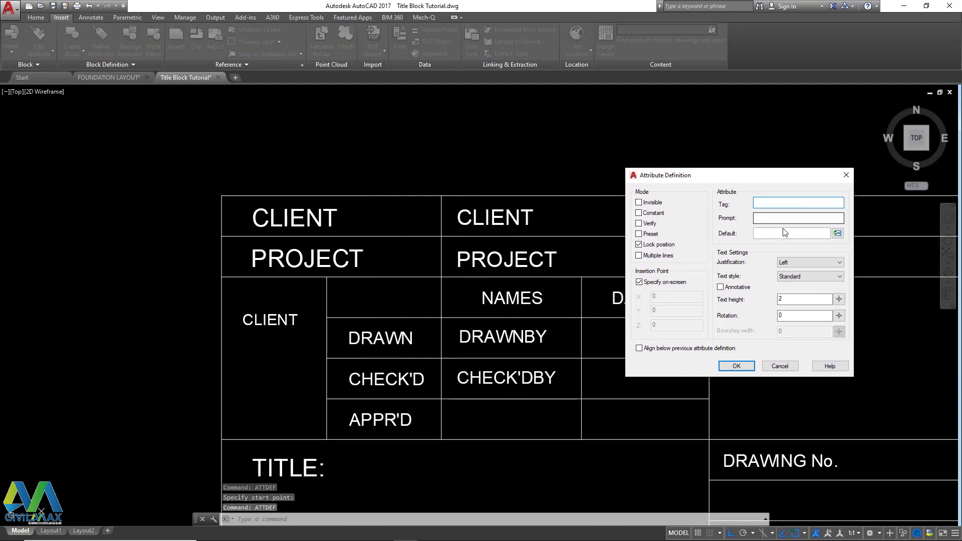
click(770, 202)
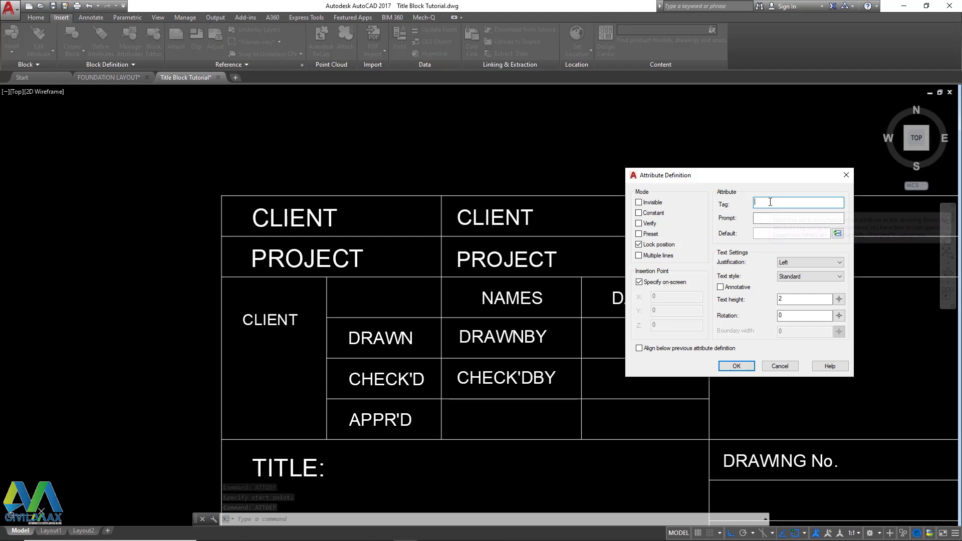
text(APPRO'D)
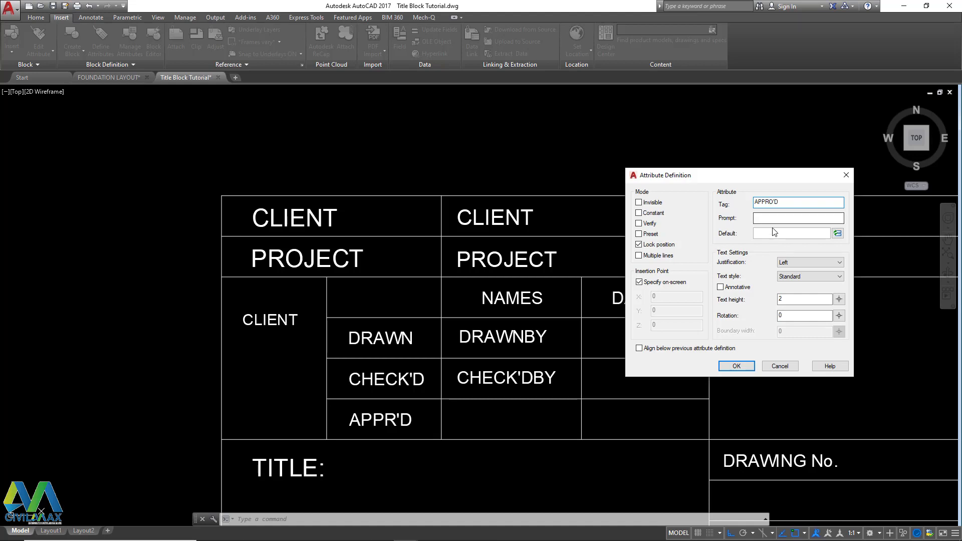
Step: Reuse the tag APPRO'D as the prompt and place the attribute in the NAMES cell beside the APPR'D label
drag(779, 202, 751, 202)
right_click(770, 201)
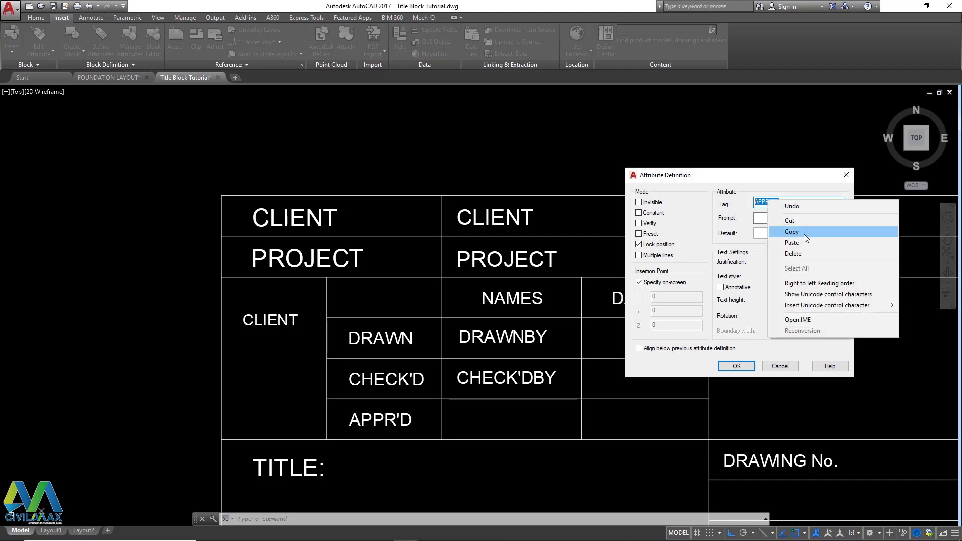
click(791, 229)
right_click(757, 218)
click(788, 261)
click(775, 234)
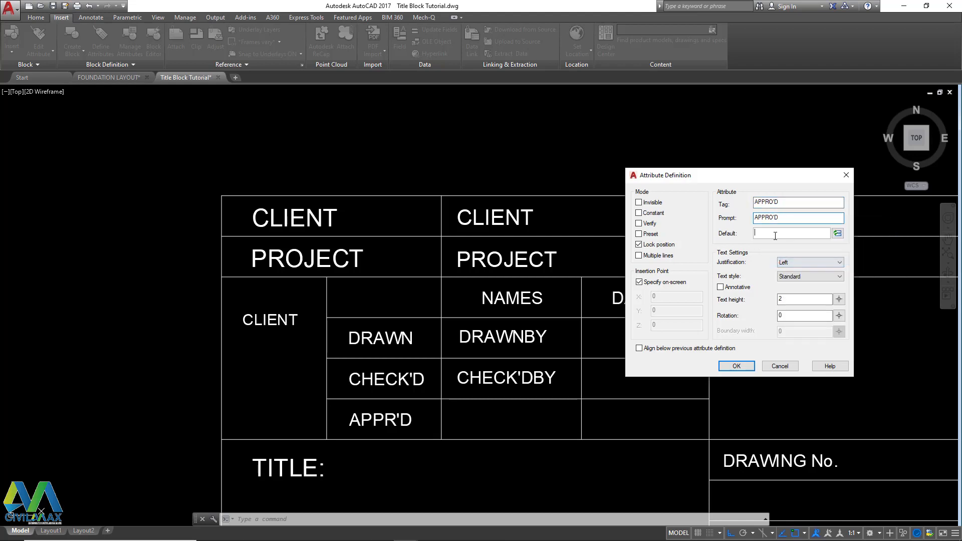
click(735, 366)
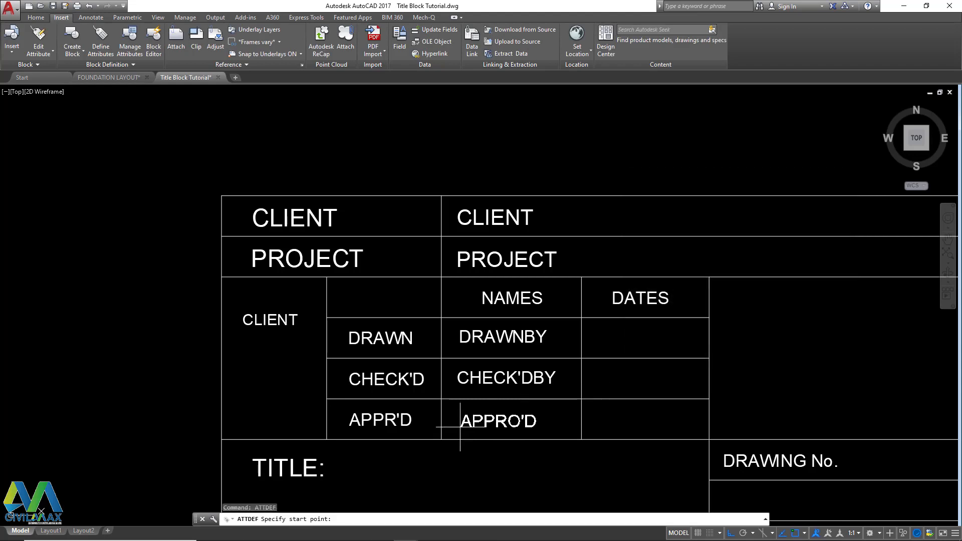
click(459, 426)
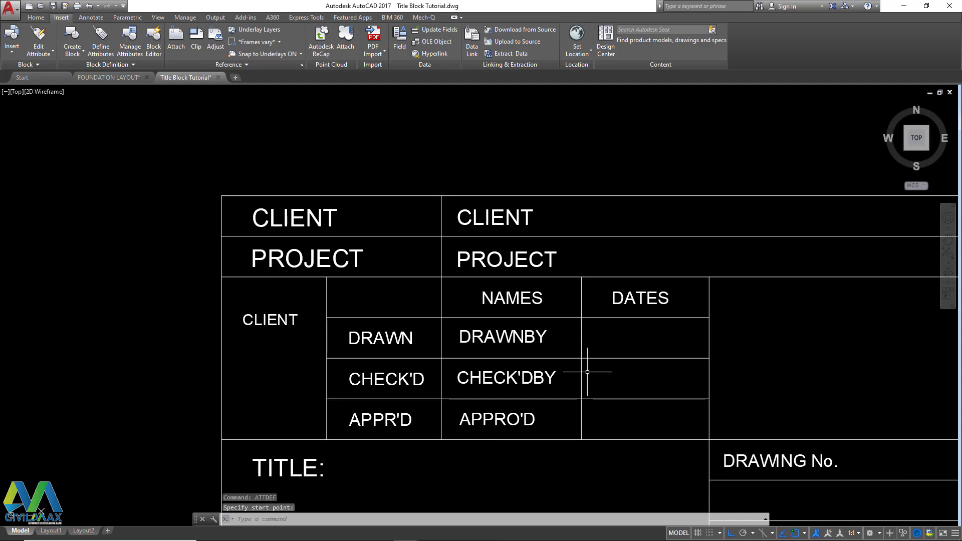
Step: Start another attribute definition with the tag DATE1
right_click(614, 348)
click(646, 354)
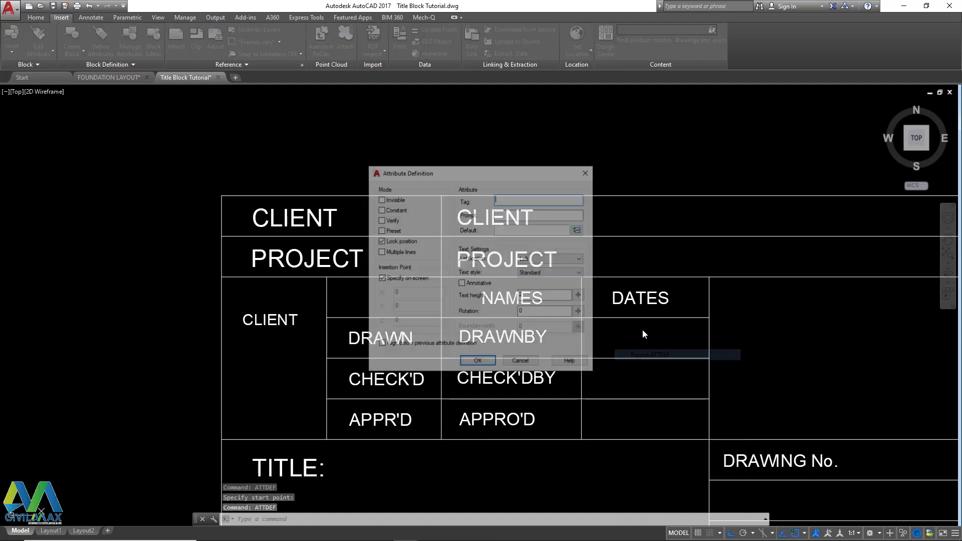
drag(500, 176, 807, 159)
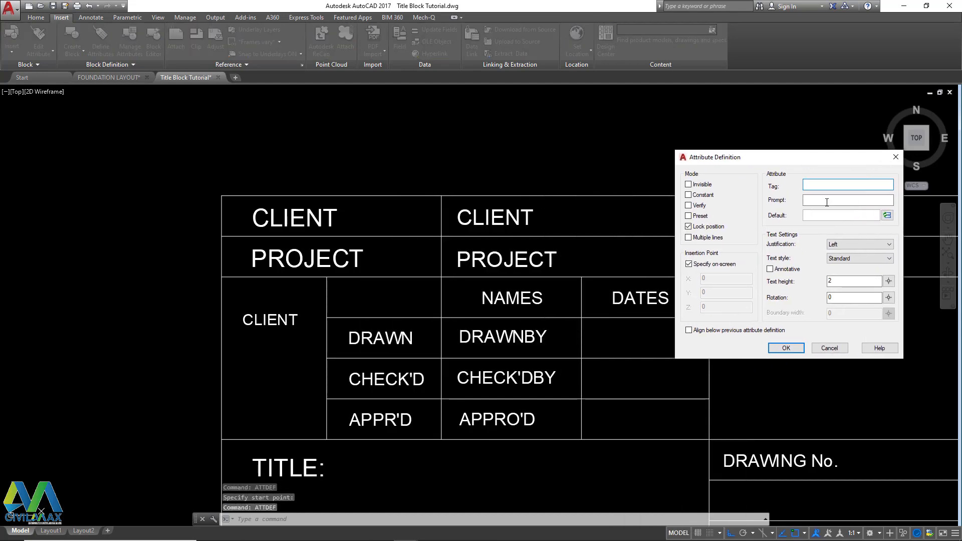
text(DAT)
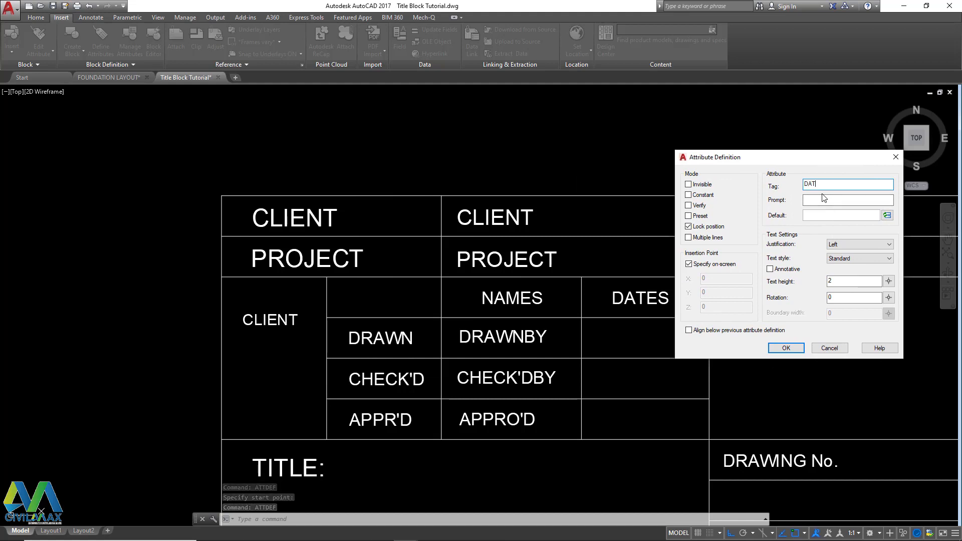
text(E1)
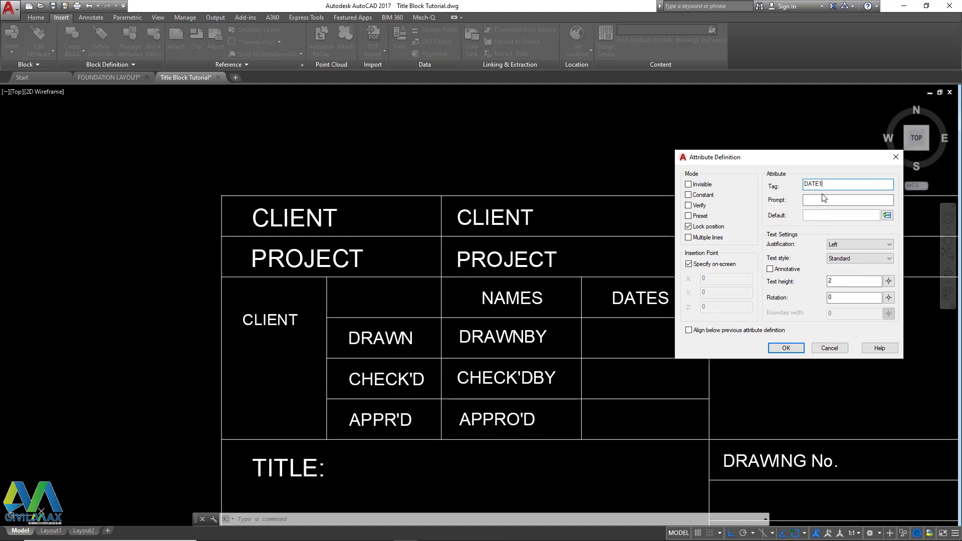
Step: Enter the prompt DATE2 and default XXX for the DATE1 attribute, and place it in the DRAWN row's DATES cell
right_click(817, 183)
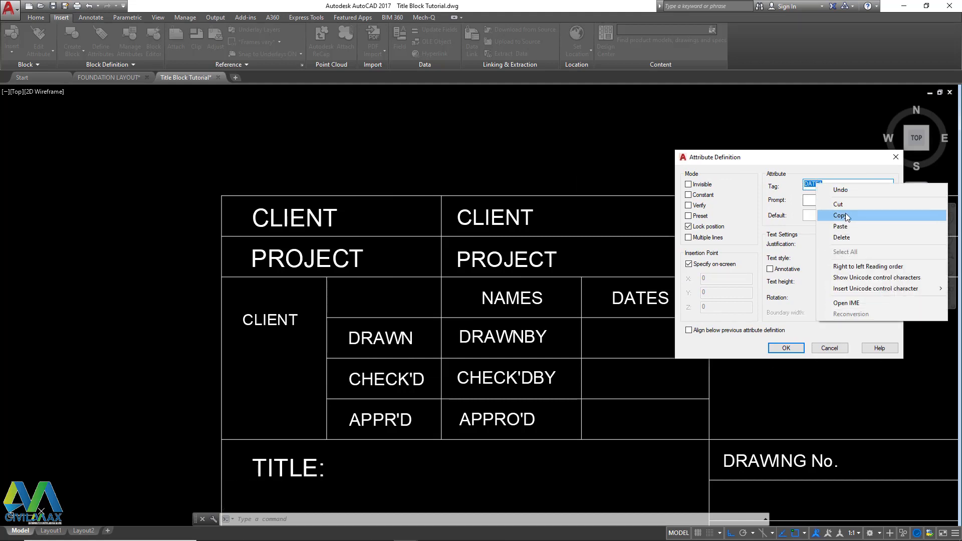
click(842, 216)
click(814, 200)
right_click(816, 200)
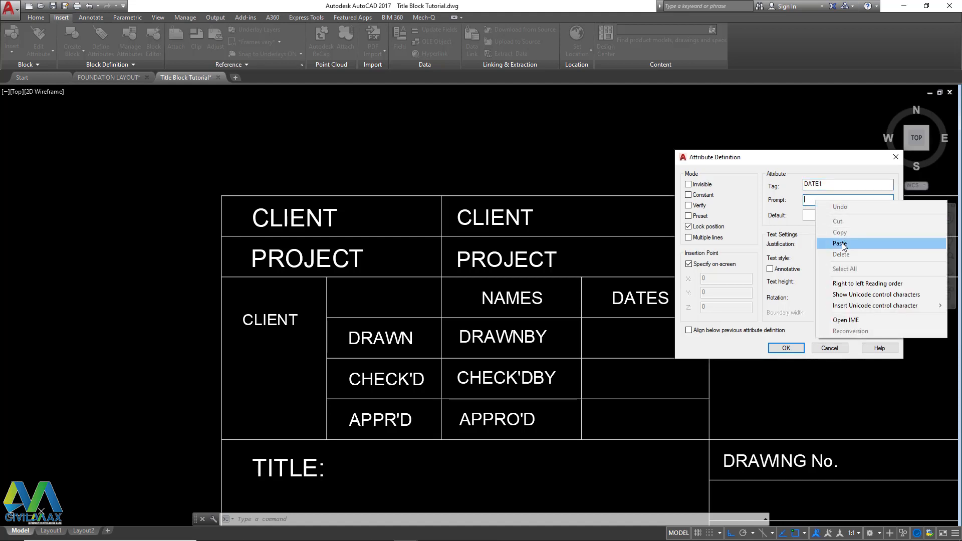
click(839, 243)
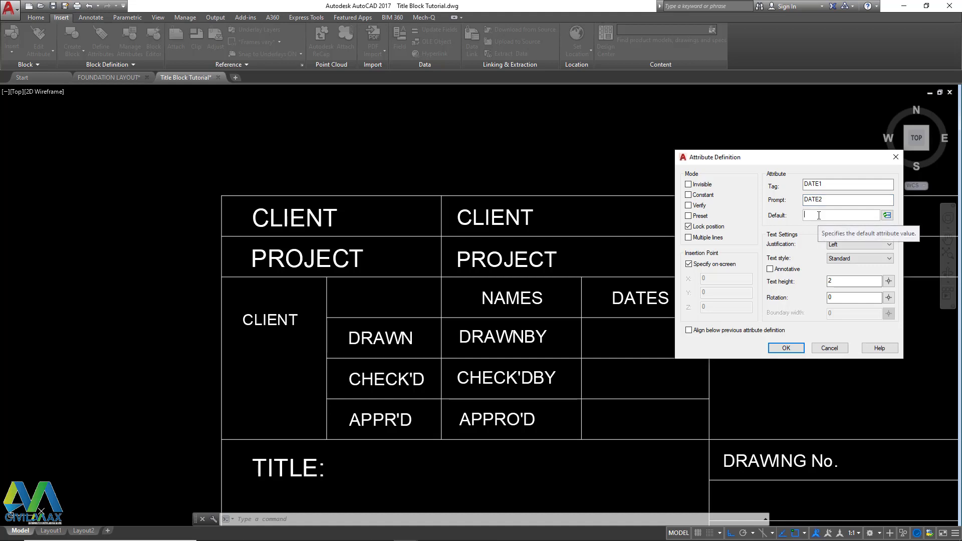
text(XXX)
click(786, 347)
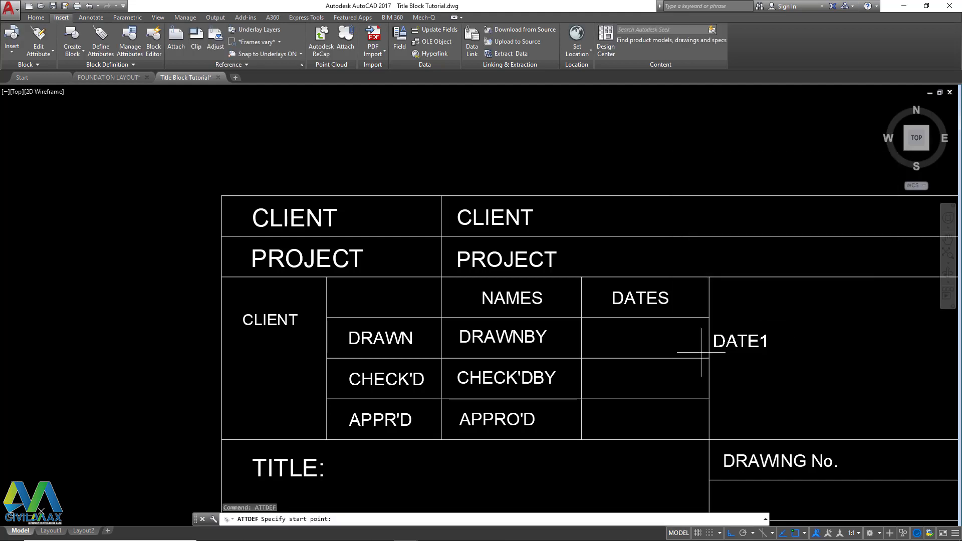
click(610, 344)
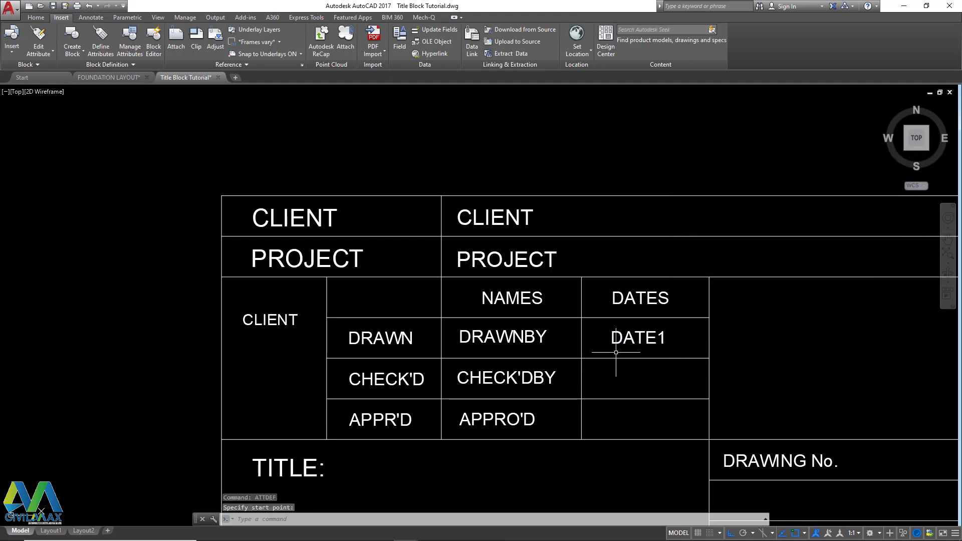
Step: Define another attribute with the tag and prompt DATE2 and place it in the CHECK'D row's DATES cell
right_click(618, 368)
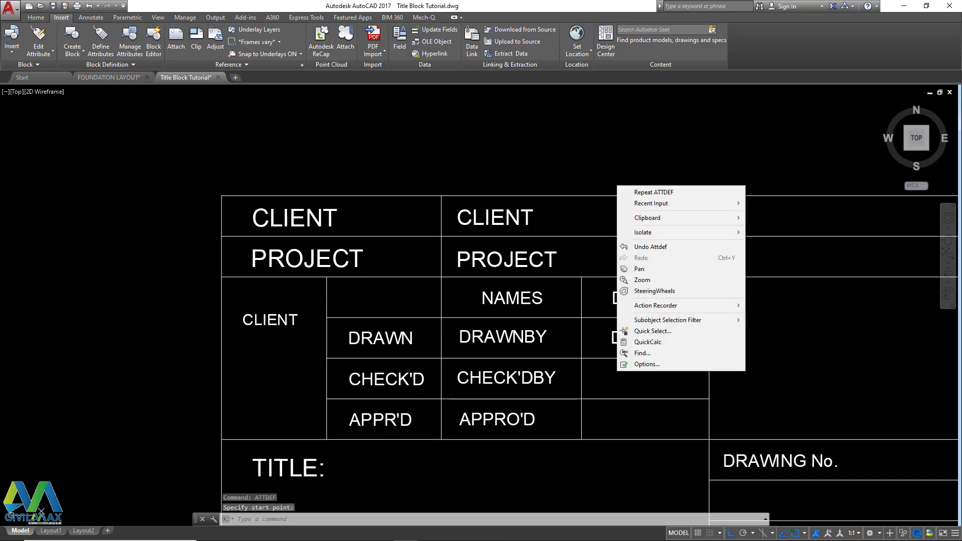
click(681, 193)
drag(489, 170, 792, 172)
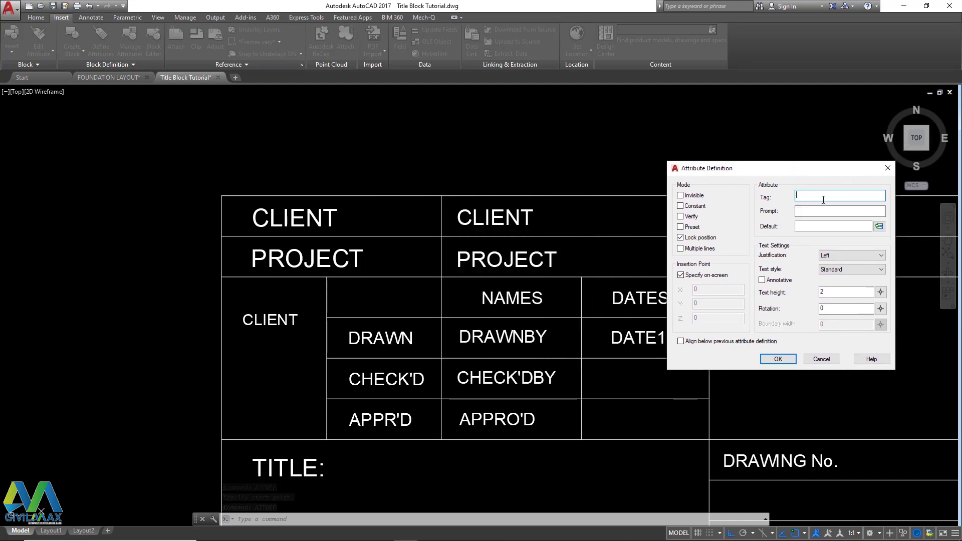
text(DATE)
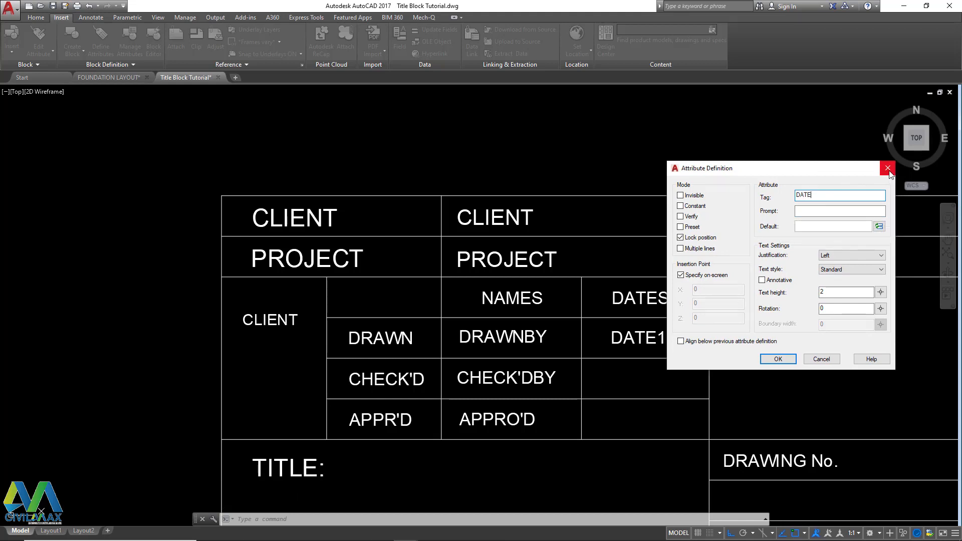
text(2)
click(816, 212)
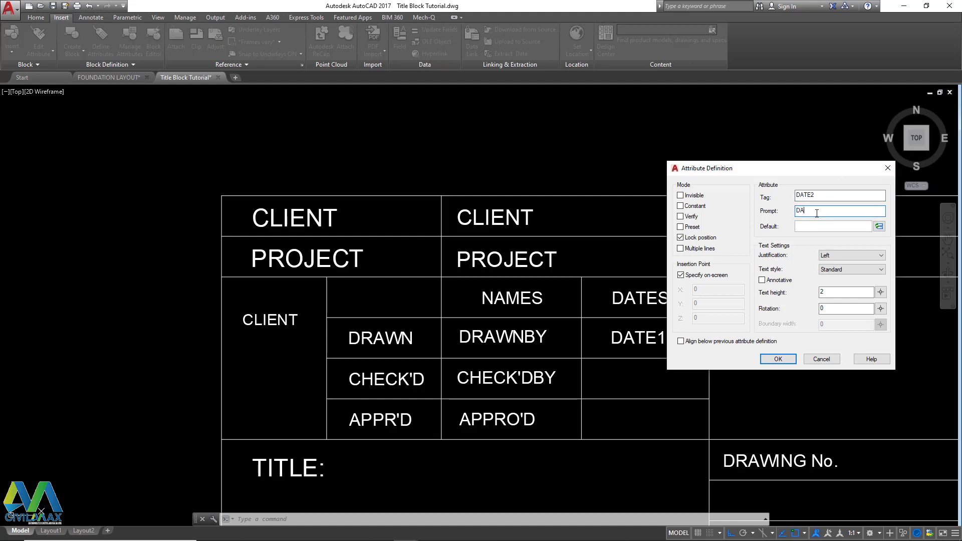
text(DATE2)
click(802, 227)
click(777, 359)
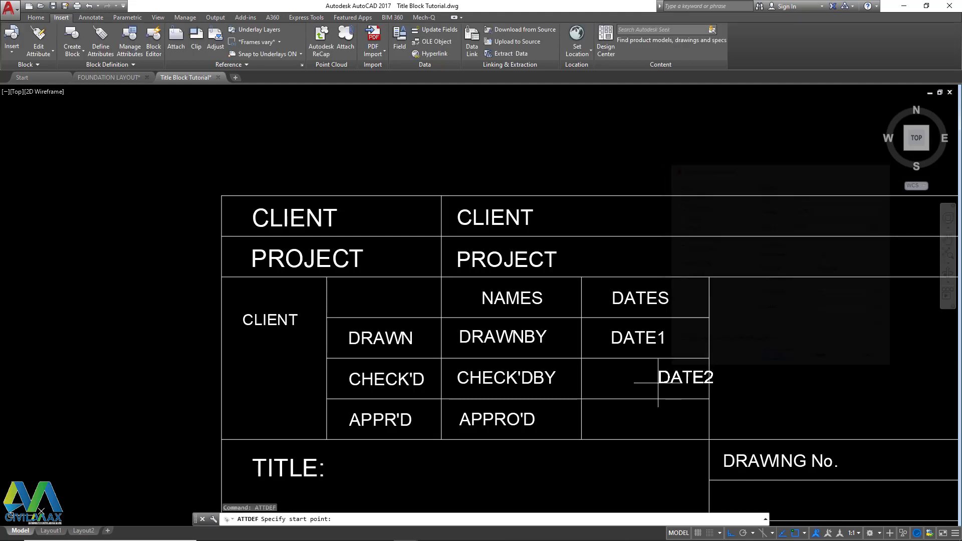
click(613, 386)
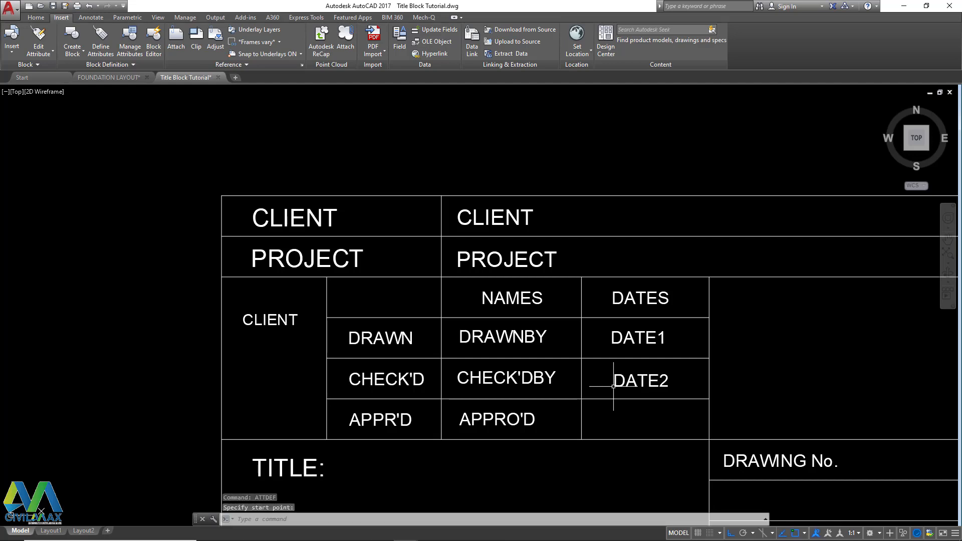
Step: Start another attribute definition with the tag DATE3 and reuse the tag as its prompt
right_click(666, 373)
click(711, 258)
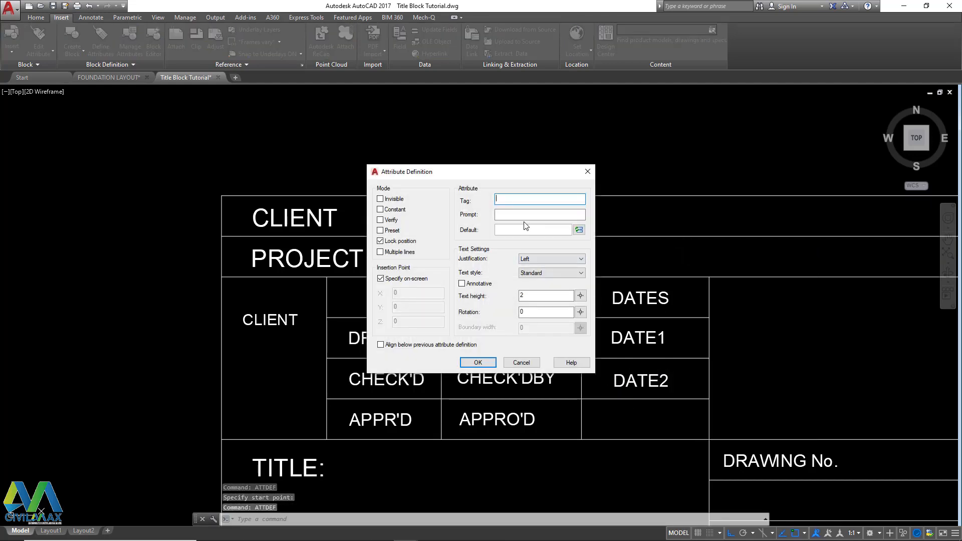
text(DATE3)
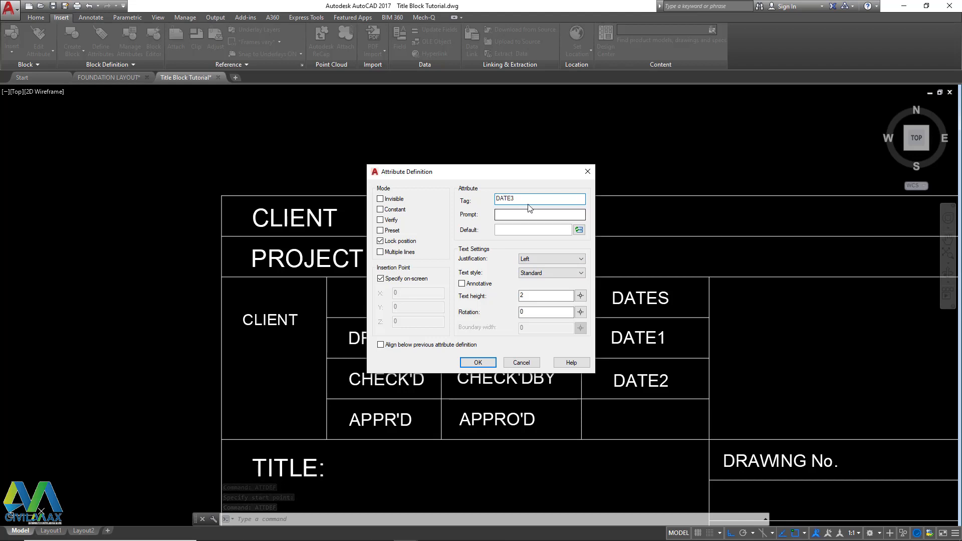
double_click(504, 199)
right_click(502, 200)
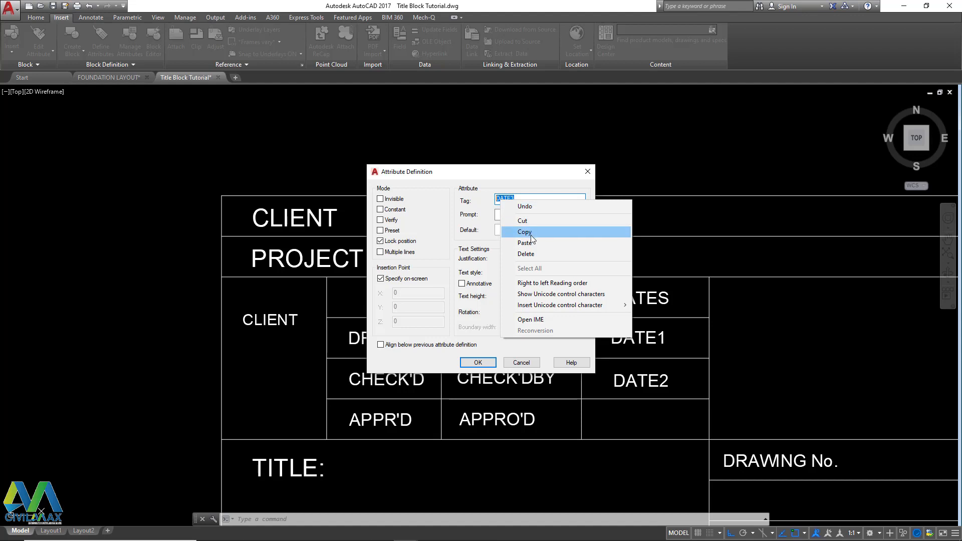
click(528, 233)
click(510, 215)
right_click(510, 214)
click(536, 257)
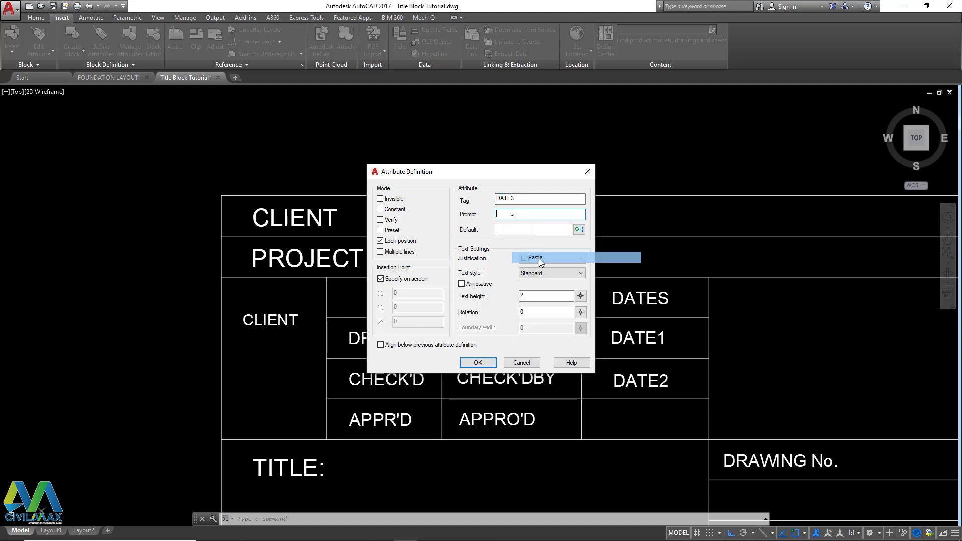
Step: Give the DATE3 attribute the default XXX and place it in the APPR'D row's DATES cell
click(507, 230)
text(XXX)
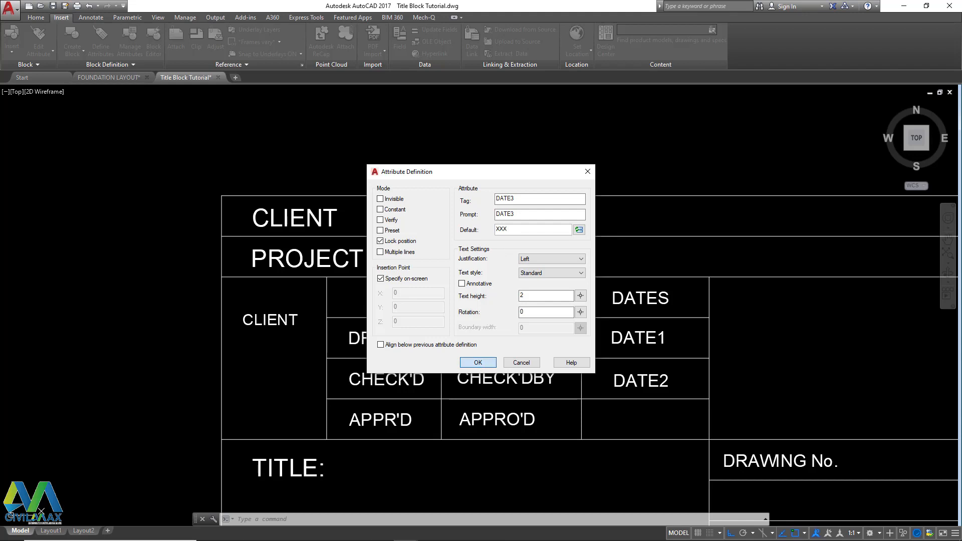
click(478, 362)
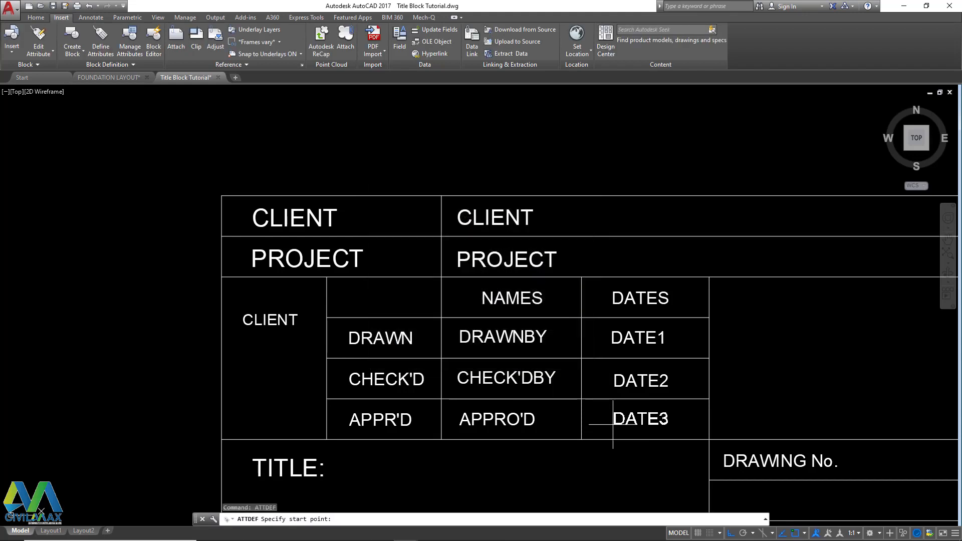
click(613, 424)
click(612, 424)
Step: Start another attribute definition with the tag DRAWINGNO
scroll(612, 424, down, 4)
scroll(626, 375, up, 4)
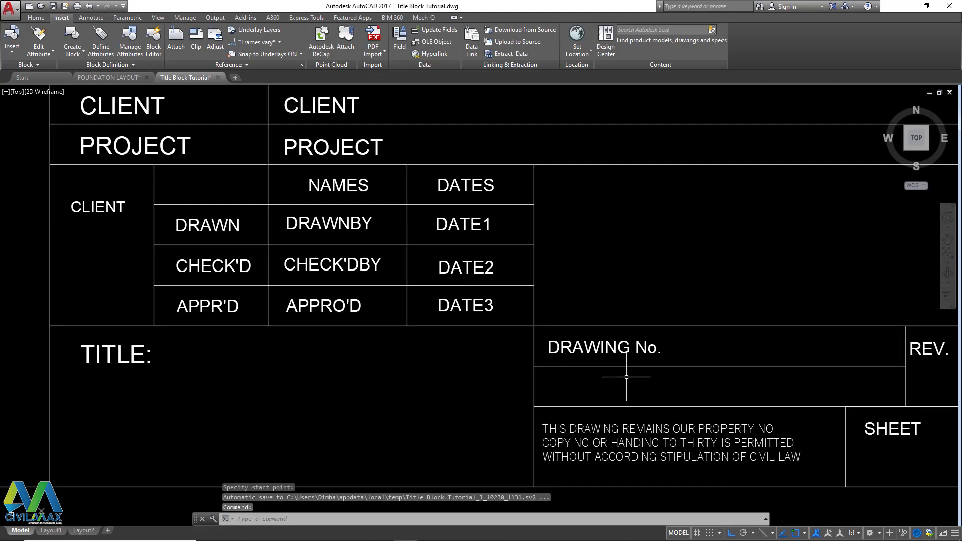
right_click(620, 374)
click(701, 200)
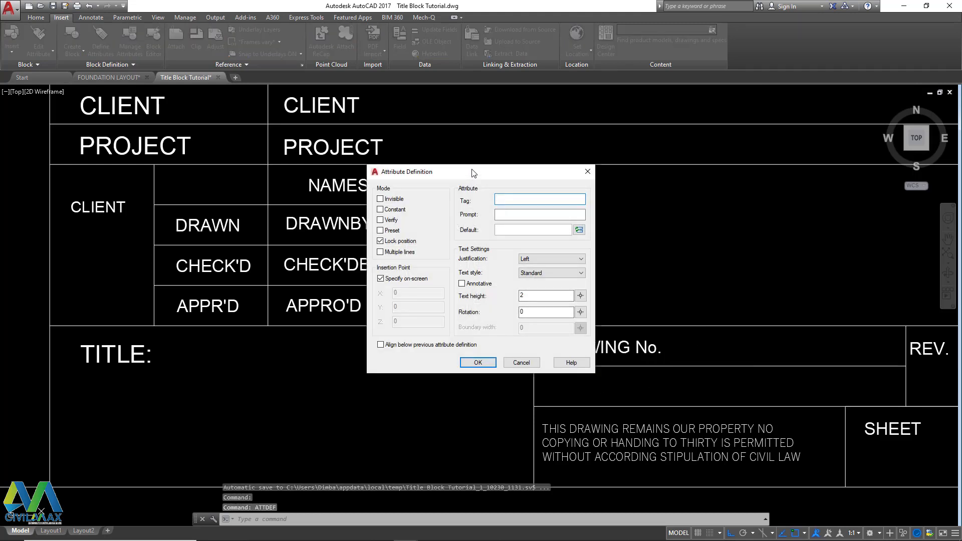
drag(473, 173, 448, 148)
text(DRA)
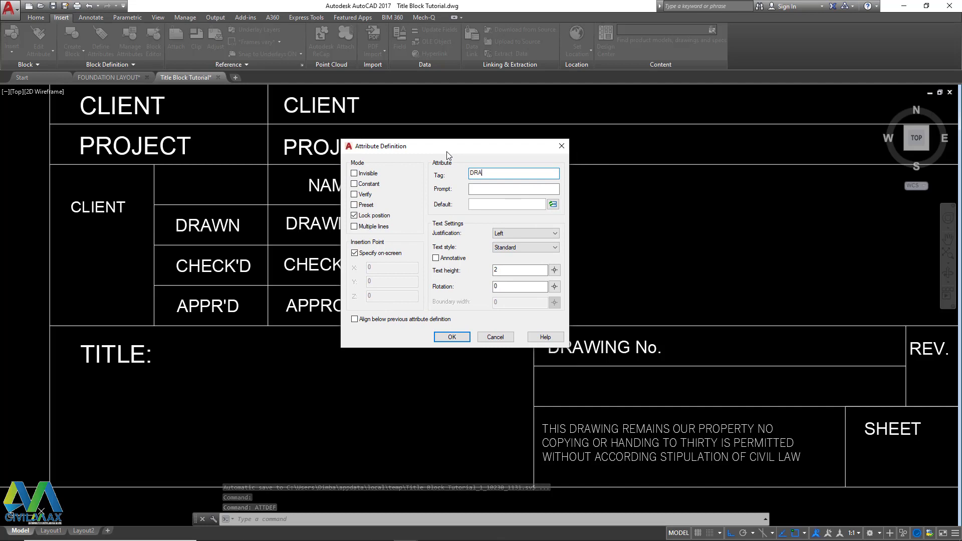
text(WINGNO)
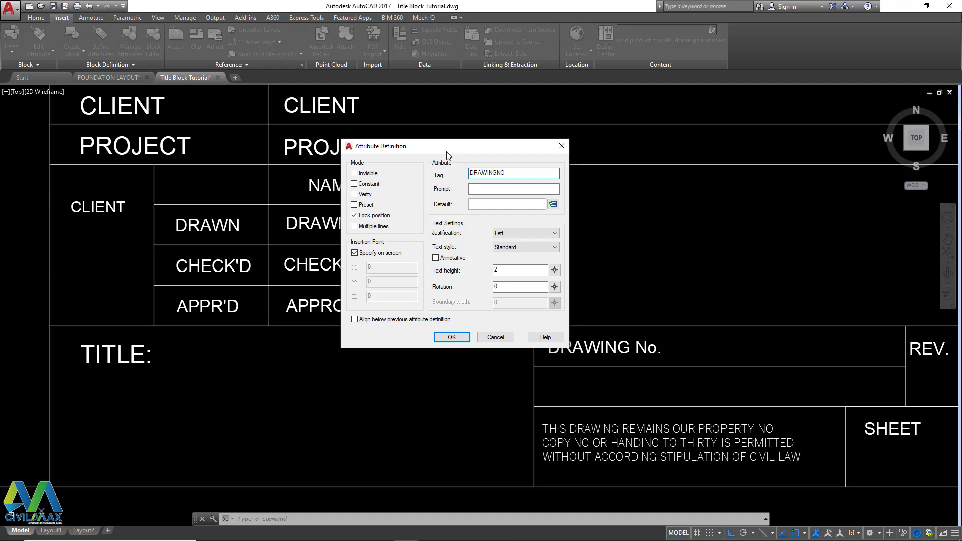
Step: Reuse the tag DRAWINGNO as the prompt, set the default to XXX, and place the attribute in the cell below DRAWING No
right_click(484, 174)
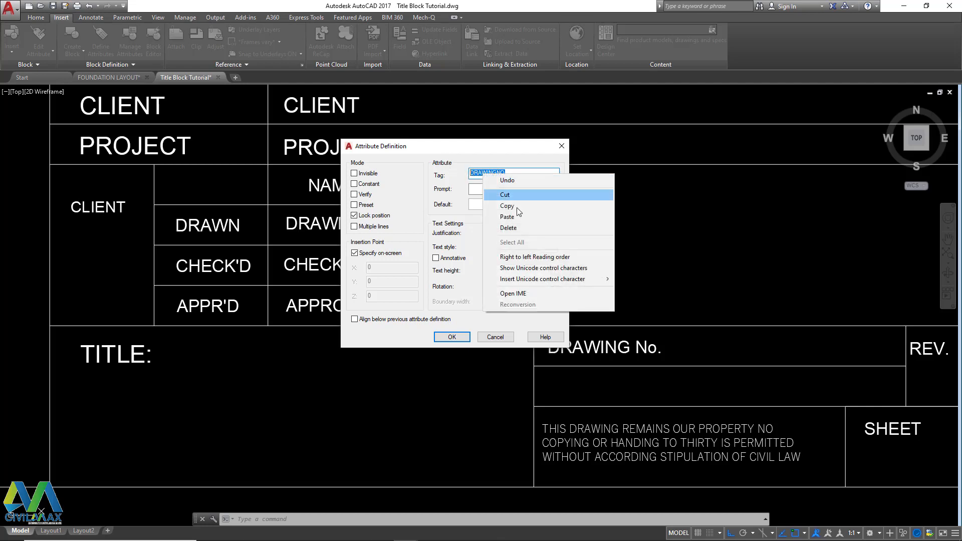
click(513, 209)
click(483, 189)
right_click(483, 189)
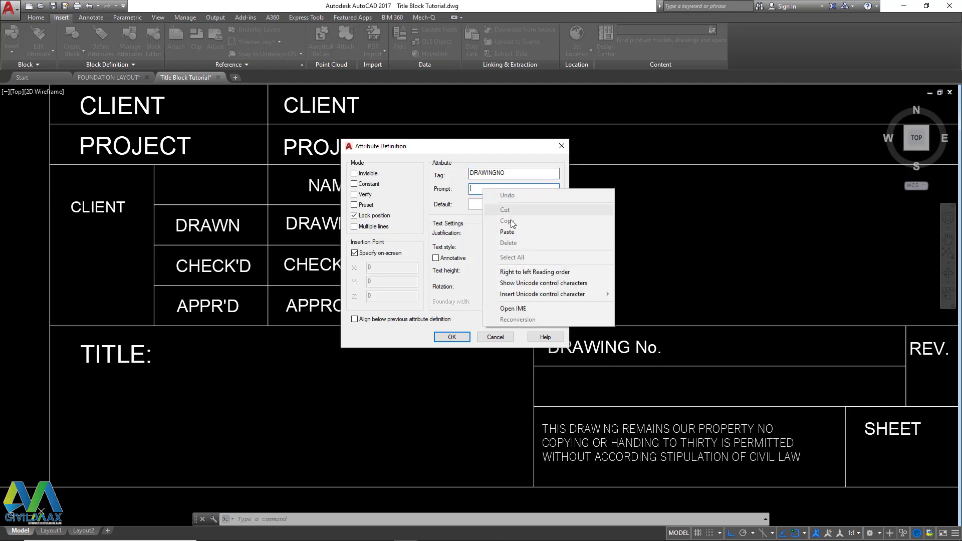
click(501, 232)
click(486, 202)
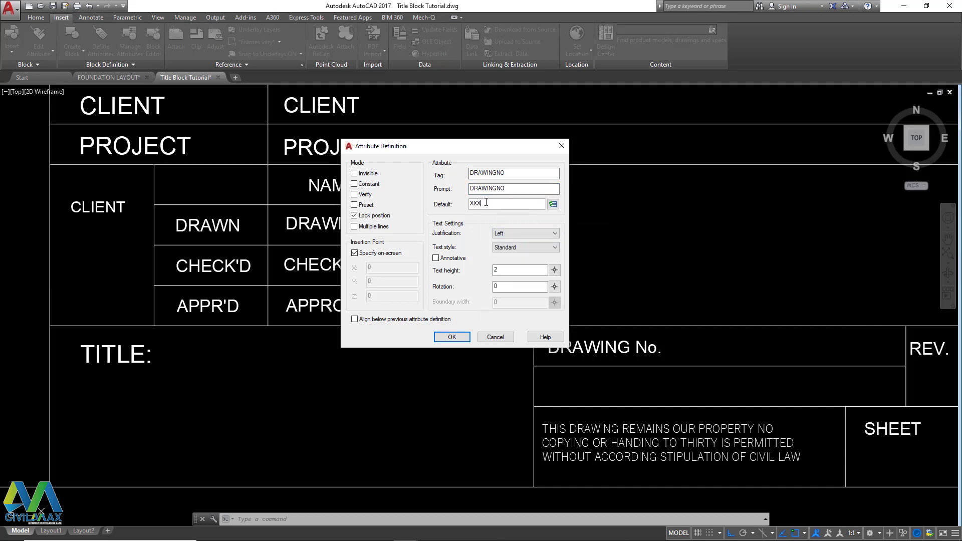
click(452, 336)
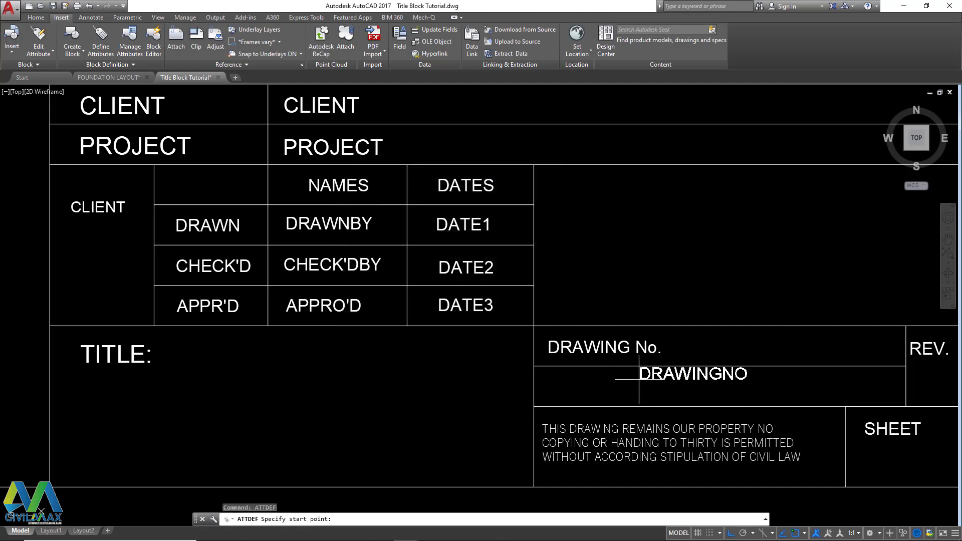
click(551, 394)
Step: Start another attribute definition with the tag REV and reuse the tag as its prompt
scroll(536, 387, down, 3)
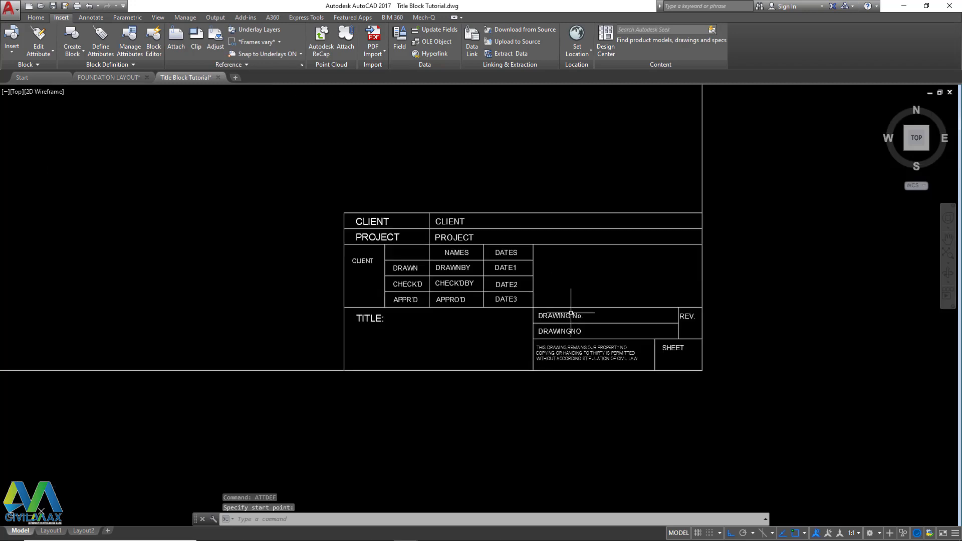
scroll(589, 299, up, 3)
right_click(576, 232)
click(584, 237)
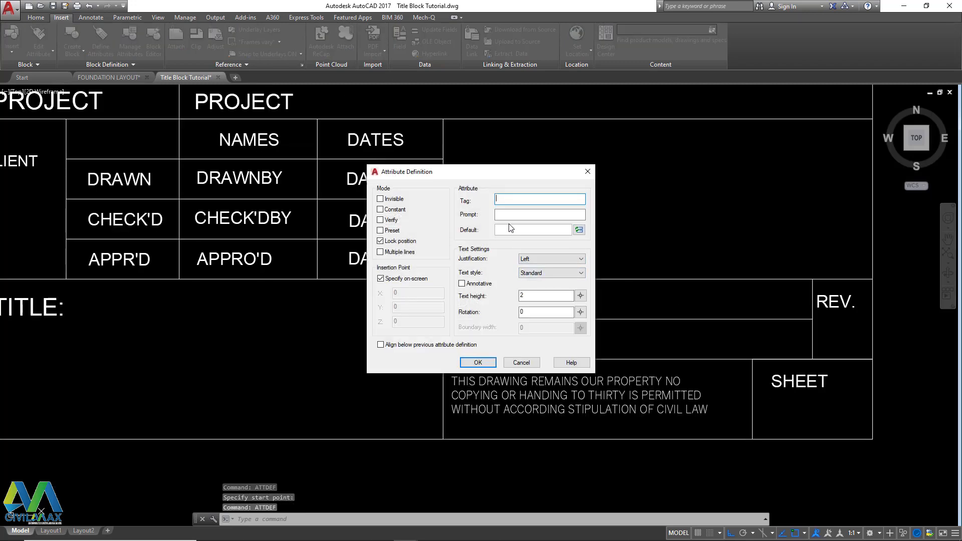
text(REV)
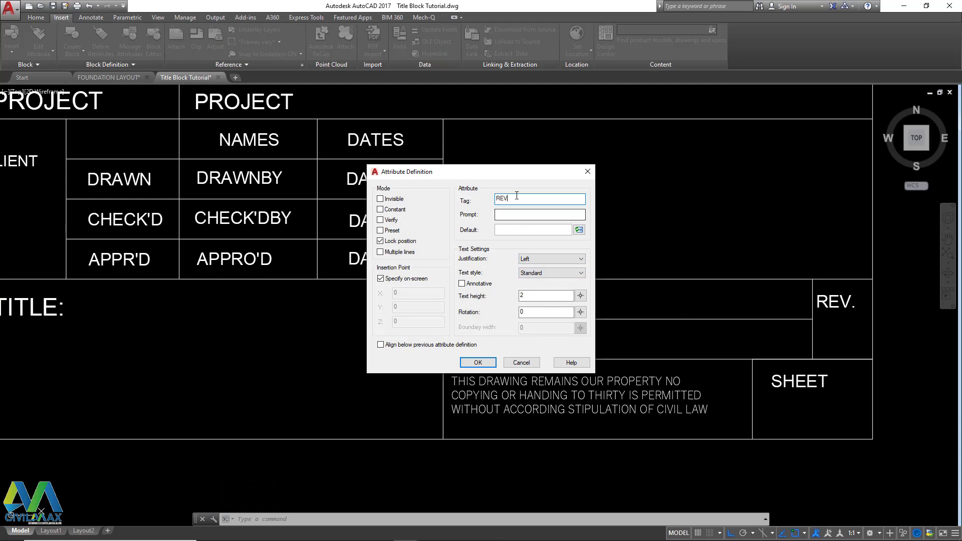
double_click(495, 200)
right_click(496, 198)
click(511, 228)
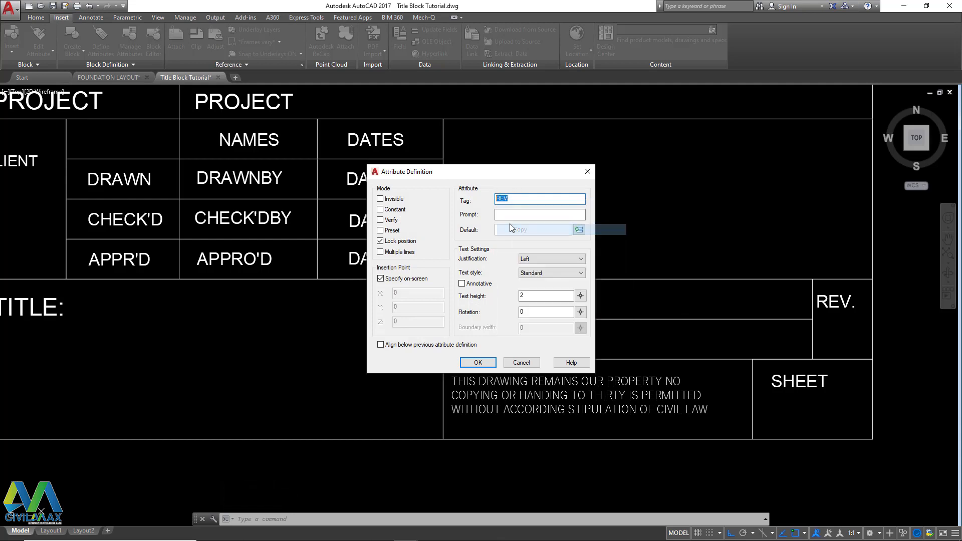
click(509, 214)
right_click(506, 215)
click(530, 258)
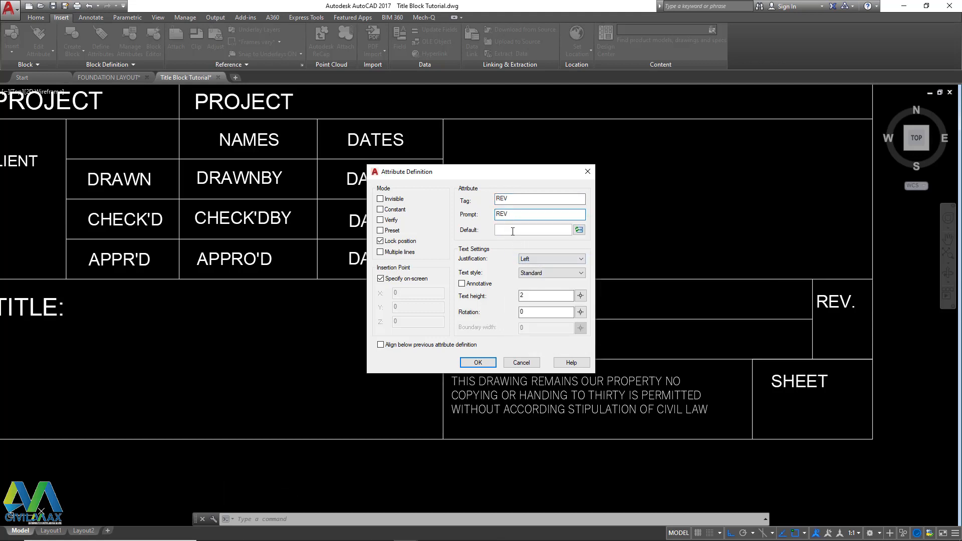
Step: Give the REV attribute the default XXX and place it below the REV. label
click(513, 231)
text(XXX)
click(478, 362)
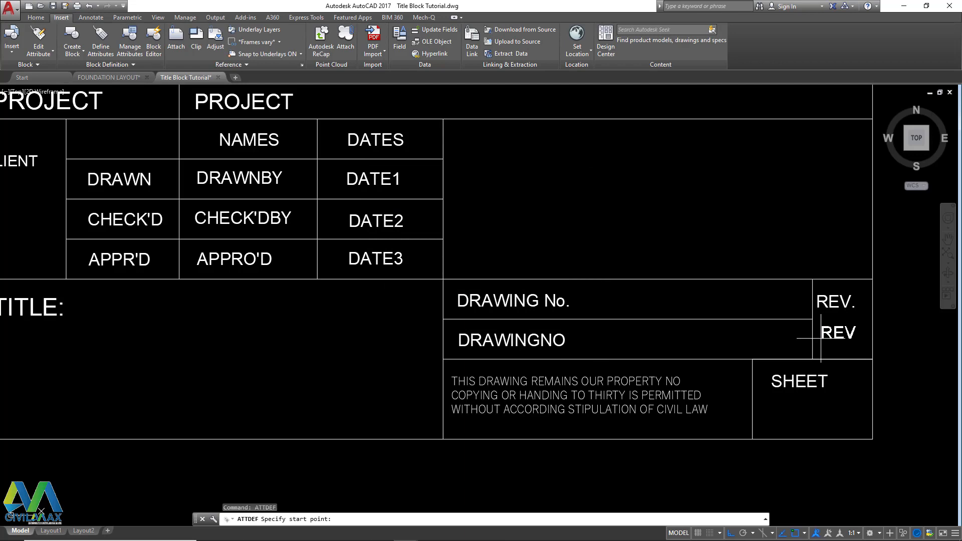
click(820, 339)
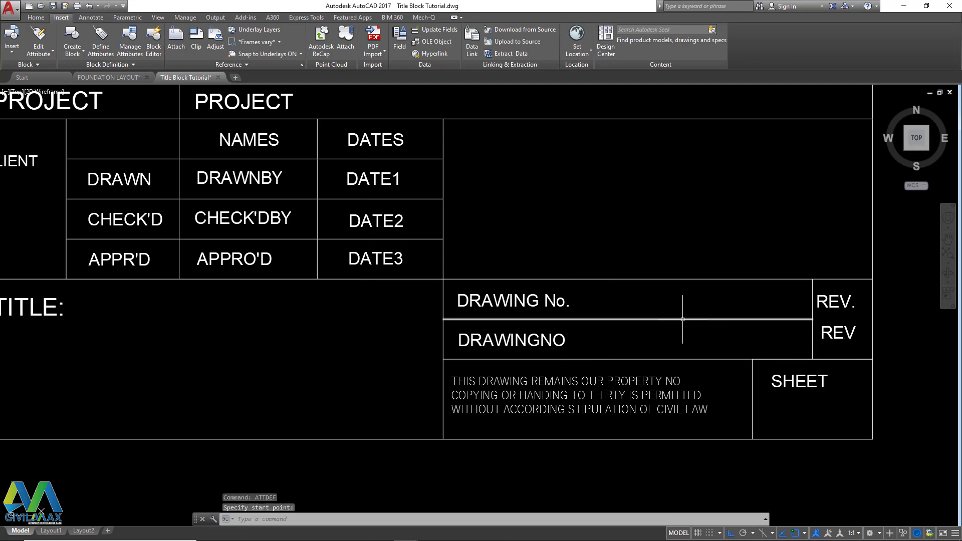
Step: Define an attribute with XX as tag, prompt and default, and place it below the SHEET label near the cell's left edge
right_click(605, 205)
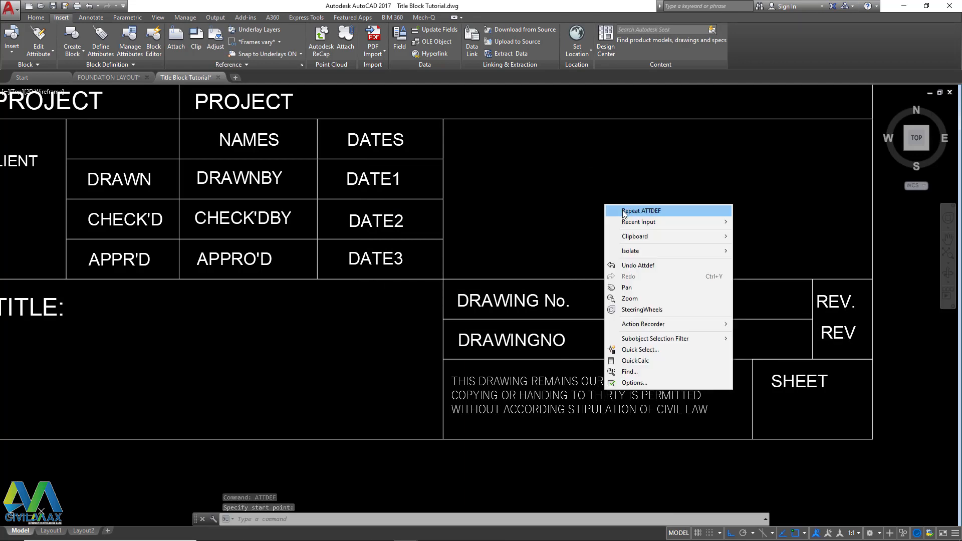
click(641, 210)
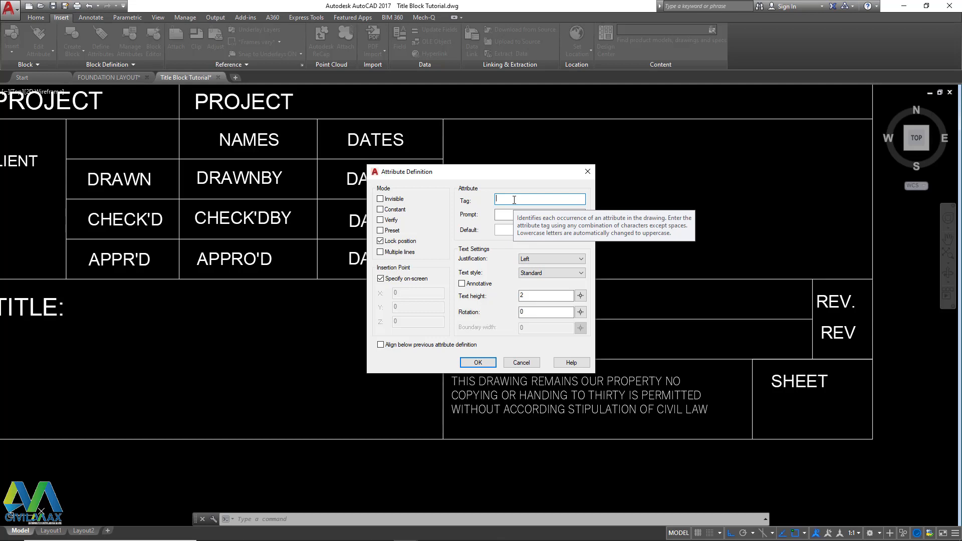
text(XX)
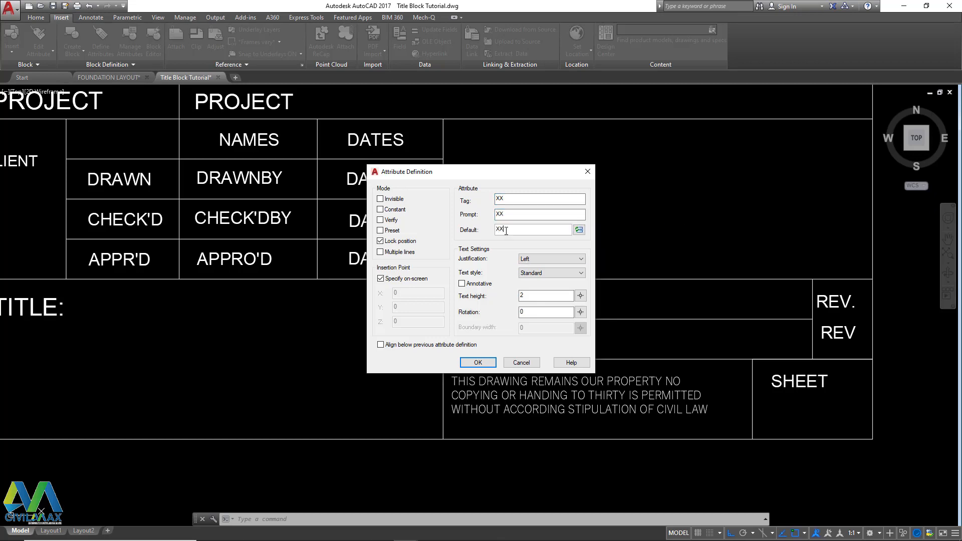
click(477, 362)
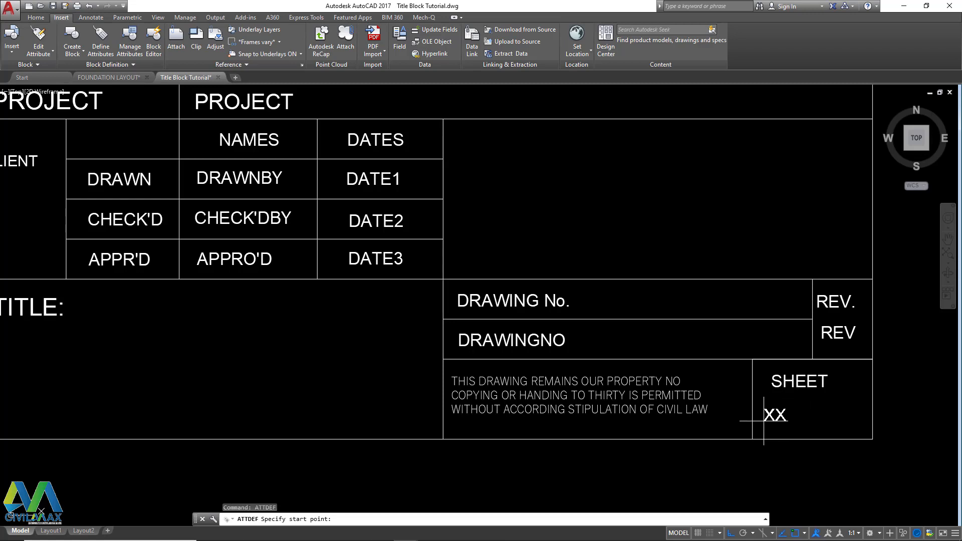
click(762, 420)
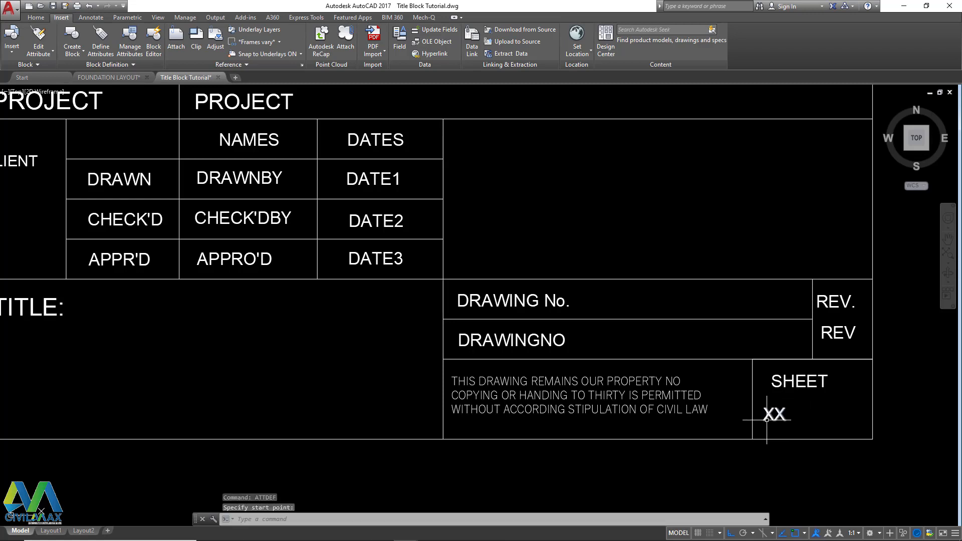
Step: Start another attribute definition with the tag SHIT and reuse the tag as its prompt
right_click(715, 197)
click(737, 204)
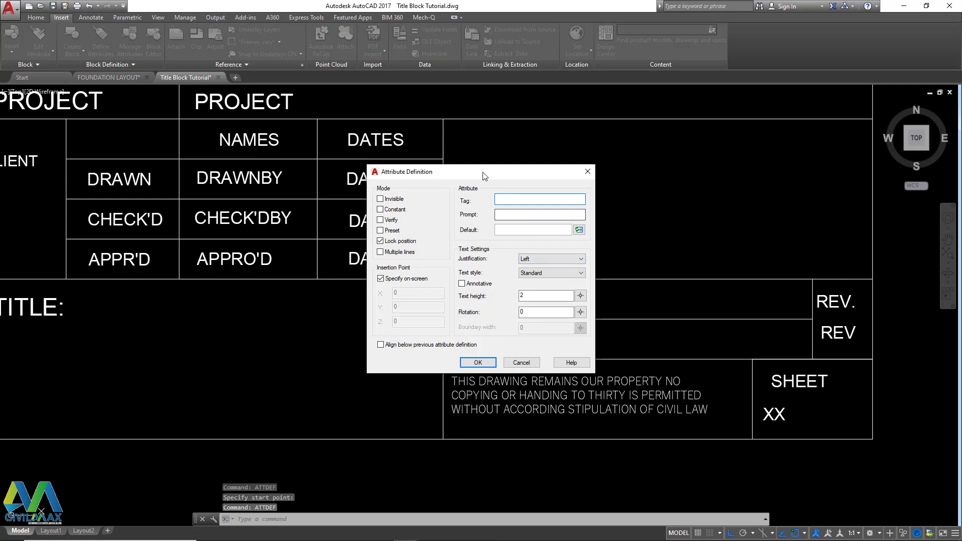
drag(483, 175, 610, 179)
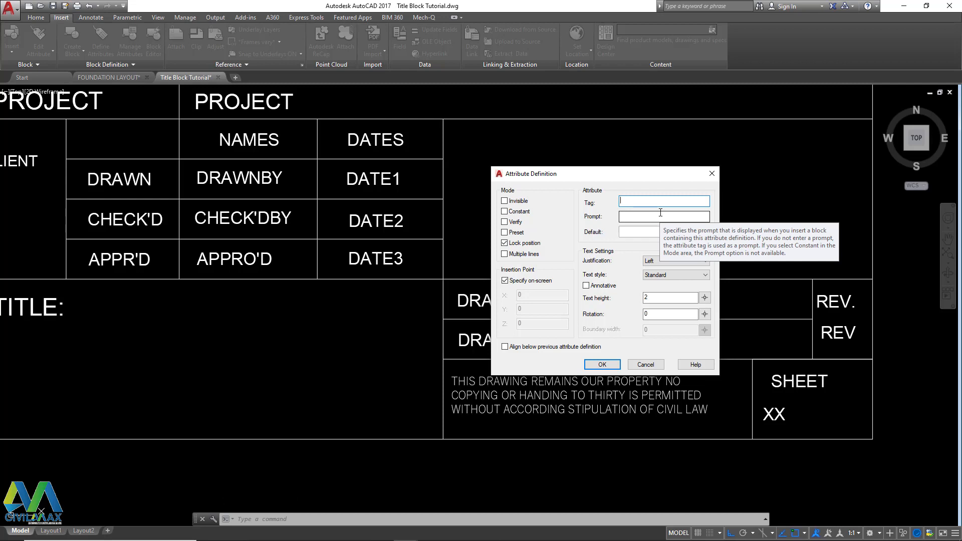
text(HIT)
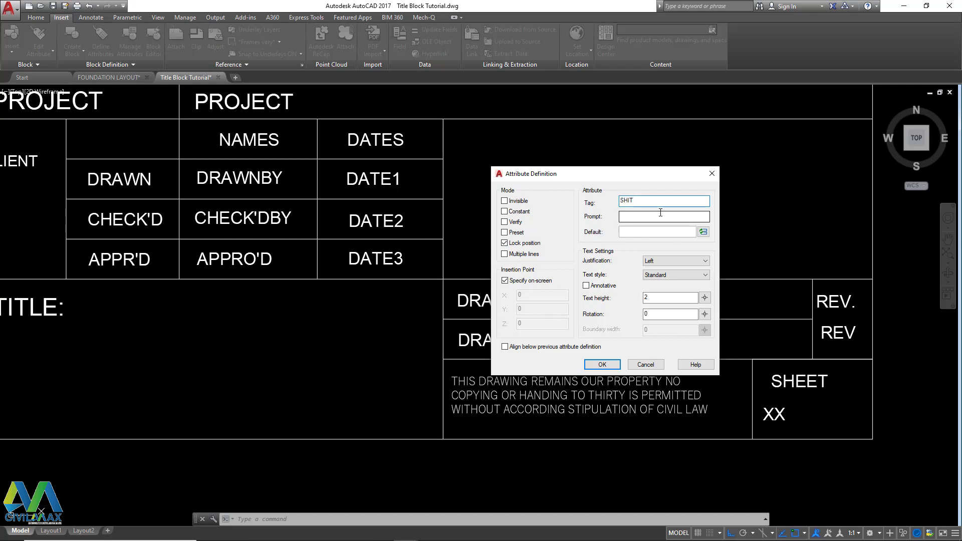
double_click(623, 202)
right_click(623, 200)
click(651, 233)
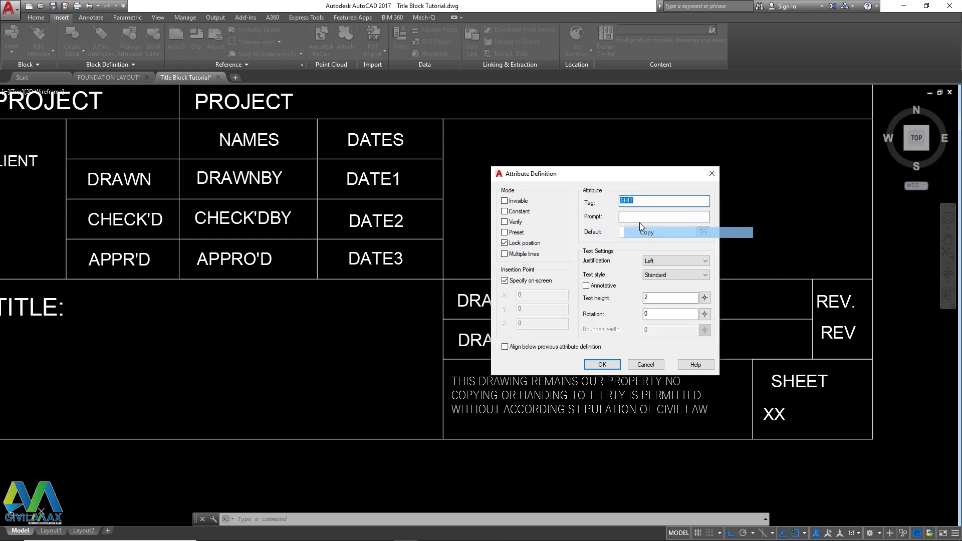
click(635, 217)
right_click(635, 217)
click(658, 260)
Step: Give the SHIT attribute the default XXX and place it beside XX in the SHEET cell
click(629, 233)
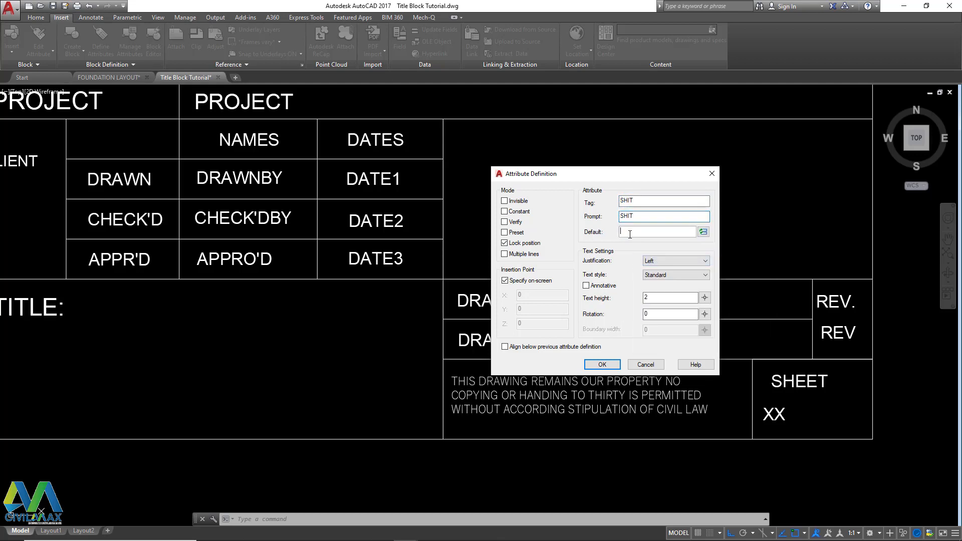
text(XXX)
click(601, 364)
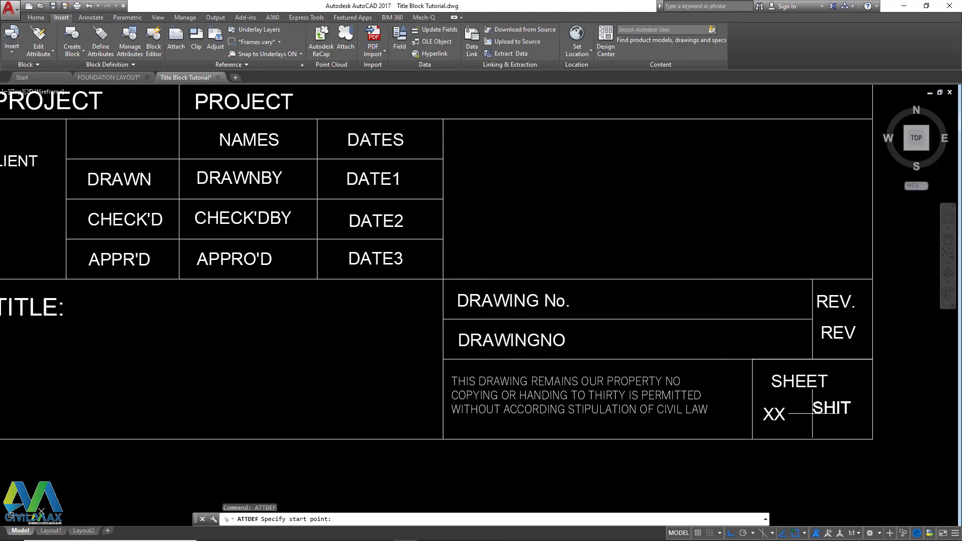
click(811, 419)
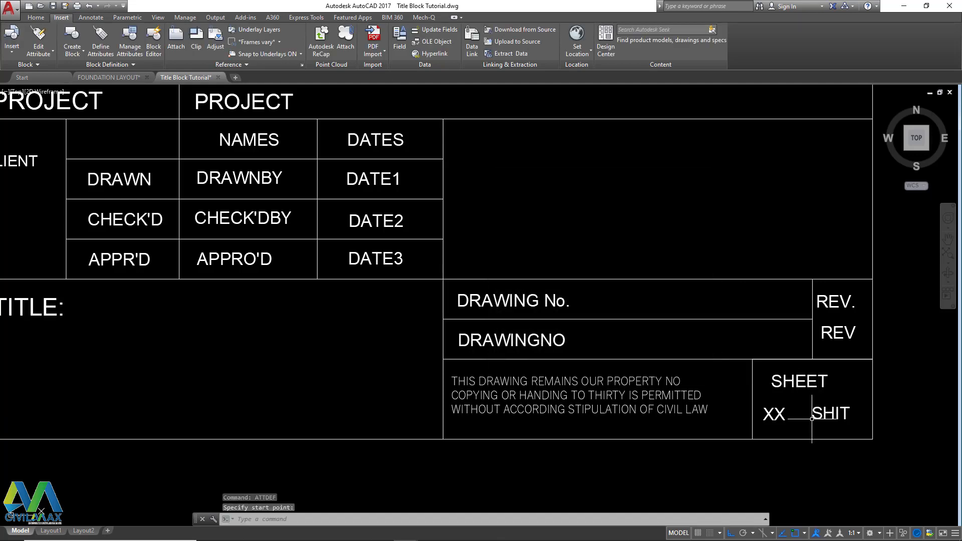
Step: Define an attribute with TITLE1 as tag and prompt, and place it below the TITLE: label
scroll(741, 391, down, 4)
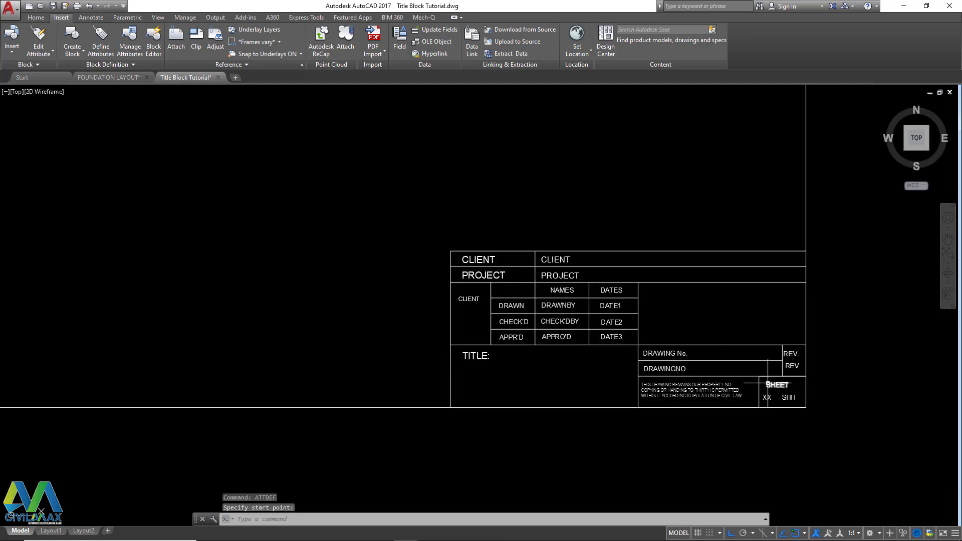
scroll(471, 353, up, 5)
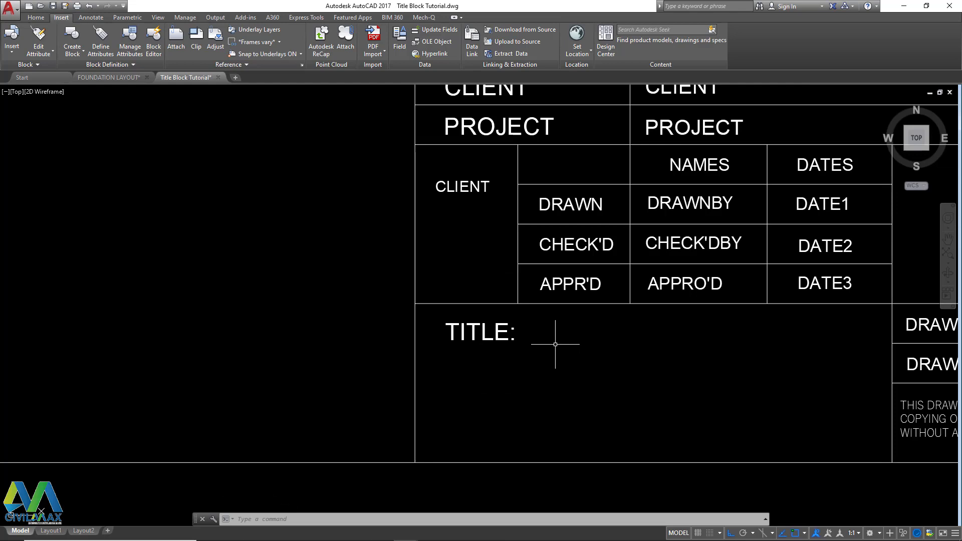
right_click(536, 356)
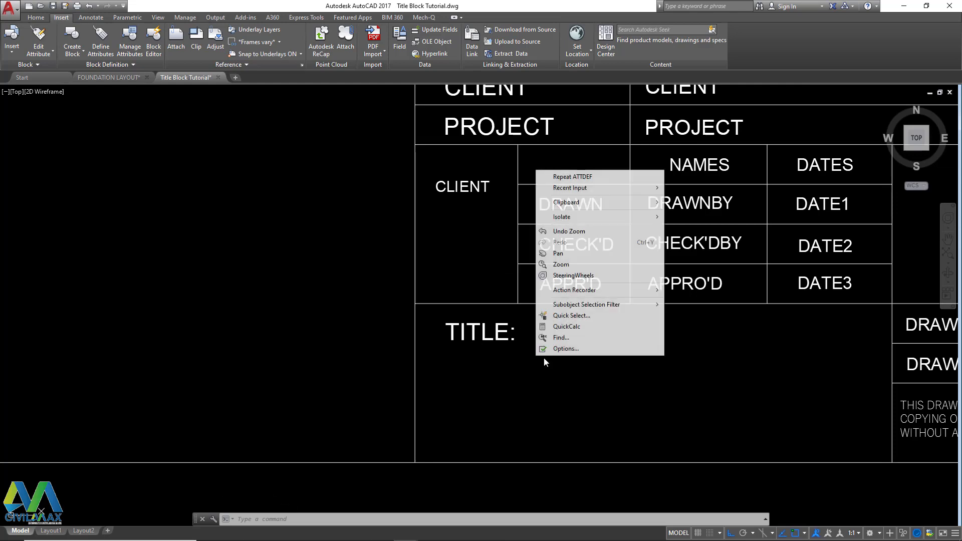
click(581, 175)
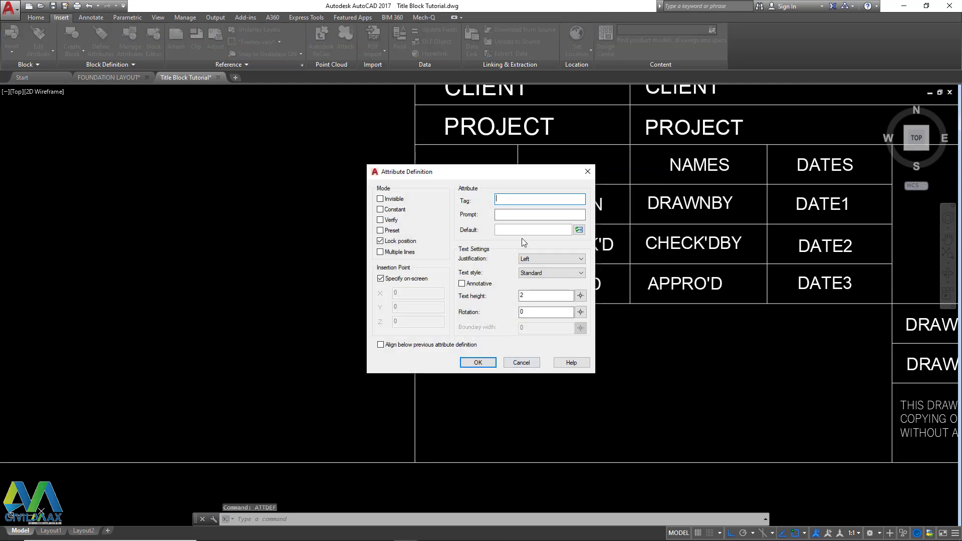
text(TITLE1)
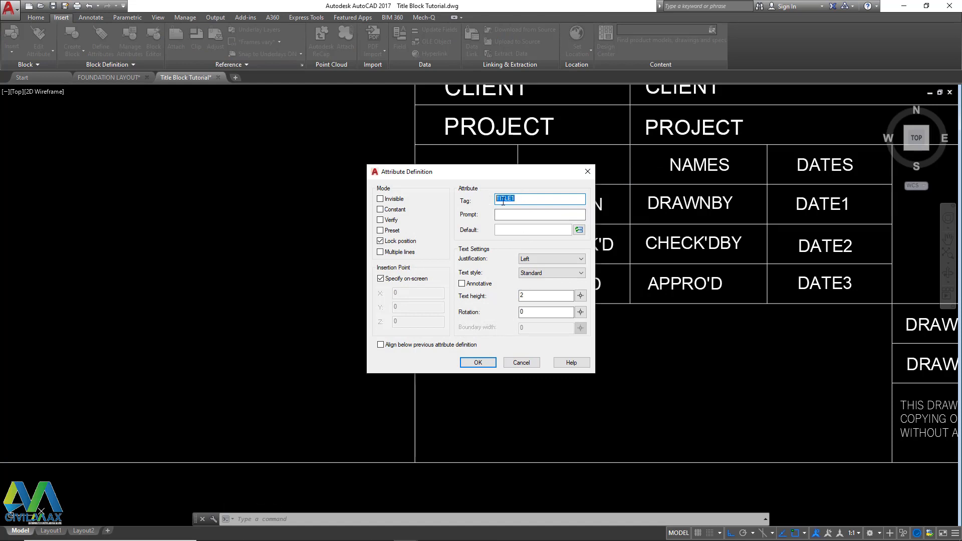
right_click(507, 201)
click(525, 227)
right_click(499, 215)
click(524, 257)
click(478, 362)
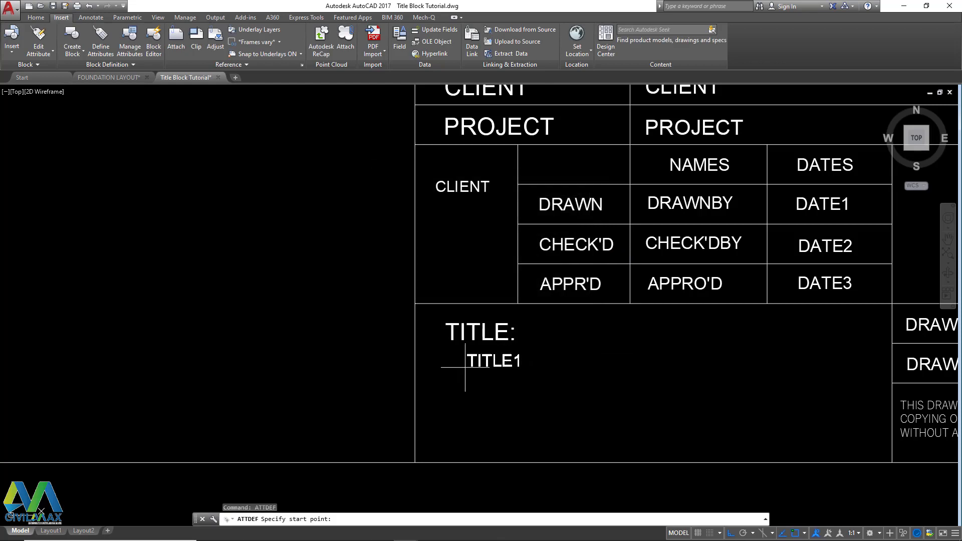
click(450, 380)
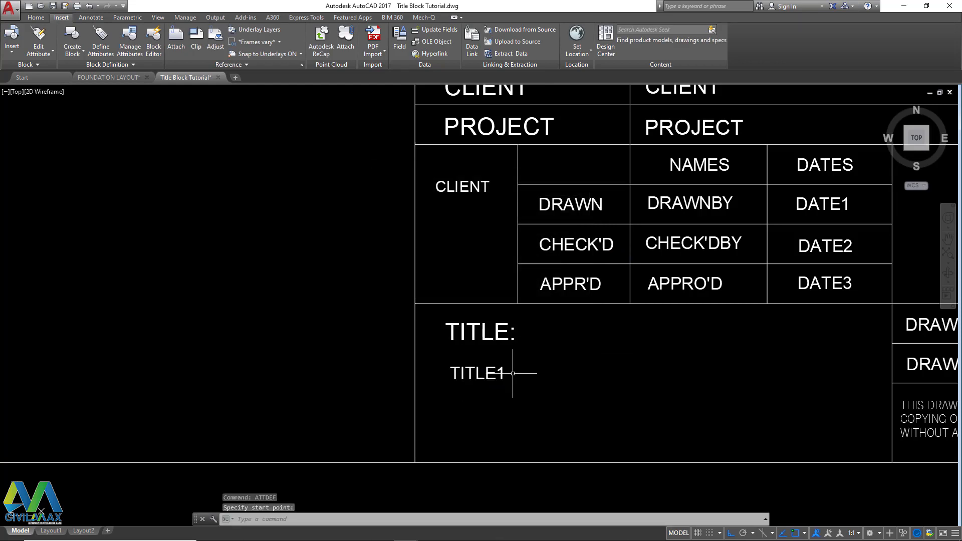
Step: Start another attribute definition with the tag TITLE2 and reuse the tag as its prompt
right_click(548, 349)
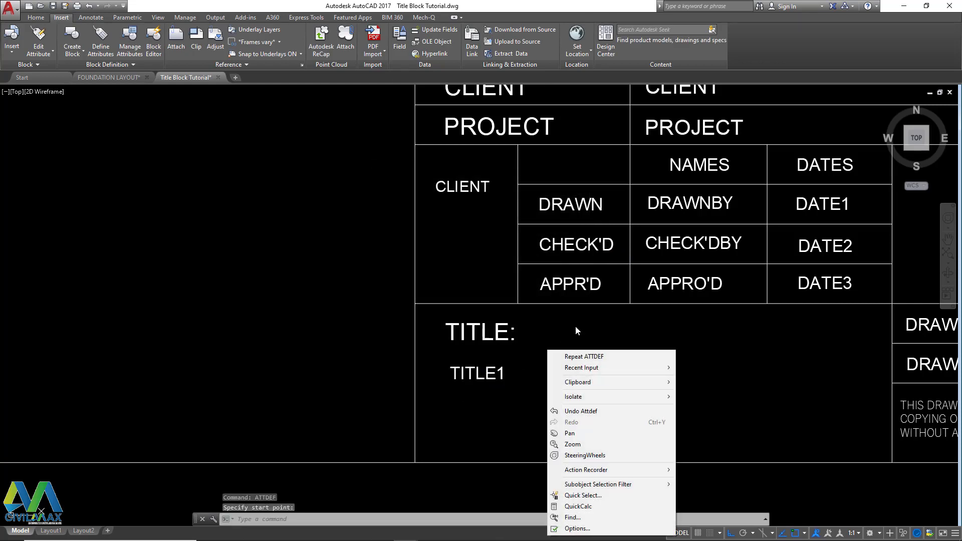
click(578, 358)
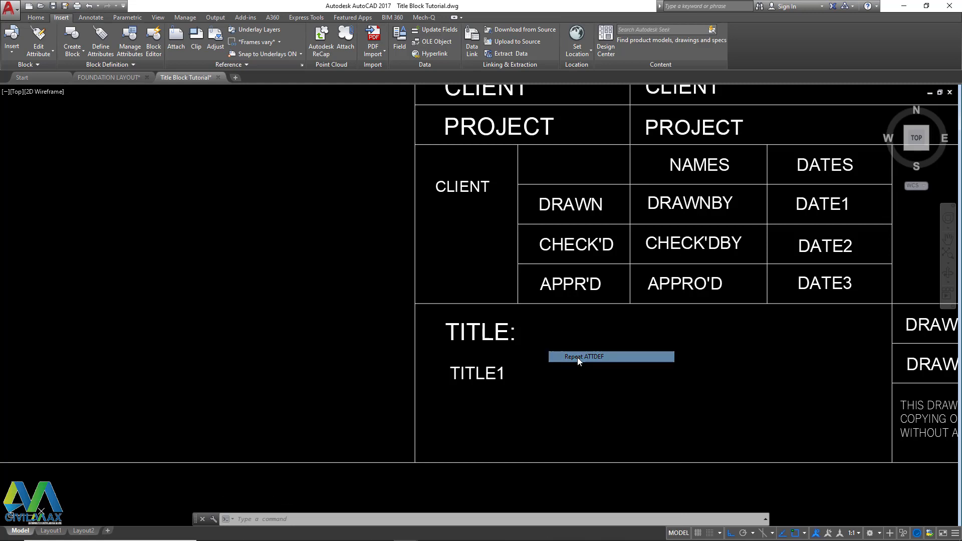
text(TITLE2)
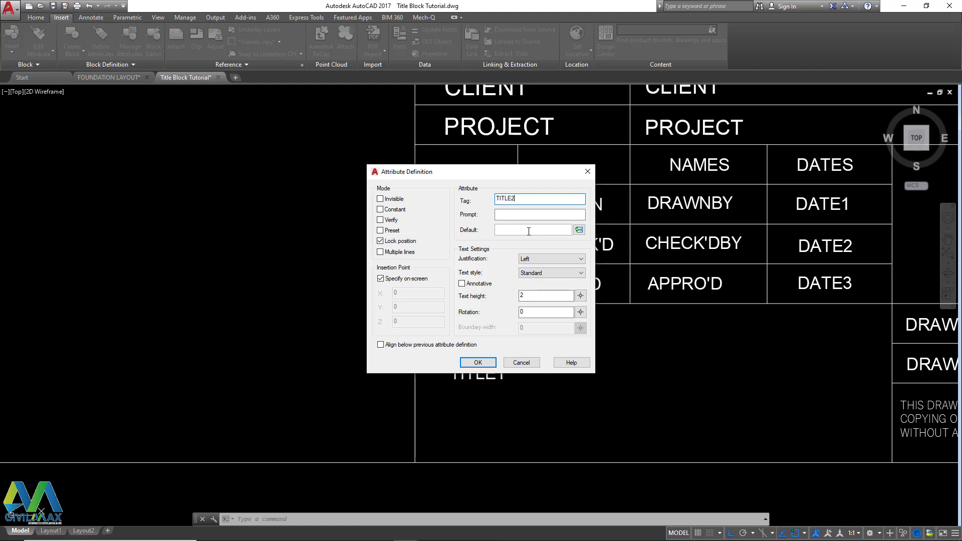
drag(520, 198, 490, 200)
right_click(504, 198)
click(526, 229)
click(499, 214)
right_click(503, 216)
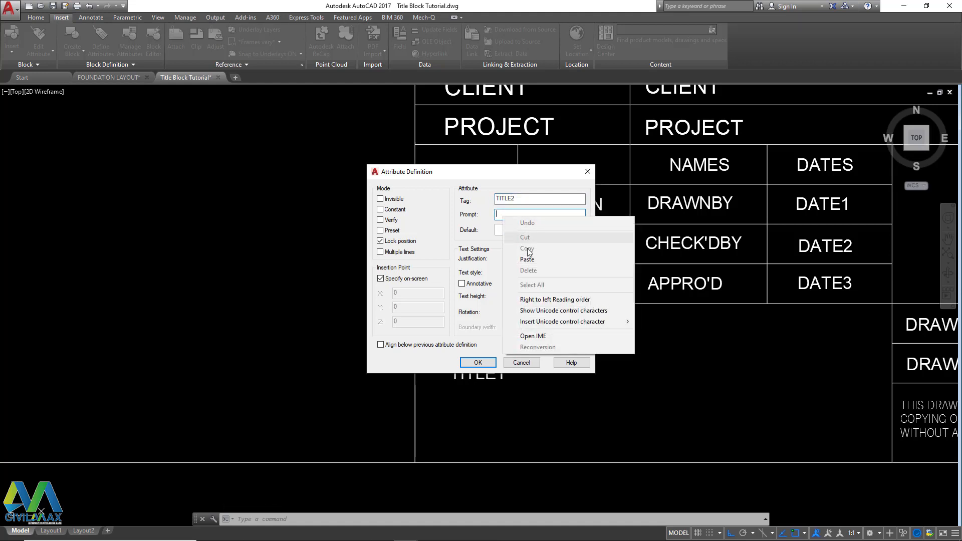
click(528, 259)
Step: Keep only TITLE2 as the prompt, set the default to XXX, and place the attribute directly below TITLE1
text(XXX)
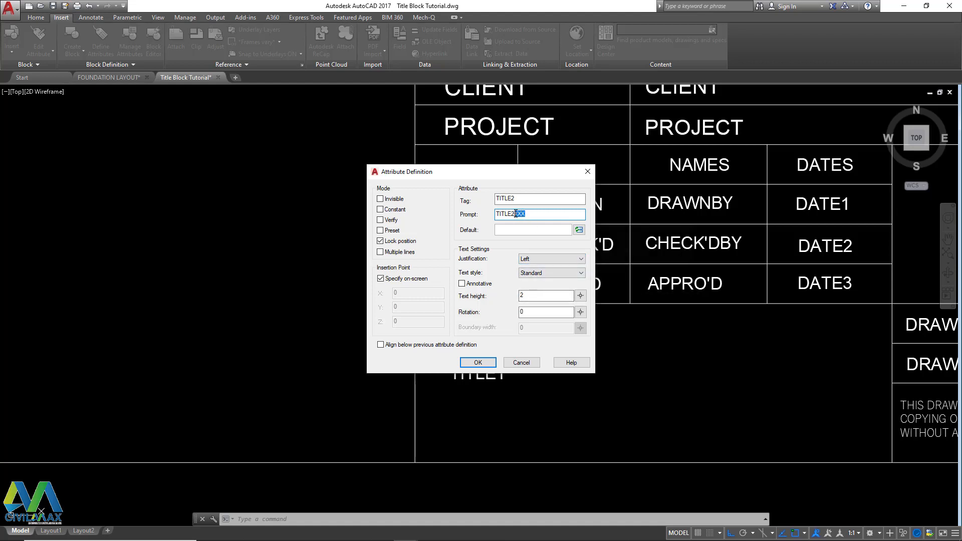
key(BackSpace)
click(527, 232)
text(XXX)
click(478, 362)
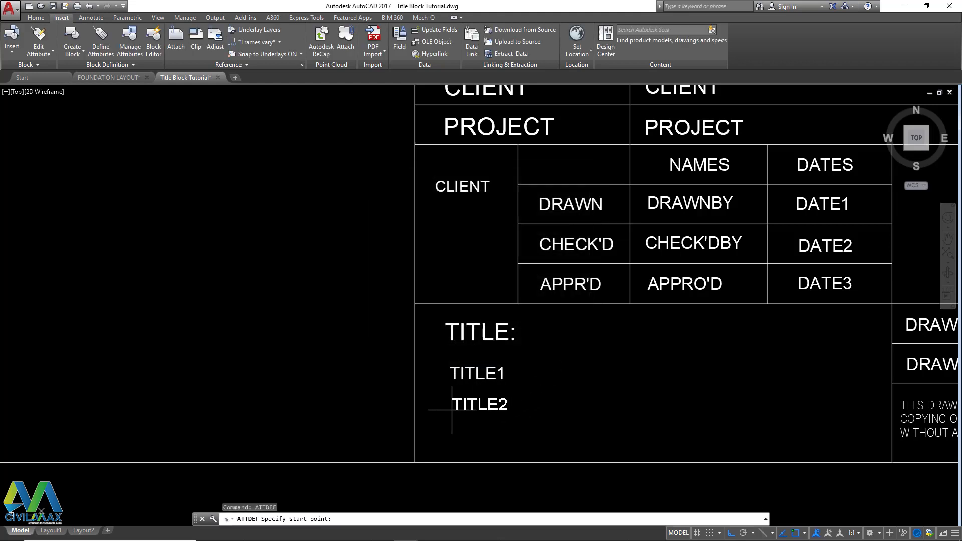
click(452, 410)
Step: Insert the PAKIMU PNG from the Title Block folder into the drawing, picking its insertion point above the title block, its scale and rotation freehand
scroll(457, 386, down, 2)
scroll(554, 305, down, 2)
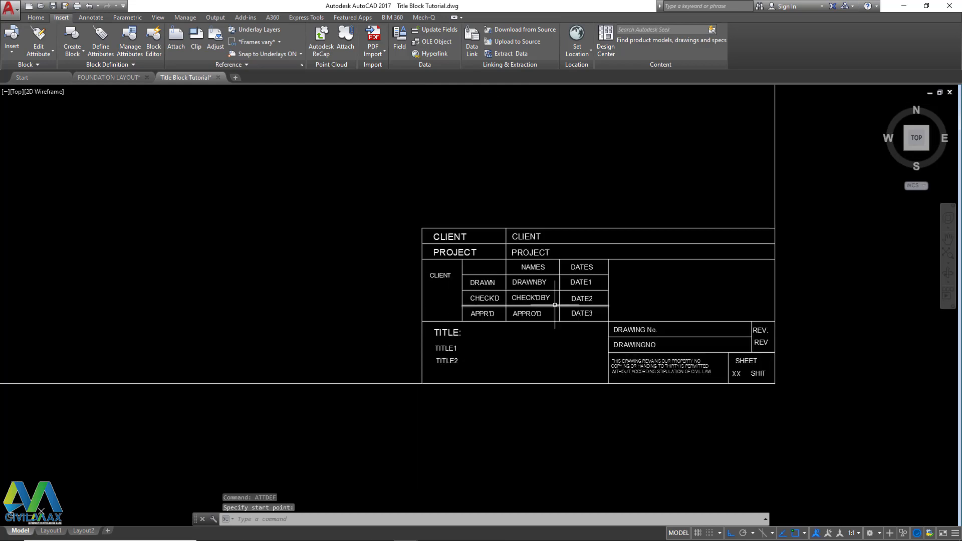
scroll(697, 301, up, 2)
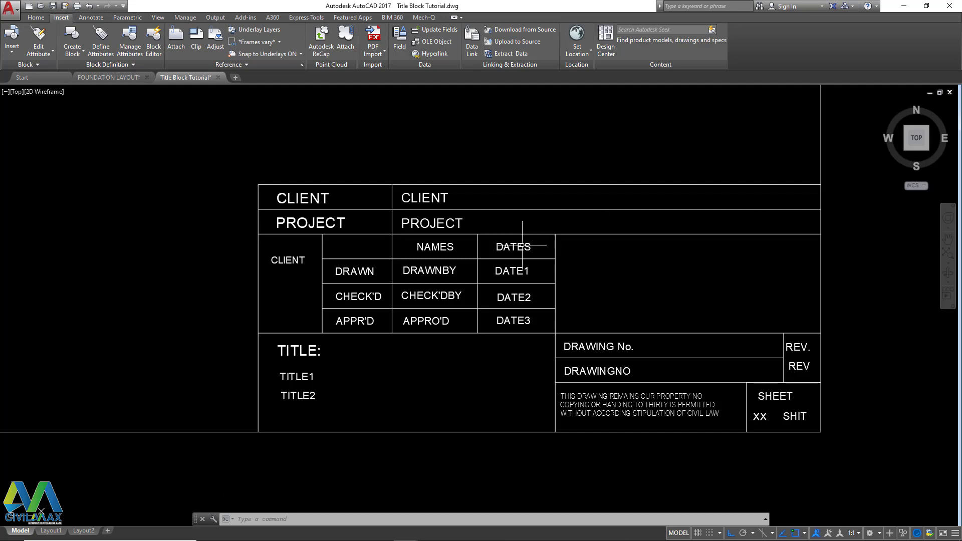
mouse_move(257, 535)
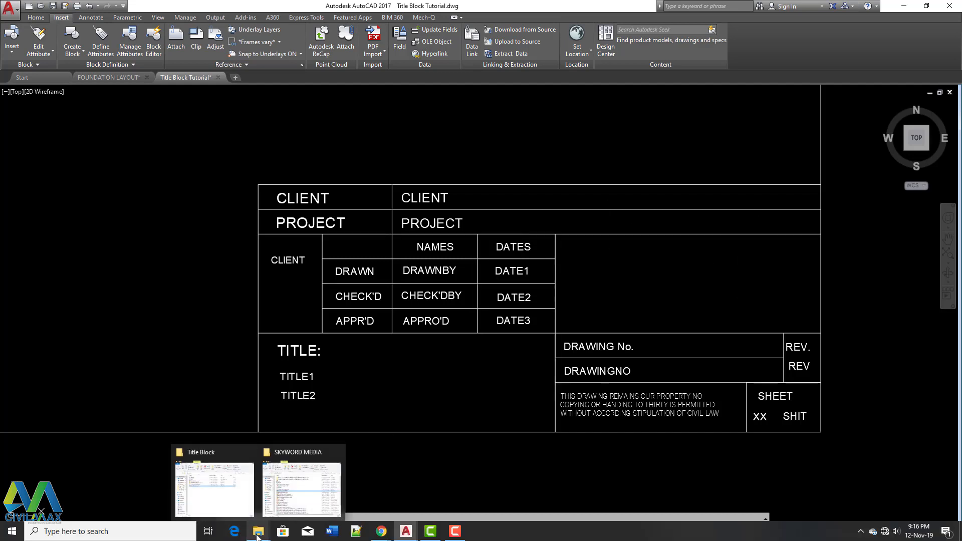
click(216, 490)
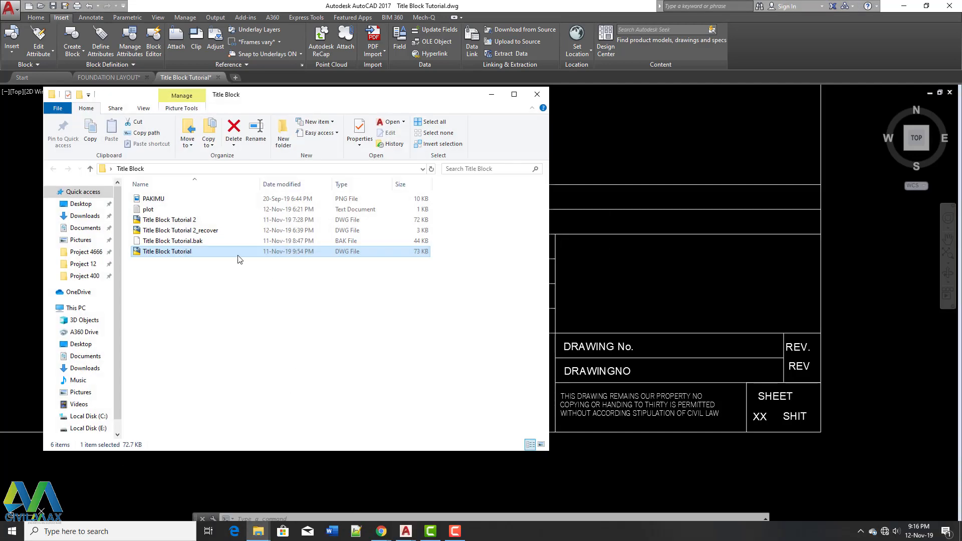
drag(161, 200, 655, 277)
scroll(360, 351, down, 4)
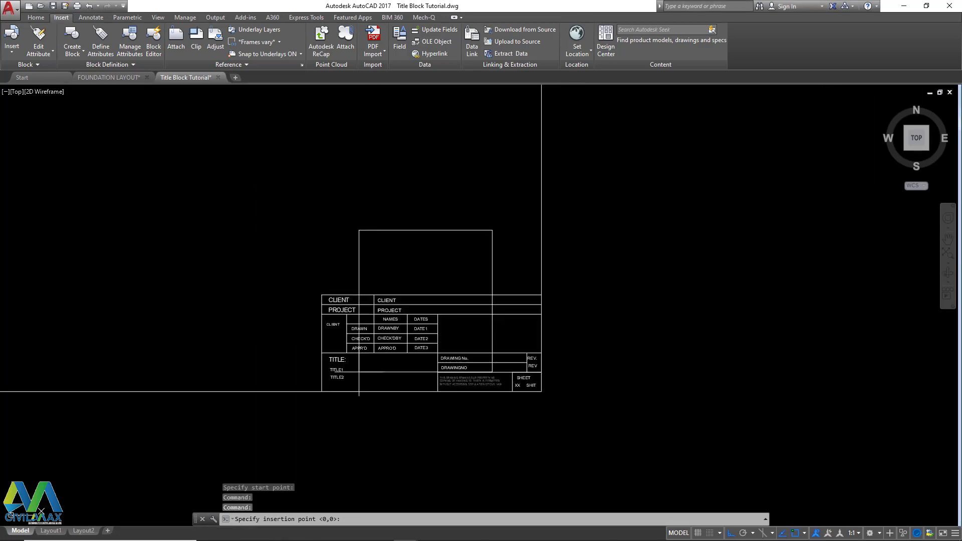
click(369, 256)
click(478, 254)
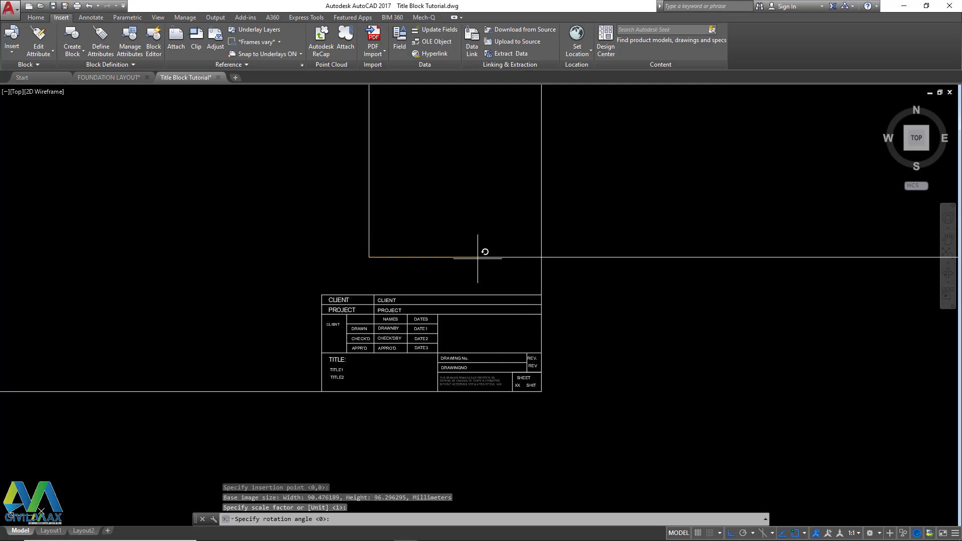
click(499, 264)
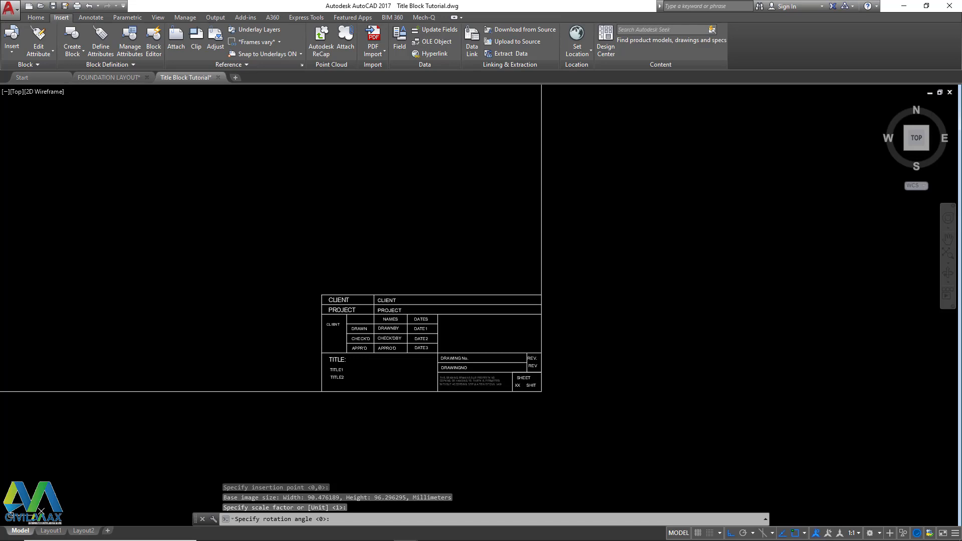
Step: Select the inserted PTEL logo image
scroll(474, 283, down, 2)
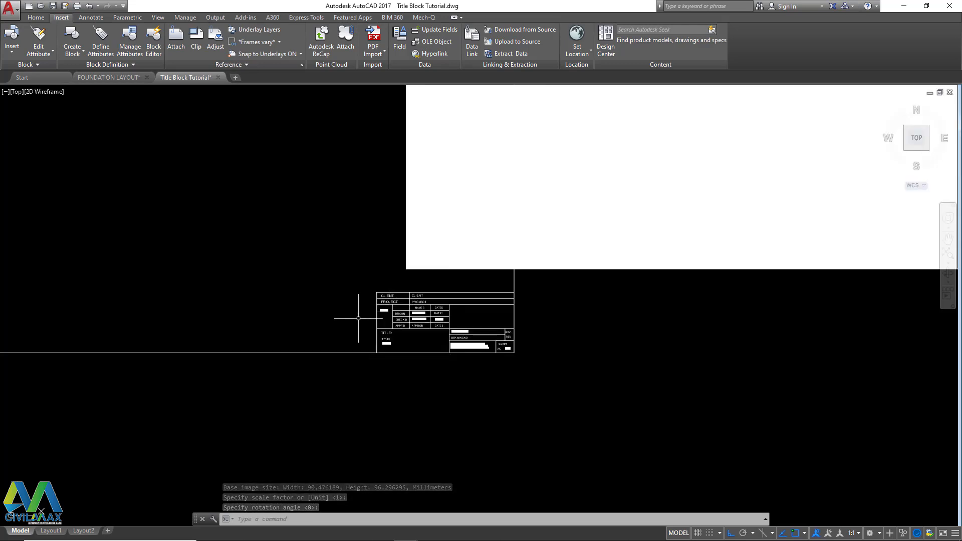
scroll(359, 331, down, 8)
scroll(365, 337, down, 3)
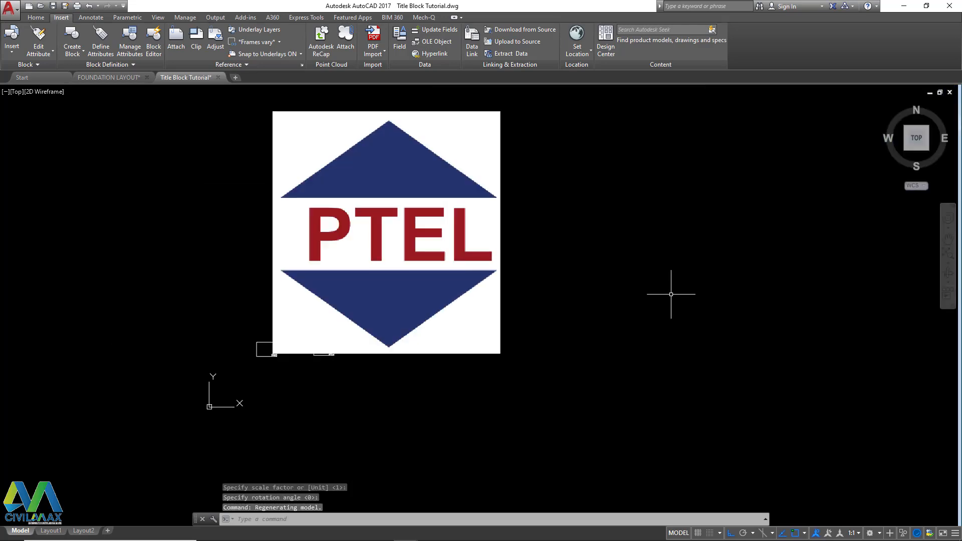
scroll(297, 341, up, 2)
scroll(326, 333, down, 1)
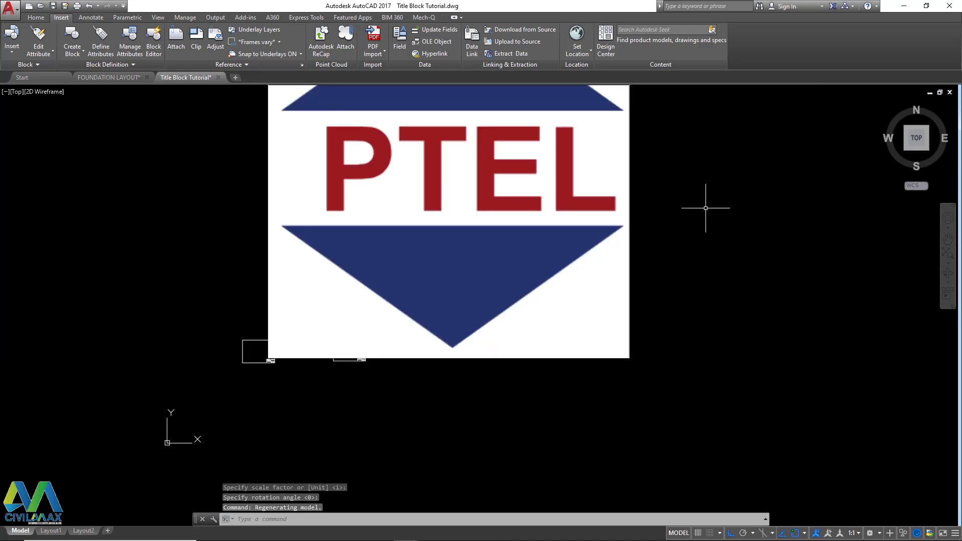
click(705, 208)
click(557, 232)
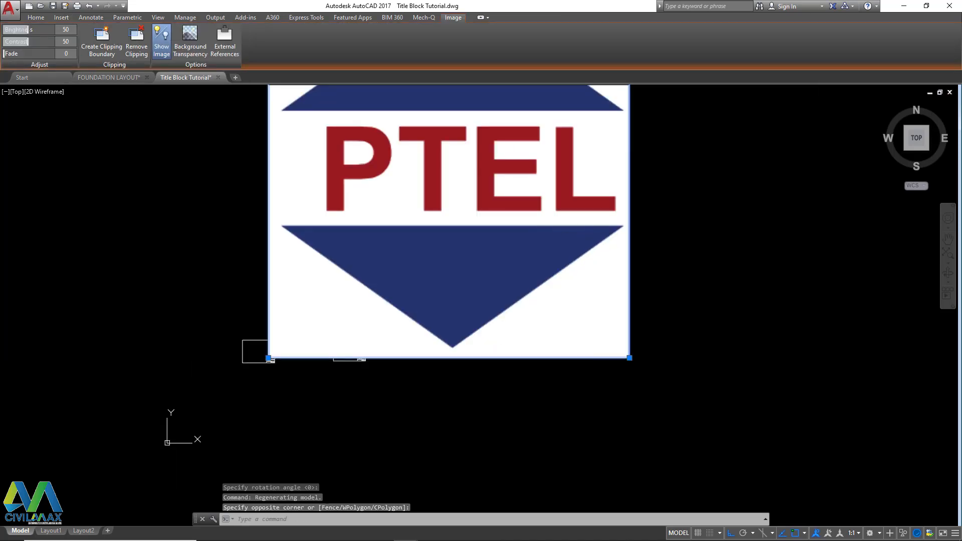
click(629, 357)
key(Escape)
scroll(383, 339, down, 2)
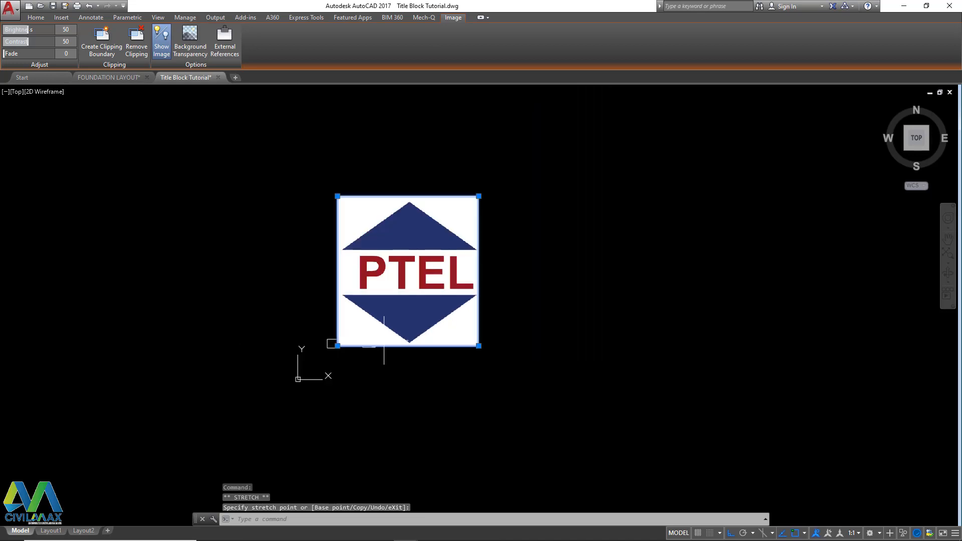
Step: Scale the PTEL logo down by reference, picking the base point, reference length and new length freehand below the image
click(795, 533)
click(479, 196)
right_click(587, 214)
click(601, 309)
scroll(366, 361, up, 4)
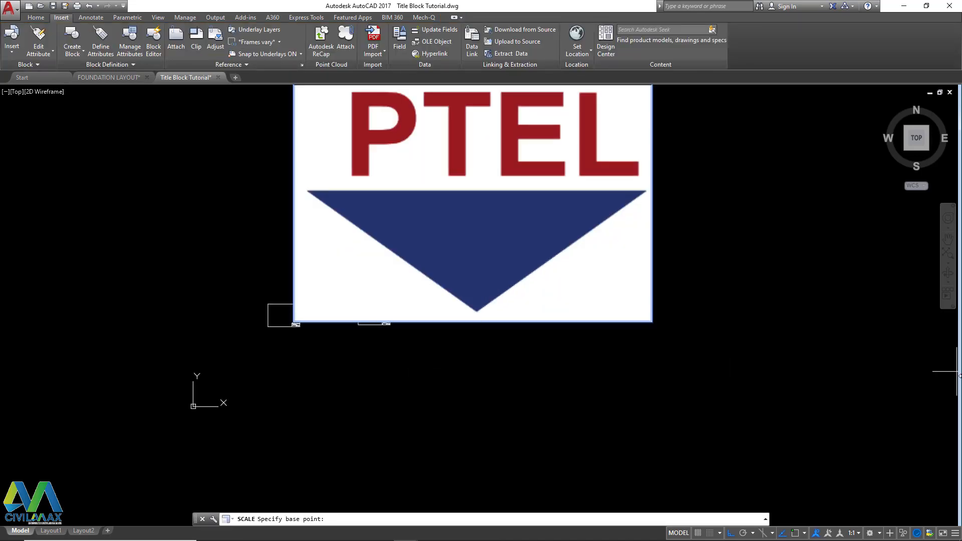
click(305, 337)
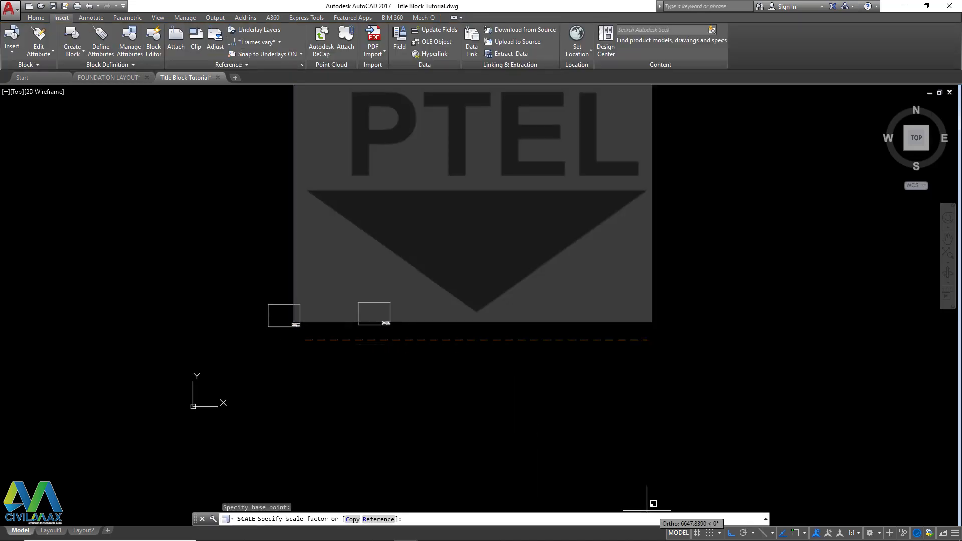
click(378, 518)
click(636, 337)
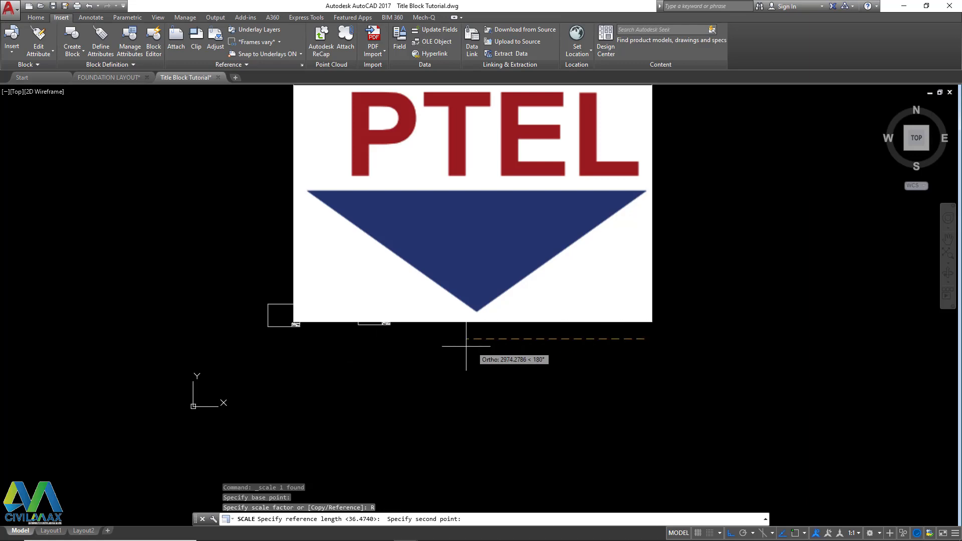
click(312, 345)
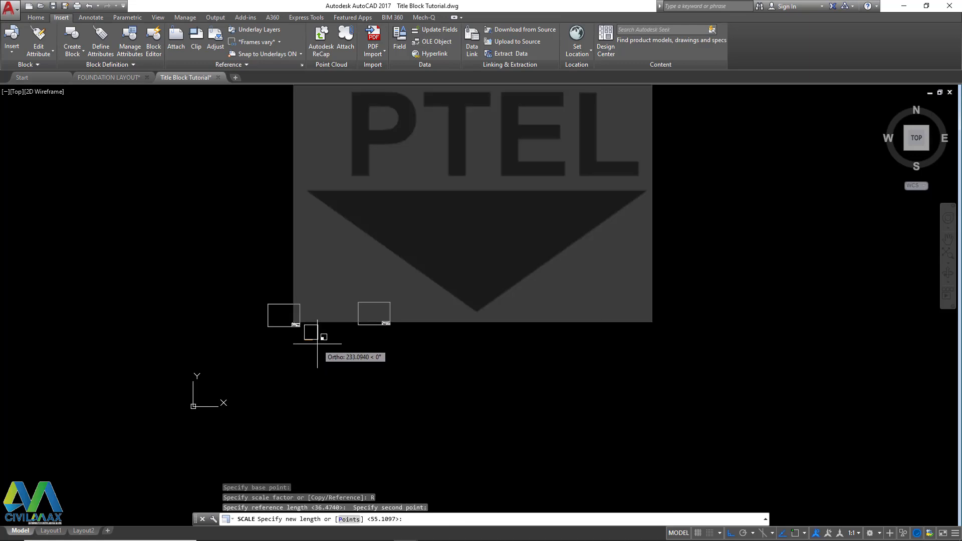
click(318, 344)
Step: Move the PTEL logo into the drawing frame, placing it in the empty area beside the title block with Ortho off
scroll(287, 326, up, 8)
click(571, 289)
click(540, 331)
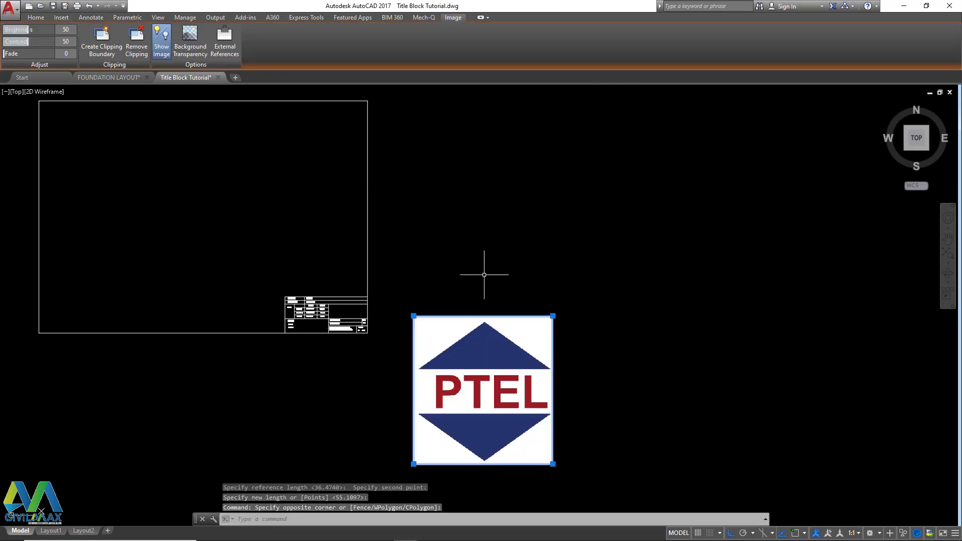
right_click(485, 275)
click(530, 348)
click(495, 367)
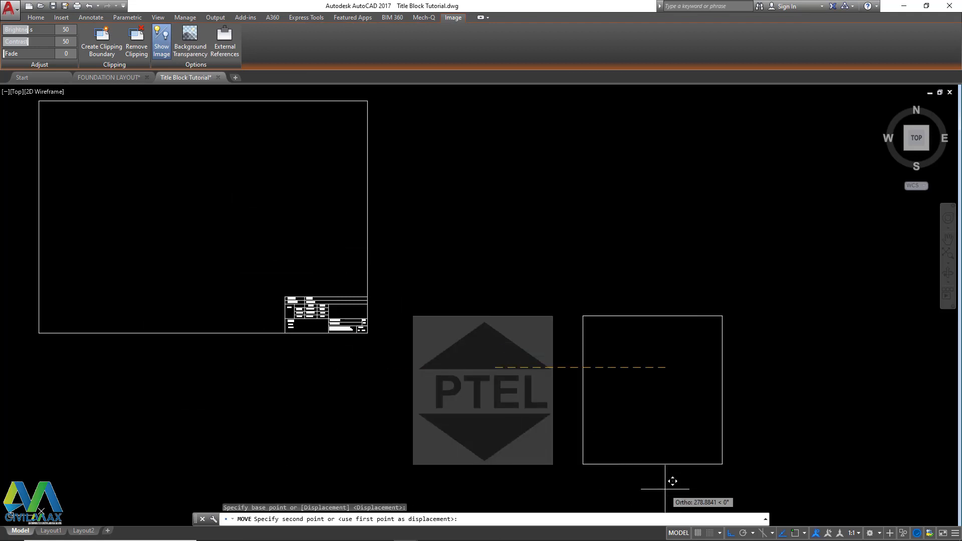
click(200, 206)
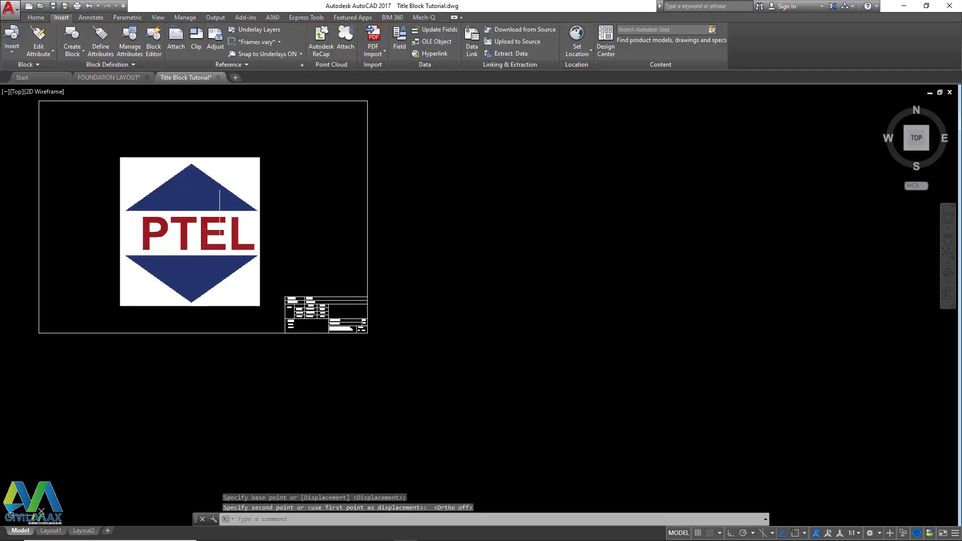
Step: Shrink the PTEL logo in stages by stretching its upper-right corner inward, down to roughly title block cell size
scroll(154, 208, up, 2)
click(313, 169)
click(244, 181)
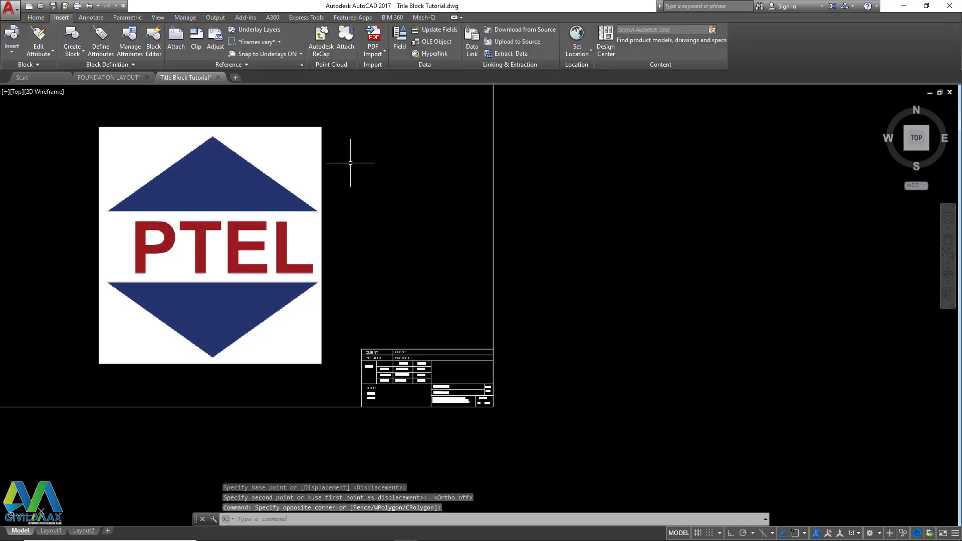
click(351, 163)
click(252, 190)
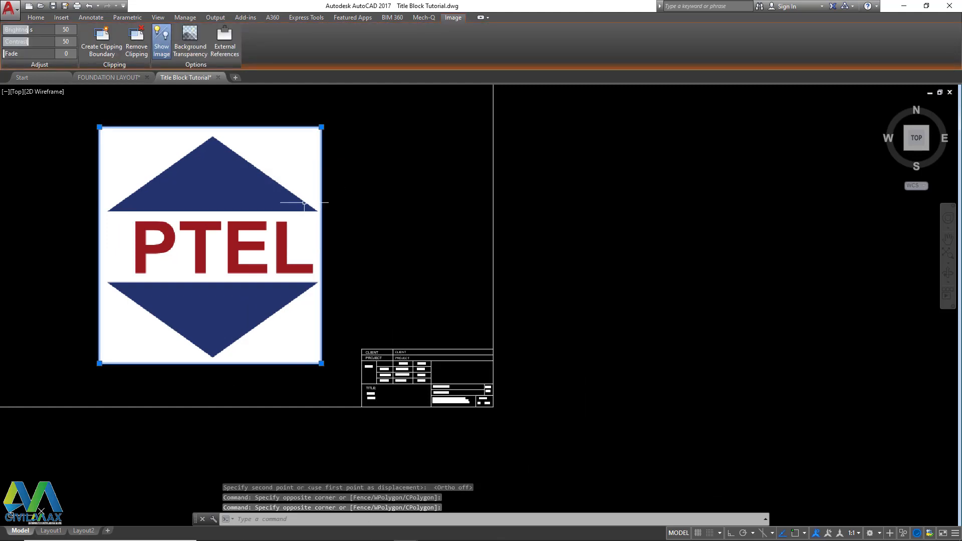
click(321, 127)
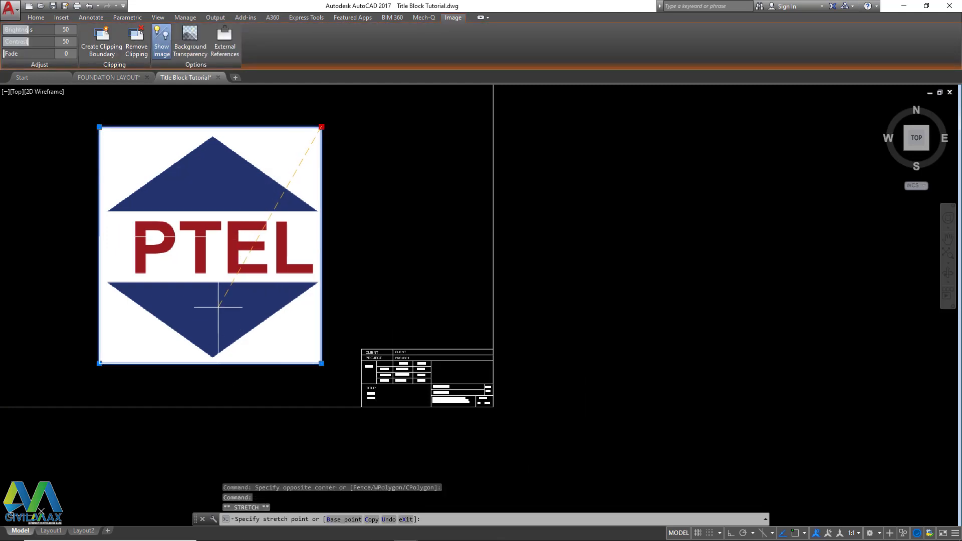
click(199, 258)
scroll(551, 281, down, 3)
scroll(416, 237, up, 3)
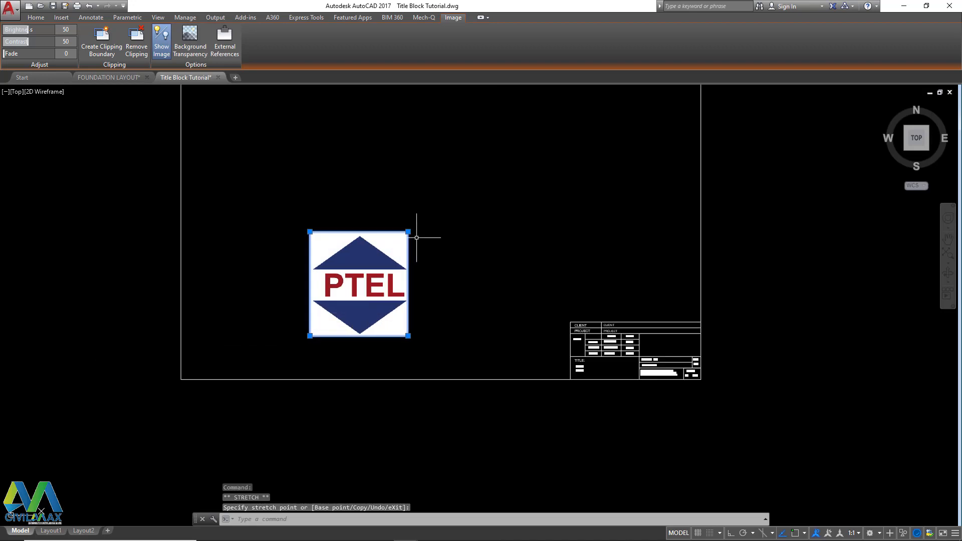
click(339, 338)
scroll(321, 338, up, 4)
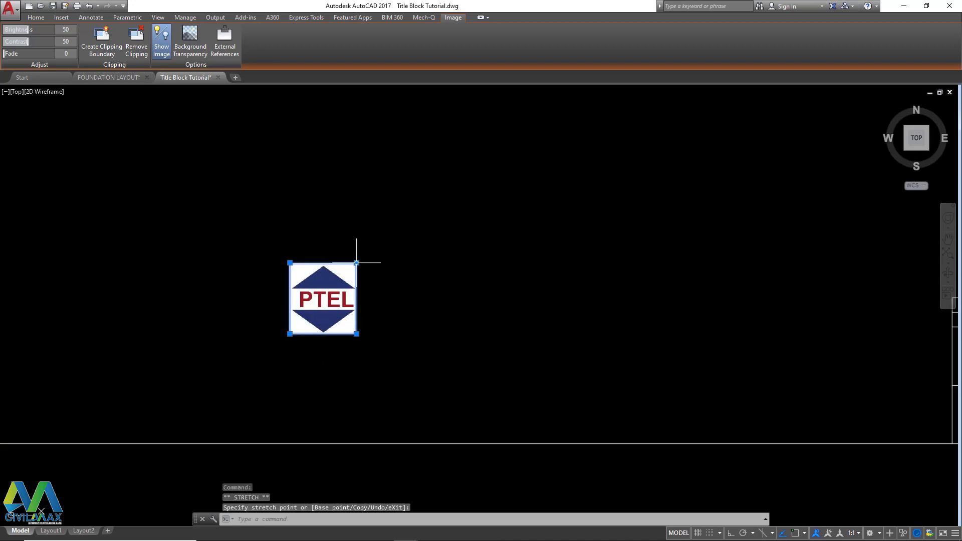
click(333, 289)
Step: Move the reduced PTEL logo into the blank title block cell beside DATES and above DRAWING No
click(401, 235)
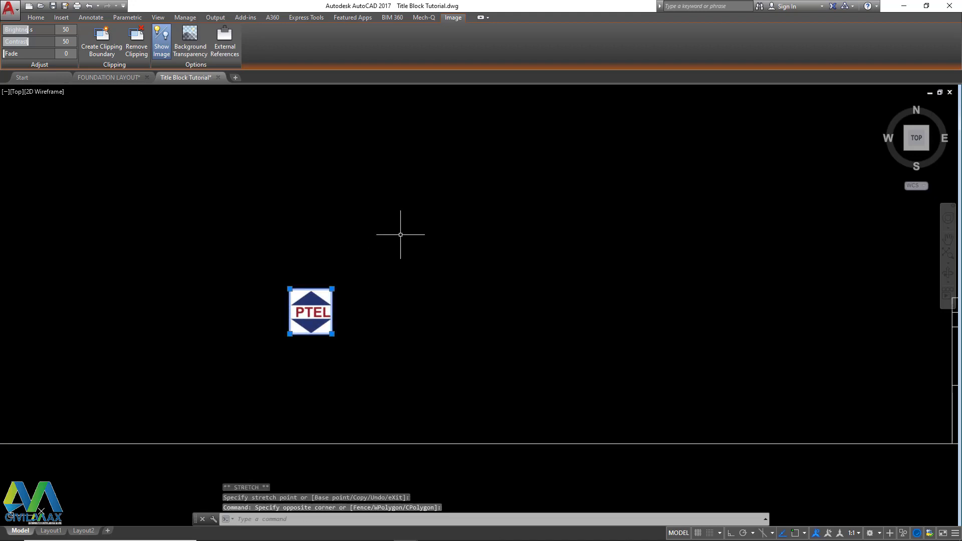
right_click(400, 235)
click(438, 302)
click(330, 314)
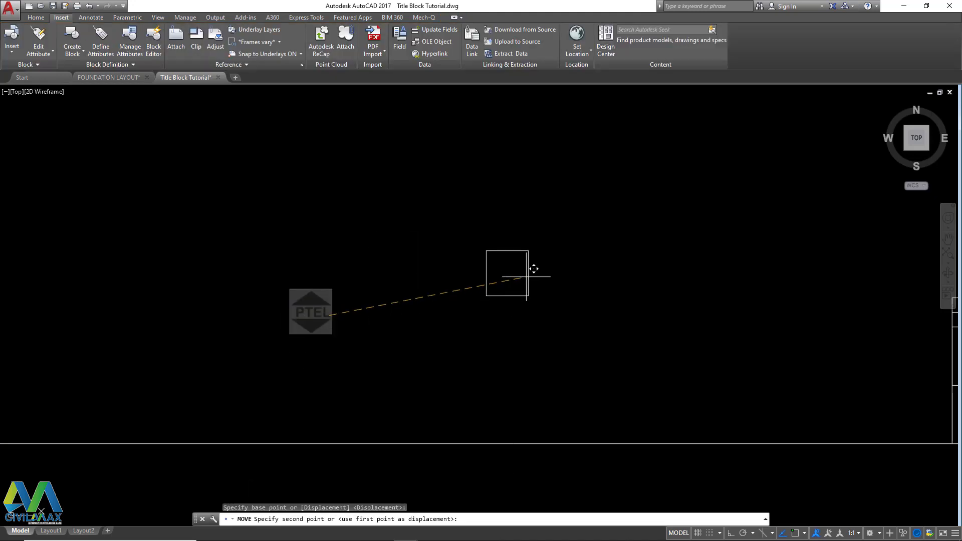
scroll(359, 300, down, 4)
scroll(493, 301, up, 6)
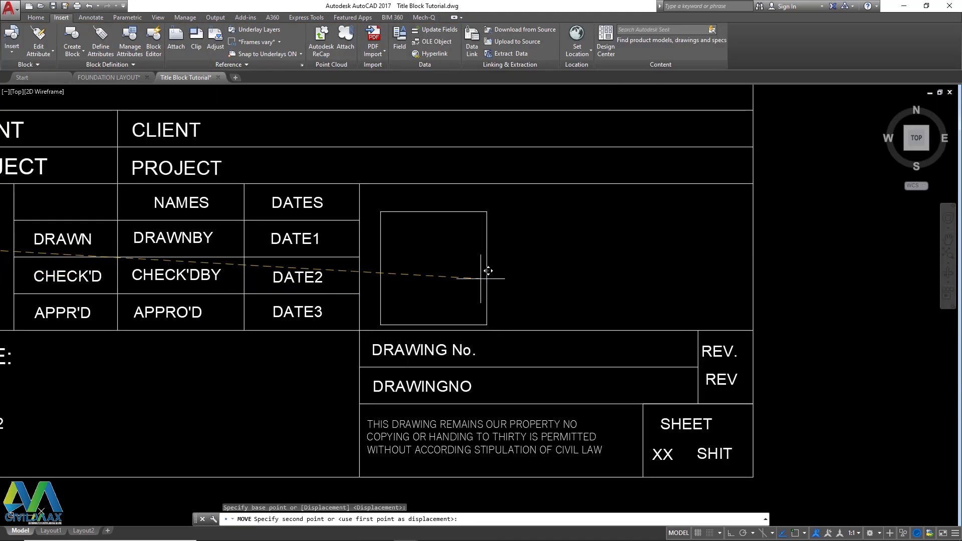
click(488, 262)
Step: Copy the CLIENT heading text into the logo cell, placing a single copy beside the upper part of the PTEL logo
scroll(480, 260, down, 5)
scroll(476, 244, up, 2)
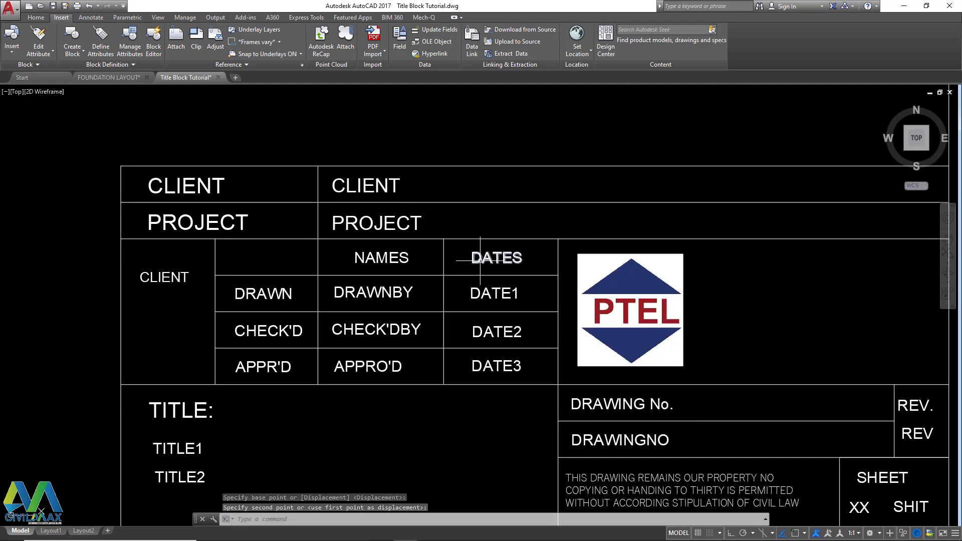
scroll(281, 191, up, 4)
click(240, 186)
right_click(205, 184)
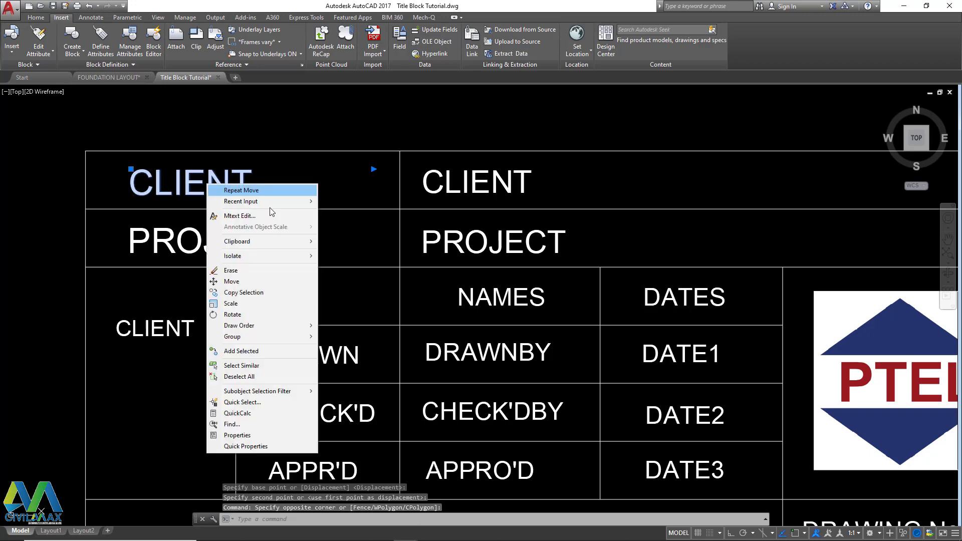
click(254, 293)
click(190, 193)
scroll(190, 225, down, 3)
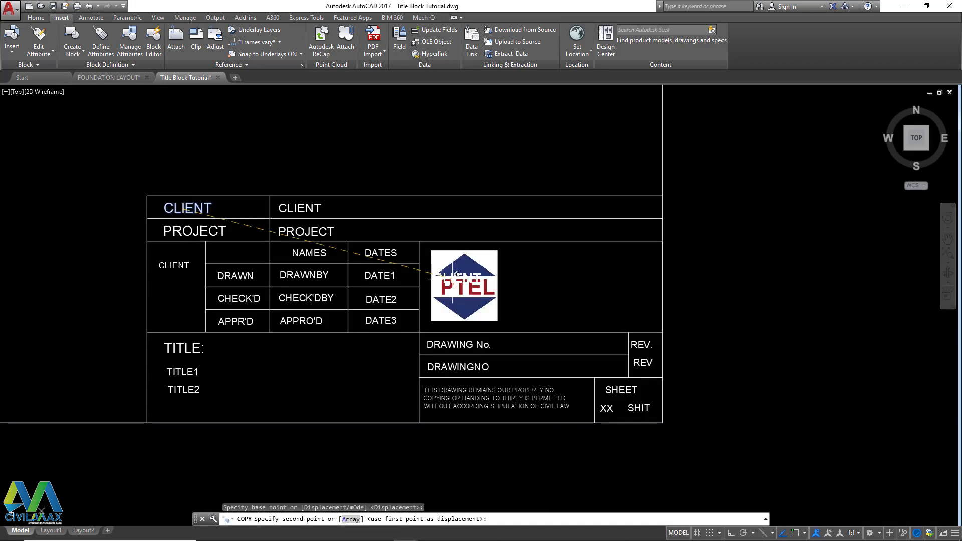
scroll(526, 263, up, 2)
click(517, 260)
right_click(547, 257)
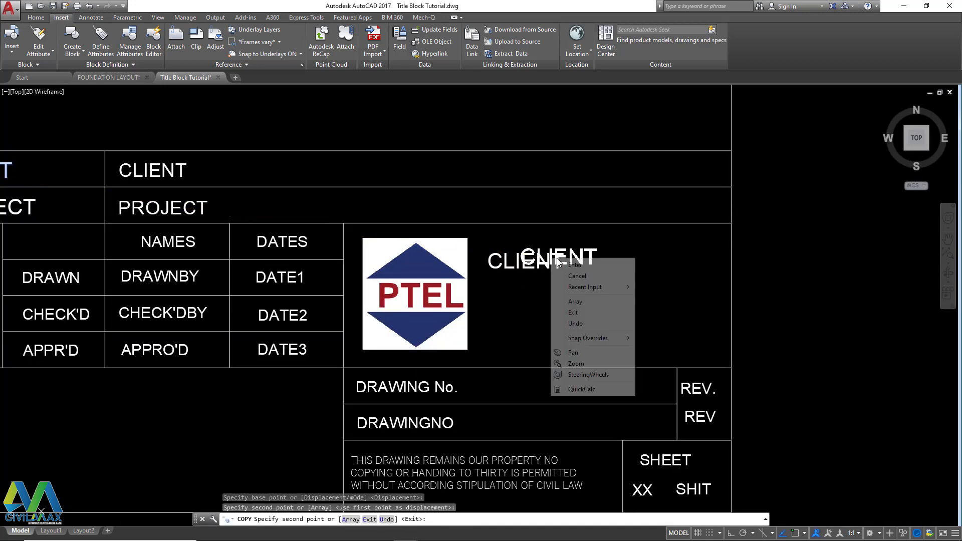
click(547, 268)
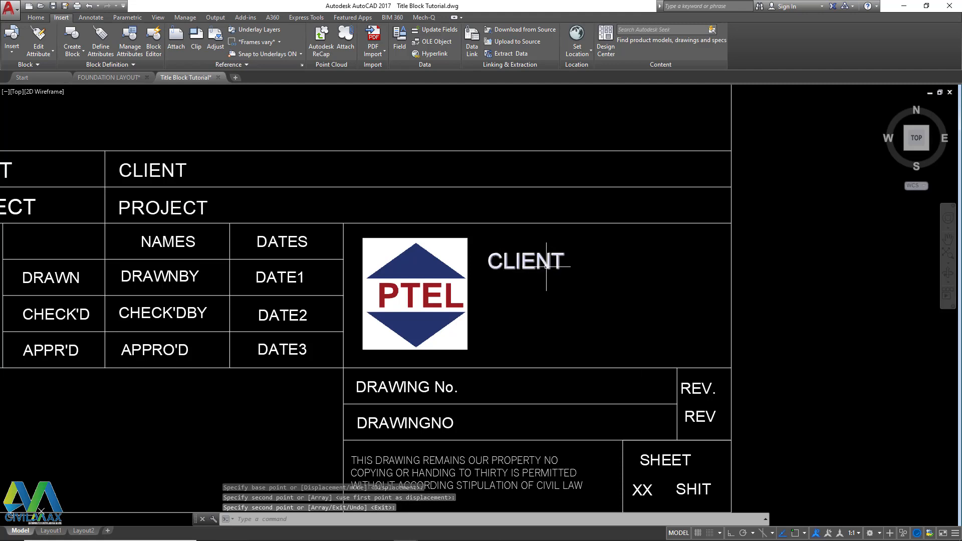
Step: Replace the copied CLIENT text with PAKIMU TECHINICAL and widen its text frame so it fits on one line
scroll(551, 268, up, 2)
click(509, 244)
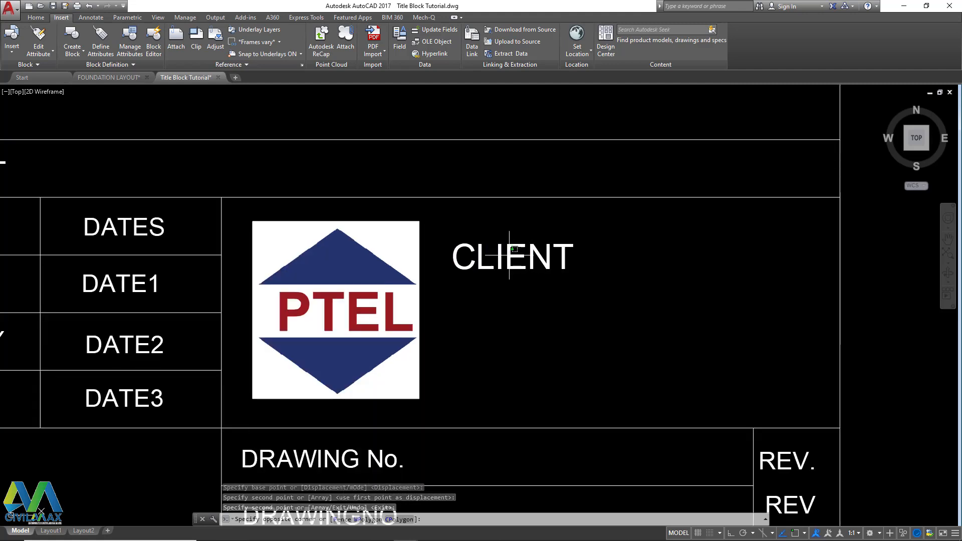
double_click(523, 255)
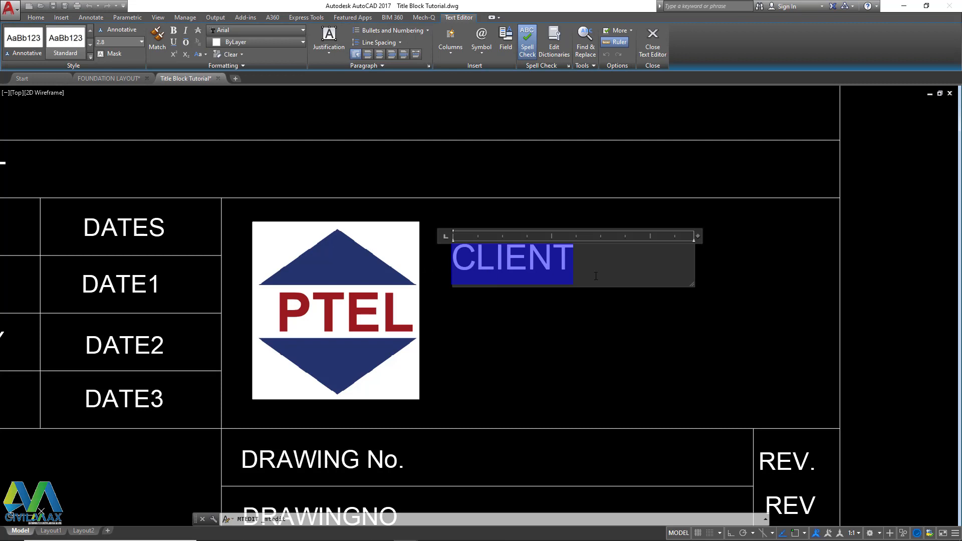
text(PAKI)
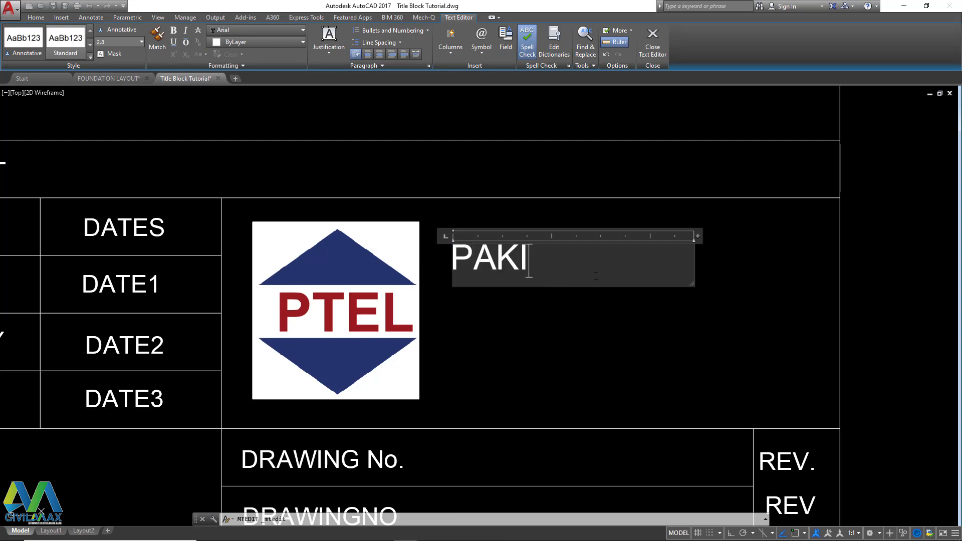
text(MU)
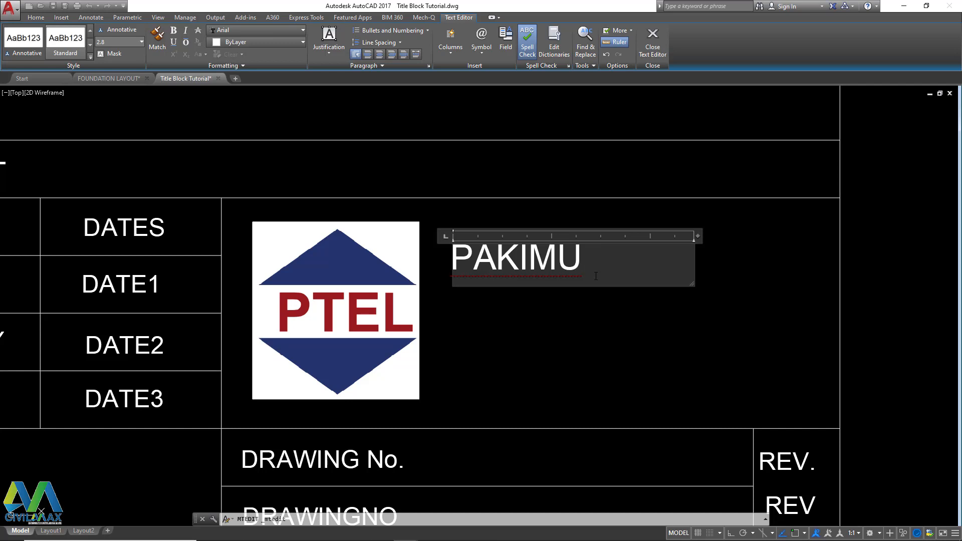
text( TECHINICAL)
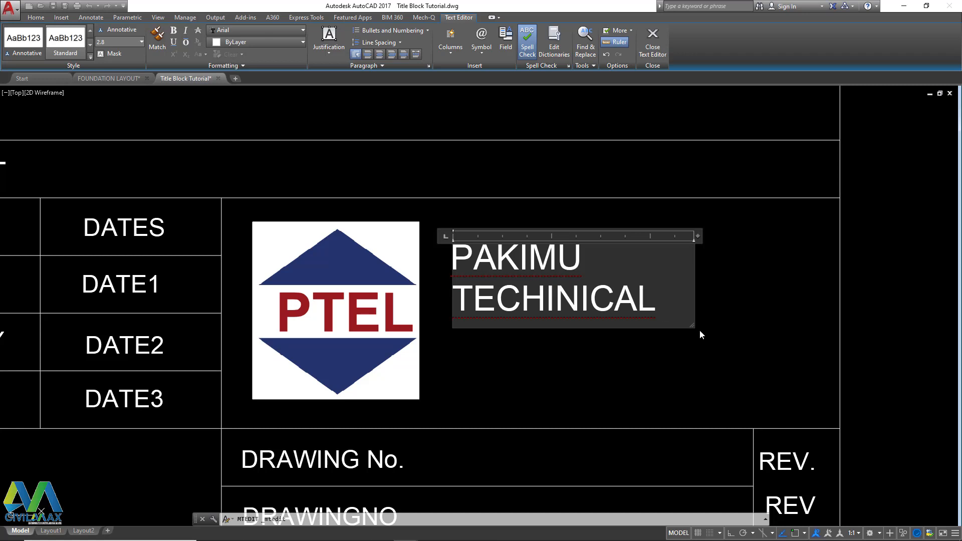
drag(693, 327, 663, 328)
drag(671, 238, 848, 236)
click(720, 365)
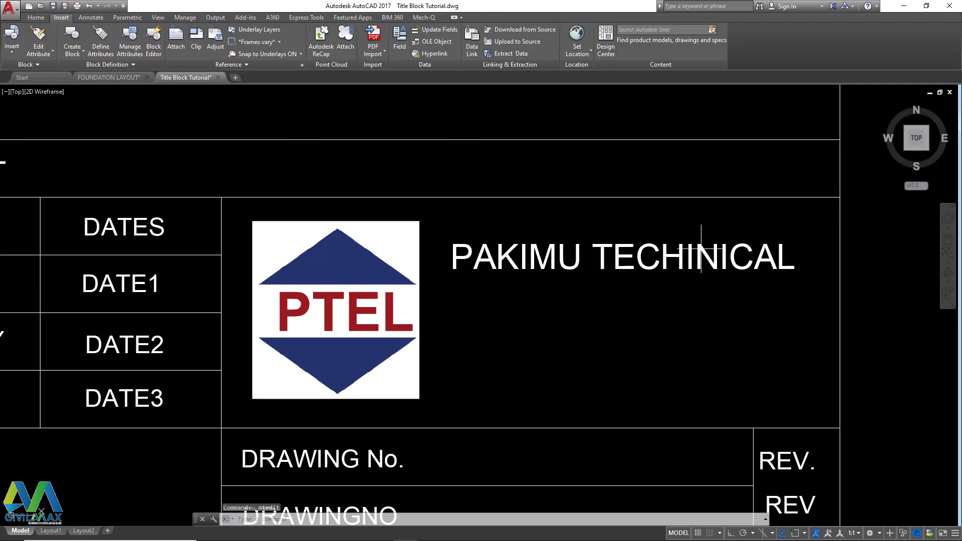
Step: Copy the PAKIMU TECHINICAL text straight down with Ortho on to form a second line directly below it
click(651, 322)
click(537, 299)
right_click(537, 299)
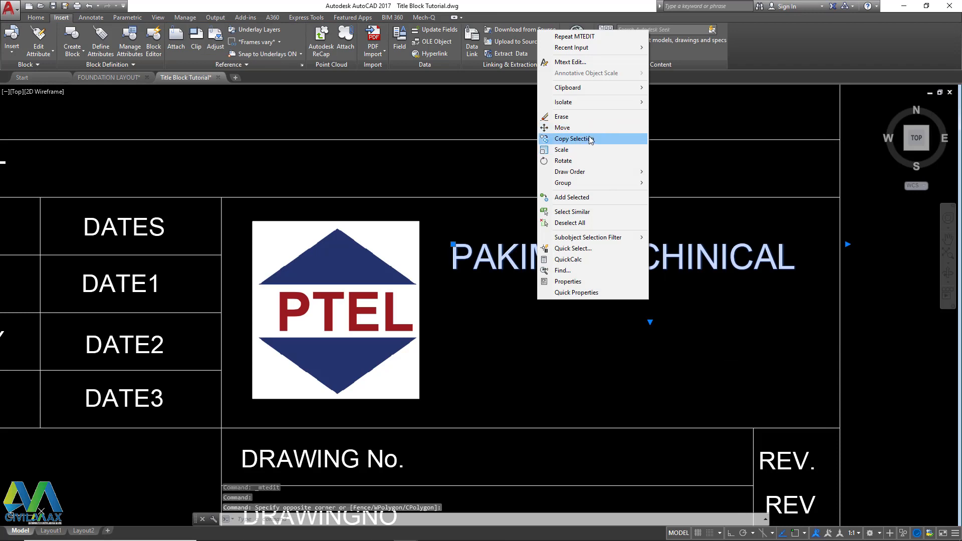
click(591, 139)
click(653, 294)
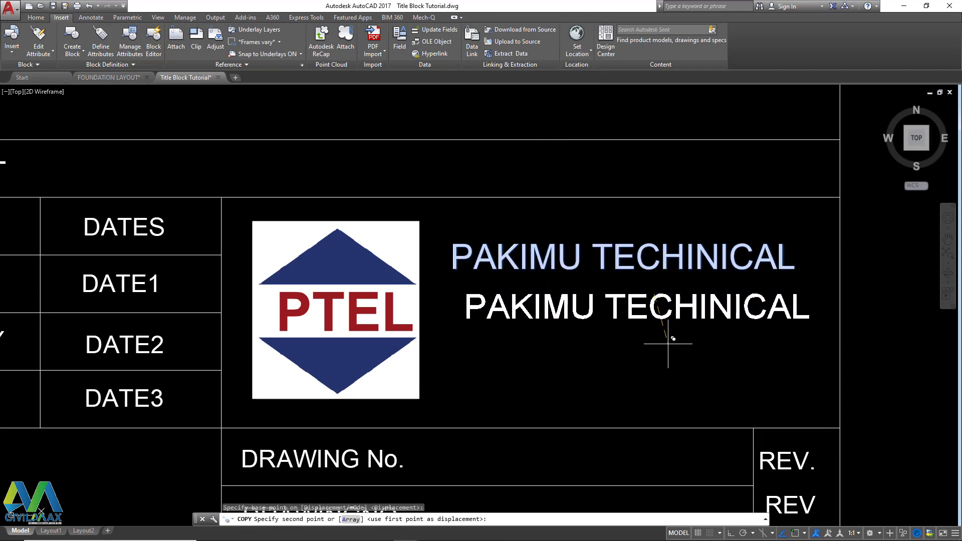
click(731, 533)
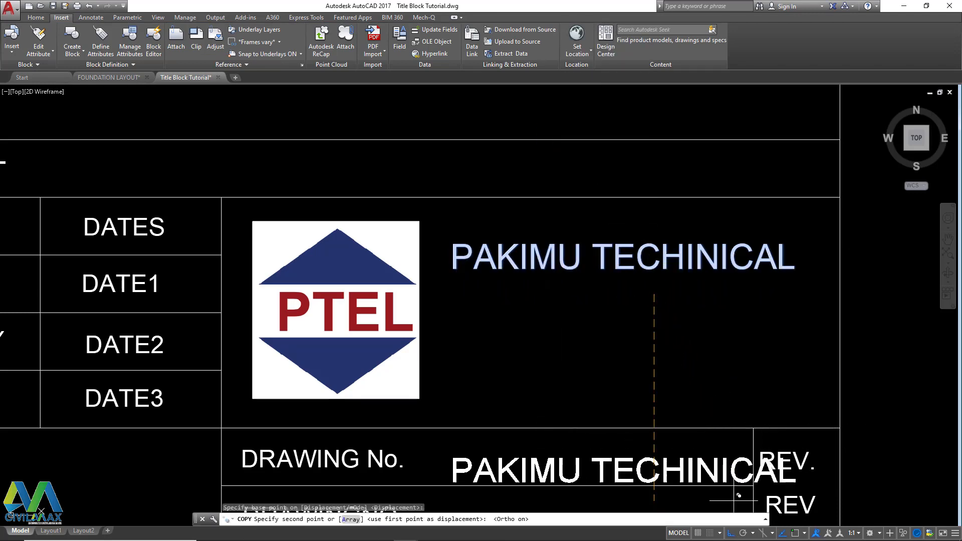
click(682, 336)
key(Escape)
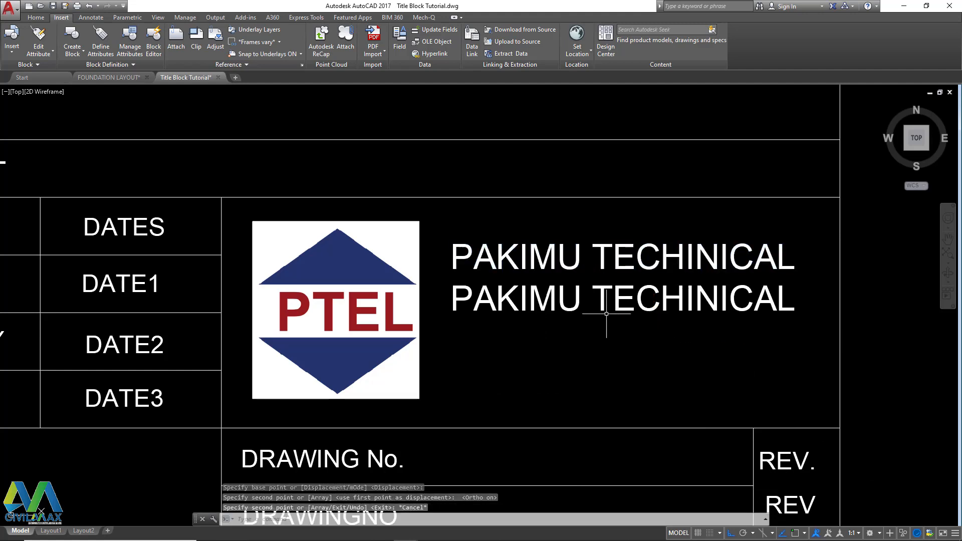
Step: Replace the second PAKIMU TECHINICAL line beside the logo with ENTERPRISE LTD
click(601, 305)
double_click(601, 301)
drag(803, 300, 450, 300)
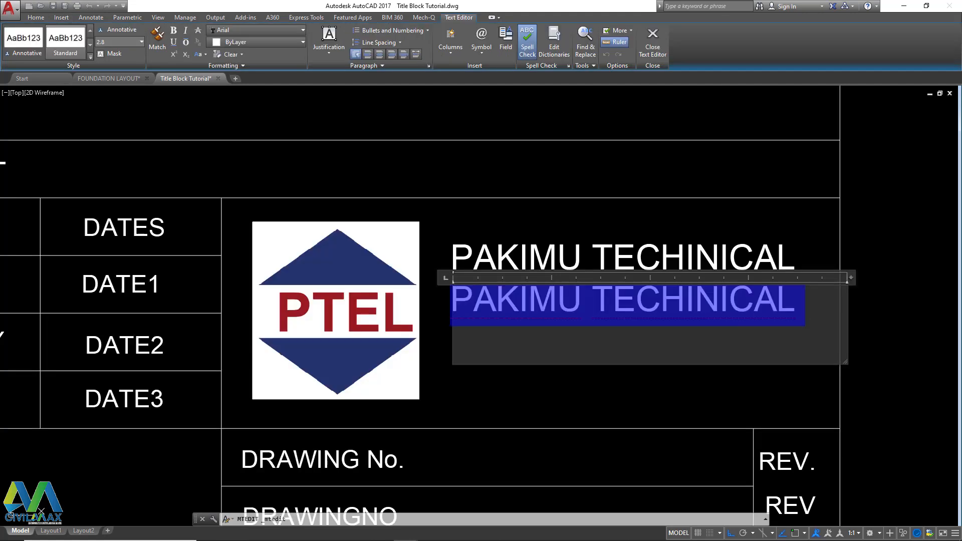
text(EN)
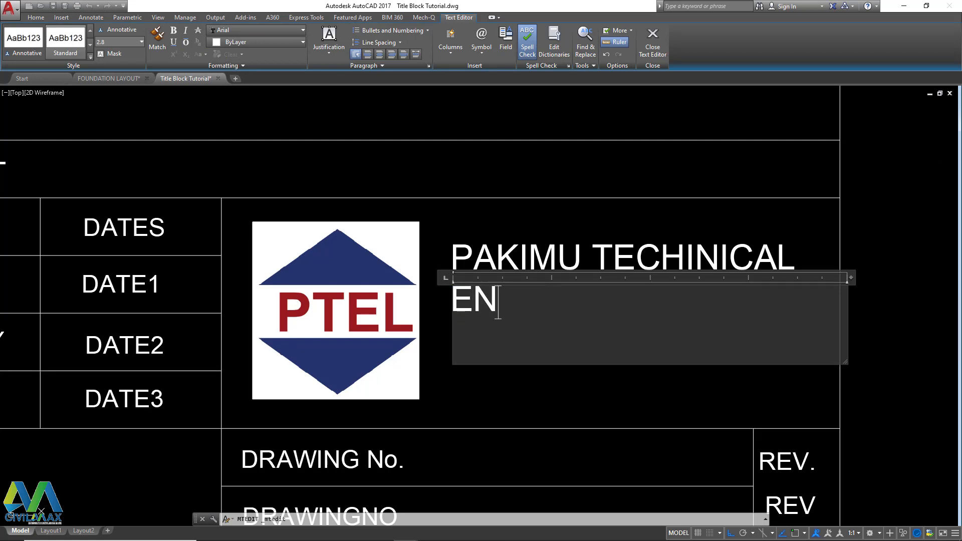
text(TERPRI)
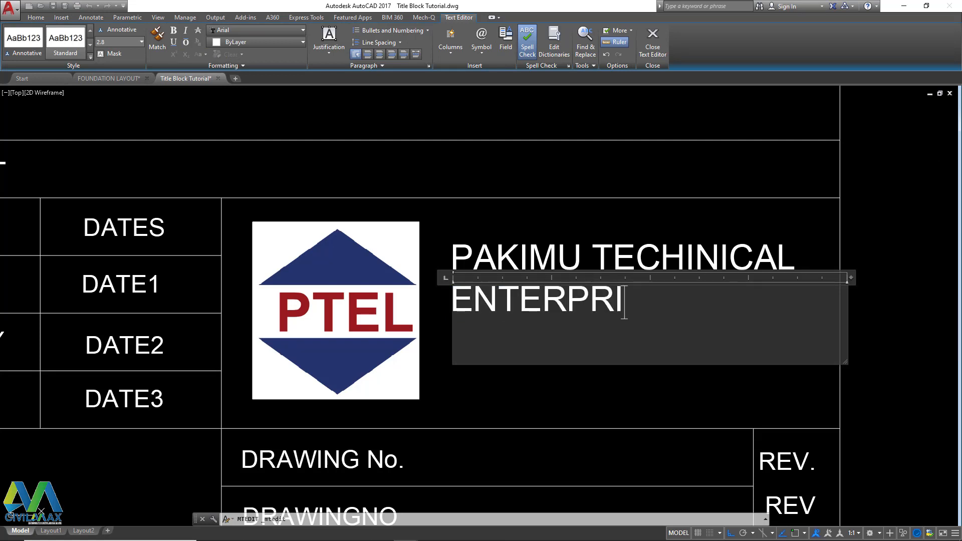
text(SE)
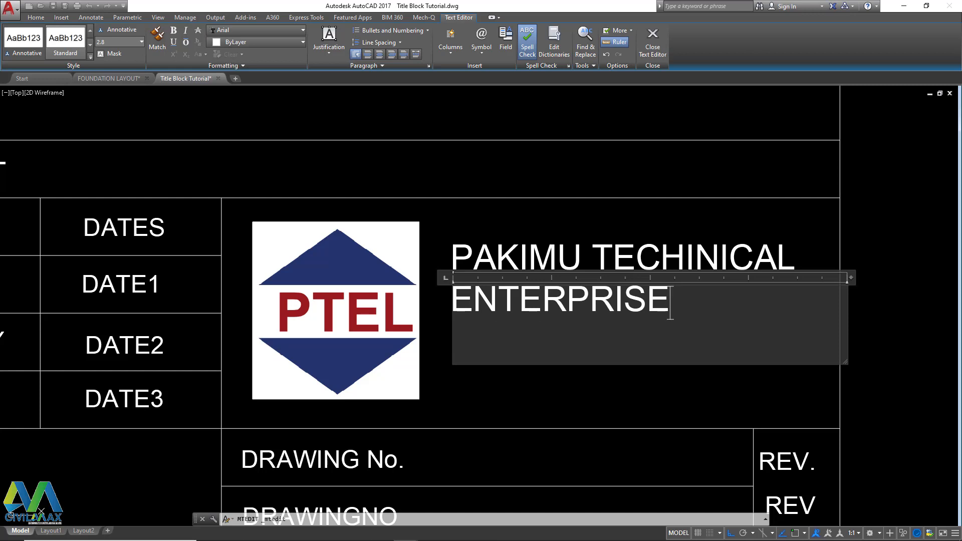
text( LTD)
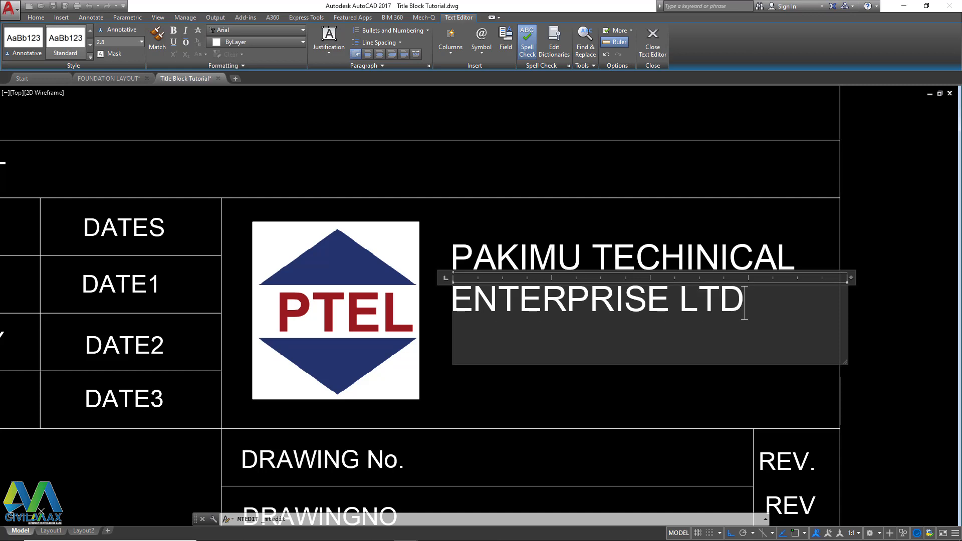
click(490, 370)
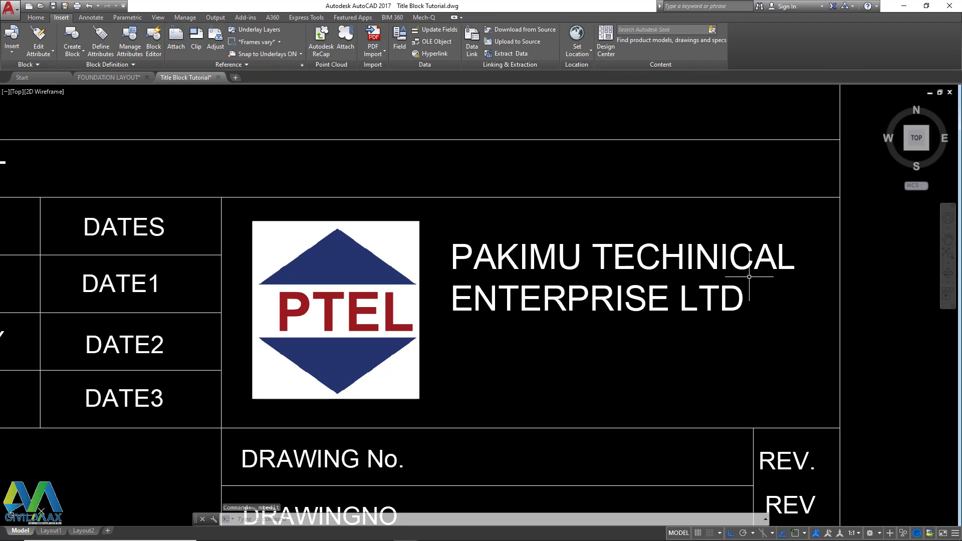
Step: Copy the entire sheet frame together with its title block, logo and attributes to the clipboard
scroll(748, 277, down, 4)
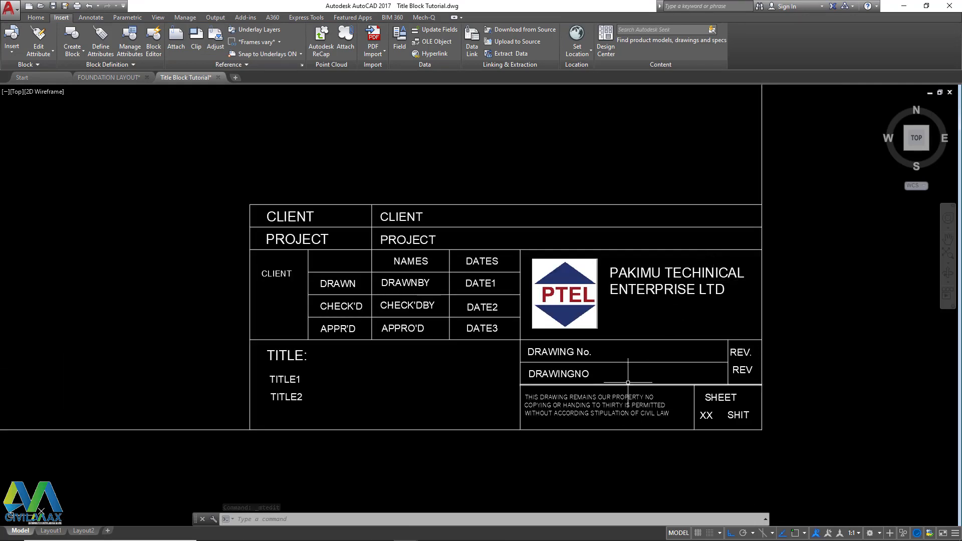
scroll(599, 391, down, 2)
scroll(587, 385, down, 4)
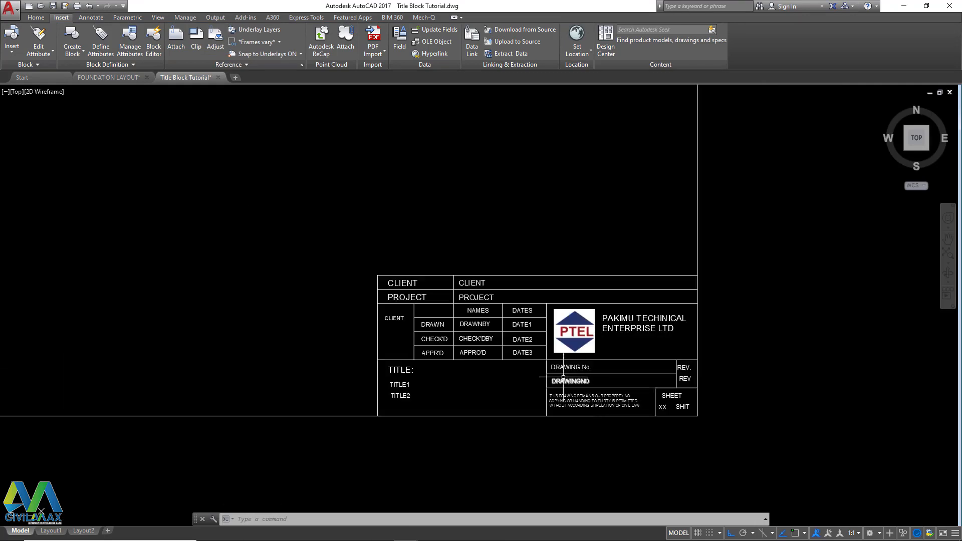
scroll(561, 371, down, 2)
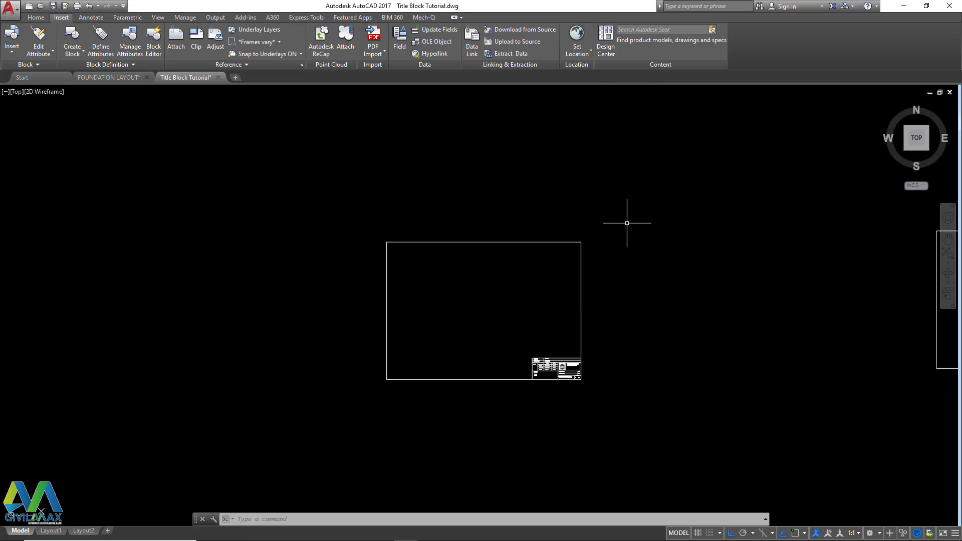
click(642, 210)
click(357, 405)
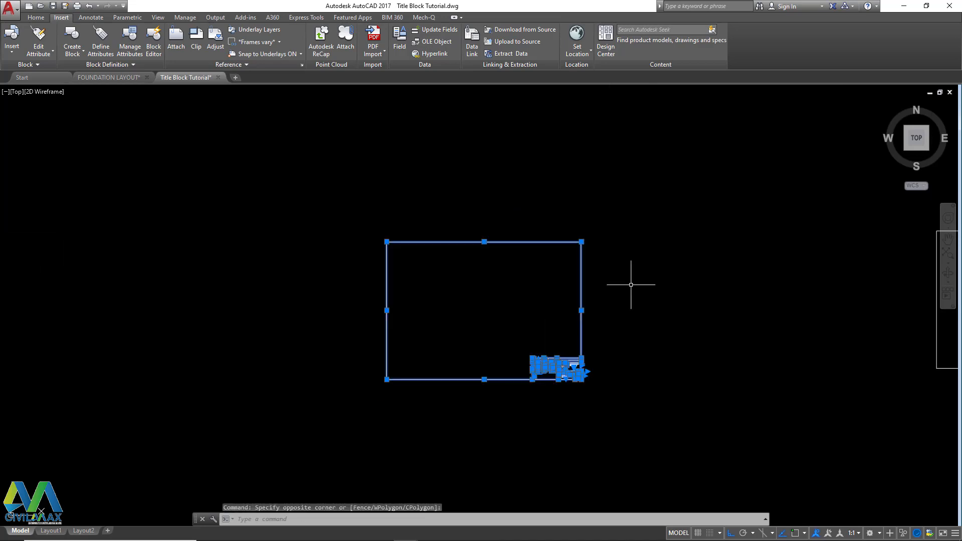
key(ctrl+c)
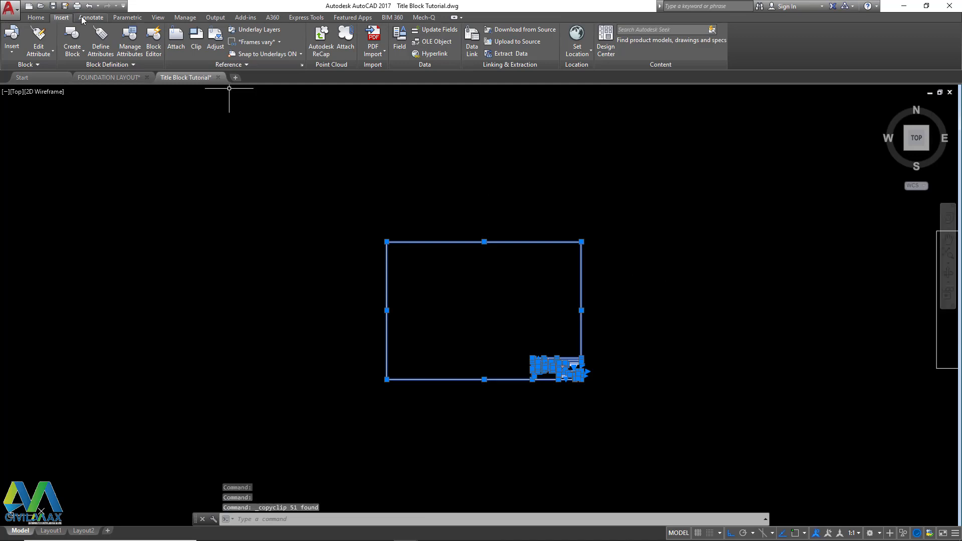
Step: Create a new block definition named TUTORIAL TITLE and open it in the Block Editor
click(154, 49)
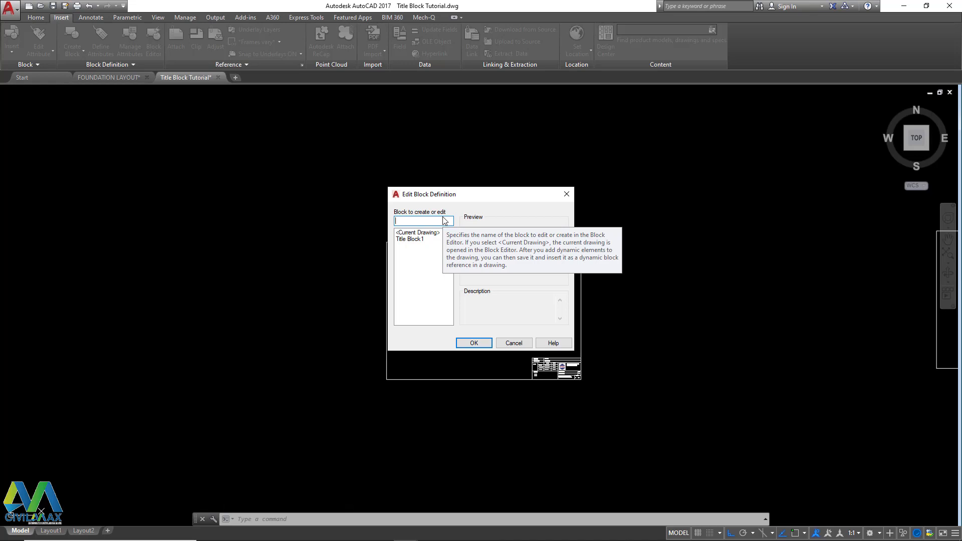
text(TUTORIAL TITLE)
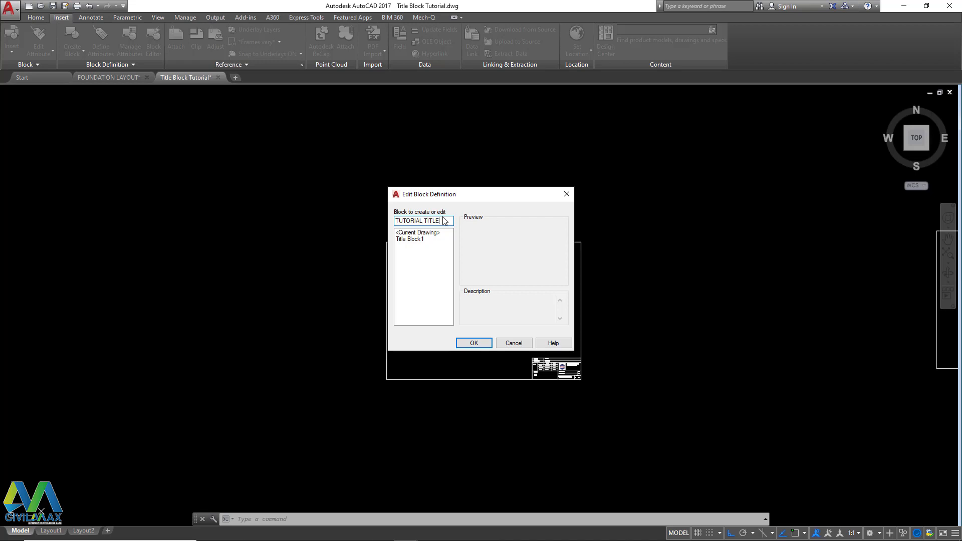
click(474, 344)
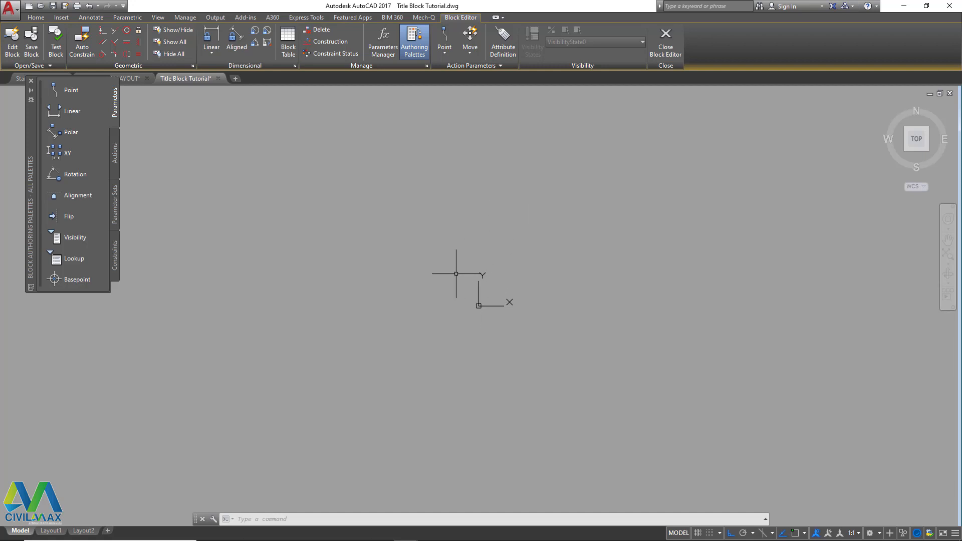
Step: Paste the copied sheet frame and title block near the block's origin, accepting the default attribute values
click(456, 274)
click(431, 270)
key(ctrl+v)
click(455, 315)
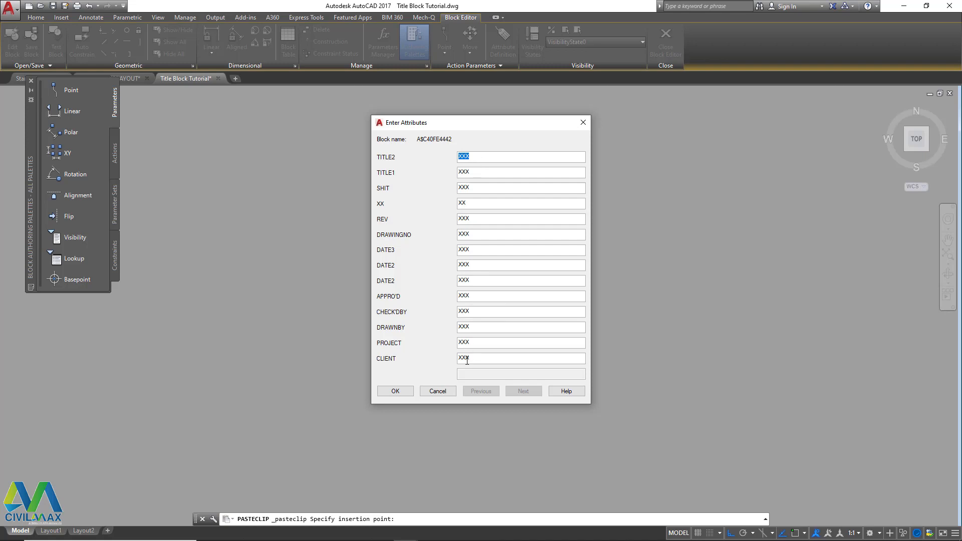
click(395, 391)
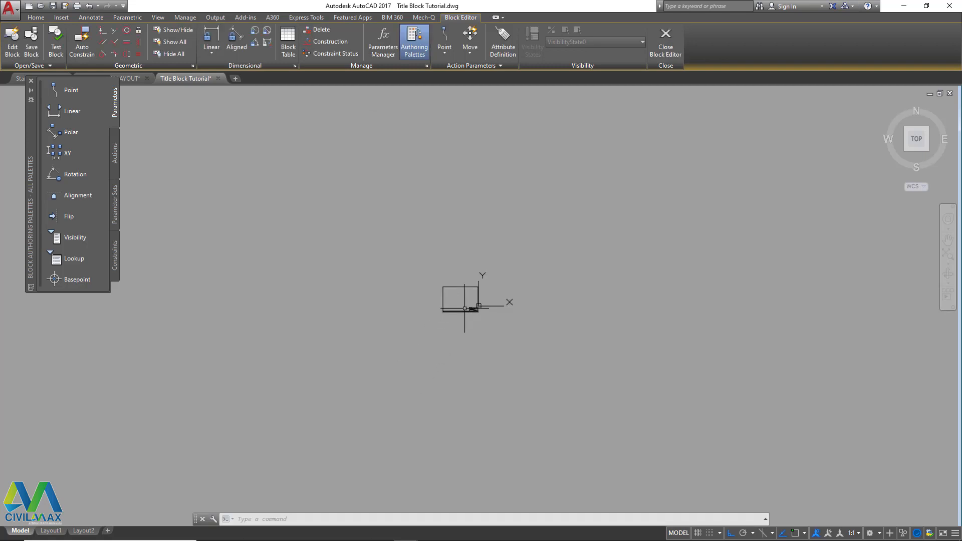
Step: Set the PTEL logo image's colour property to index colour 254, then deselect it and close its properties
scroll(464, 308, up, 10)
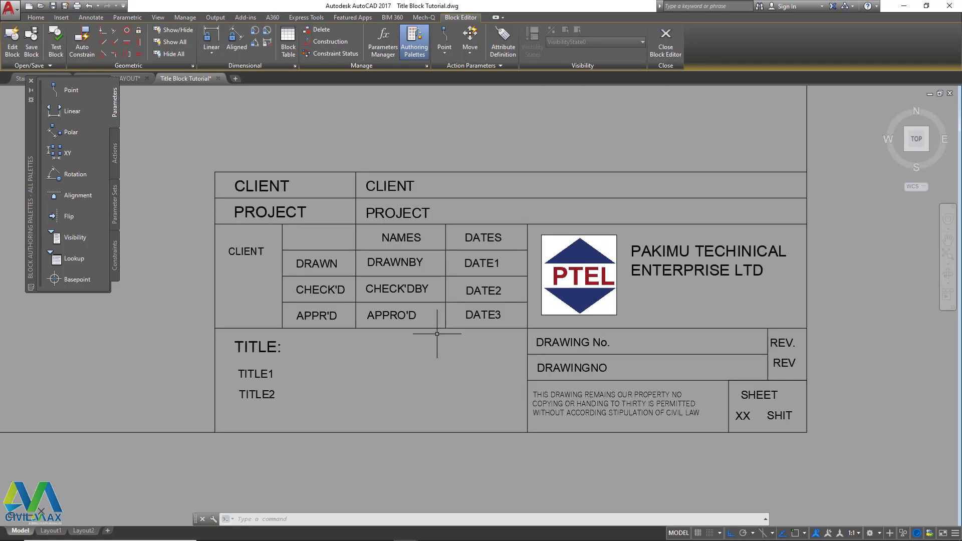
scroll(360, 363, down, 1)
scroll(224, 365, up, 3)
scroll(533, 319, down, 4)
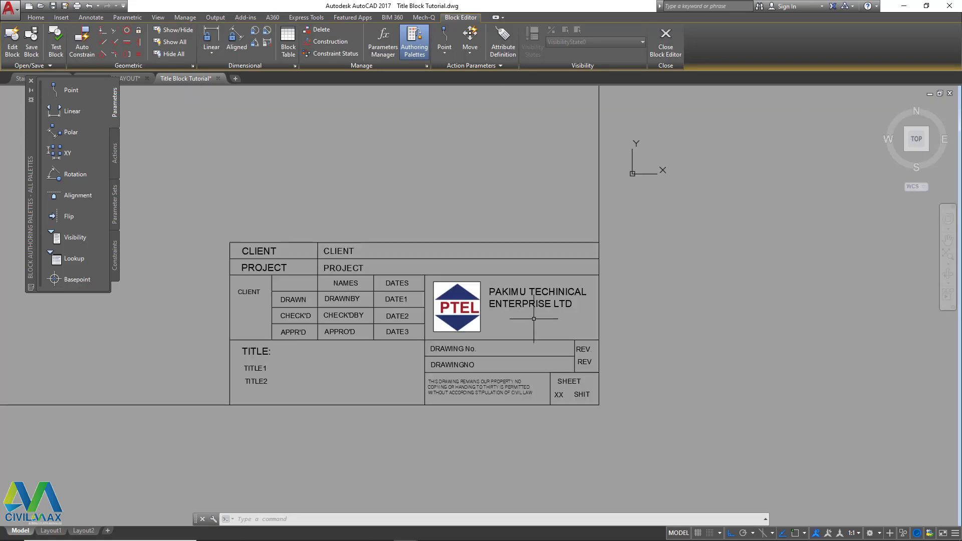
scroll(475, 315, up, 8)
scroll(521, 329, down, 2)
click(545, 354)
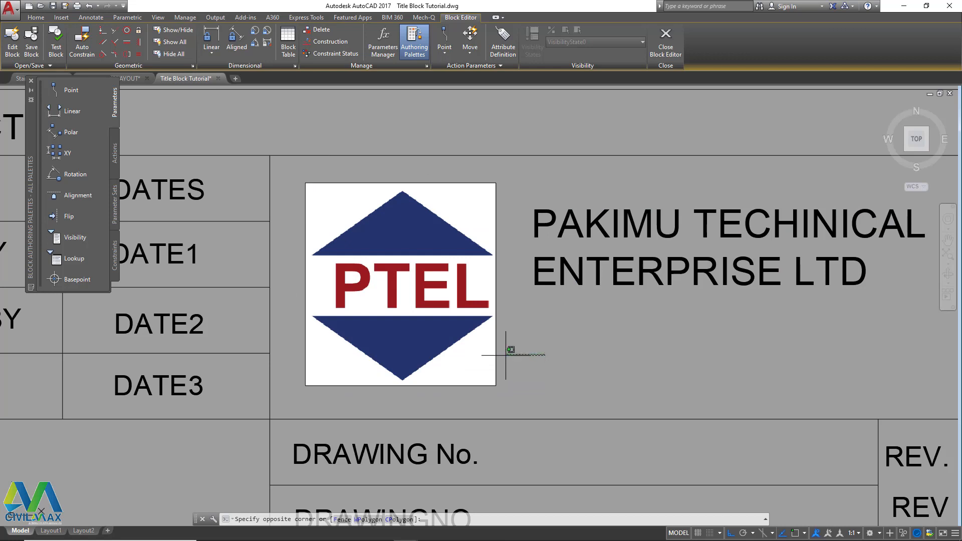
click(460, 383)
right_click(515, 346)
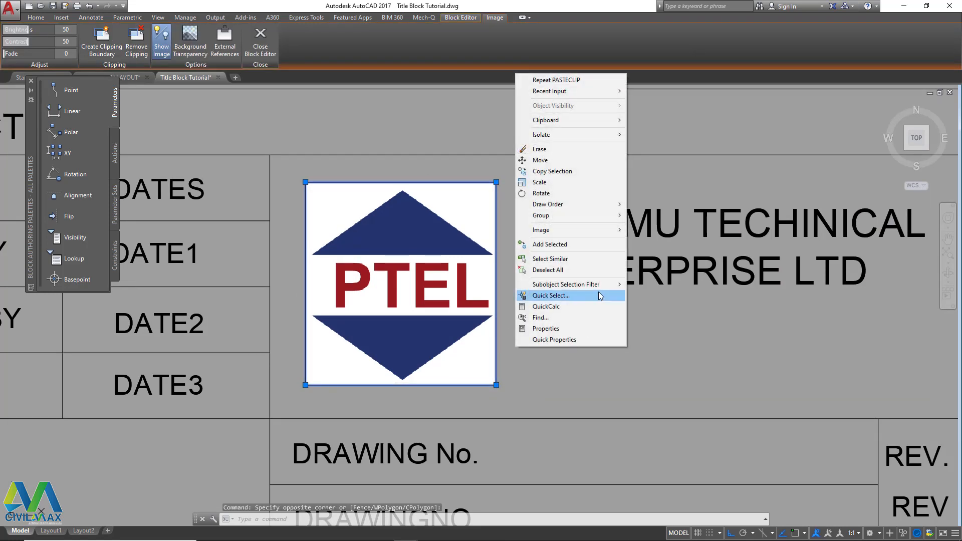
click(560, 329)
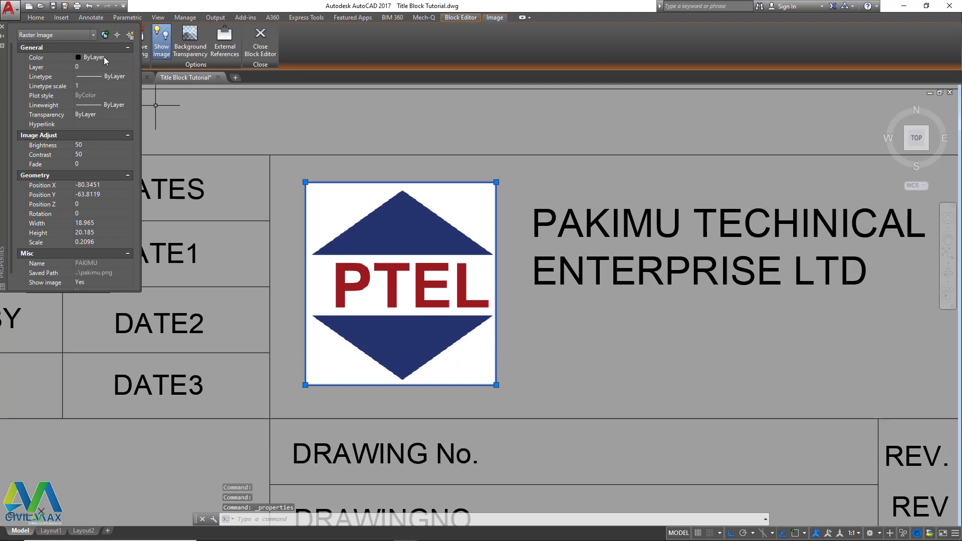
click(128, 57)
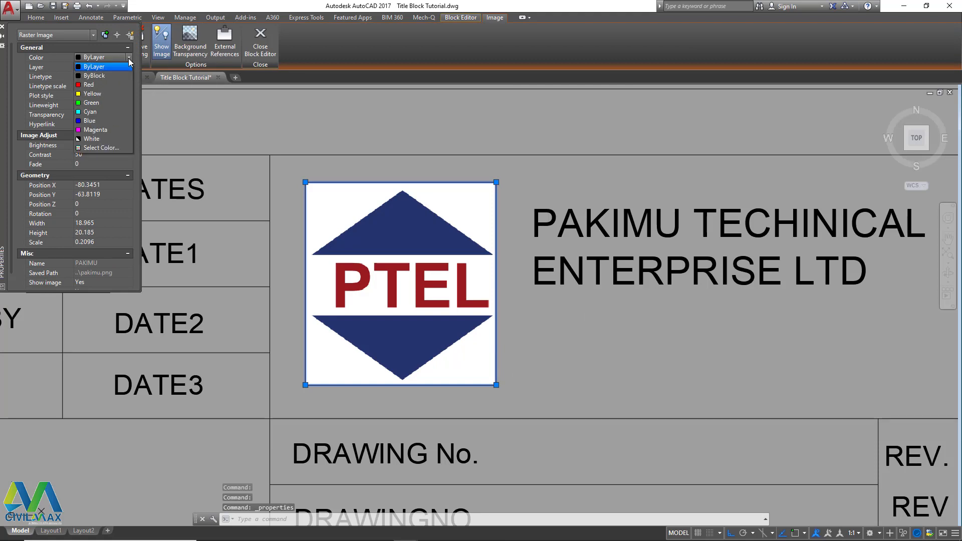
click(95, 148)
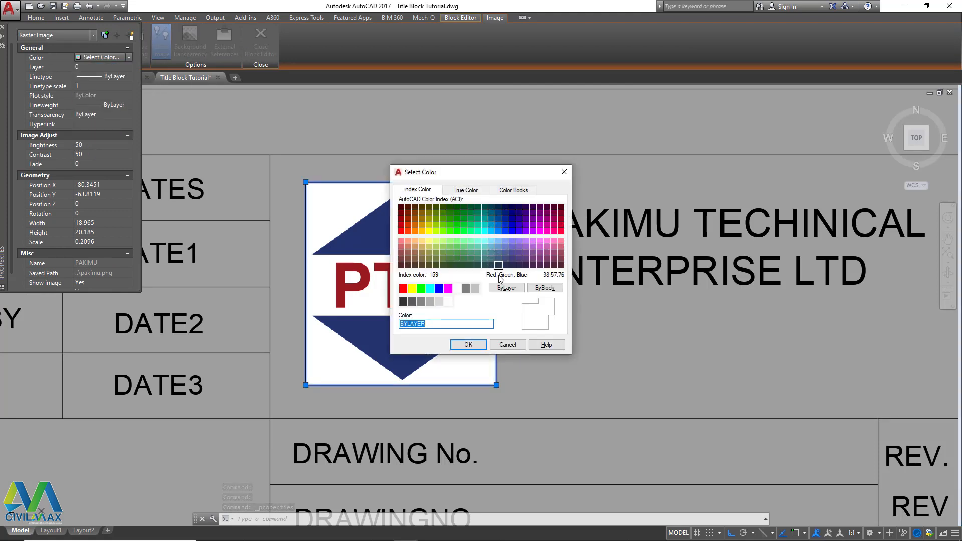
click(438, 300)
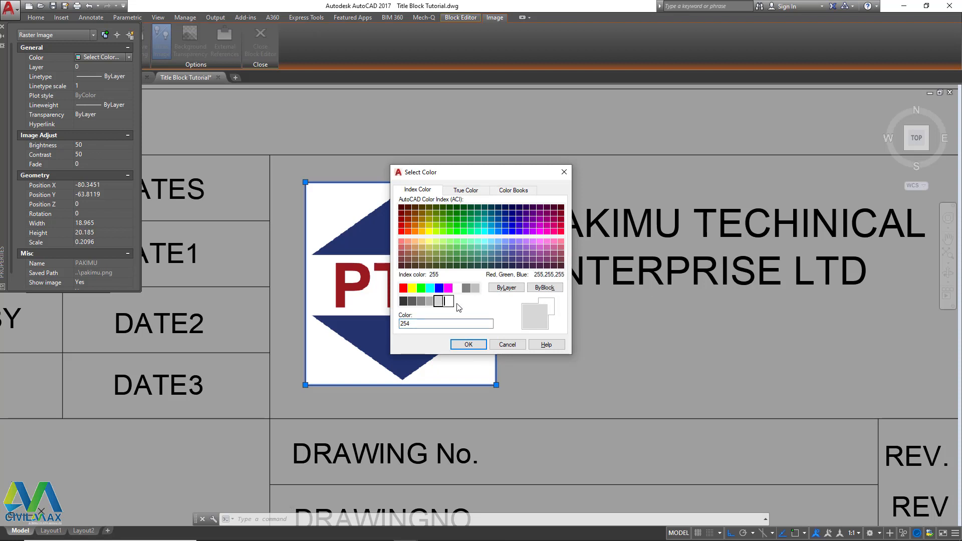
click(468, 344)
scroll(612, 304, down, 2)
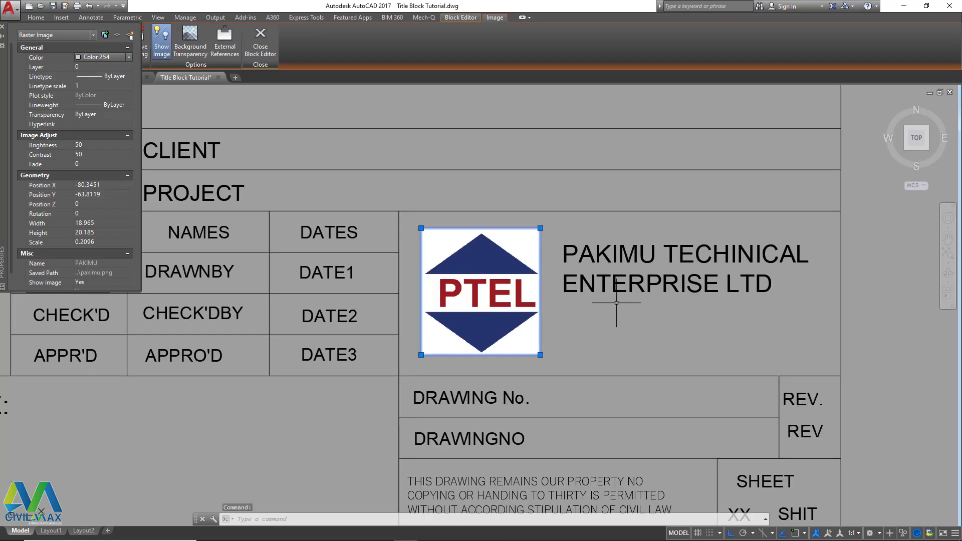
key(Escape)
scroll(617, 292, down, 6)
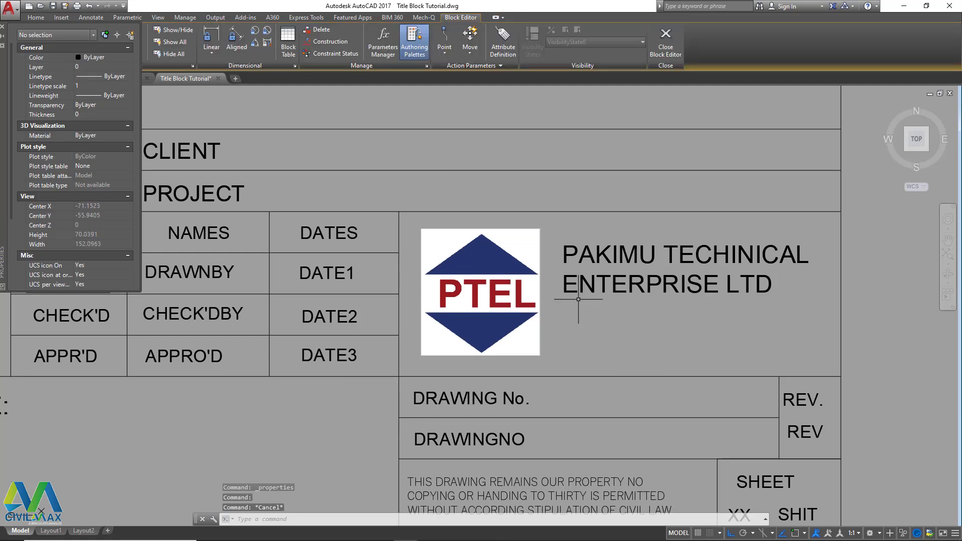
click(3, 29)
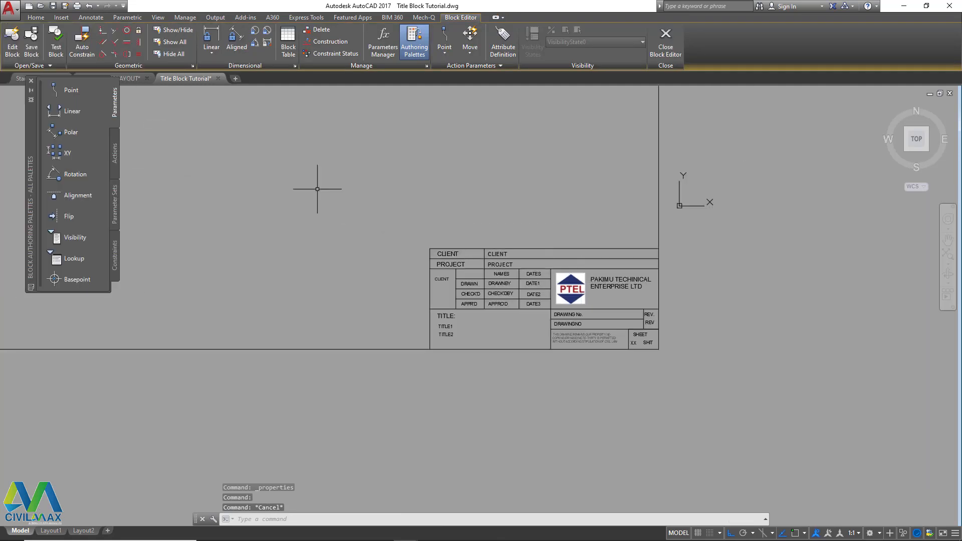
Step: Close the Block Editor and save the changes to TUTORIAL TITLE
click(667, 53)
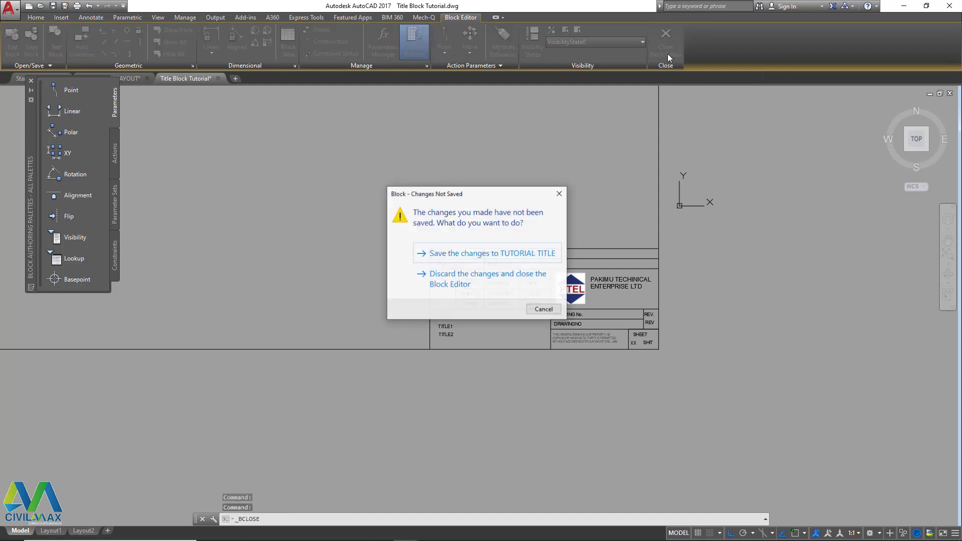
click(460, 254)
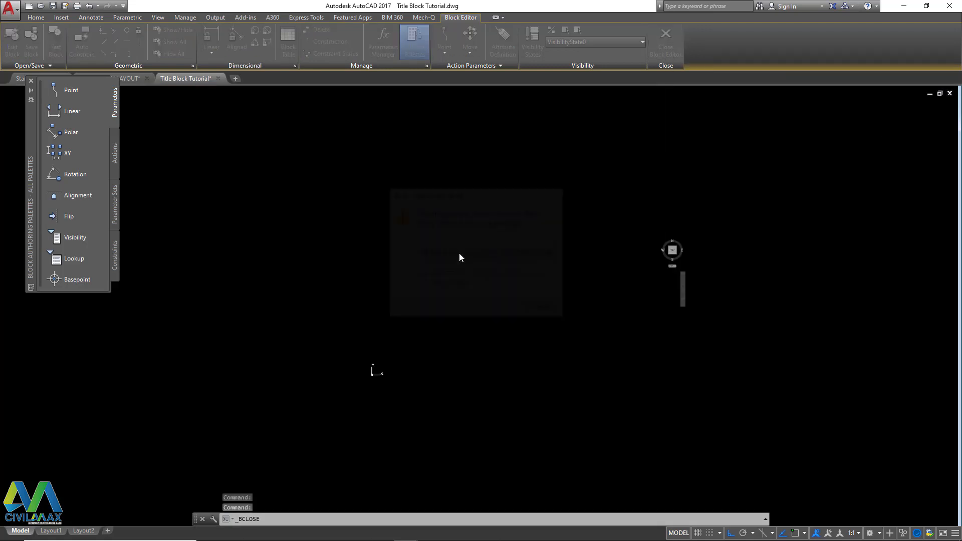
scroll(266, 317, down, 2)
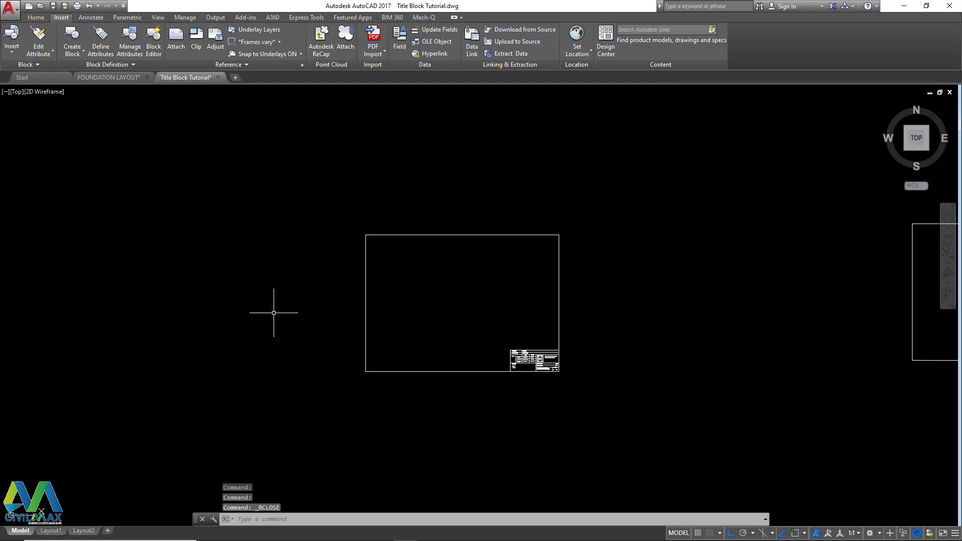
Step: Insert the TUTORIAL TITLE block in the empty space left of the original sheet frame, keeping the default attribute values
scroll(510, 361, up, 2)
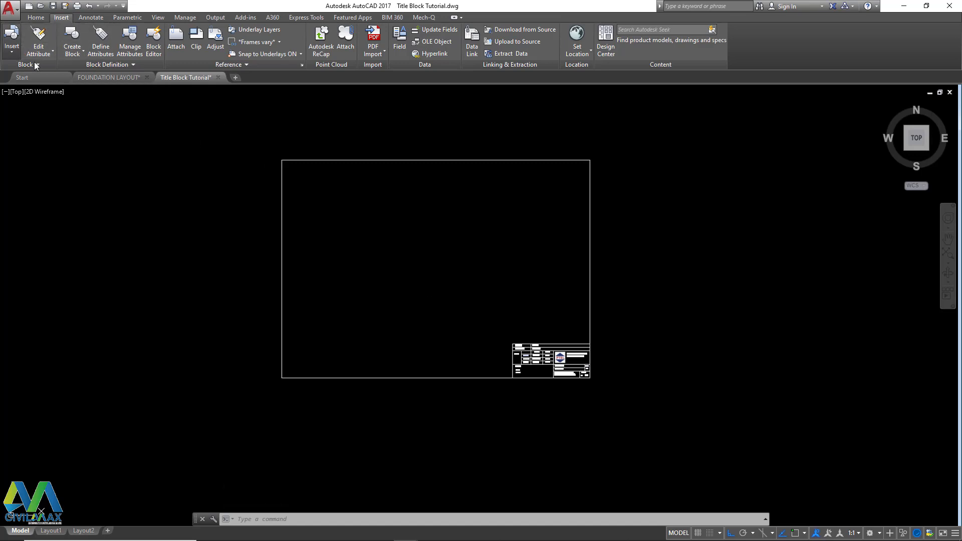
click(13, 54)
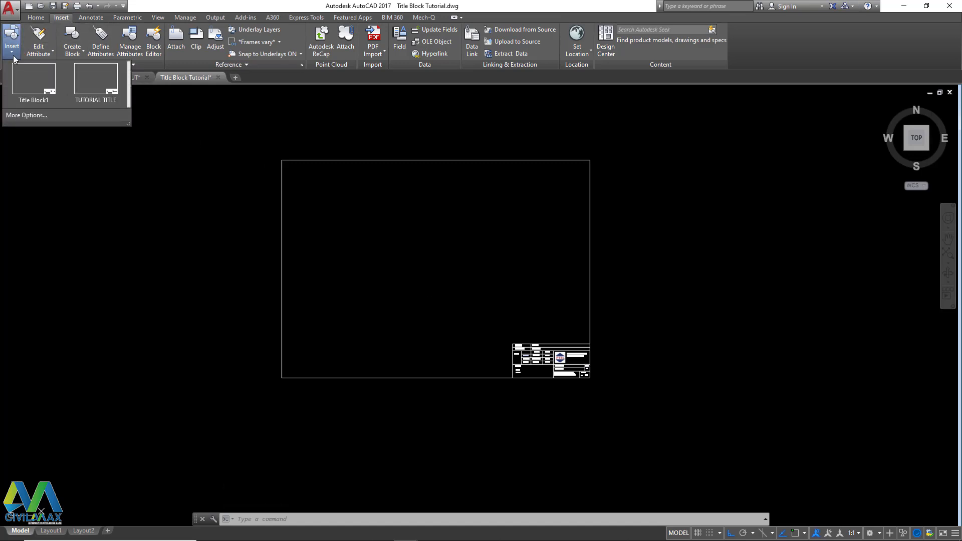
click(100, 87)
scroll(414, 206, down, 4)
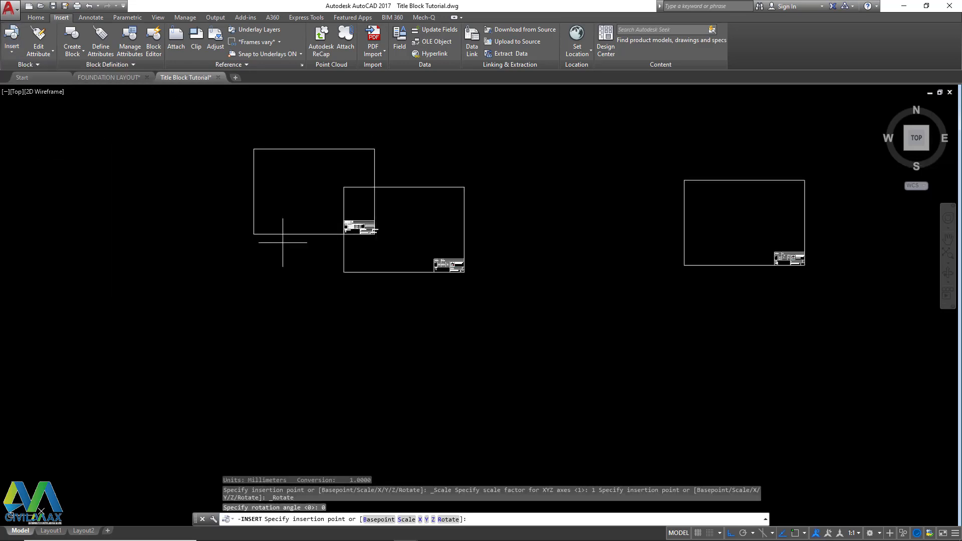
click(296, 276)
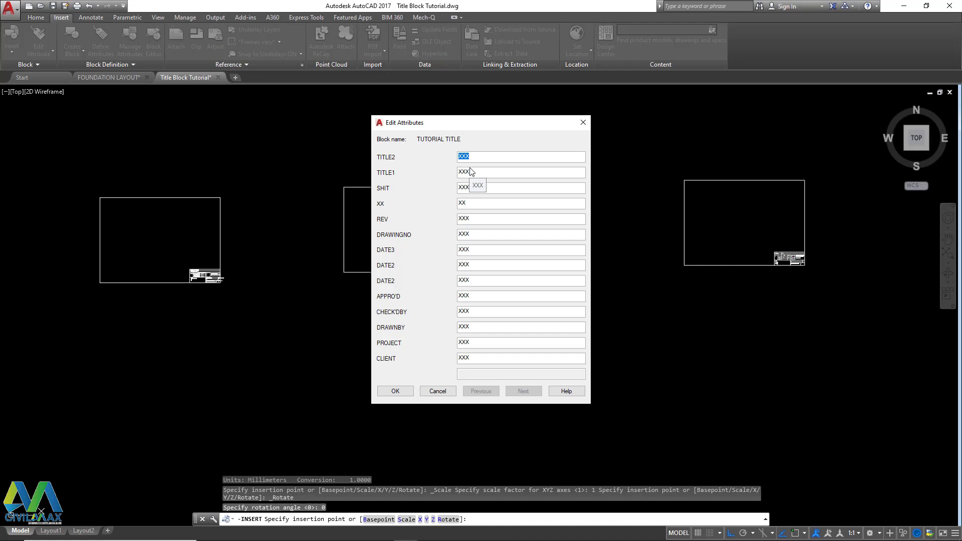
click(402, 395)
scroll(197, 286, up, 2)
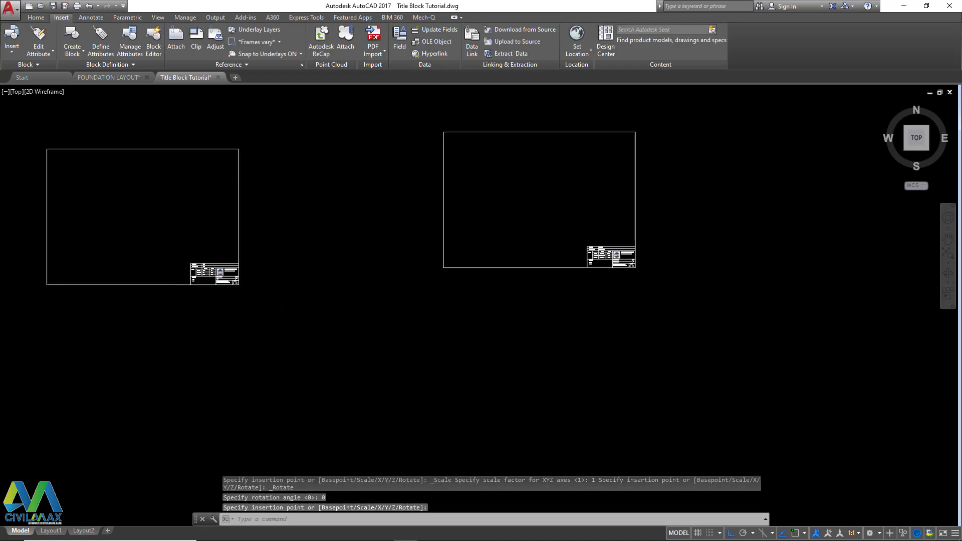
Step: Set the CLIENT attribute of the newly inserted TUTORIAL TITLE block to CIVILMAX .COM
scroll(184, 269, up, 6)
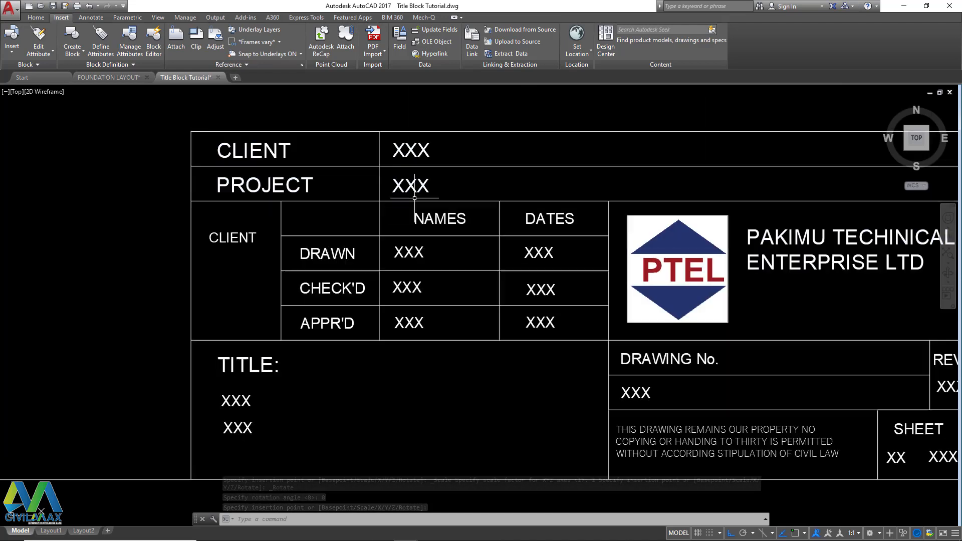
double_click(410, 150)
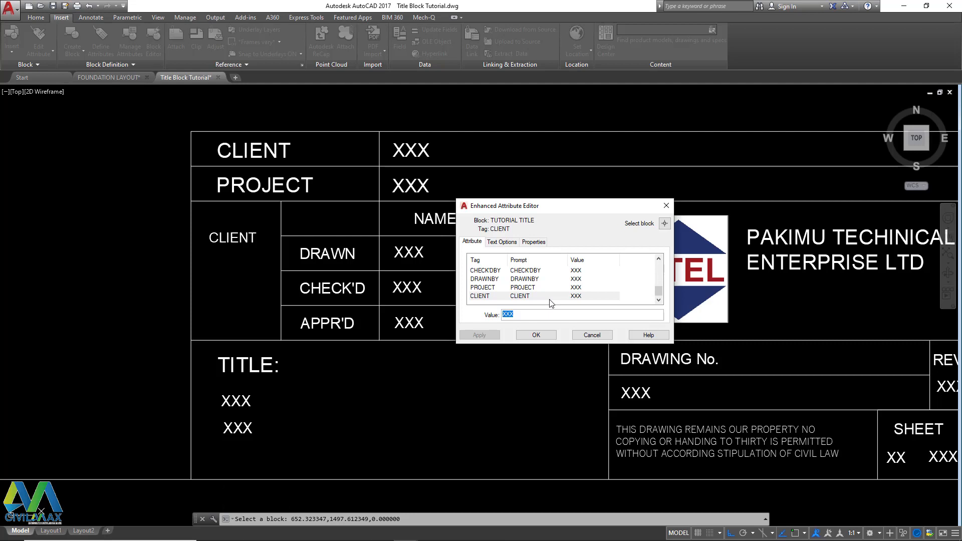
text(IVILMAX .COM)
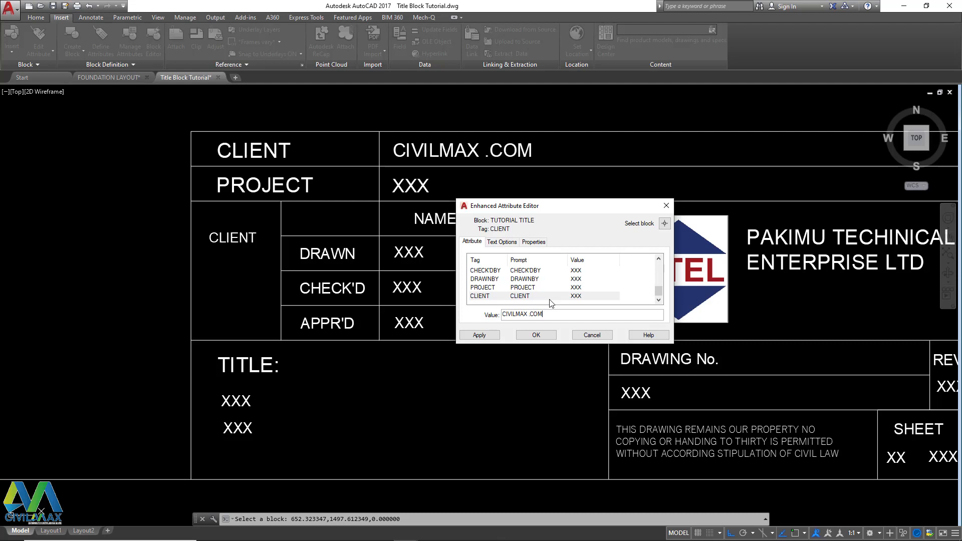
click(533, 334)
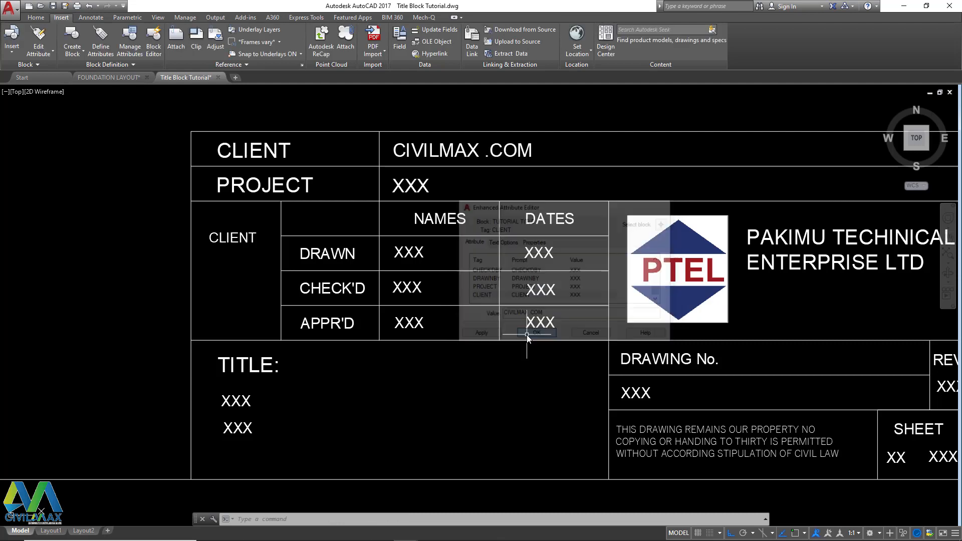
Step: Set the title block's PROJECT attribute to FOOTBRIDGE
double_click(428, 186)
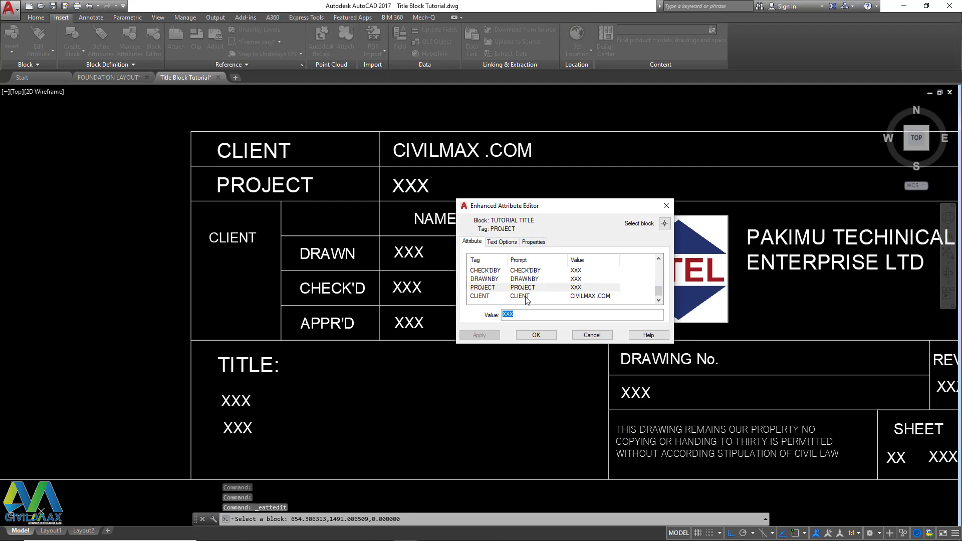
click(527, 289)
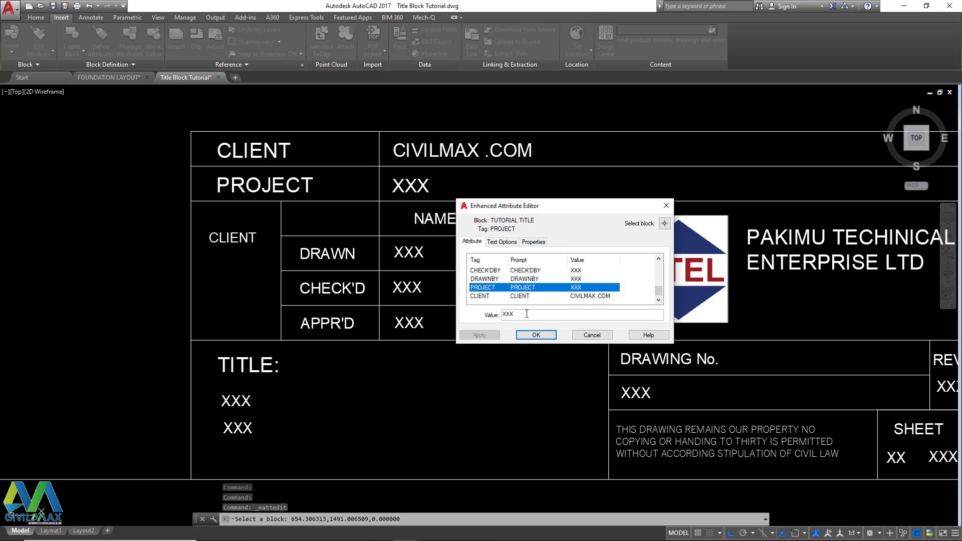
key(Tab)
text(FO)
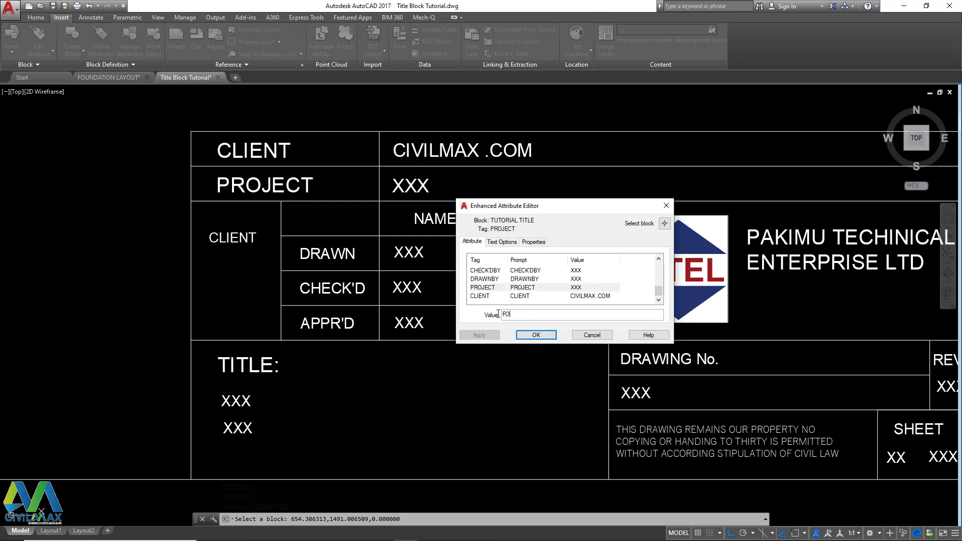
text(OTBRIDGE)
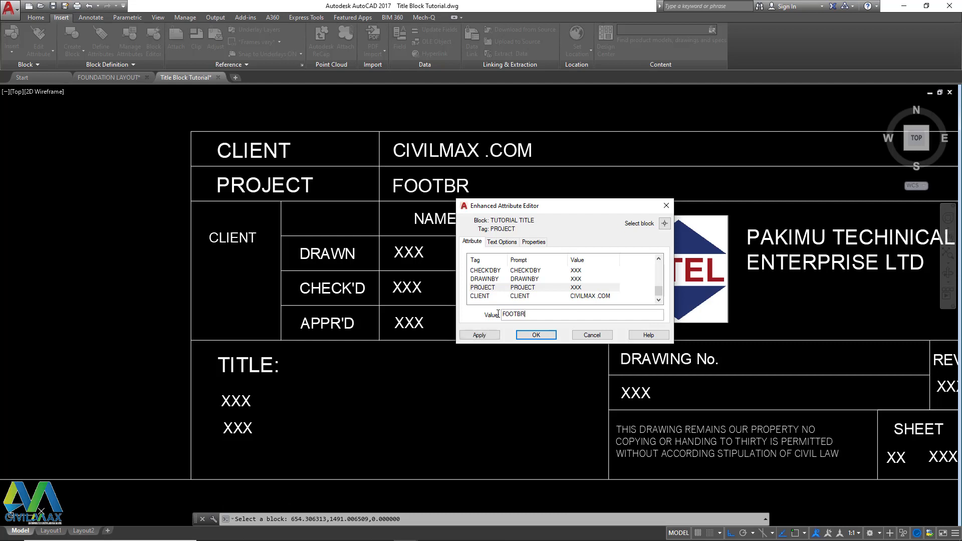
click(531, 334)
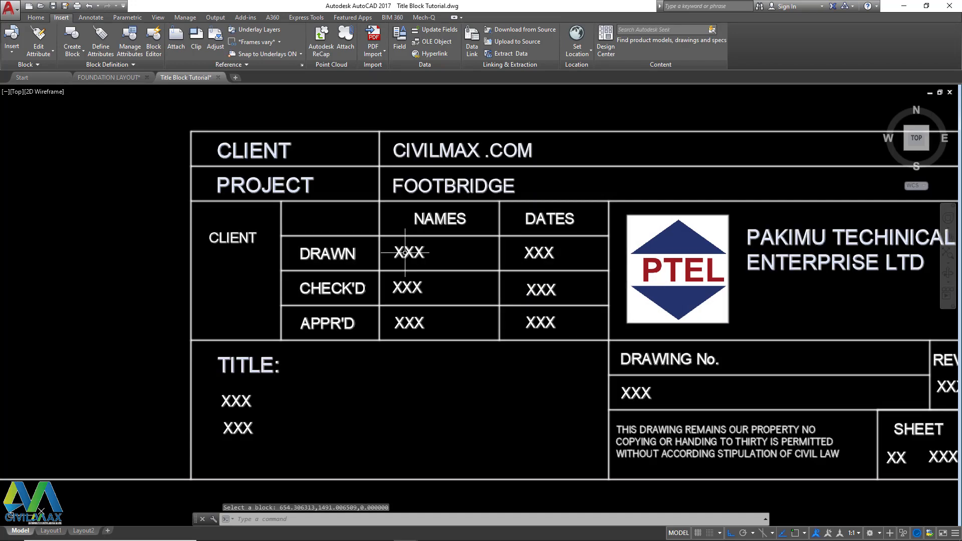
Step: Enter the drafter's abbreviated name as the DRAWNBY attribute in the names column of the title block
click(405, 252)
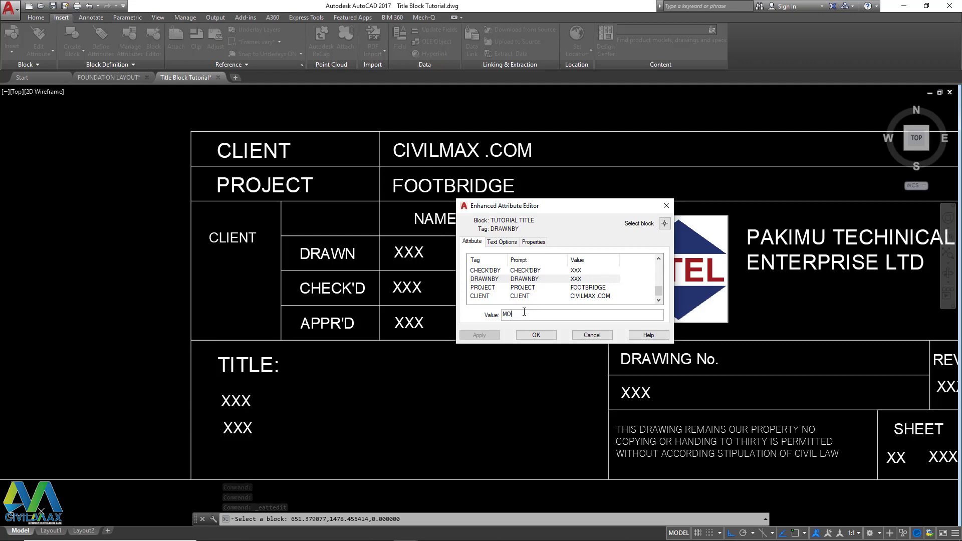
text(MOD)
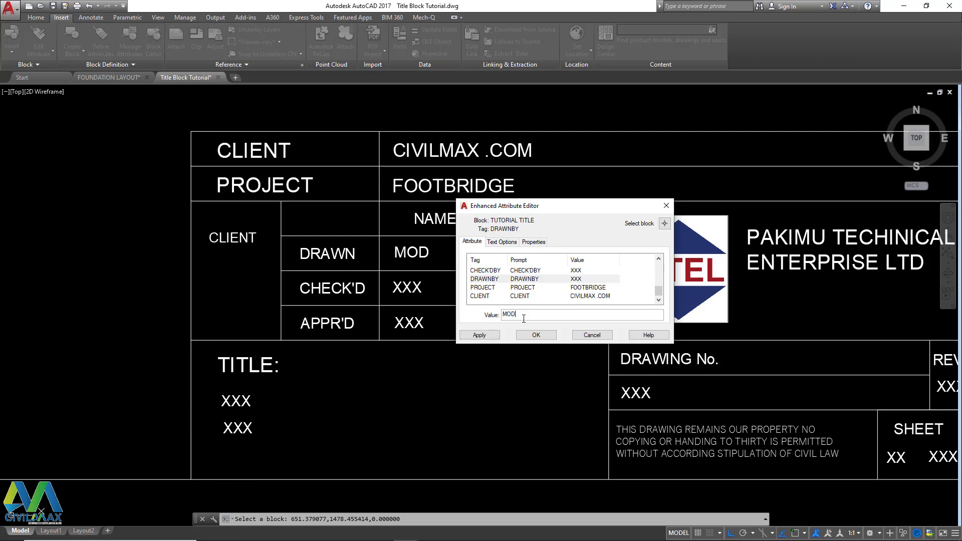
click(535, 336)
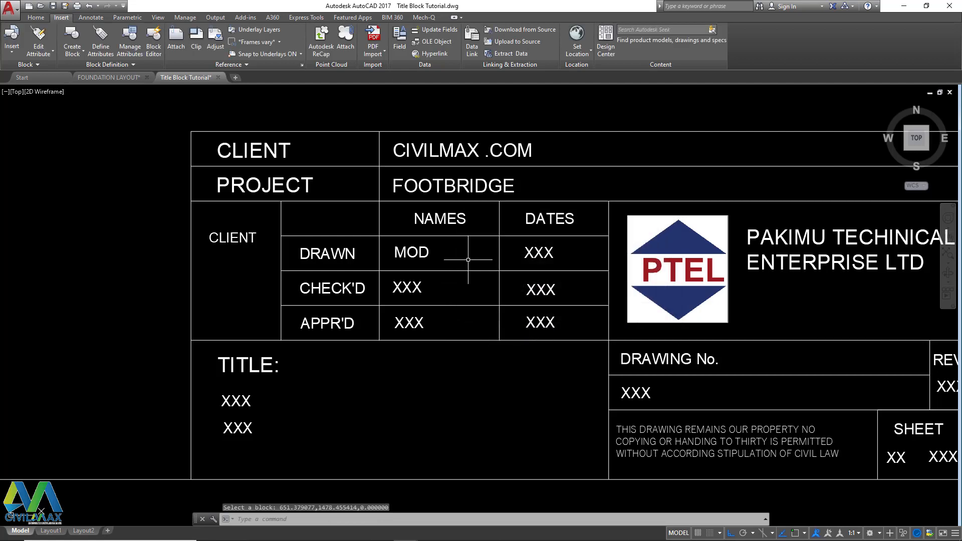
scroll(230, 416, up, 2)
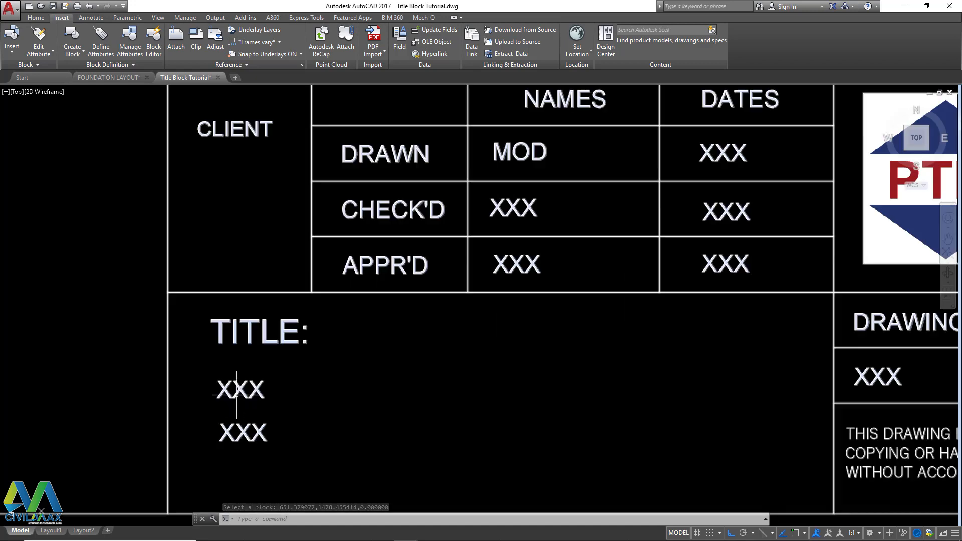
double_click(240, 389)
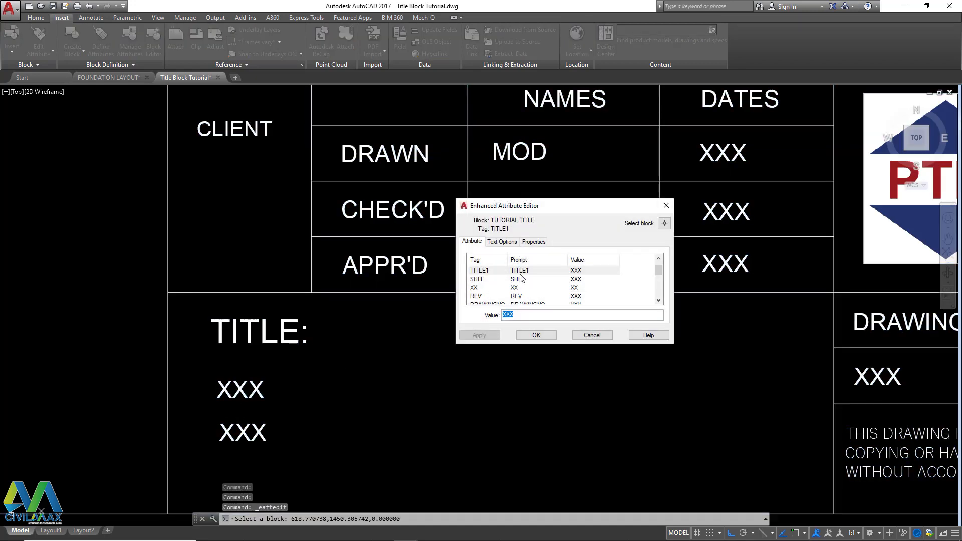
click(658, 260)
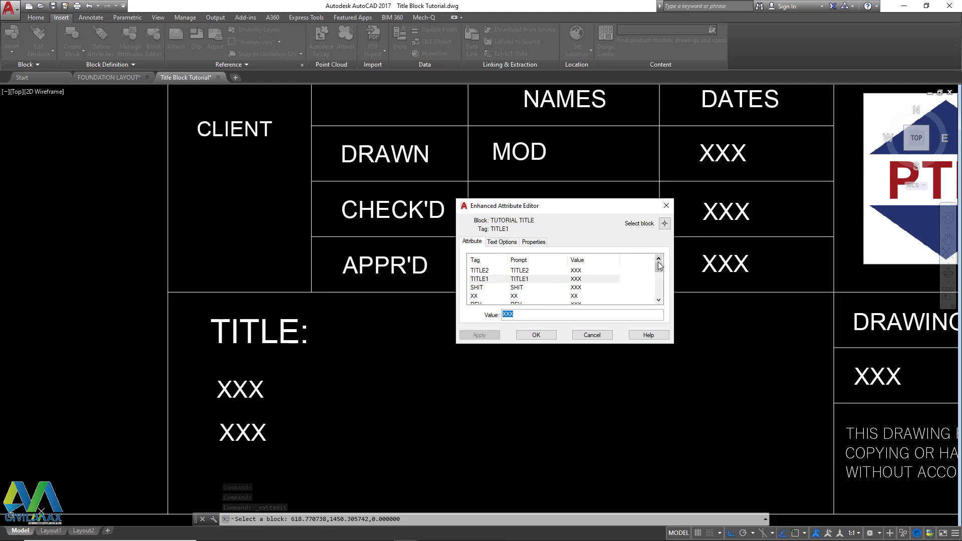
click(525, 272)
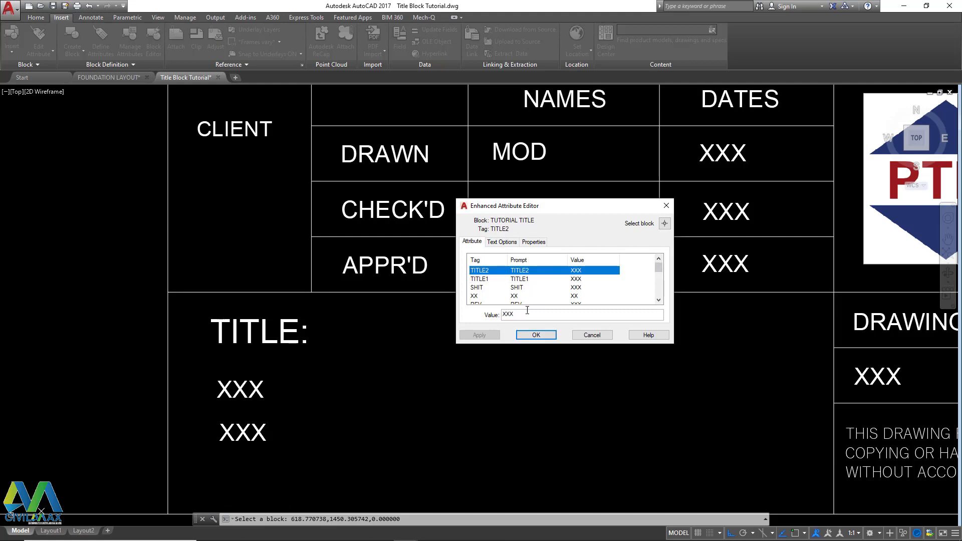
click(665, 205)
scroll(483, 286, down, 3)
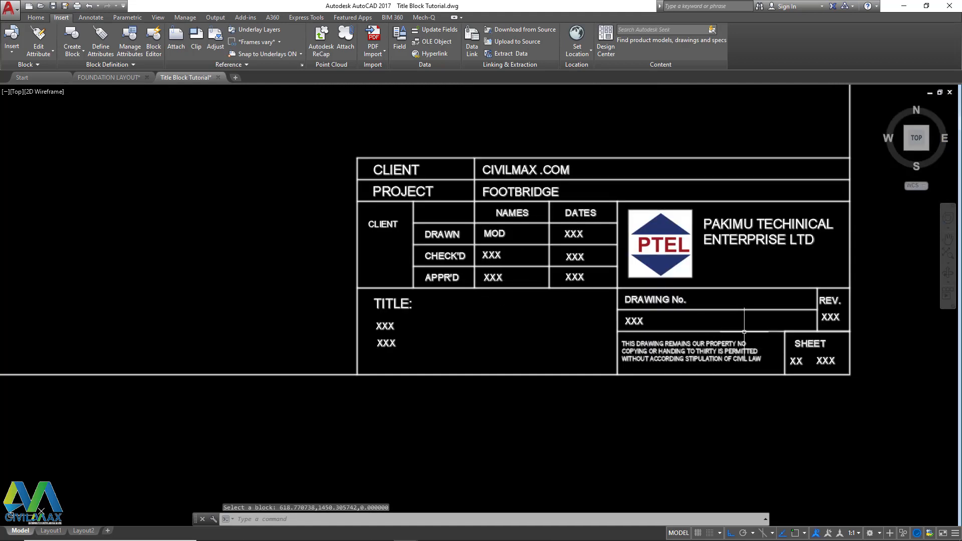
scroll(687, 226, up, 2)
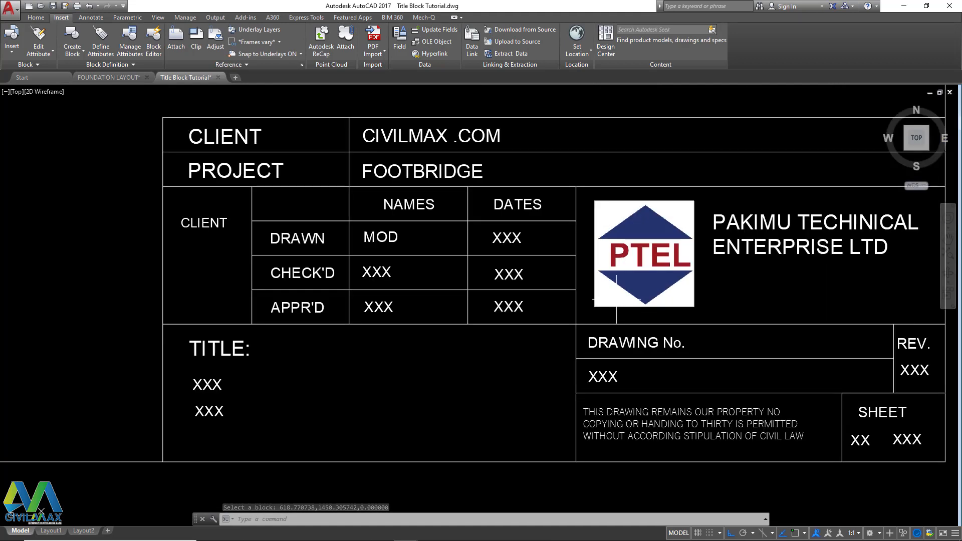